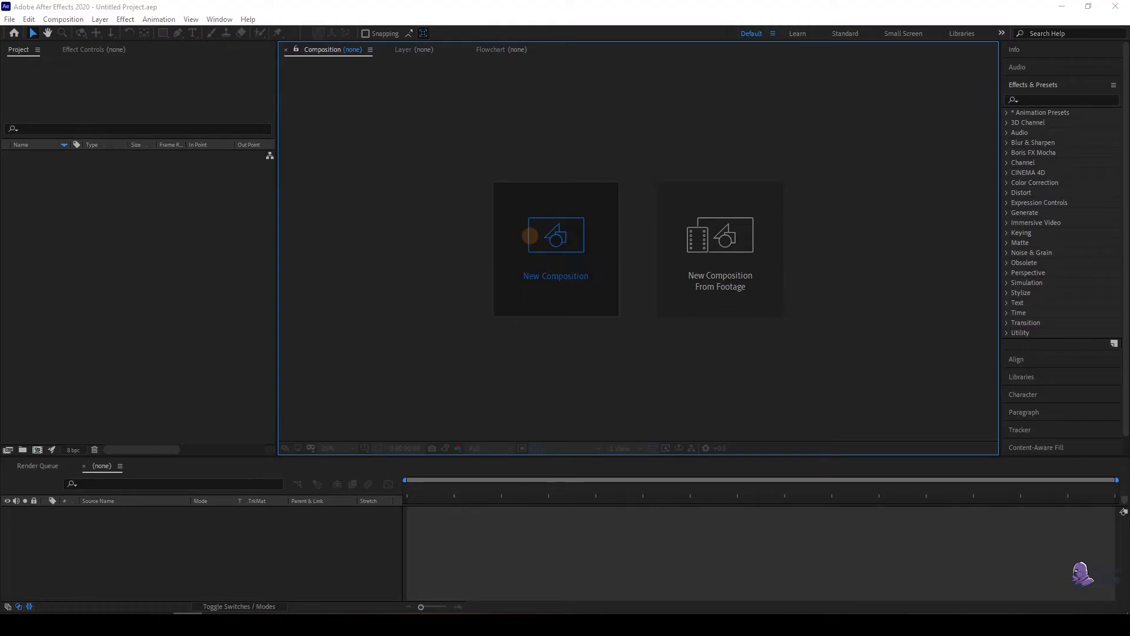
Step: Create a new composition named Complete Head at 1200 × 1200 px with a 10-second duration
left_click(536, 229)
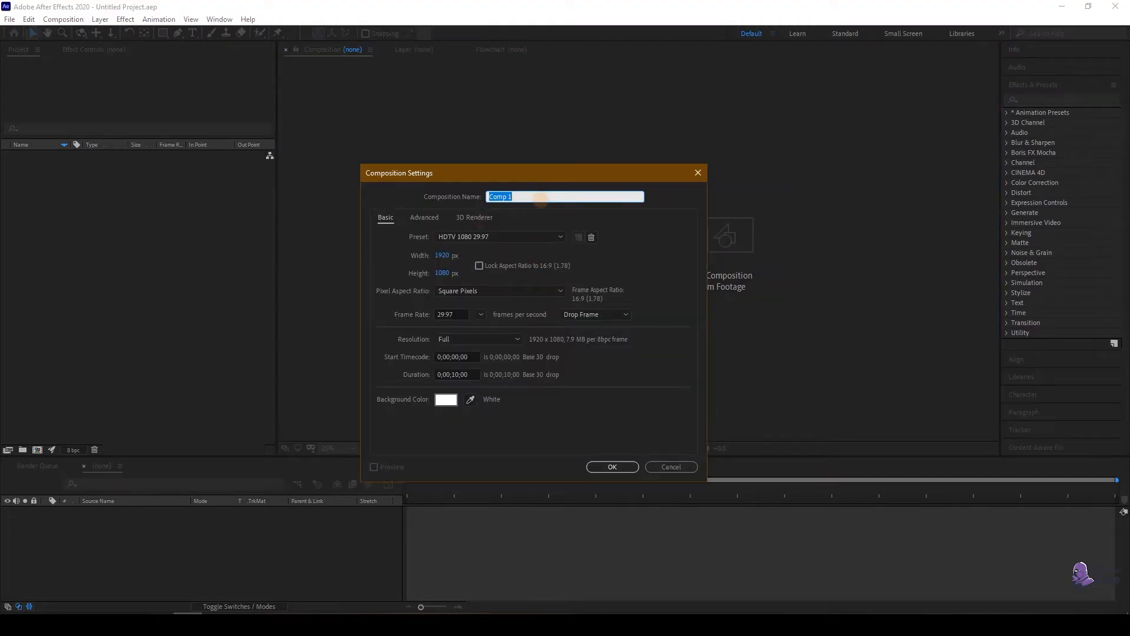
left_click_drag(553, 199, 375, 197)
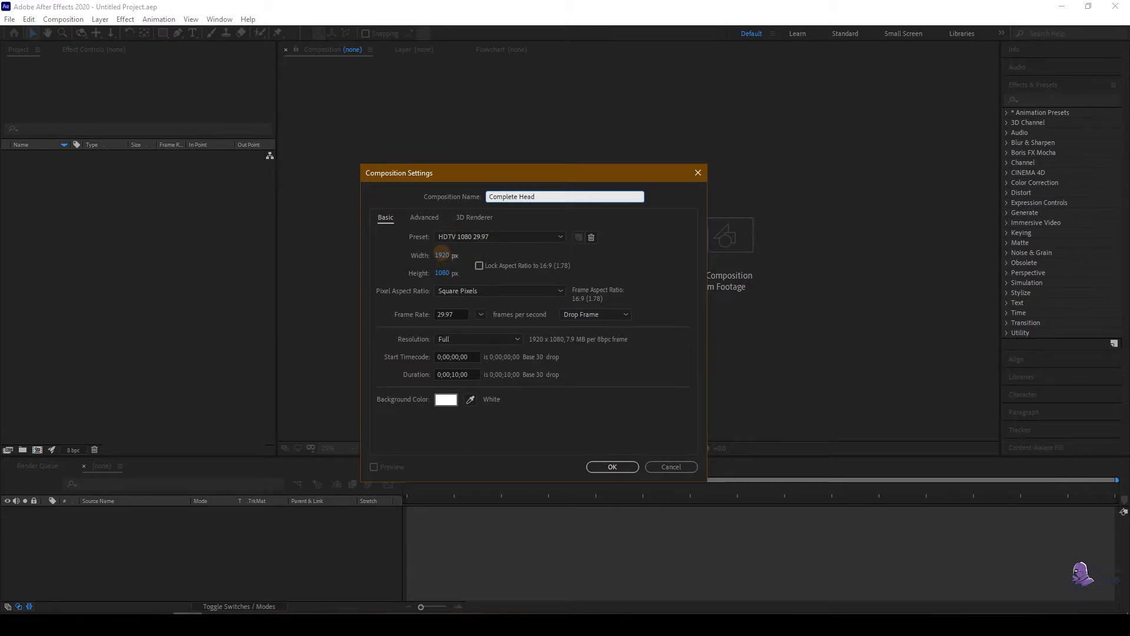
left_click(459, 237)
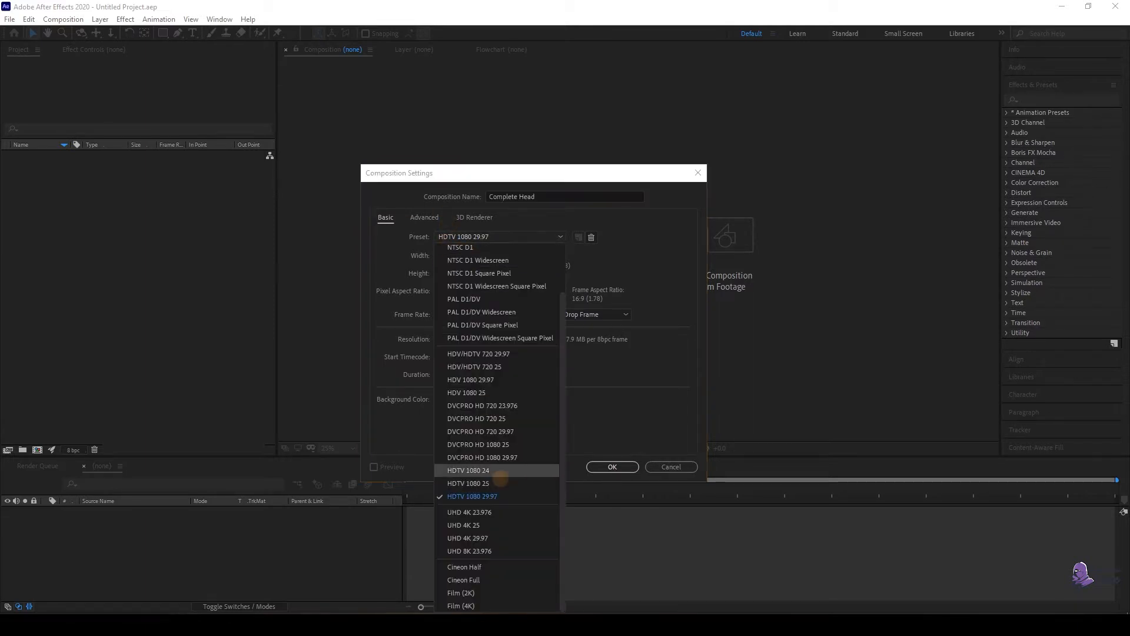
left_click(462, 237)
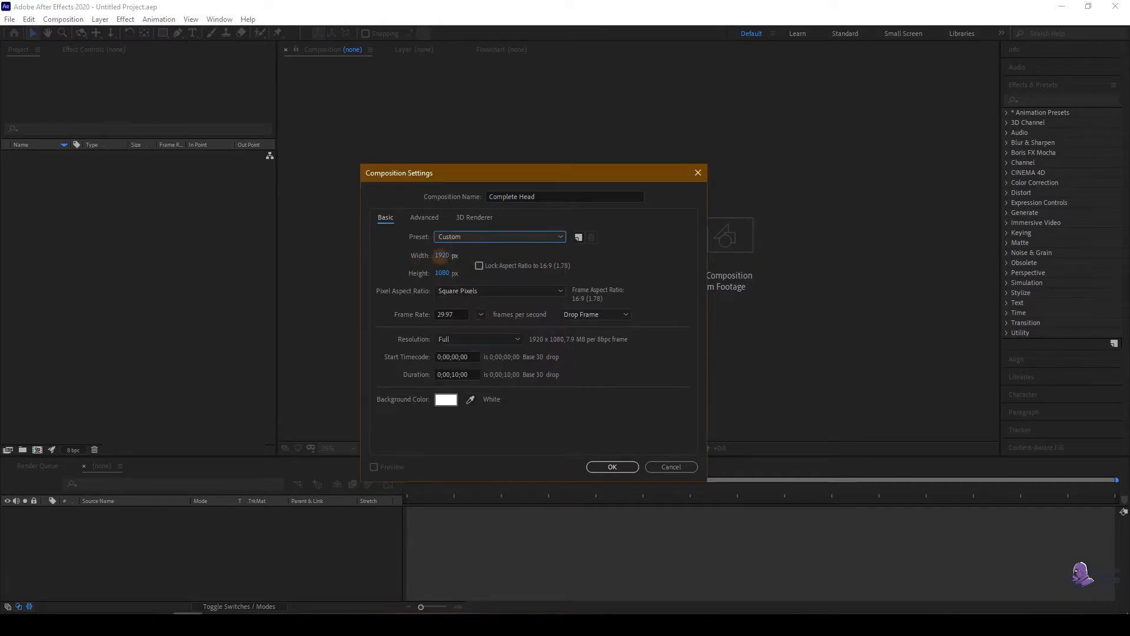
left_click(443, 255)
type("1200")
key("Tab")
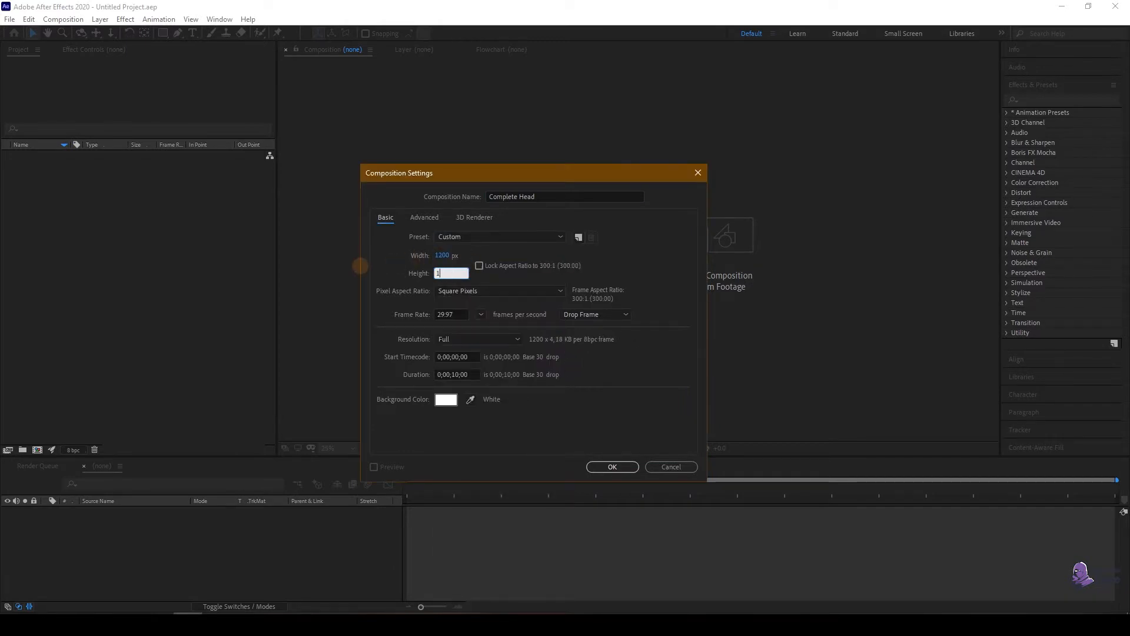
type("1200")
left_click(394, 271)
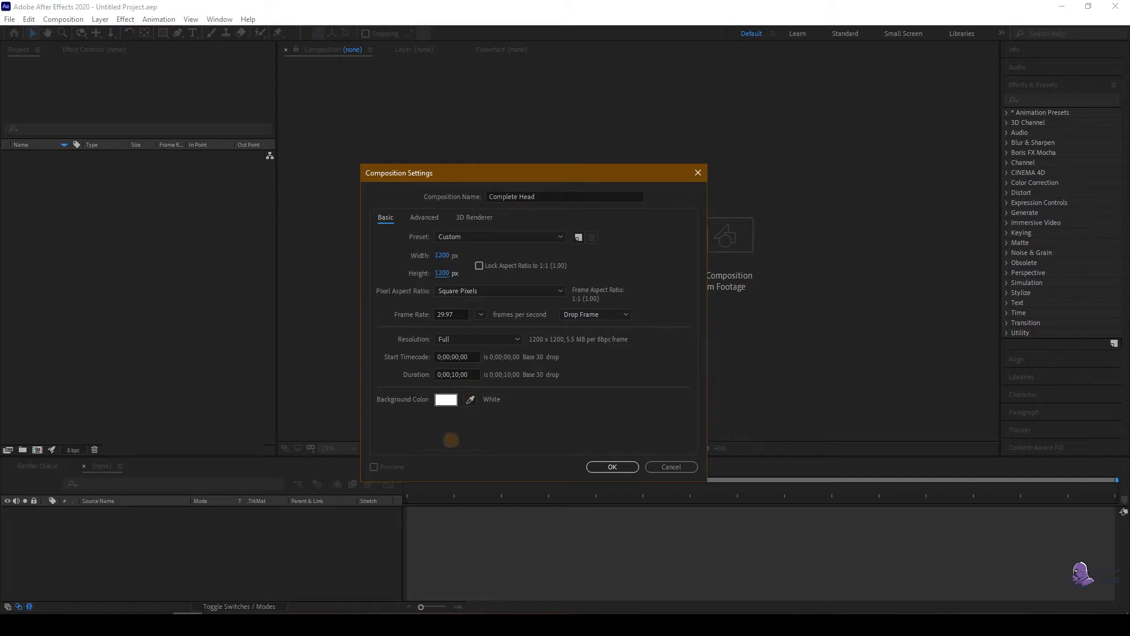
left_click(453, 375)
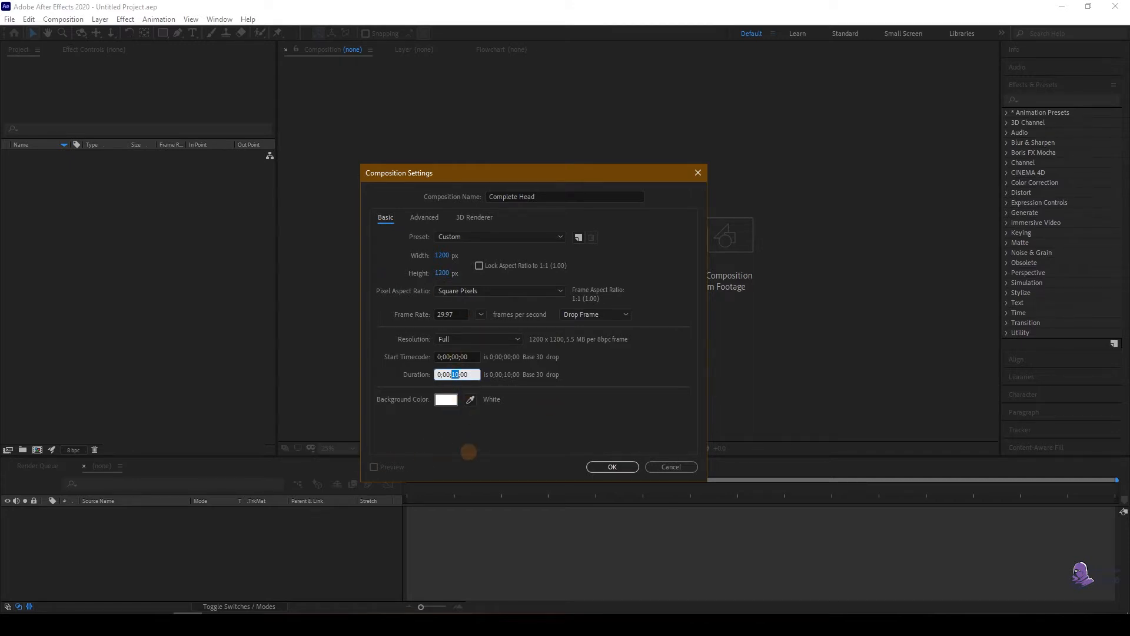
left_click(611, 466)
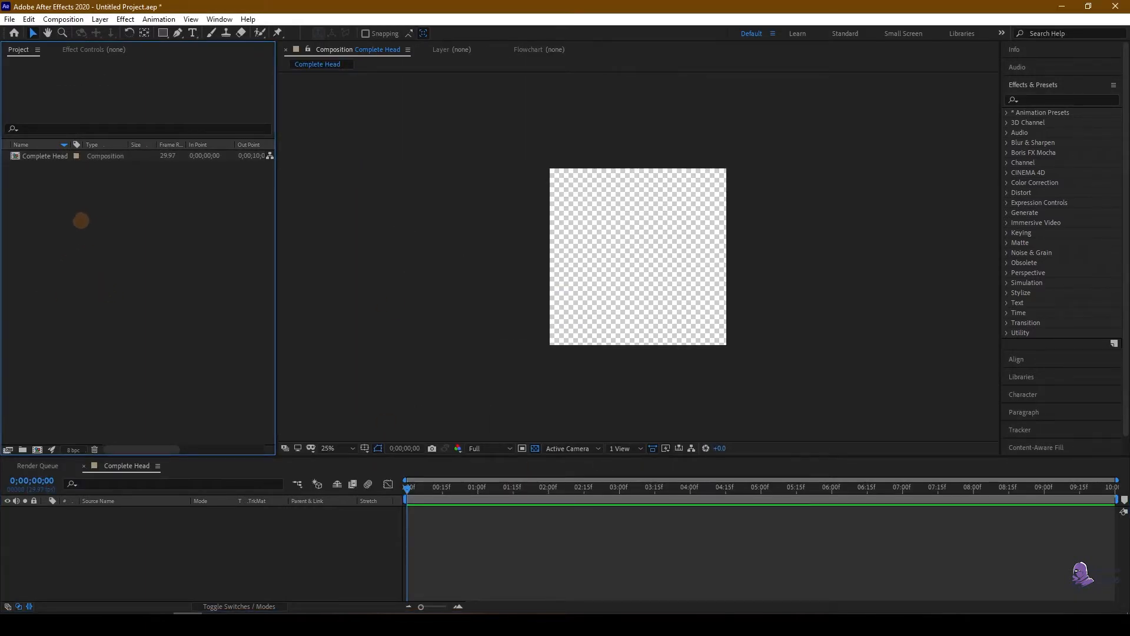
Step: Import Cartoon Face Refrence.png into the project and add it as a layer to the Complete Head composition
right_click(81, 219)
mouse_move(129, 278)
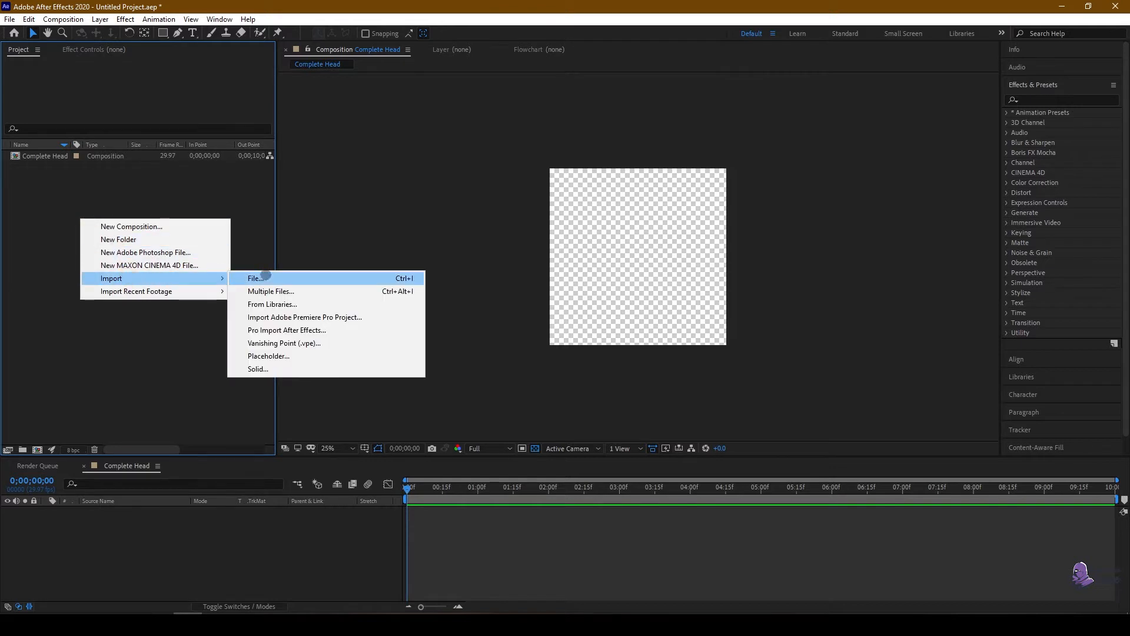
left_click(253, 278)
double_click(137, 121)
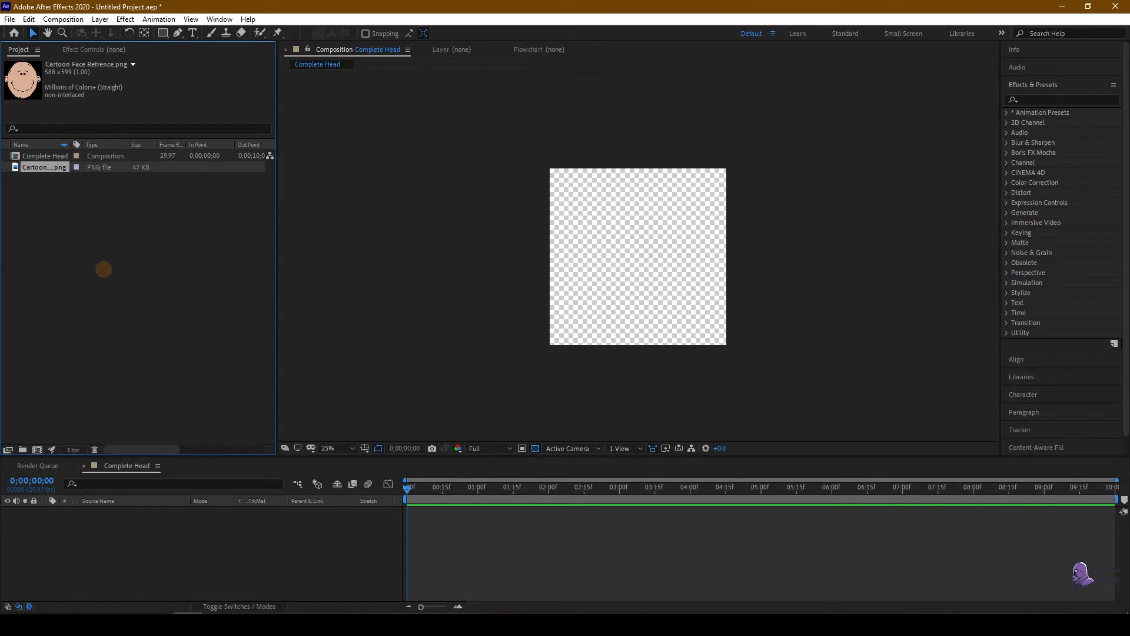
left_click(122, 269)
left_click(54, 168)
left_click_drag(51, 167, 154, 537)
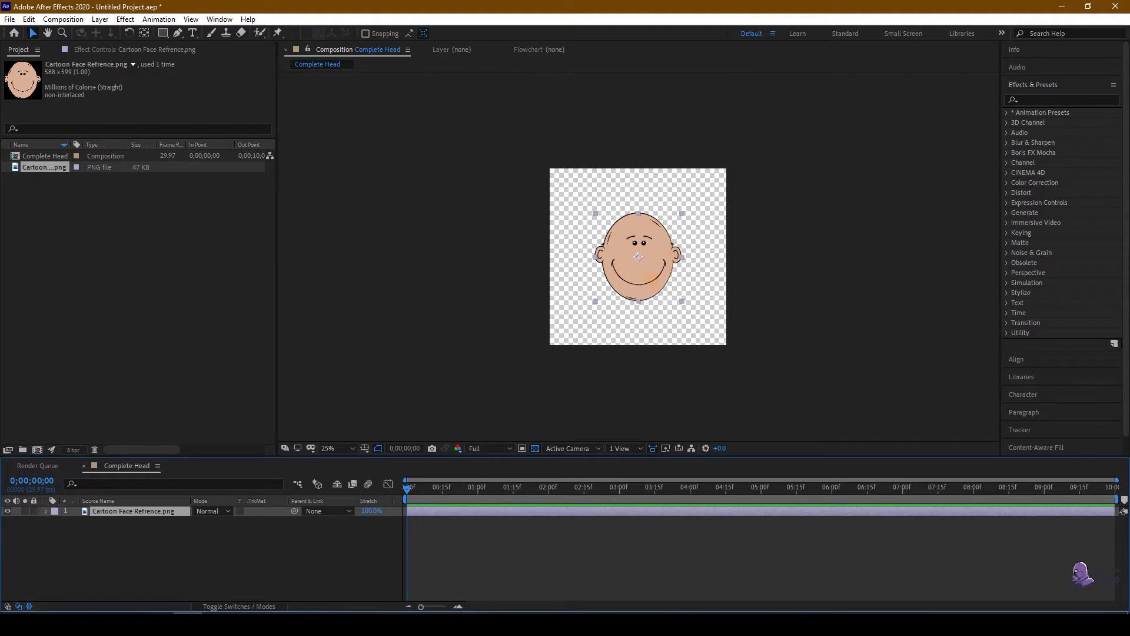
Step: Scale the face reference layer to about 131.1% and move it up near the top edge of the composition
scroll(640, 272, "up", 2)
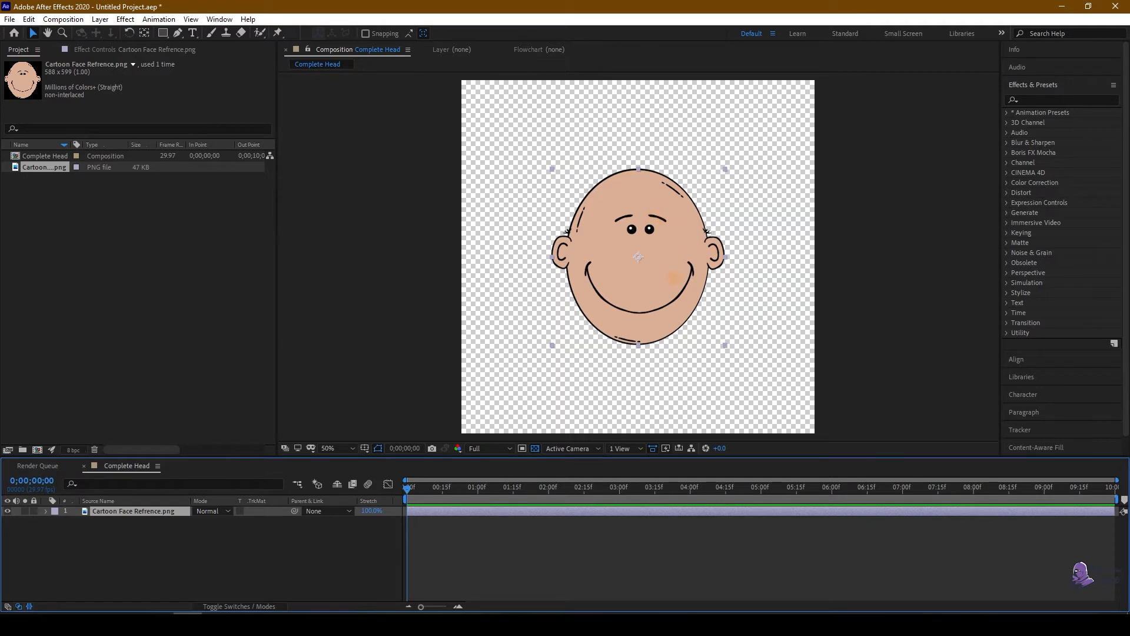
left_click(114, 537)
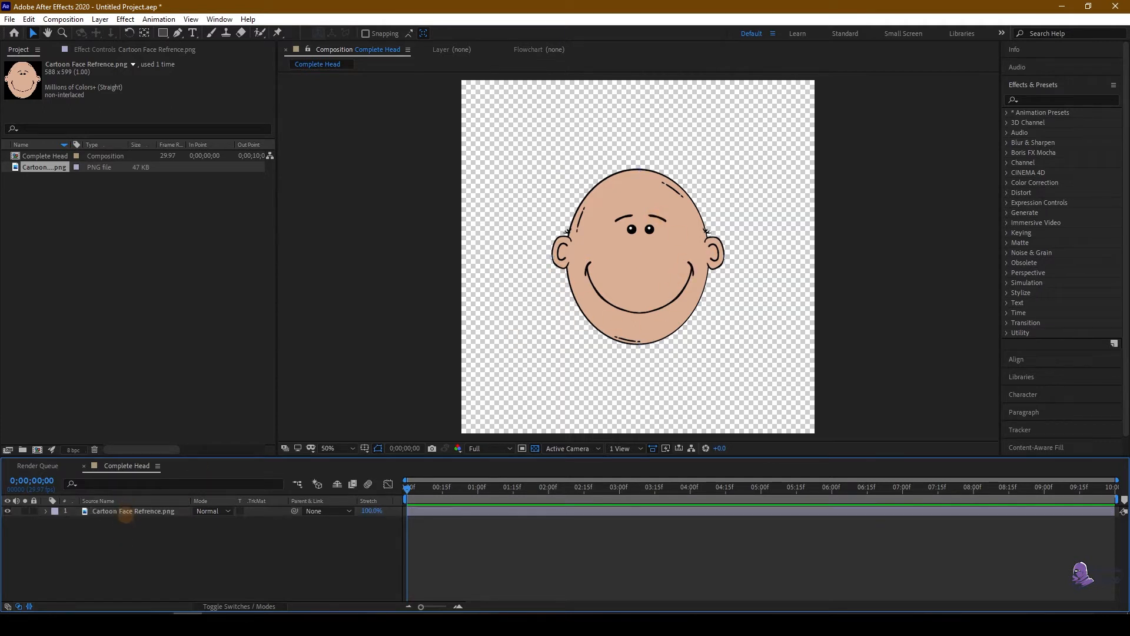
left_click(121, 511)
key("s")
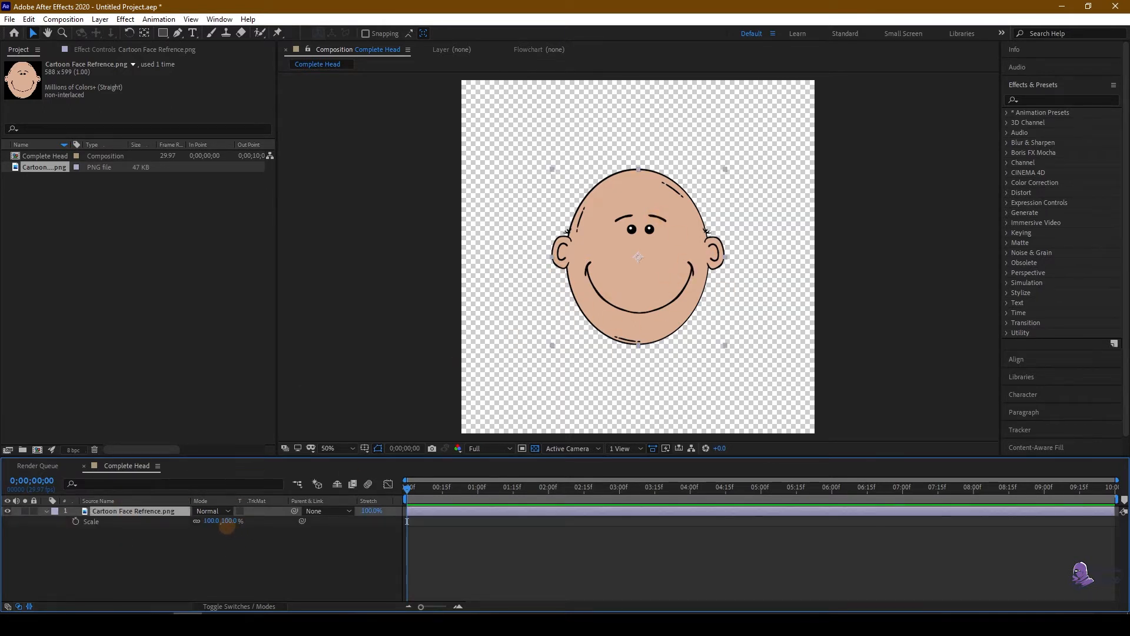
left_click_drag(228, 520, 402, 517)
left_click_drag(623, 292, 624, 247)
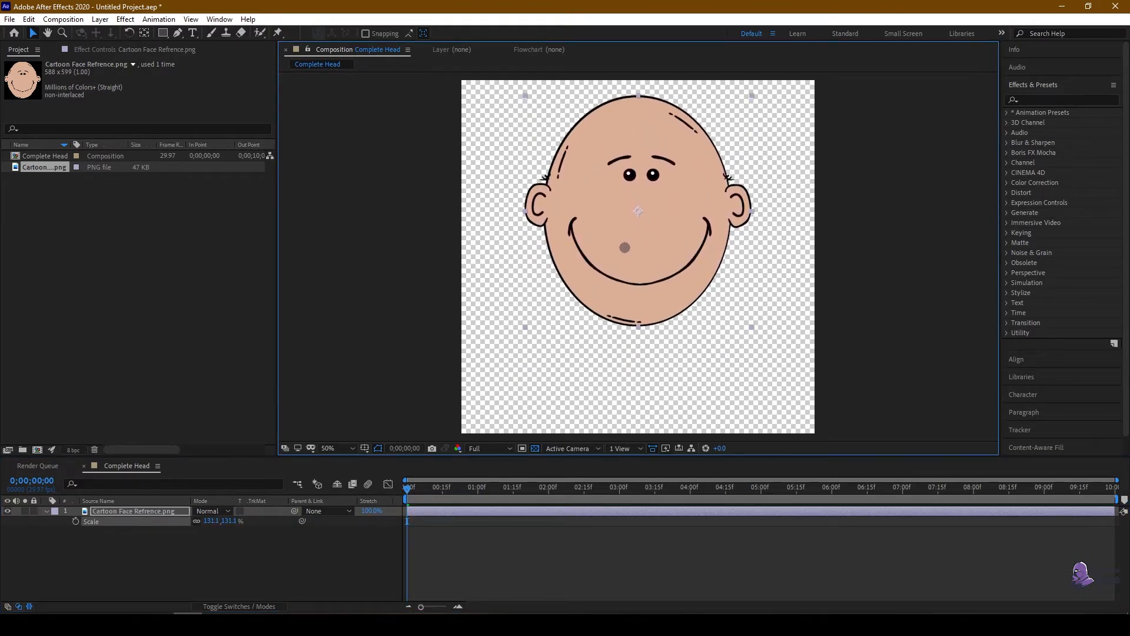
left_click(154, 560)
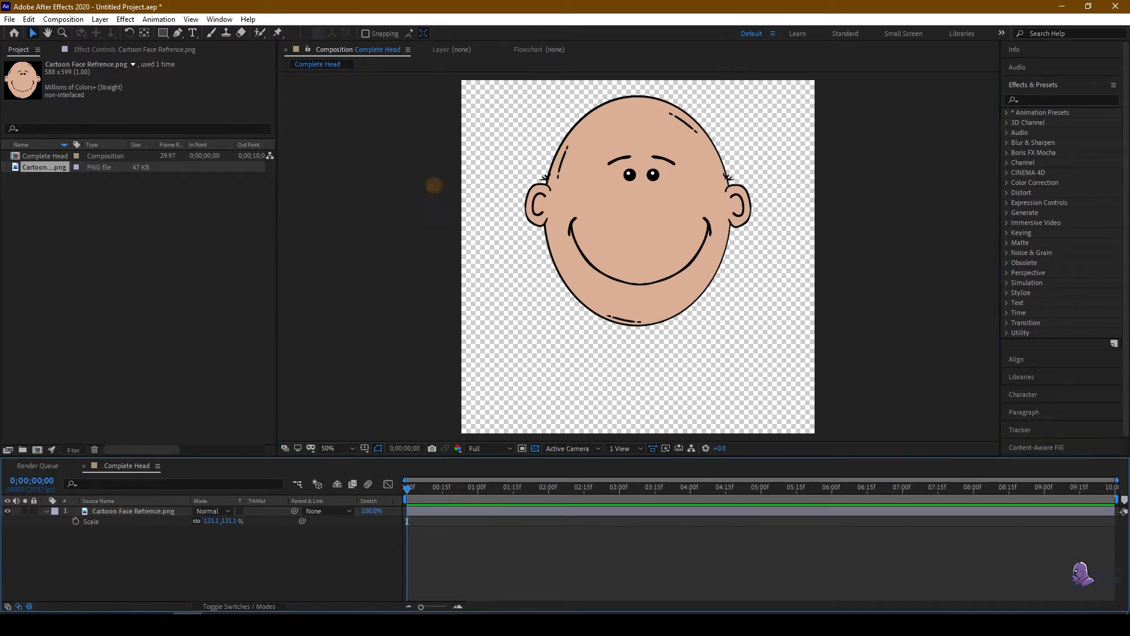
left_click(140, 524)
left_click(135, 541)
Step: Create another composition named Head with a width and height of 1000 px
left_click(63, 19)
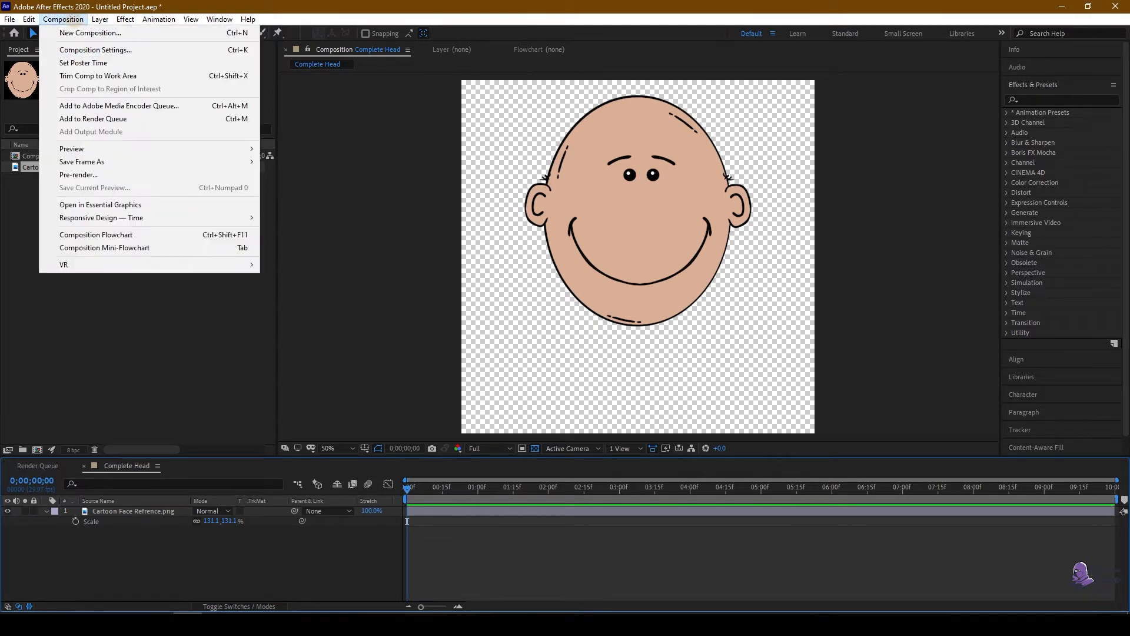
left_click(82, 32)
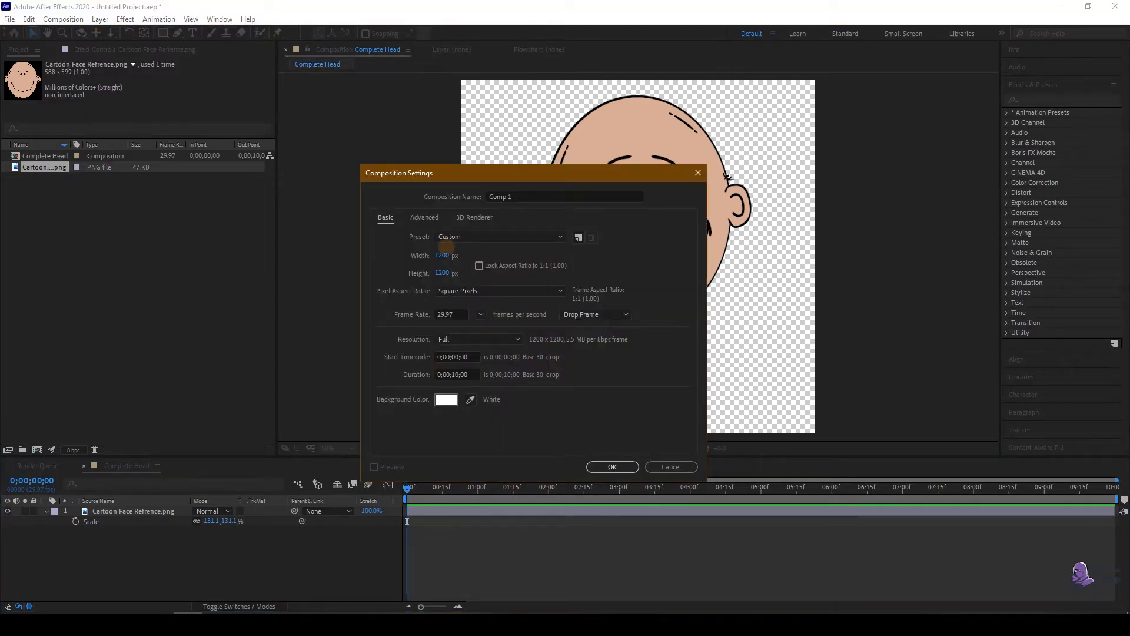
left_click(442, 255)
type("1000")
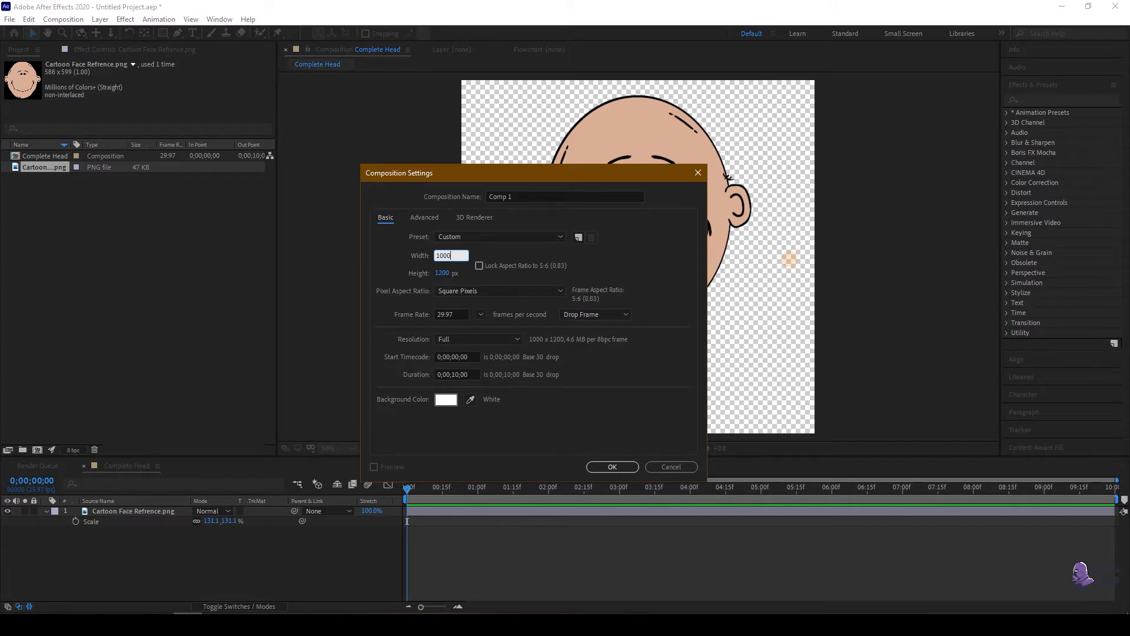
key("Tab")
type("1000")
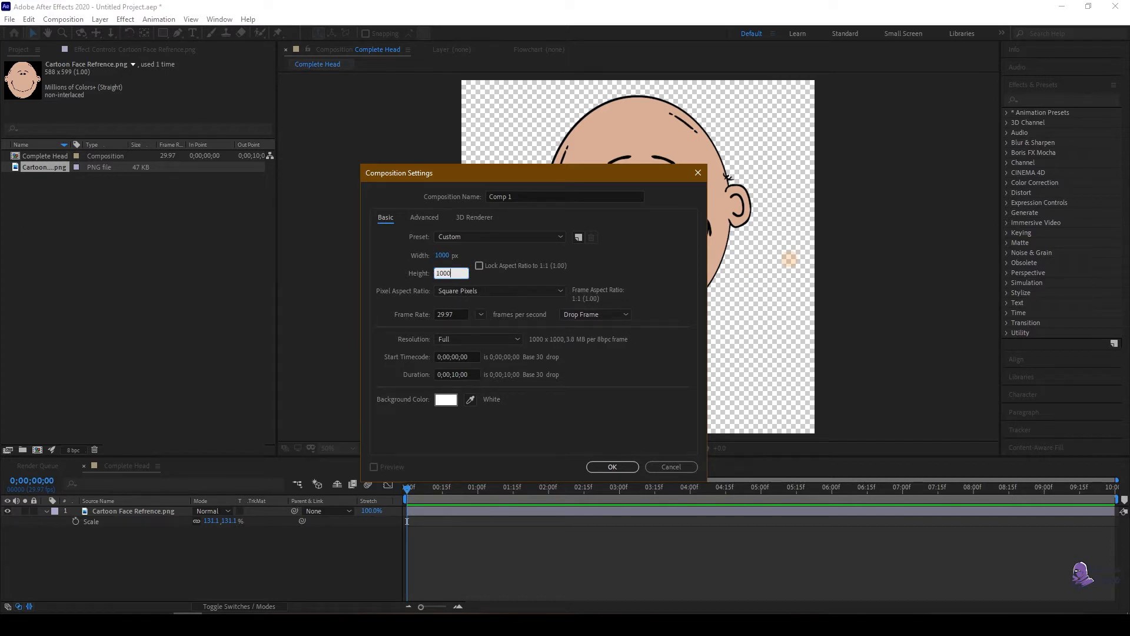
left_click(522, 197)
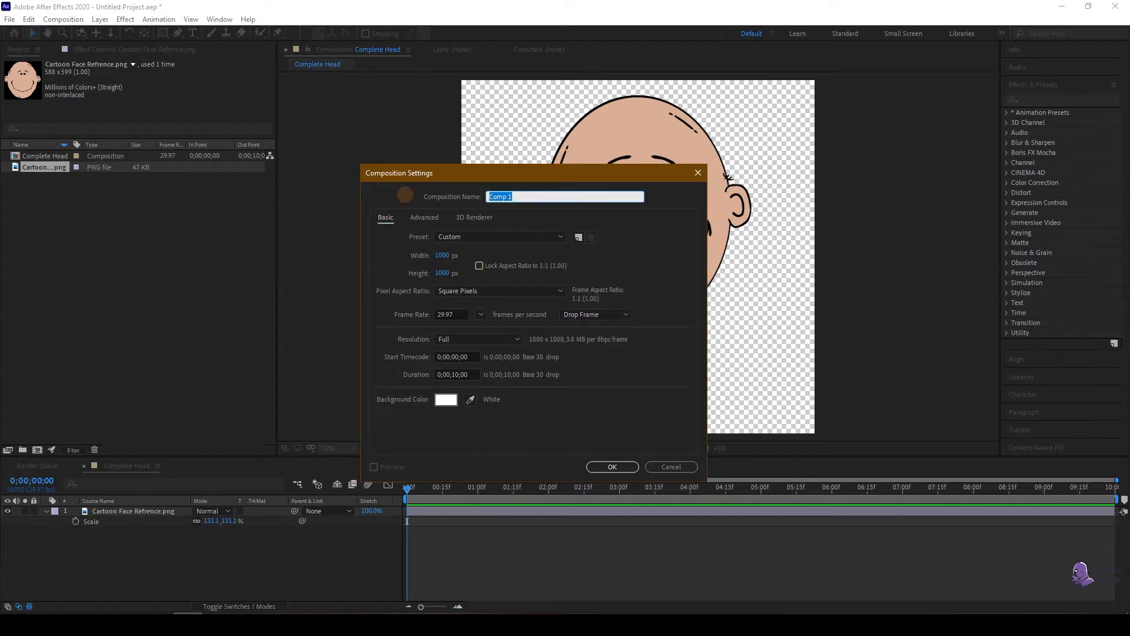
type("Head")
left_click(612, 466)
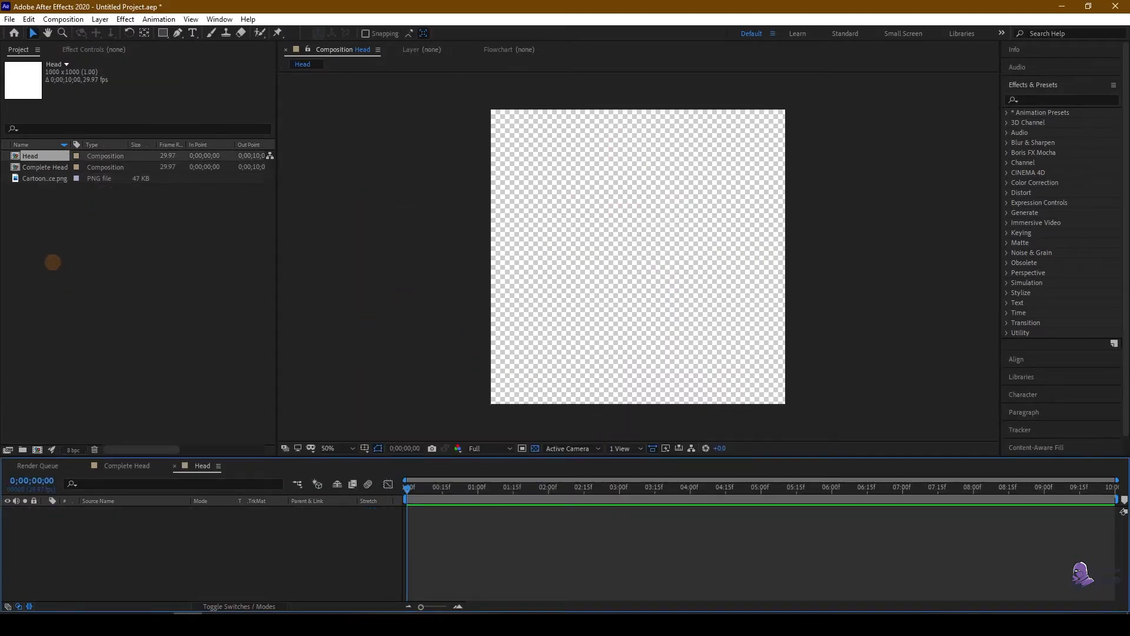
Step: Add Cartoon Face Refrence.png to the Head composition and scale it to about 165.1% so it fills the frame
left_click(89, 300)
left_click(43, 178)
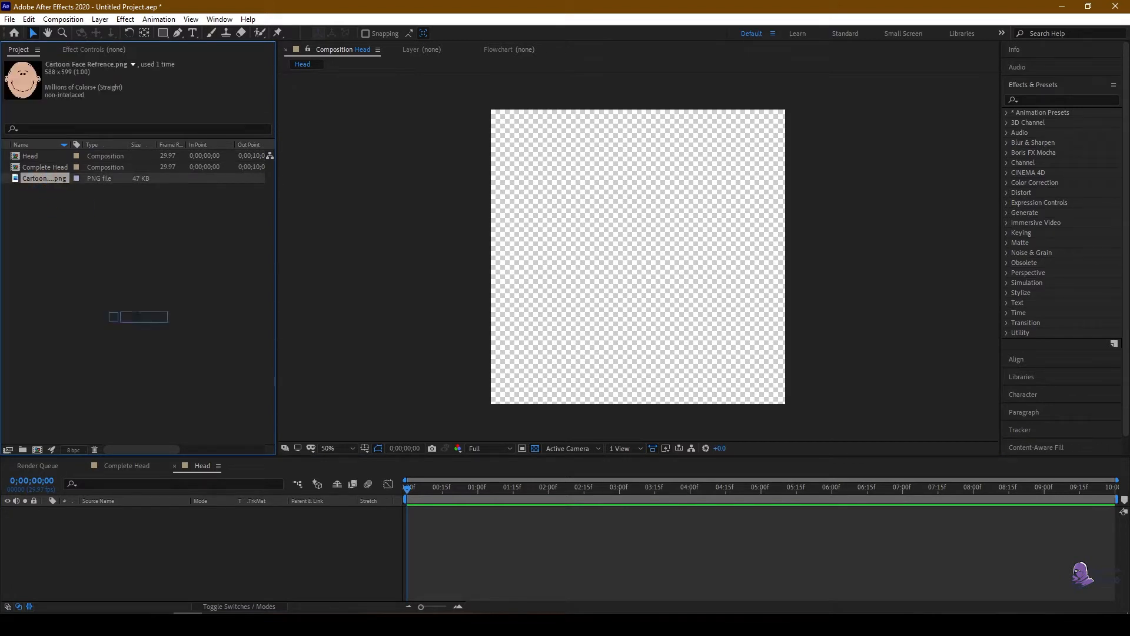
left_click_drag(113, 317, 173, 554)
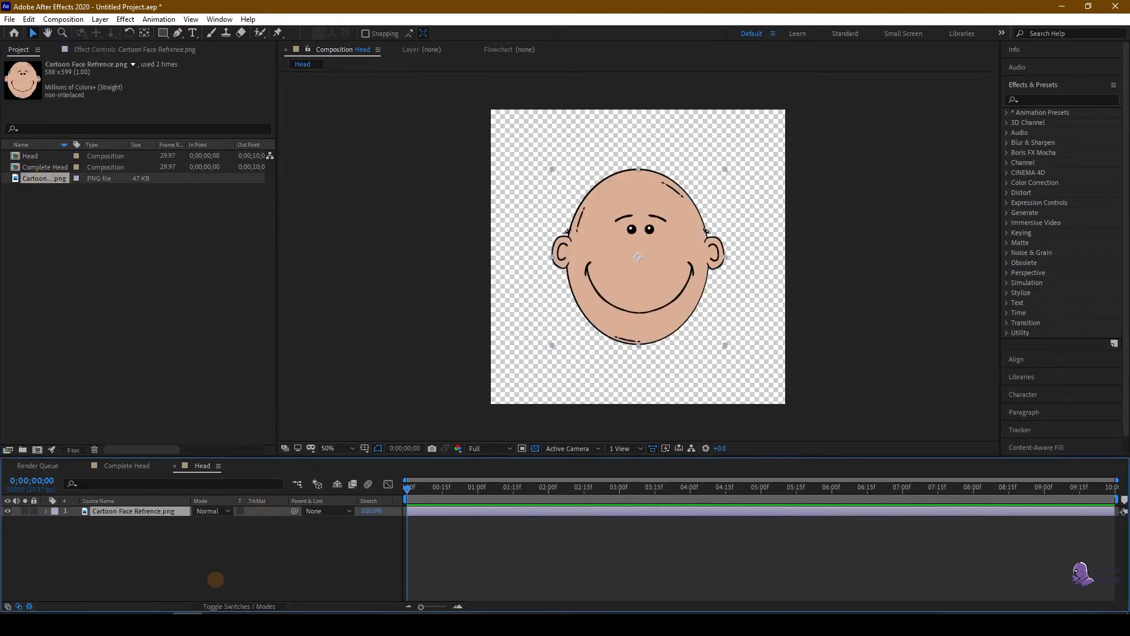
key("s")
left_click_drag(229, 521, 607, 520)
left_click(203, 535)
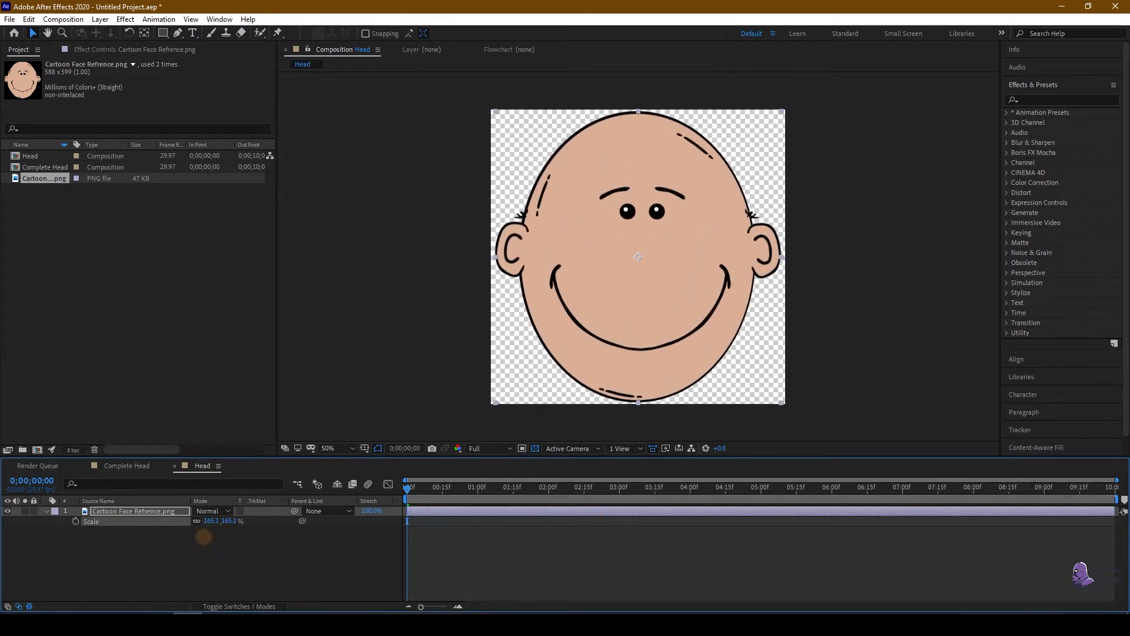
Step: Lower the face reference layer's opacity to 65% in its transform properties
left_click(106, 513)
left_click(111, 512)
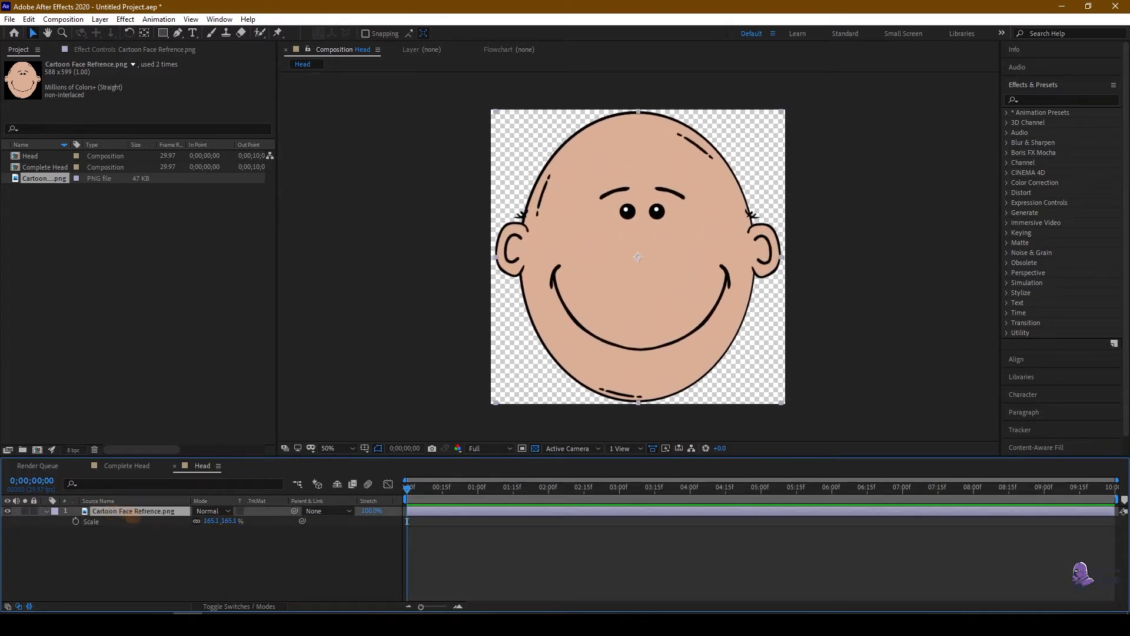
left_click(46, 511)
left_click(47, 512)
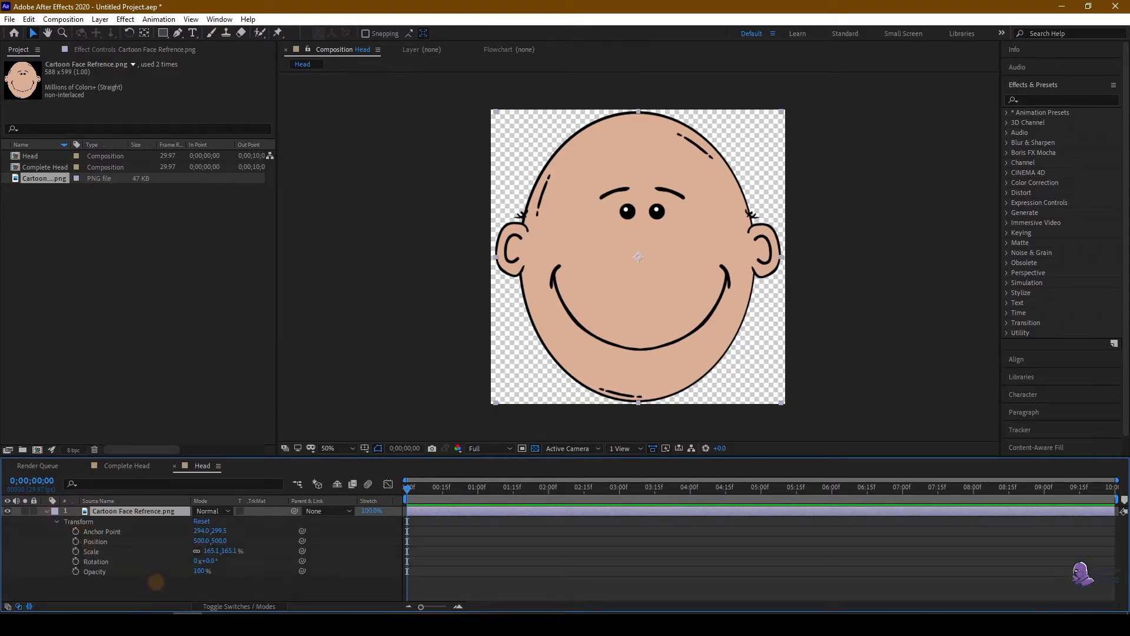
left_click_drag(199, 571, 180, 571)
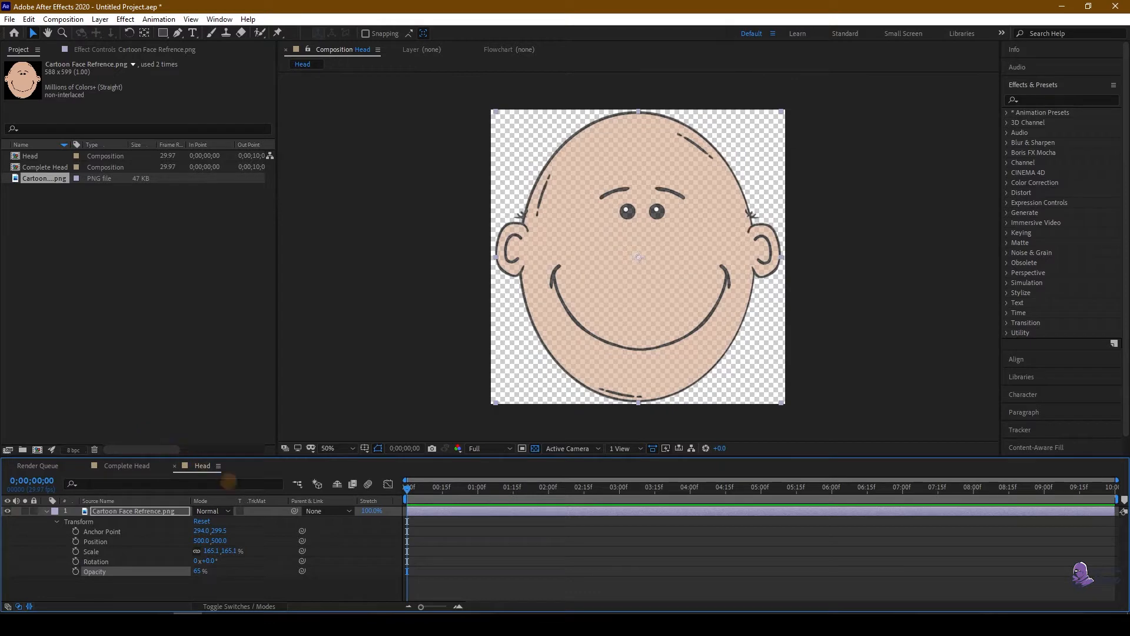
Step: Turn off the transparency grid, then lock the face reference layer and collapse its properties
left_click(535, 448)
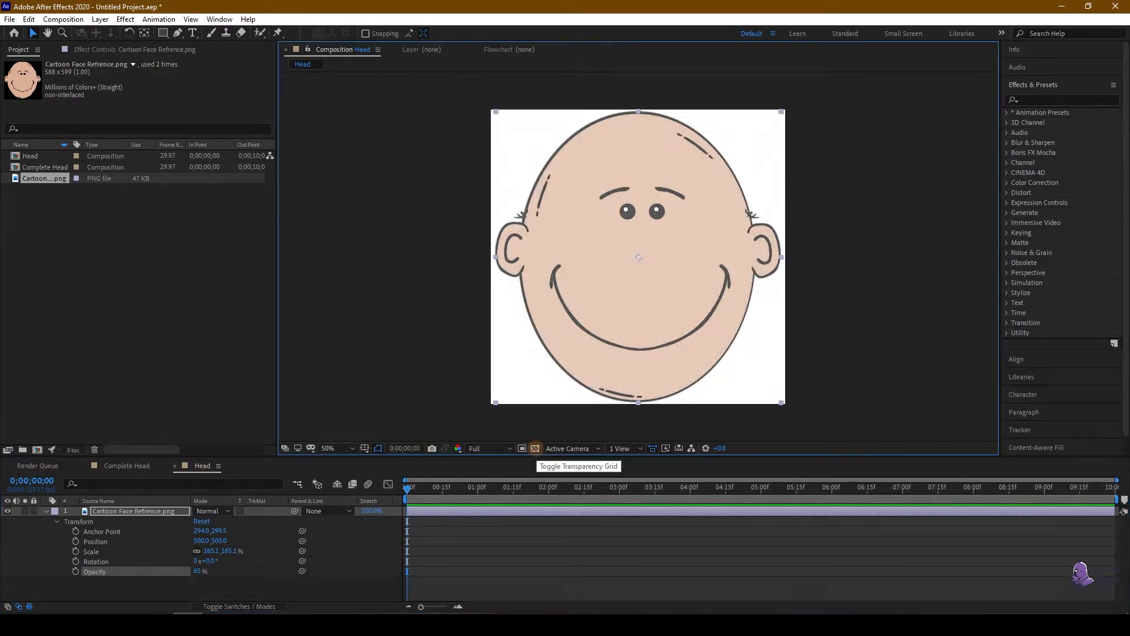
left_click(33, 511)
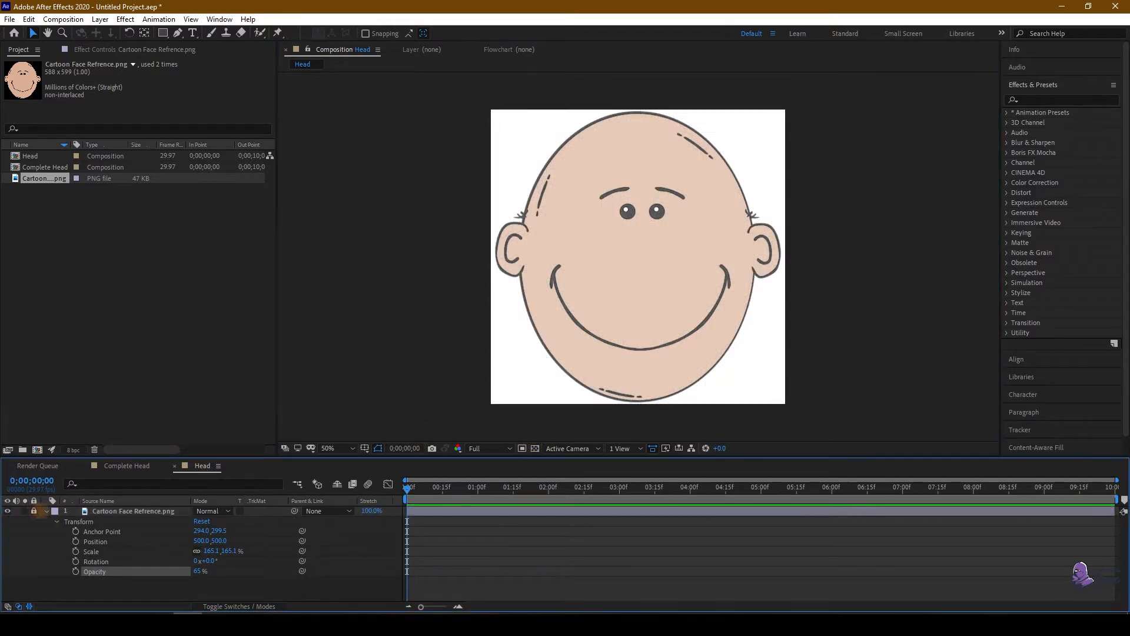
left_click(46, 511)
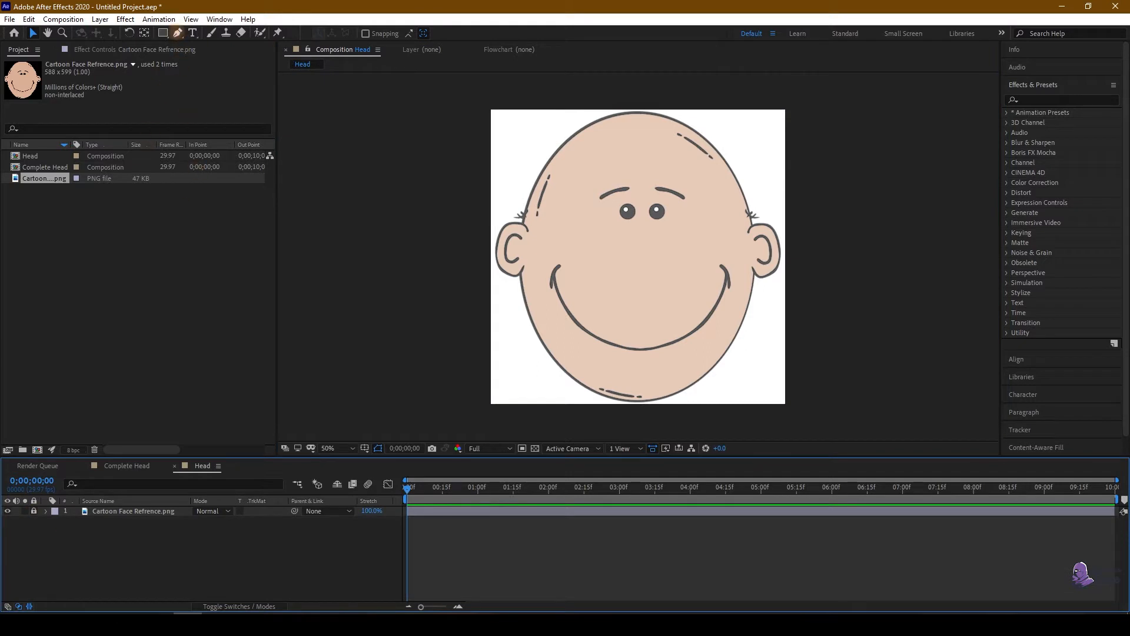
Step: Trace the head outline, without the ears, over the face reference as a closed shape using the Pen tool
left_click(177, 32)
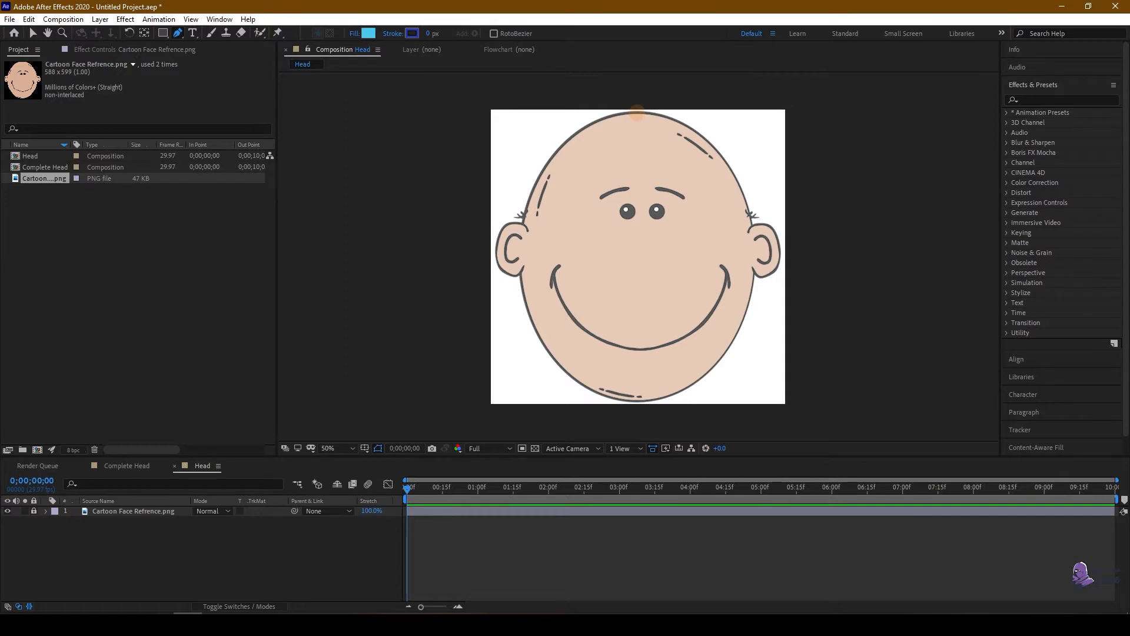
left_click(637, 112)
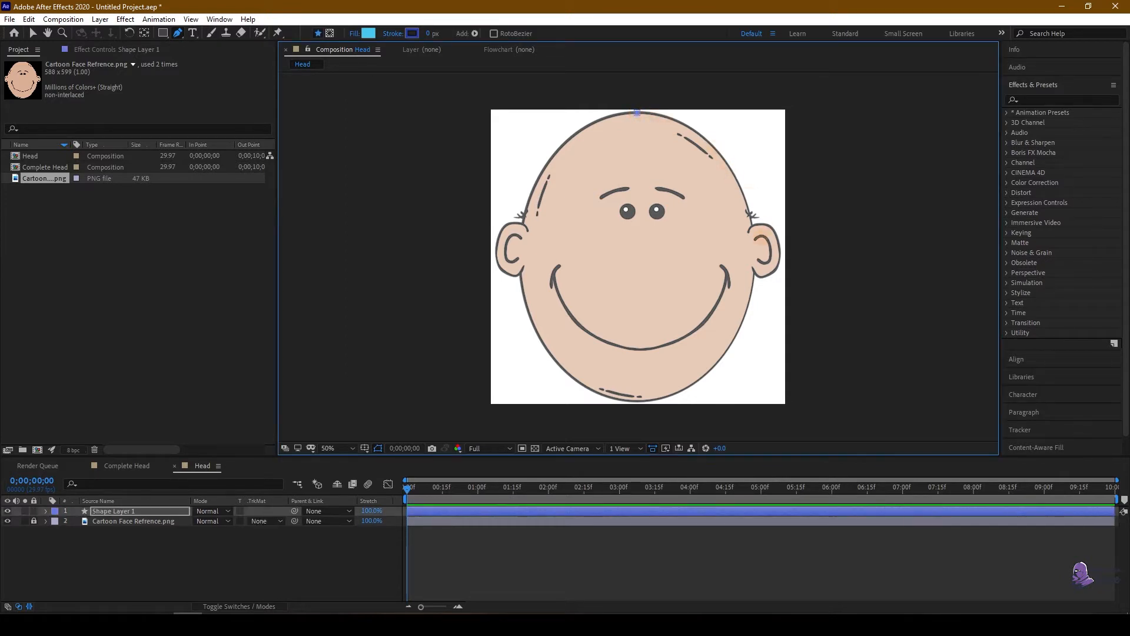
left_click_drag(740, 188, 773, 267)
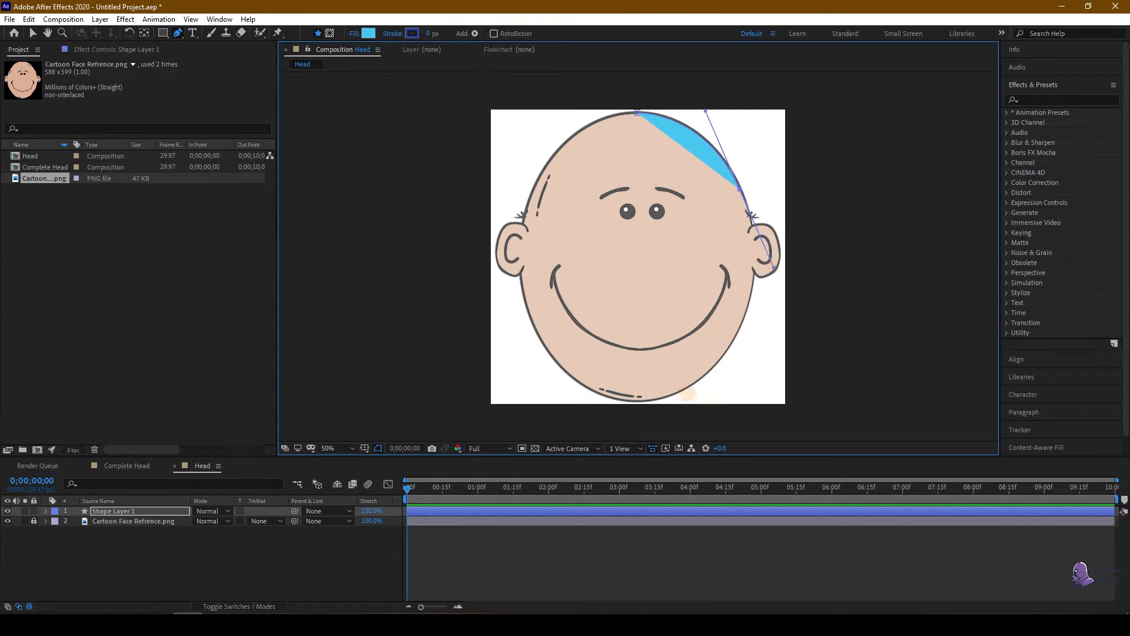
left_click_drag(696, 380, 617, 400)
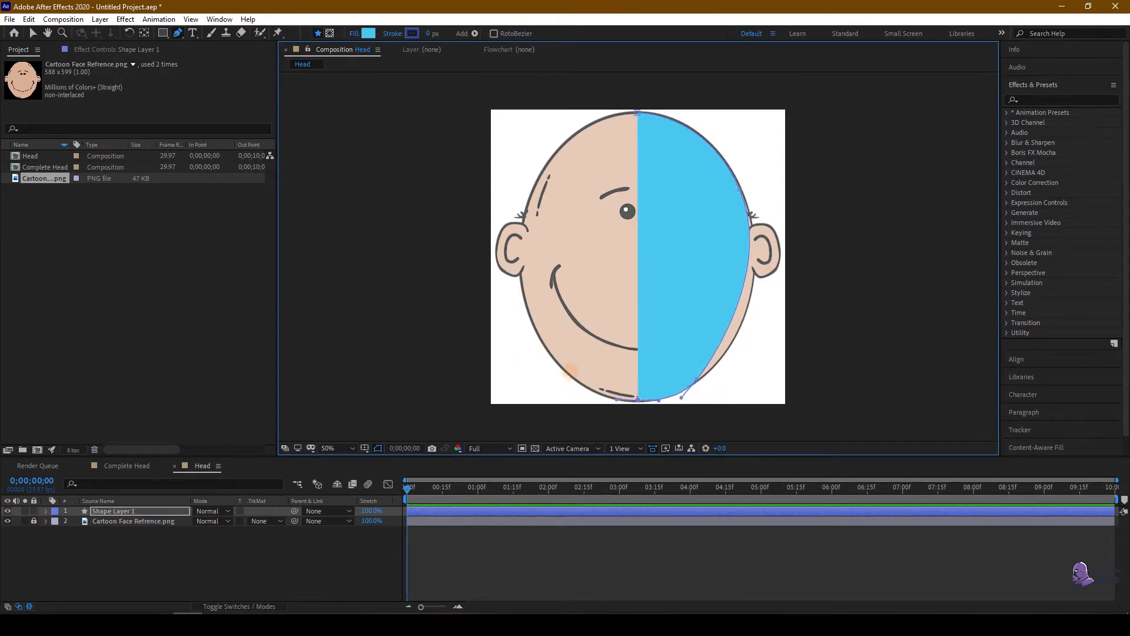
left_click_drag(567, 372, 549, 359)
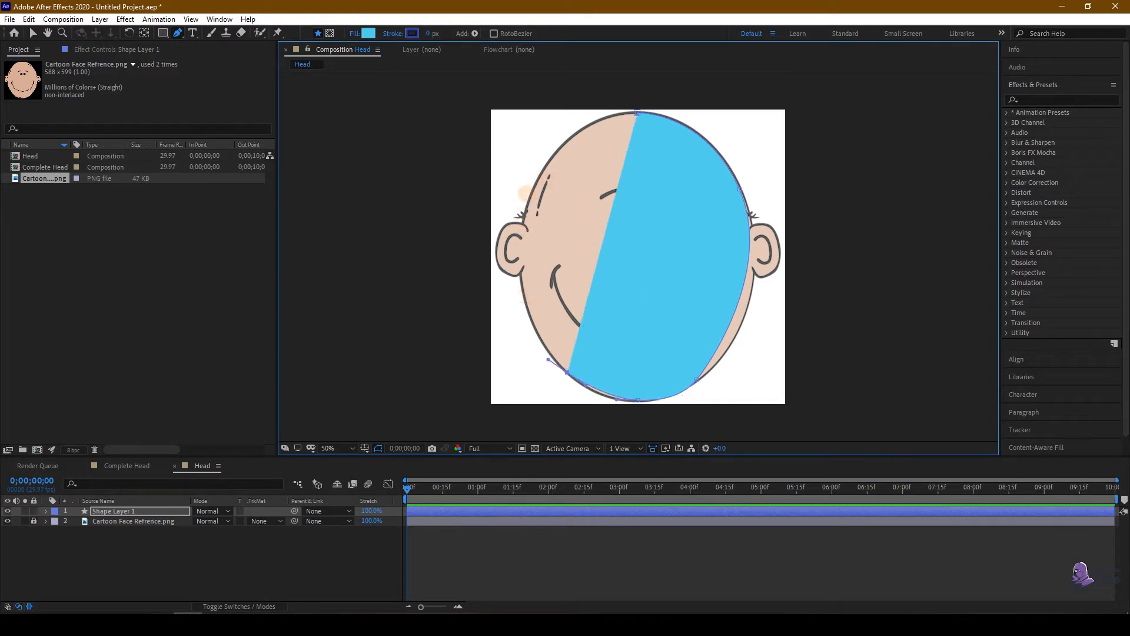
left_click_drag(534, 188, 549, 152)
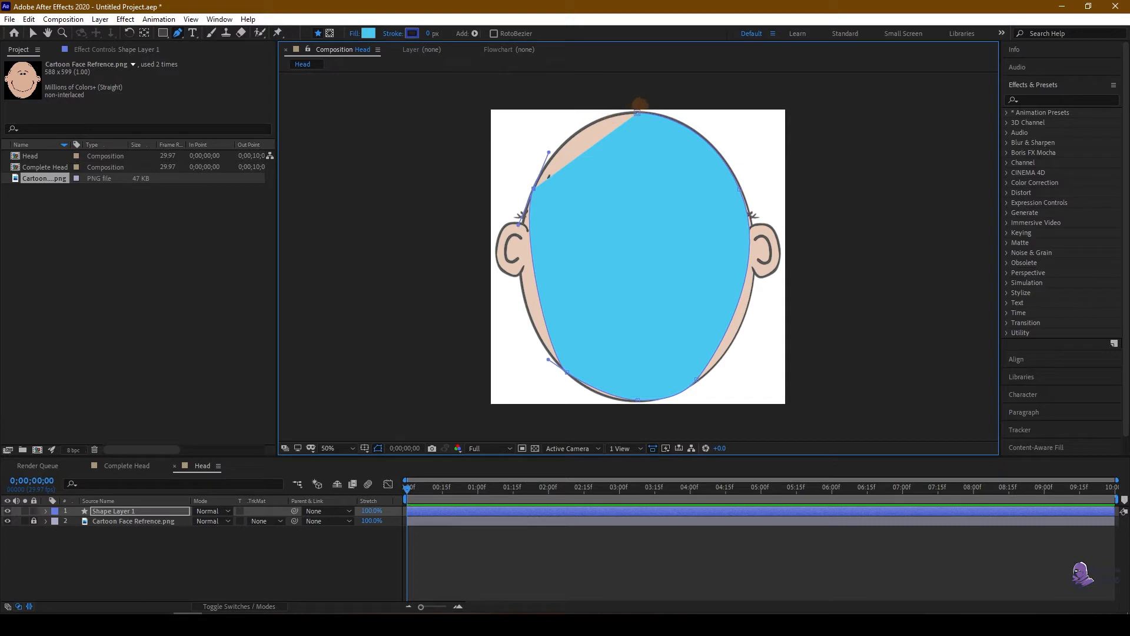
left_click(637, 112)
Step: Select the head shape's path and extend the upper-left point's handles to match the left side of the reference head
left_click(47, 32)
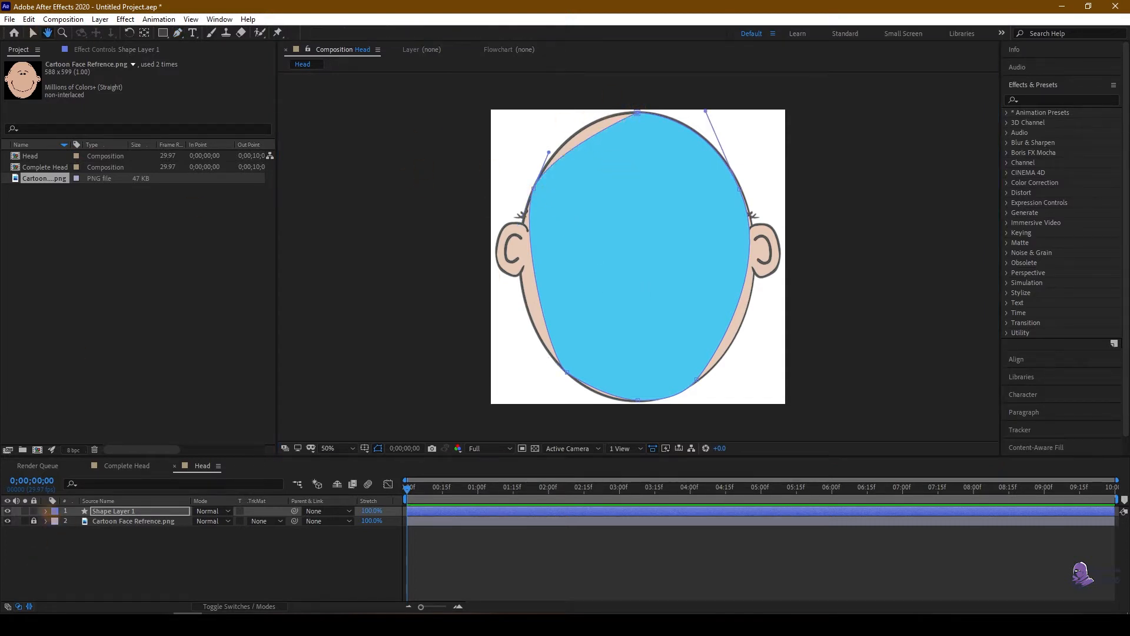
left_click(49, 510)
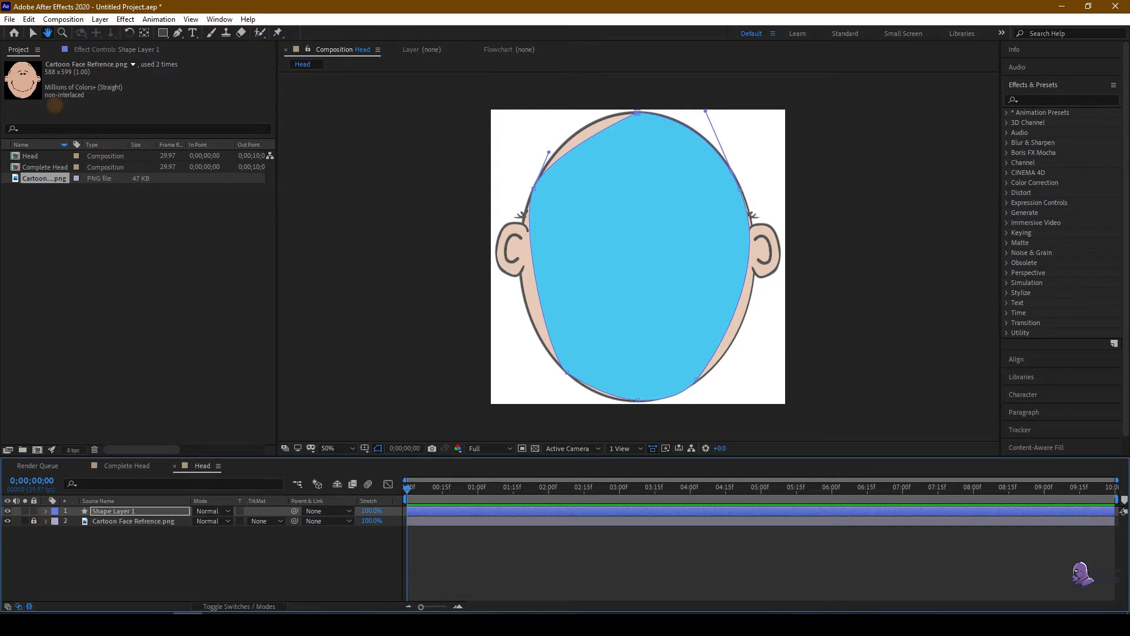
left_click(33, 34)
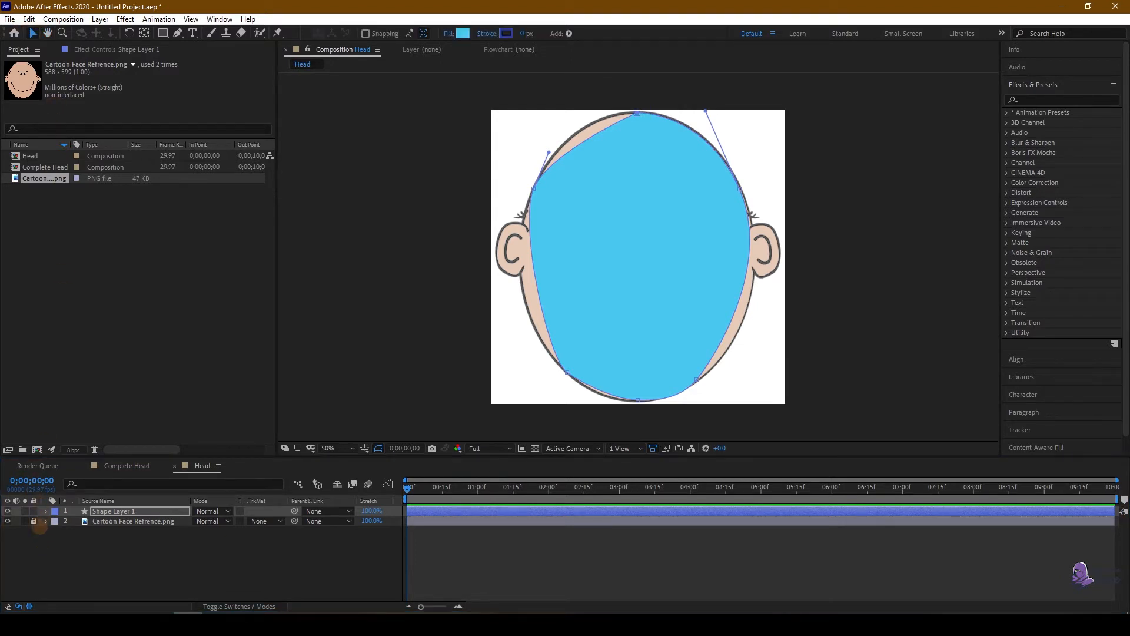
left_click(46, 510)
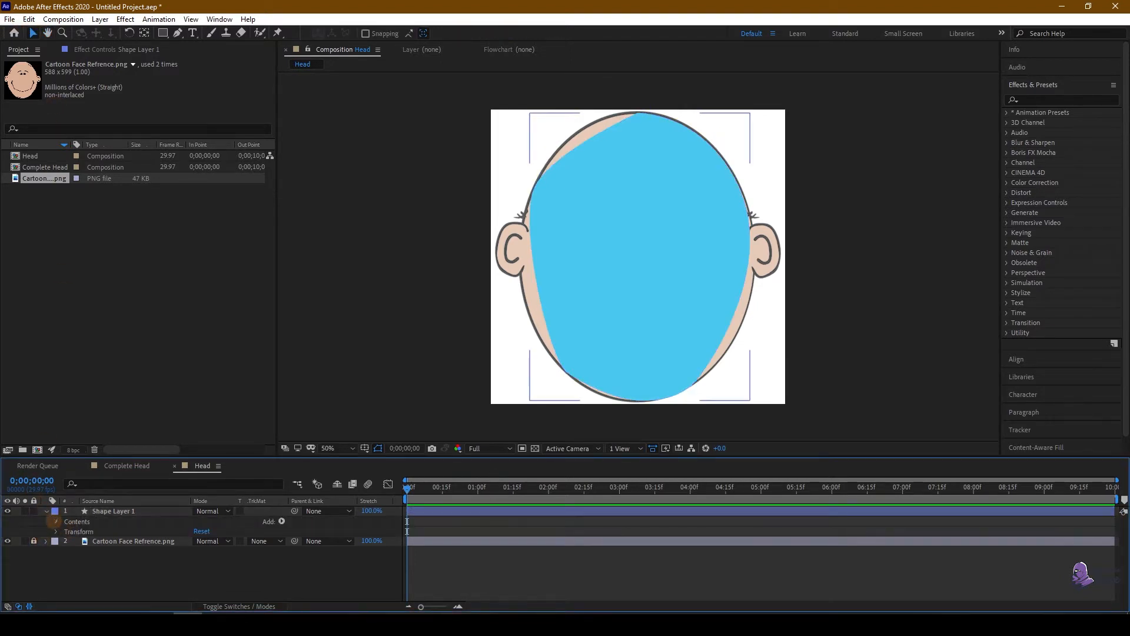
left_click(65, 532)
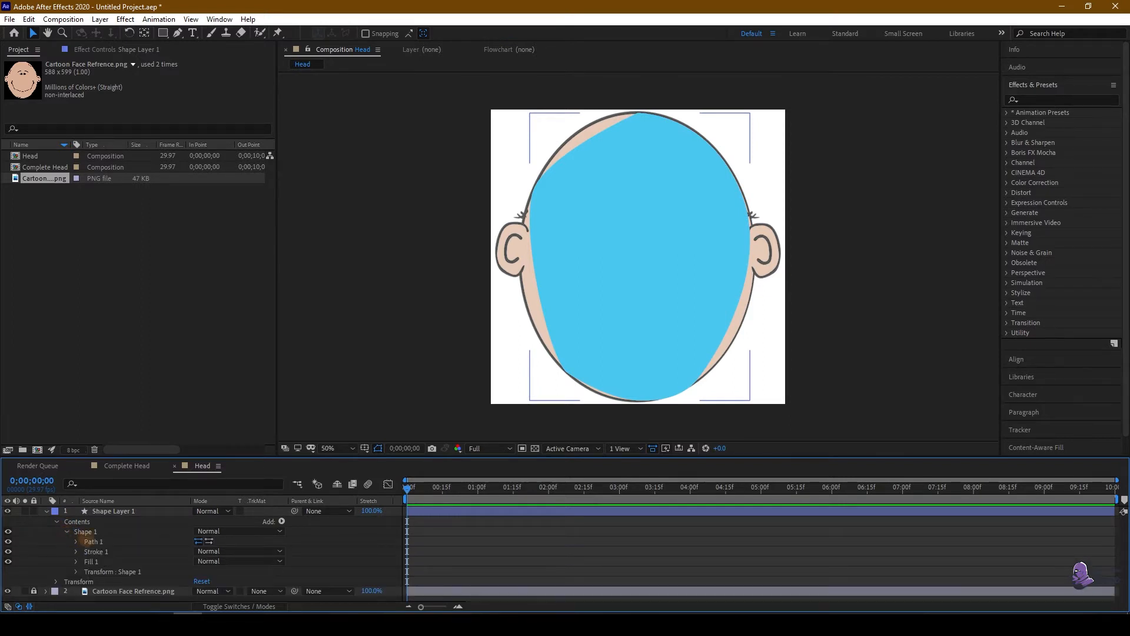
left_click(91, 542)
left_click(534, 188)
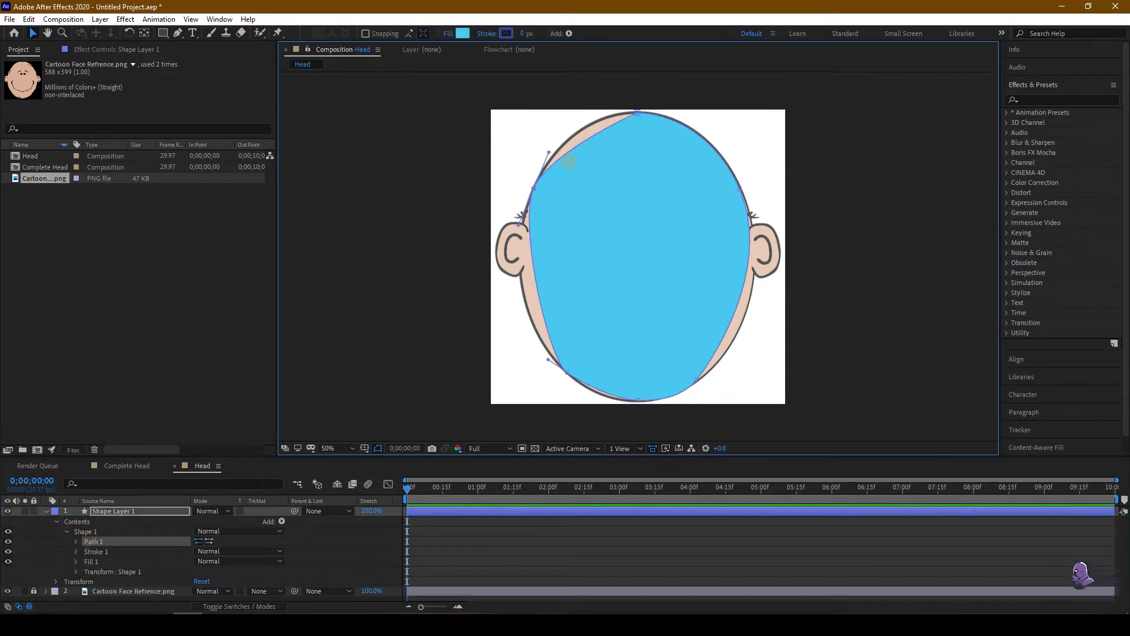
left_click_drag(549, 152, 561, 112)
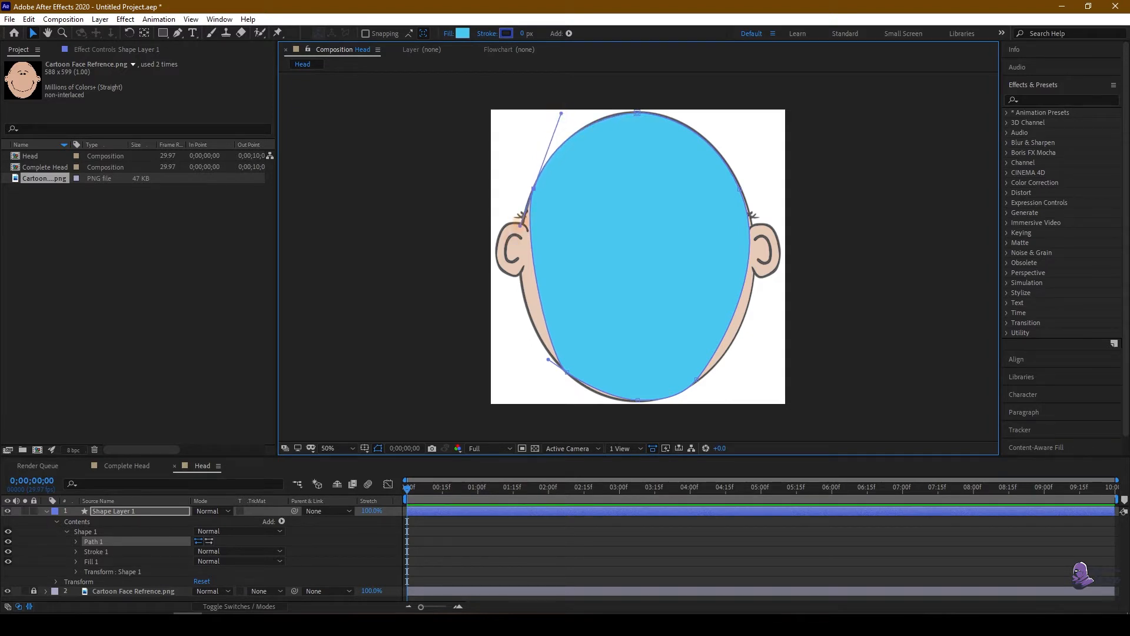
left_click_drag(521, 223, 497, 283)
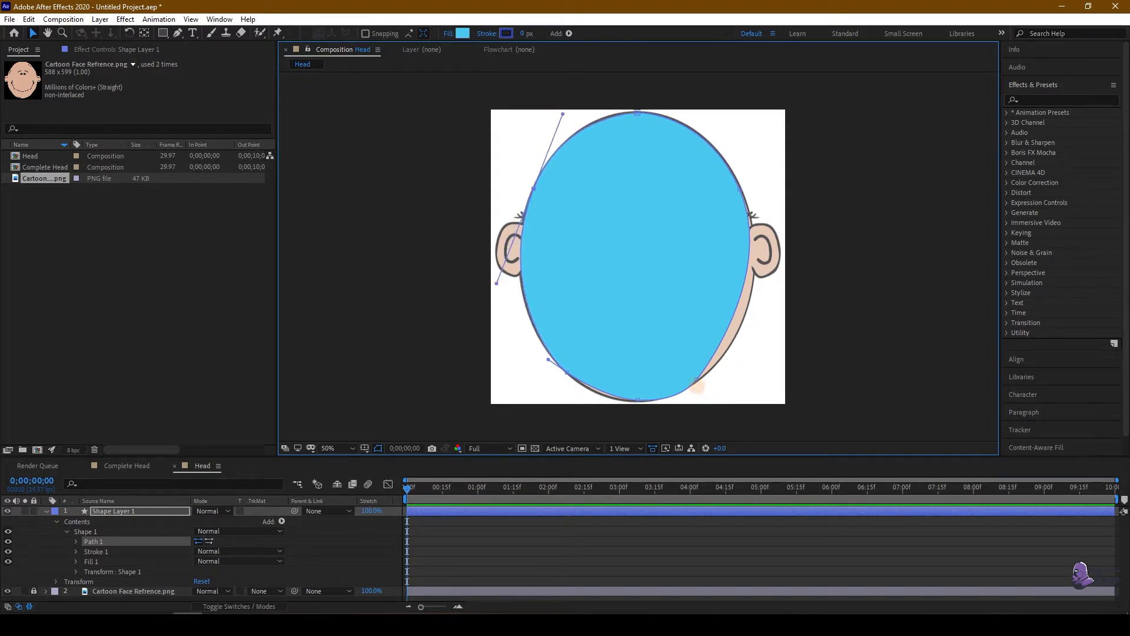
Step: Reposition the head path's lower-right point and adjust the curve handles so the right side and chin follow the reference outline
left_click(697, 379)
mouse_move(711, 359)
left_mouse_down()
mouse_move(726, 355)
mouse_move(704, 375)
left_mouse_up()
left_click_drag(772, 268, 778, 277)
left_click(564, 371)
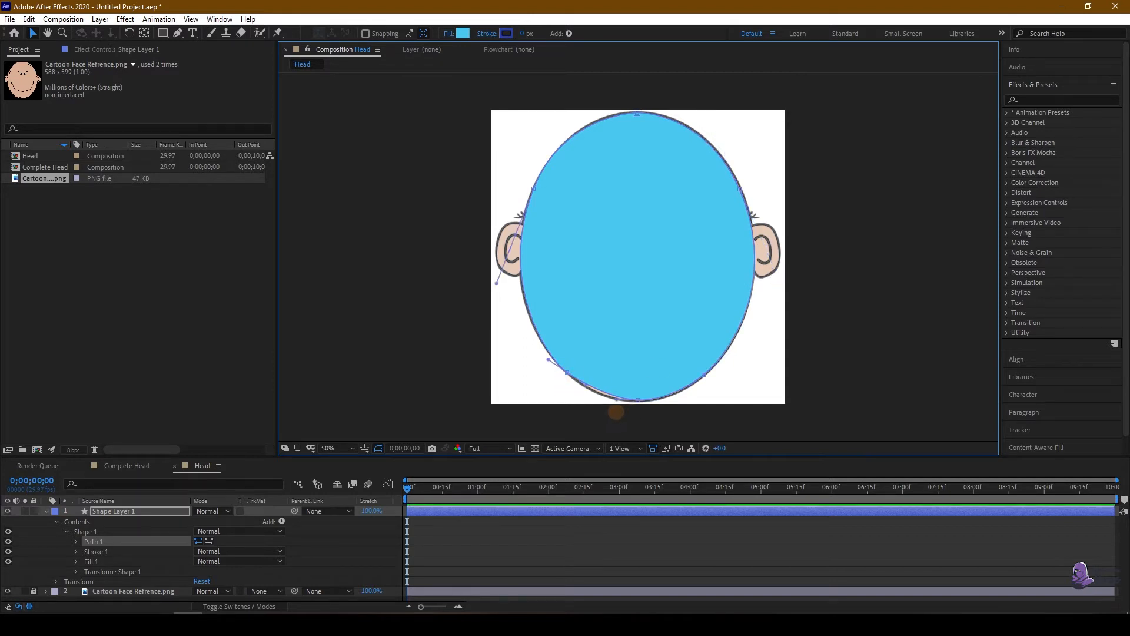
mouse_move(592, 396)
left_mouse_down()
mouse_move(564, 369)
mouse_move(592, 393)
left_mouse_up()
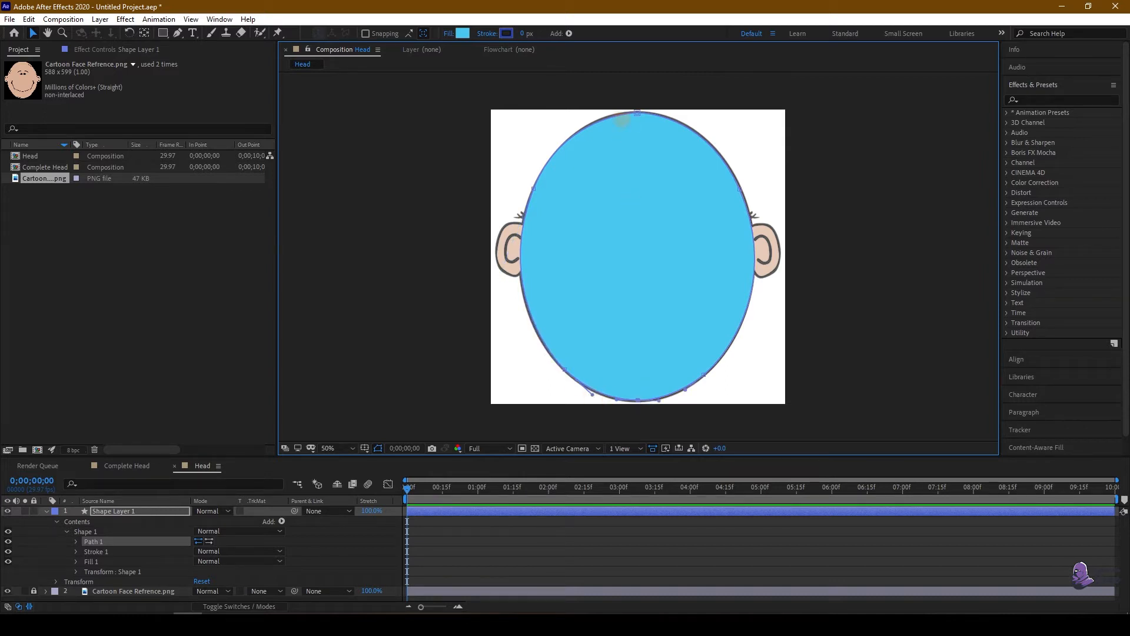
left_click(638, 113)
Step: Collapse the head shape layer's properties, hide the face reference layer, and deselect everything
left_click(45, 511)
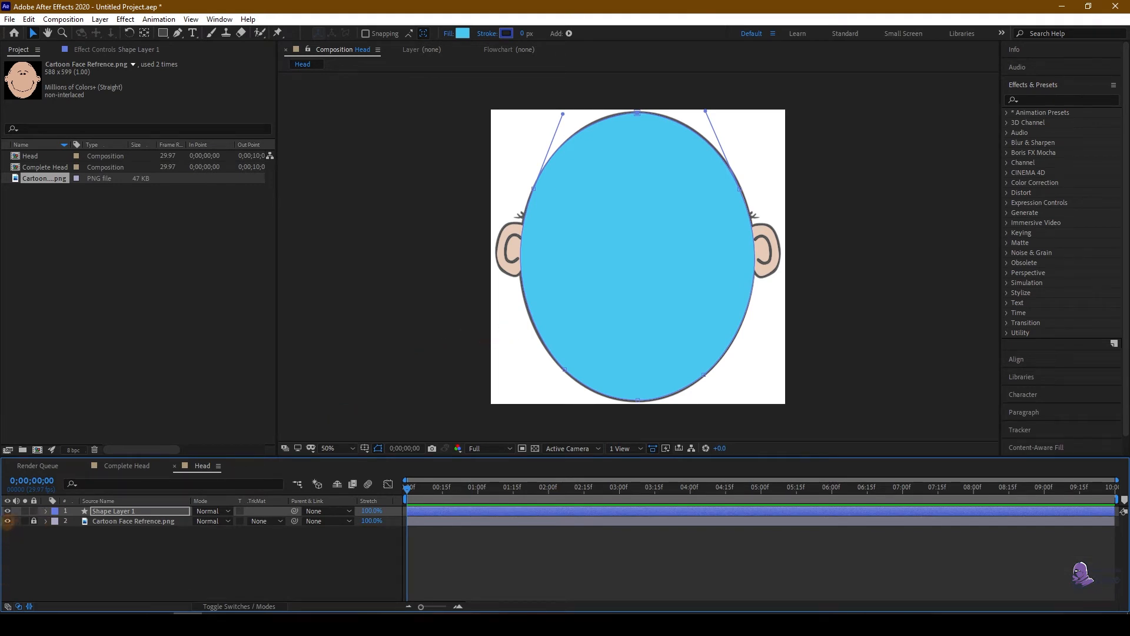
left_click(8, 521)
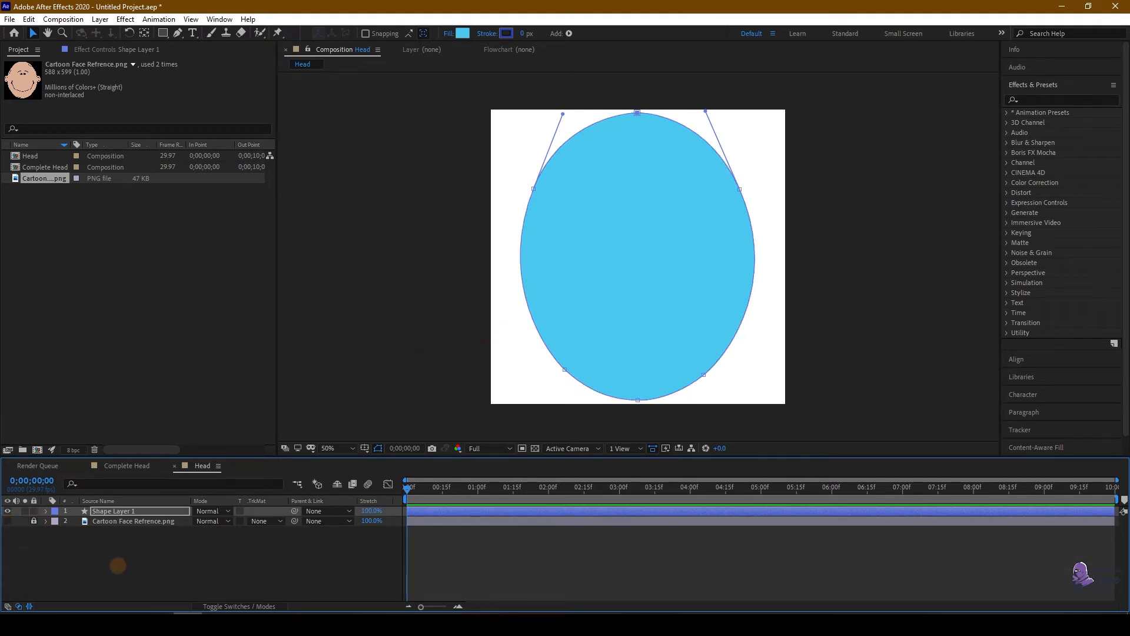
left_click(114, 567)
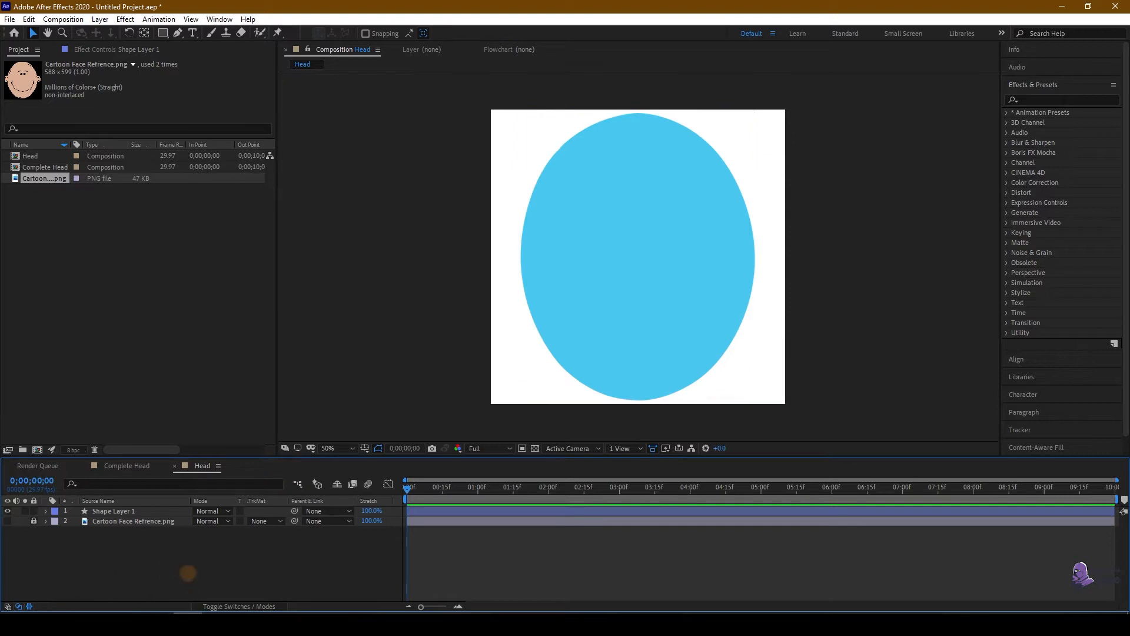
Step: Reveal the Head composition in the project and add it to the Complete Head composition above the face reference
right_click(184, 565)
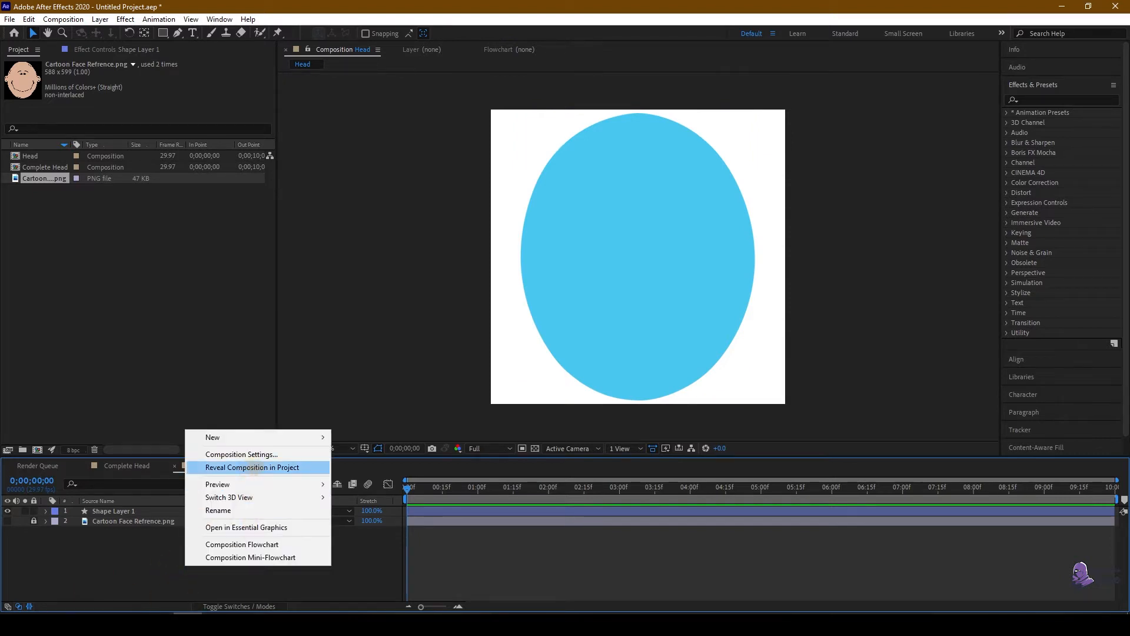
left_click(255, 467)
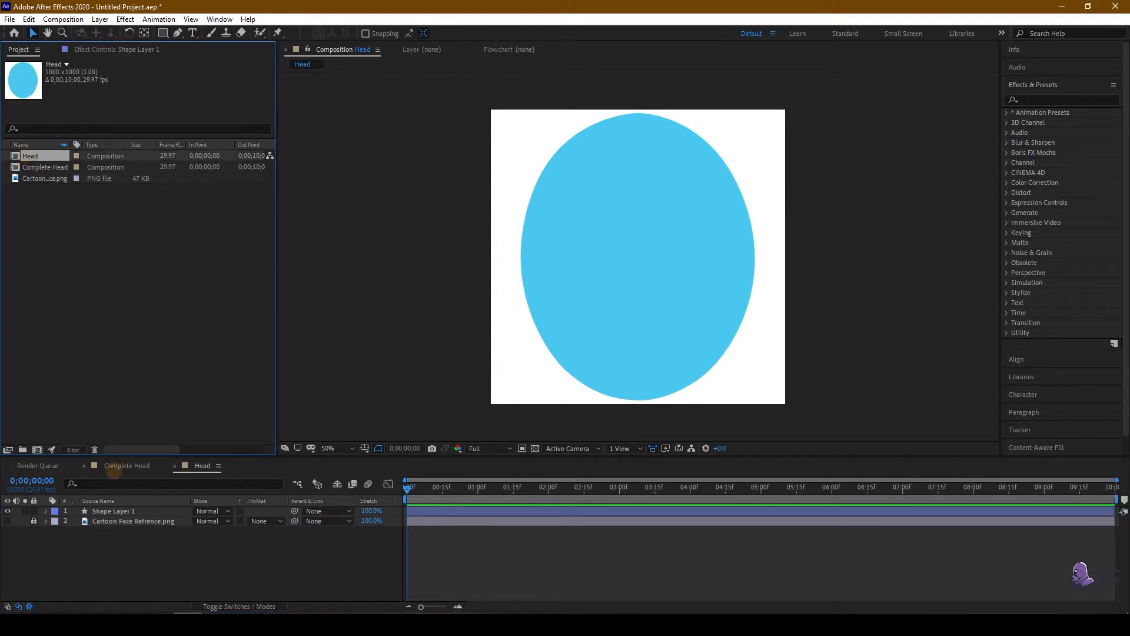
left_click(121, 465)
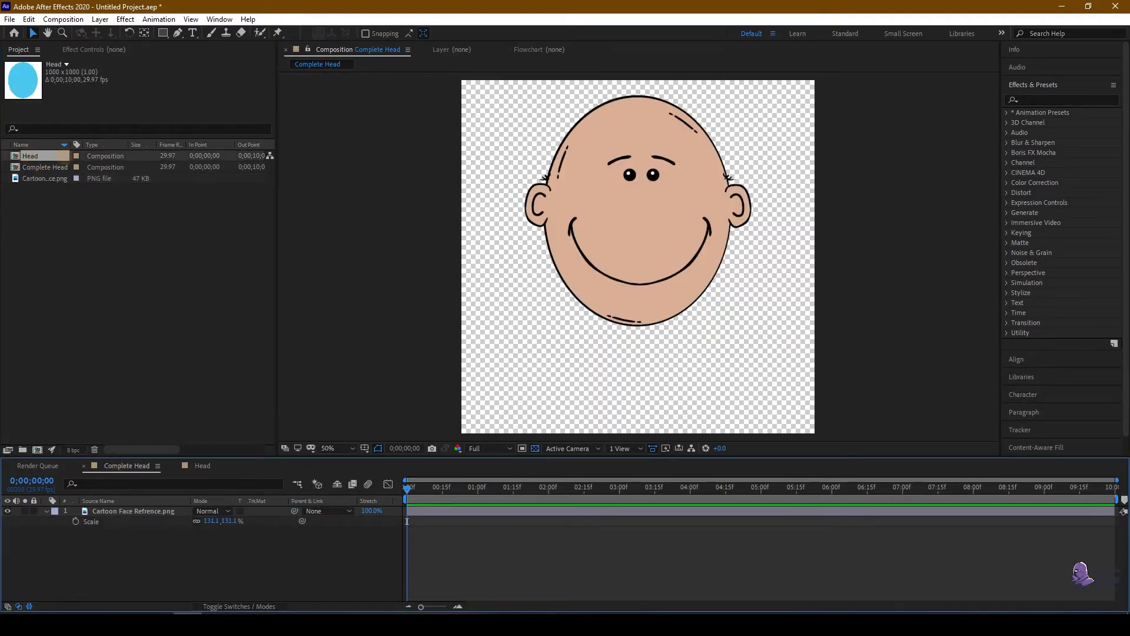
mouse_move(30, 156)
left_mouse_down()
mouse_move(142, 529)
mouse_move(123, 517)
mouse_move(138, 509)
mouse_move(41, 147)
left_mouse_up()
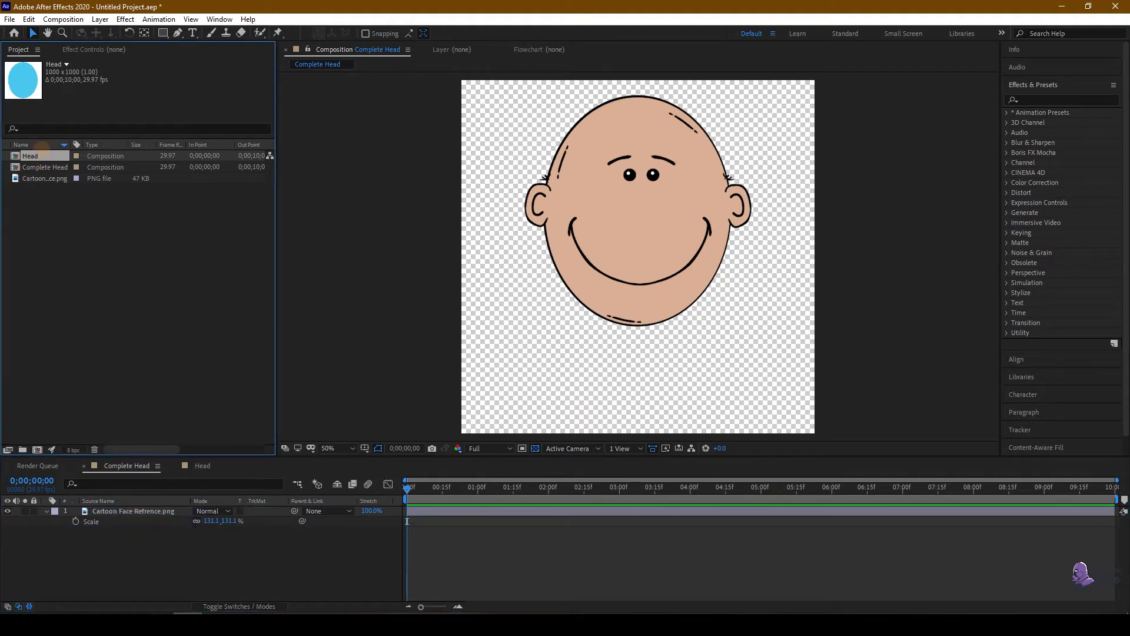
left_click_drag(74, 307, 117, 509)
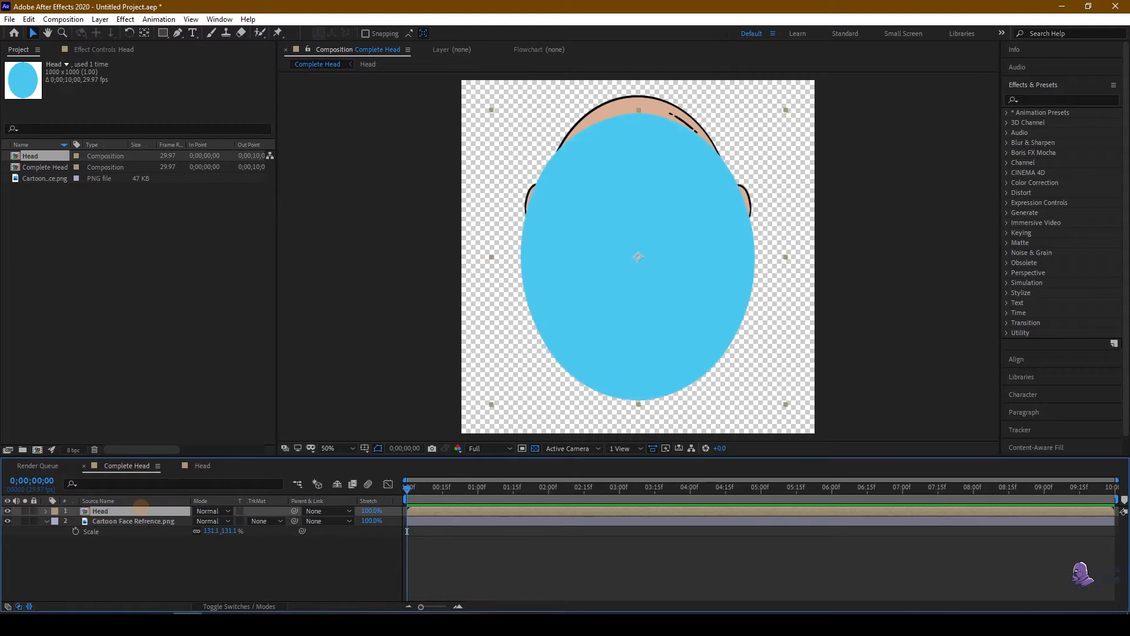
Step: Scale the Head layer to 79.9% and move it so it lines up with the reference head
key("s")
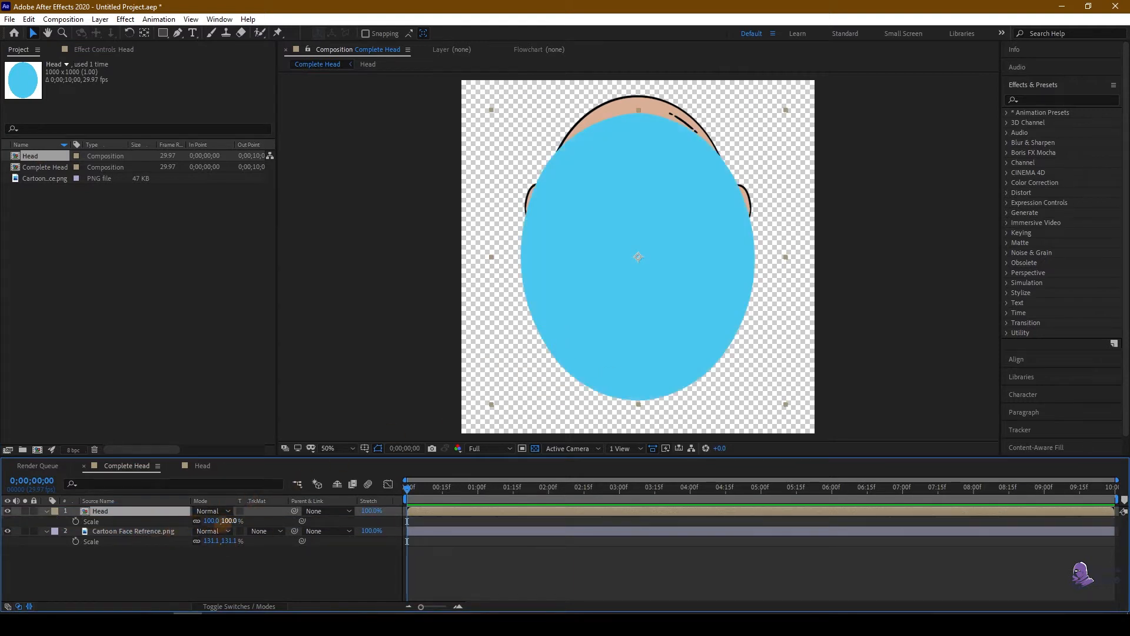
left_click_drag(227, 521, 220, 521)
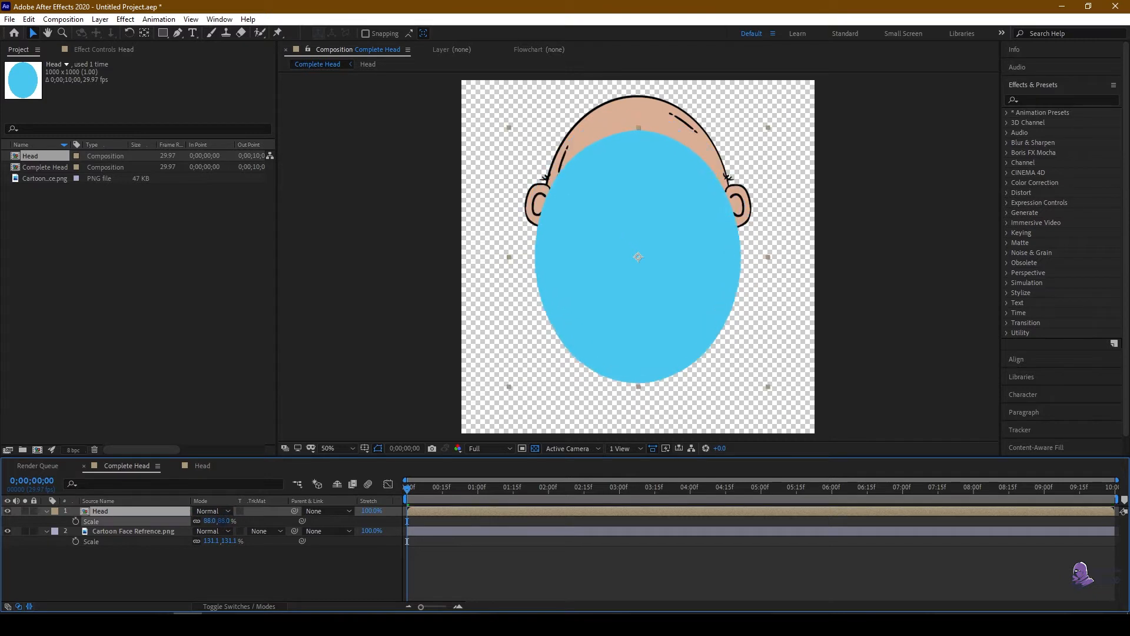
left_click_drag(614, 297, 620, 250)
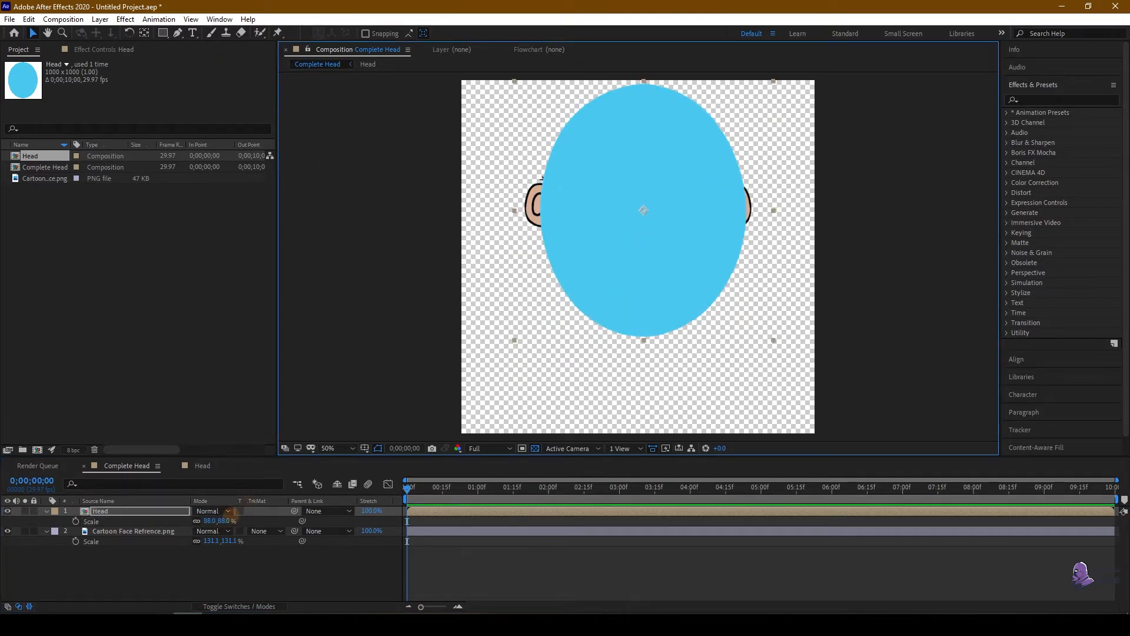
mouse_move(210, 521)
left_mouse_down()
mouse_move(188, 521)
mouse_move(220, 520)
mouse_move(196, 521)
mouse_move(206, 521)
left_mouse_up()
left_click(682, 260)
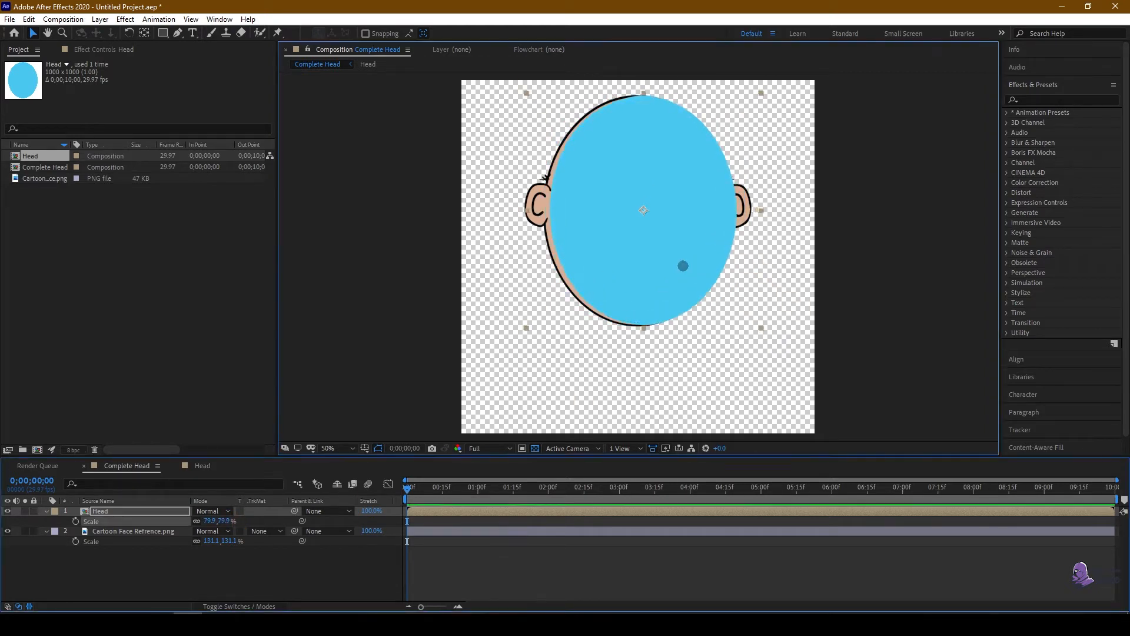
left_click_drag(682, 265, 679, 265)
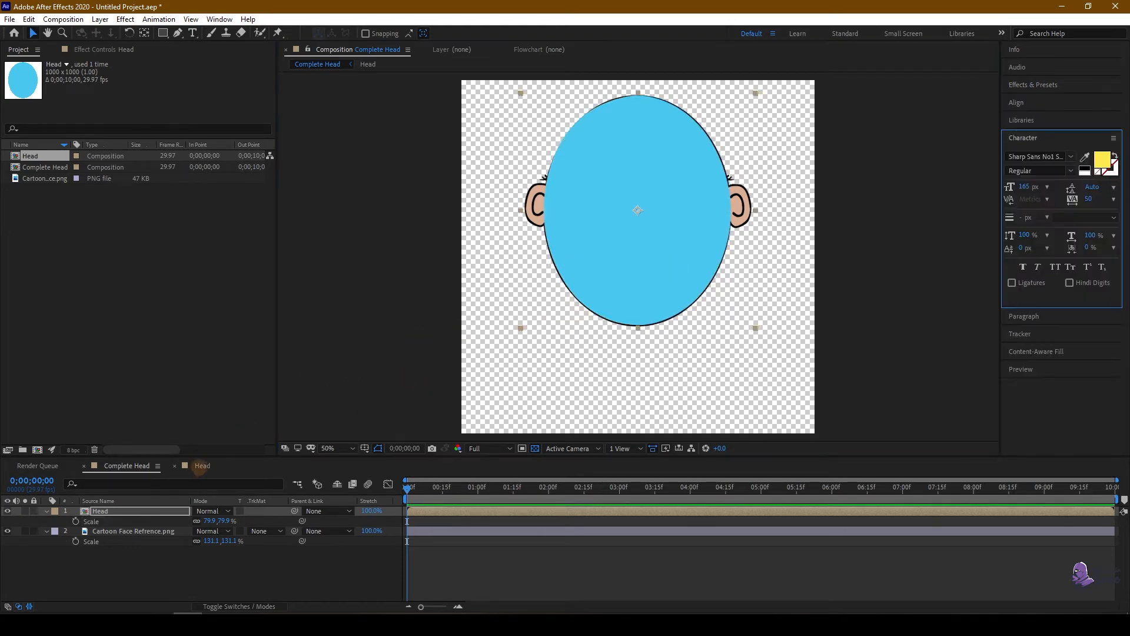
Step: In the Head composition, change the head shape's fill to skin tone E2A26F, then return to the Complete Head composition
left_click(200, 466)
left_click(118, 510)
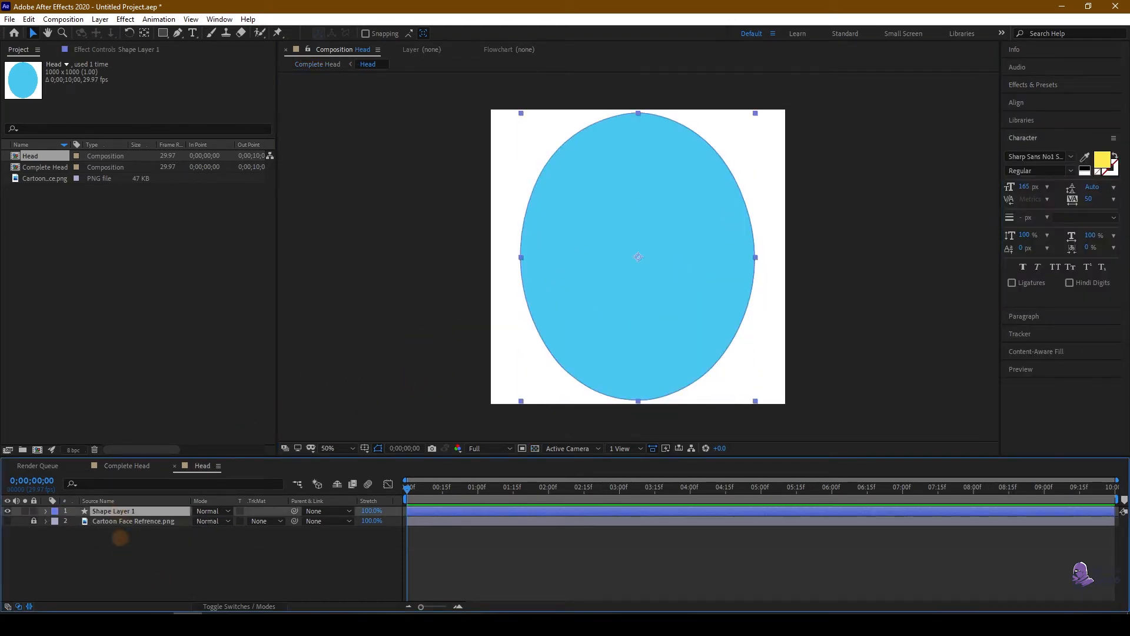
left_click(463, 33)
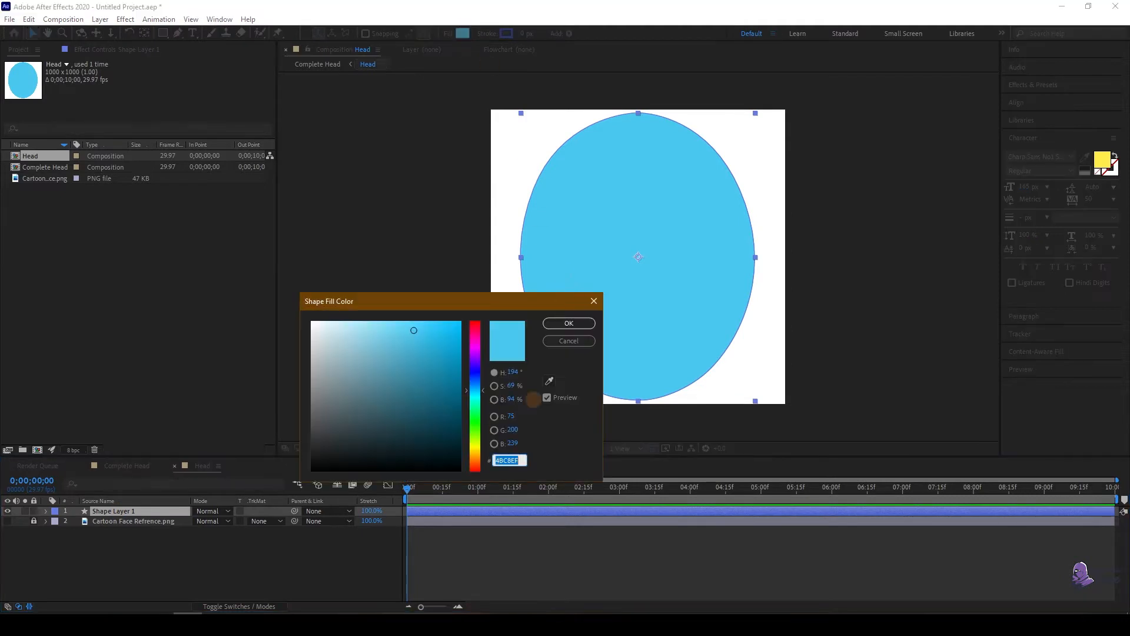
left_click_drag(475, 414, 475, 453)
left_click(377, 351)
left_click(474, 460)
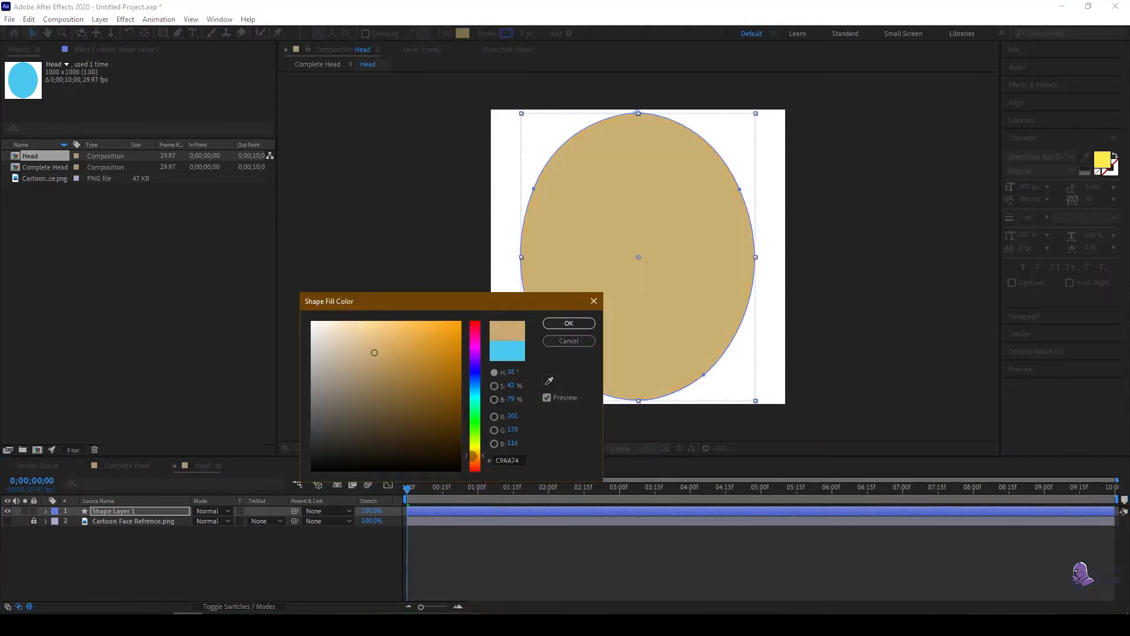
left_click_drag(407, 336, 387, 338)
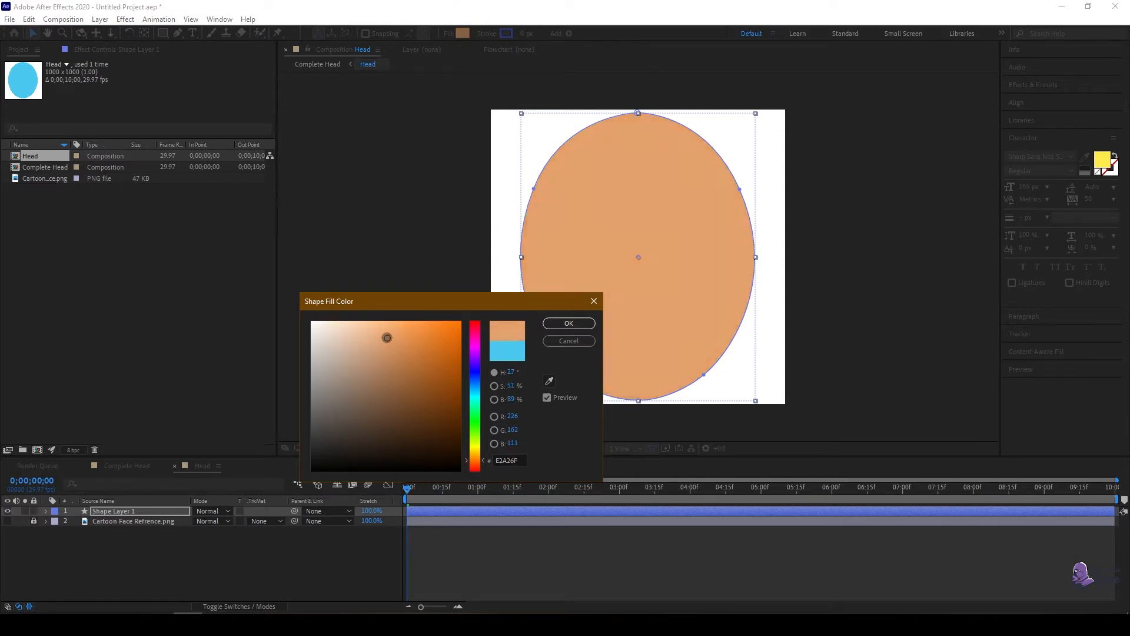
left_click(569, 323)
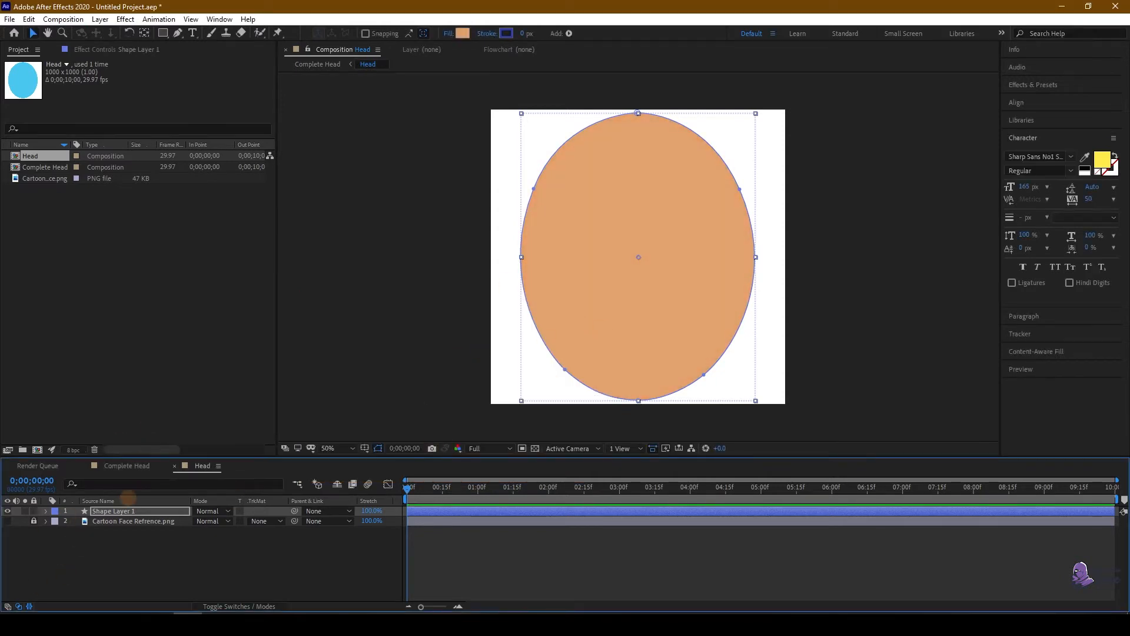
left_click(134, 567)
left_click(127, 465)
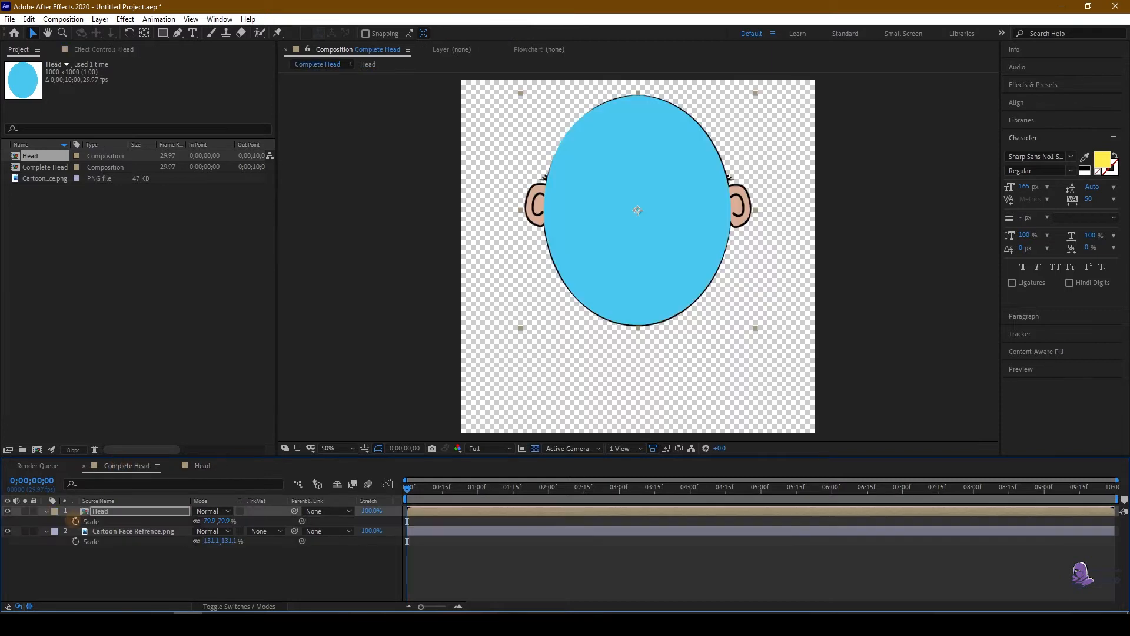
Step: Solo the face reference layer, examine its eyes up close, and deselect all layers
left_click(25, 531)
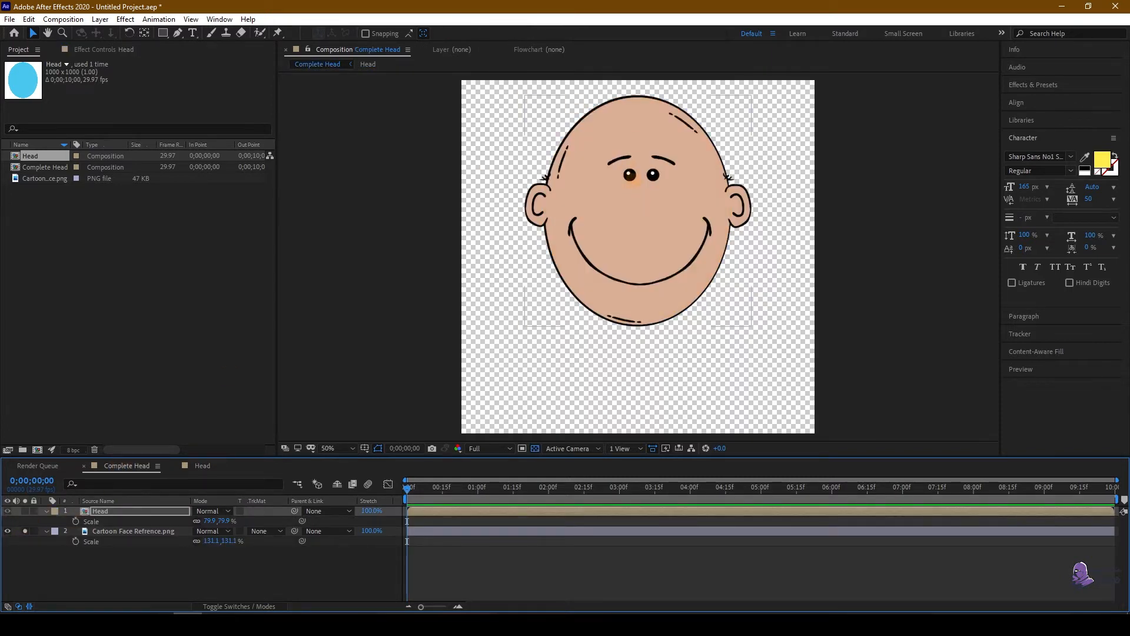
scroll(629, 182, "up", 3)
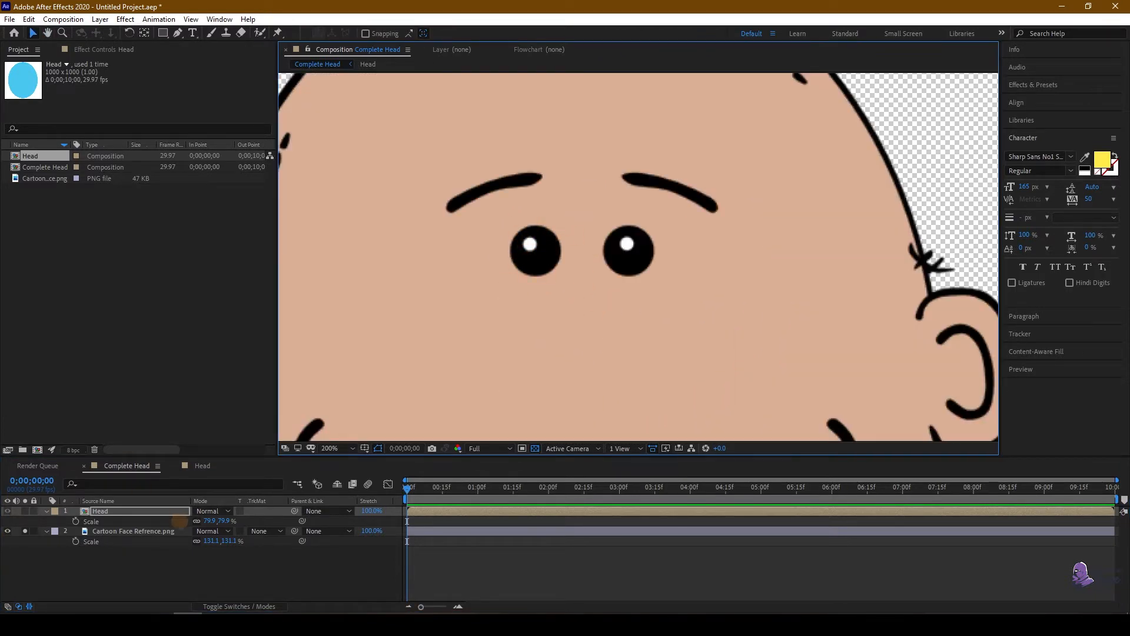
left_click(68, 579)
Step: Create a new composition named Eye with a size of 100 × 100 px
left_click(63, 19)
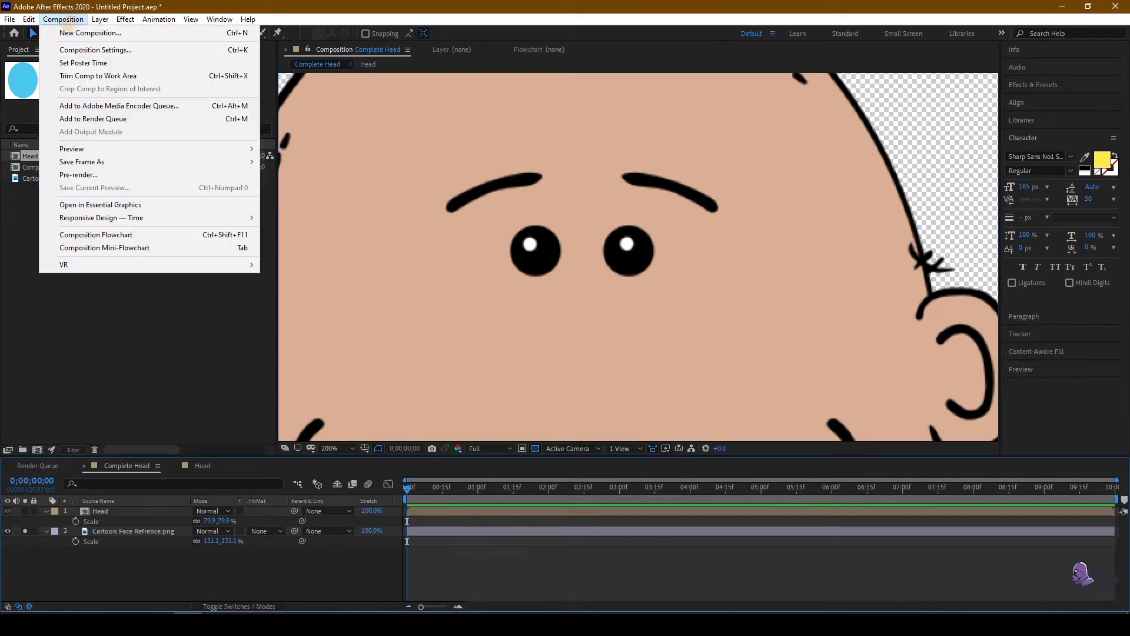
left_click(74, 31)
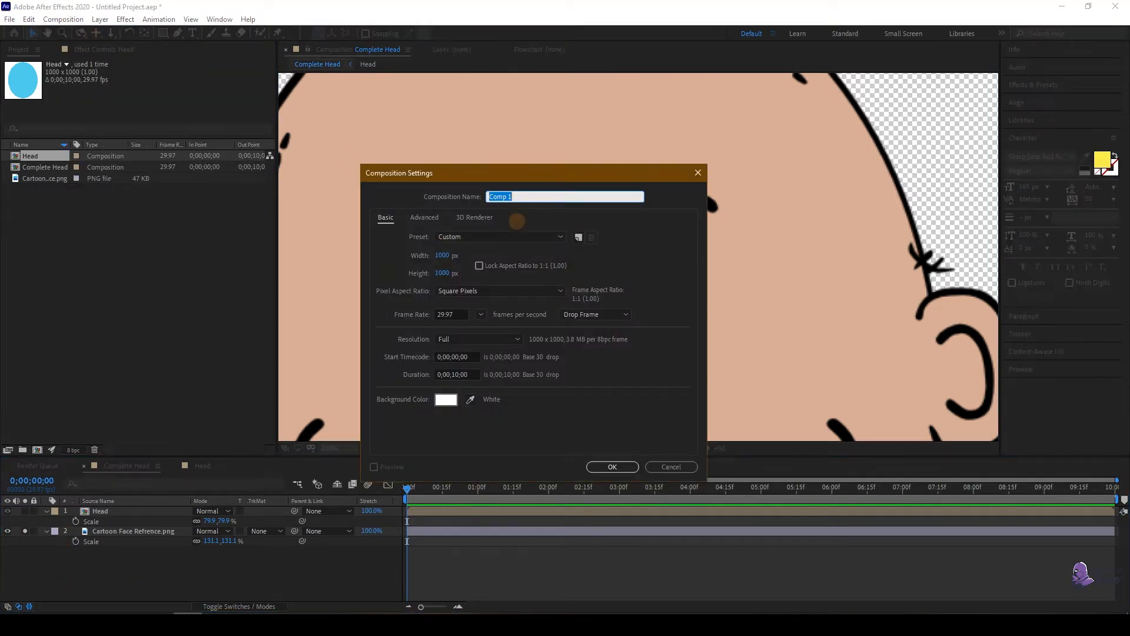
type("Eu")
double_click(533, 197)
left_click_drag(501, 196, 445, 197)
left_click(445, 255)
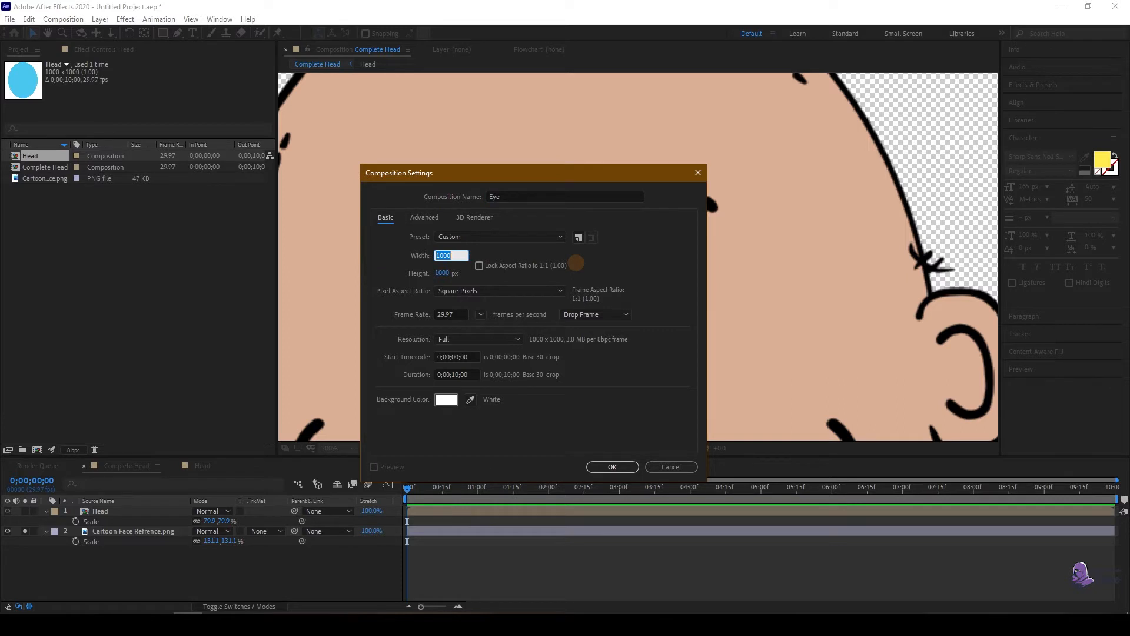
type("100")
key("Tab")
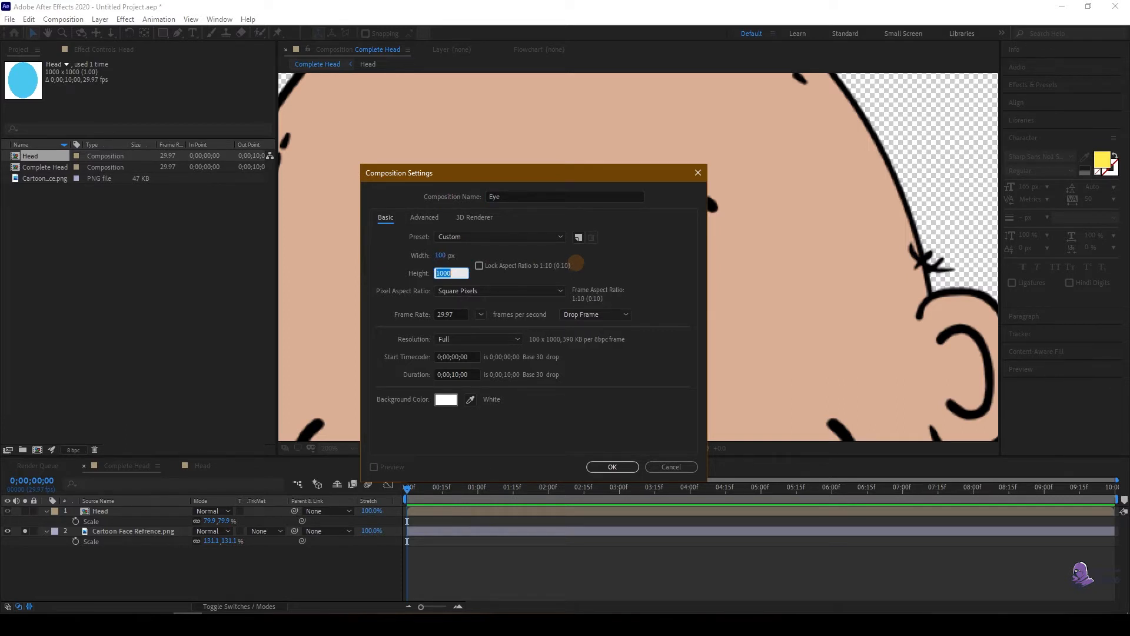
type("100")
left_click(640, 274)
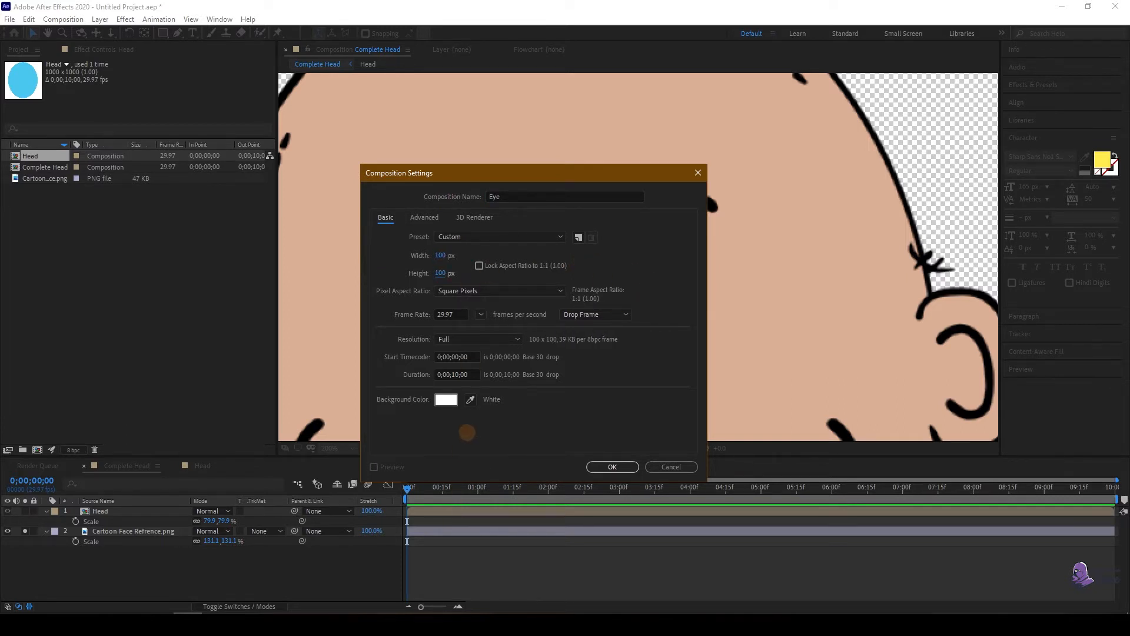
left_click(613, 467)
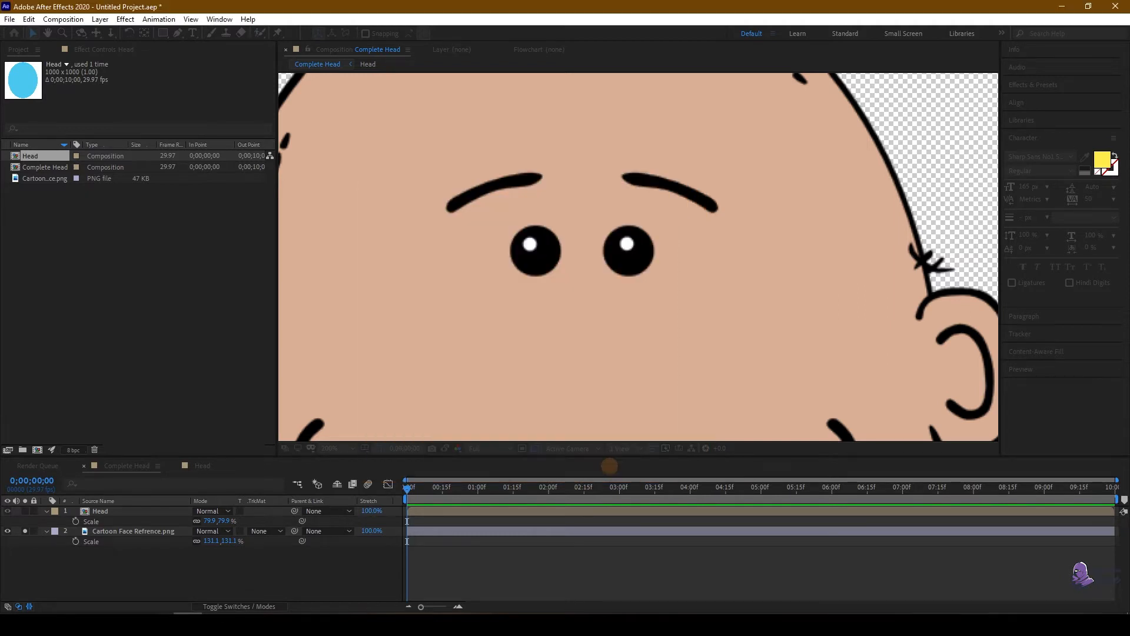
Step: Compare with the Complete Head reference and draw a centred circle nearly filling the Eye composition with the Ellipse tool
scroll(622, 258, "up", 1)
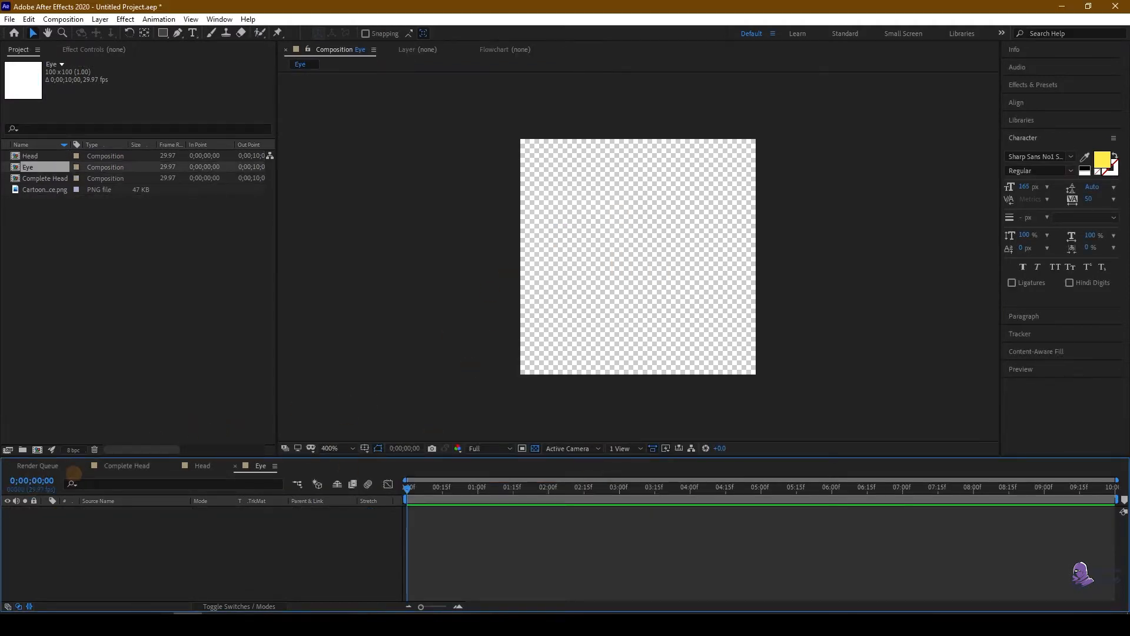
left_click(118, 468)
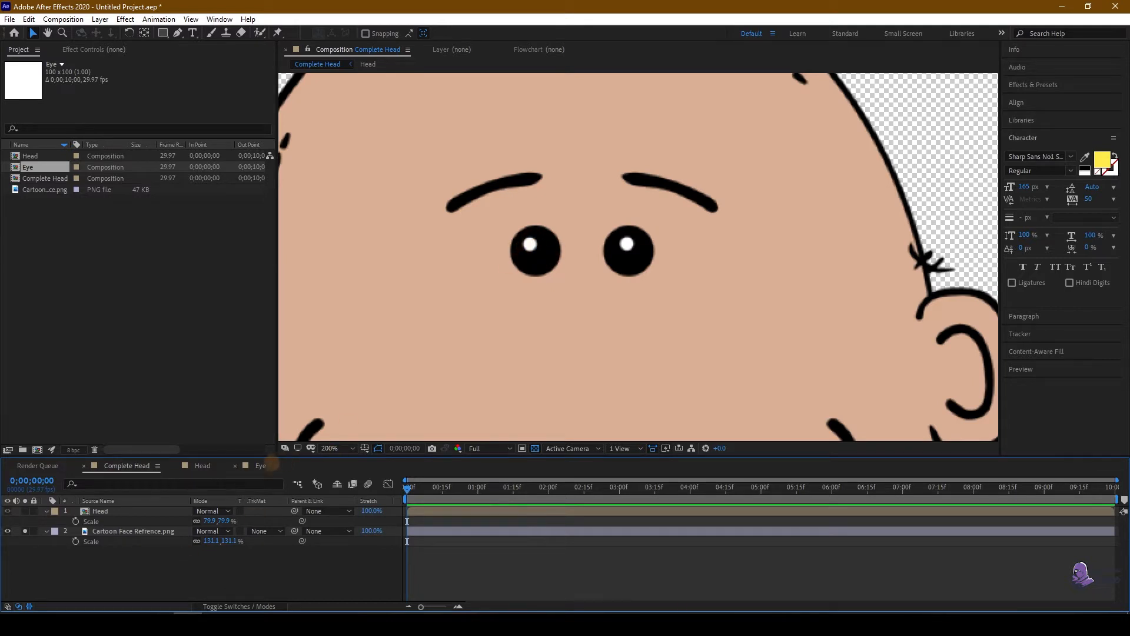
left_click(253, 468)
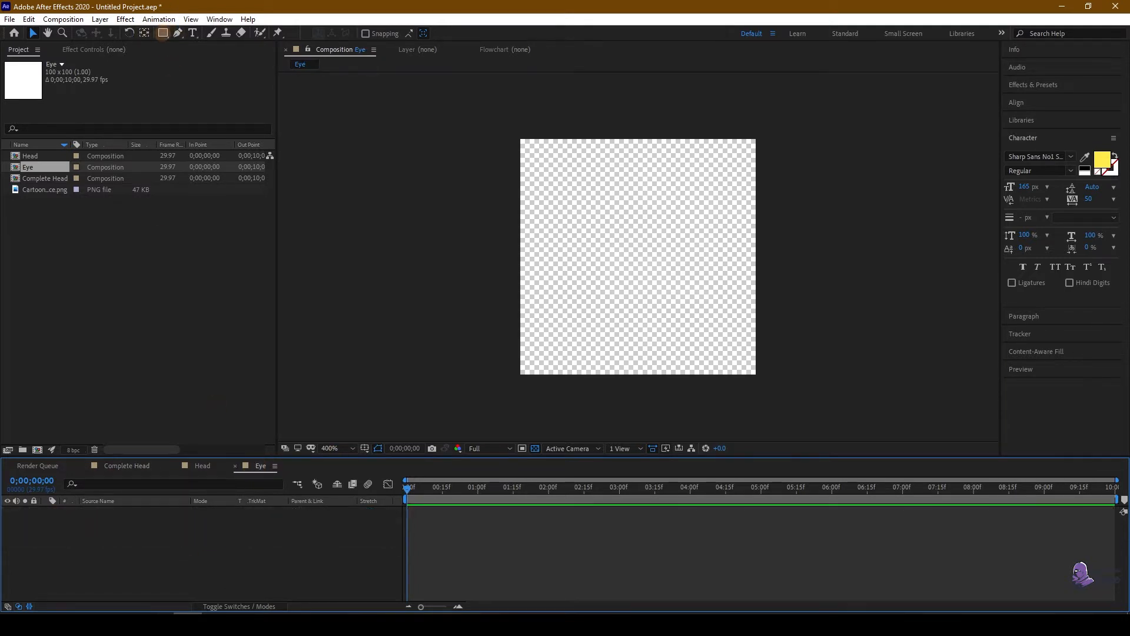
left_click_drag(162, 33, 222, 58)
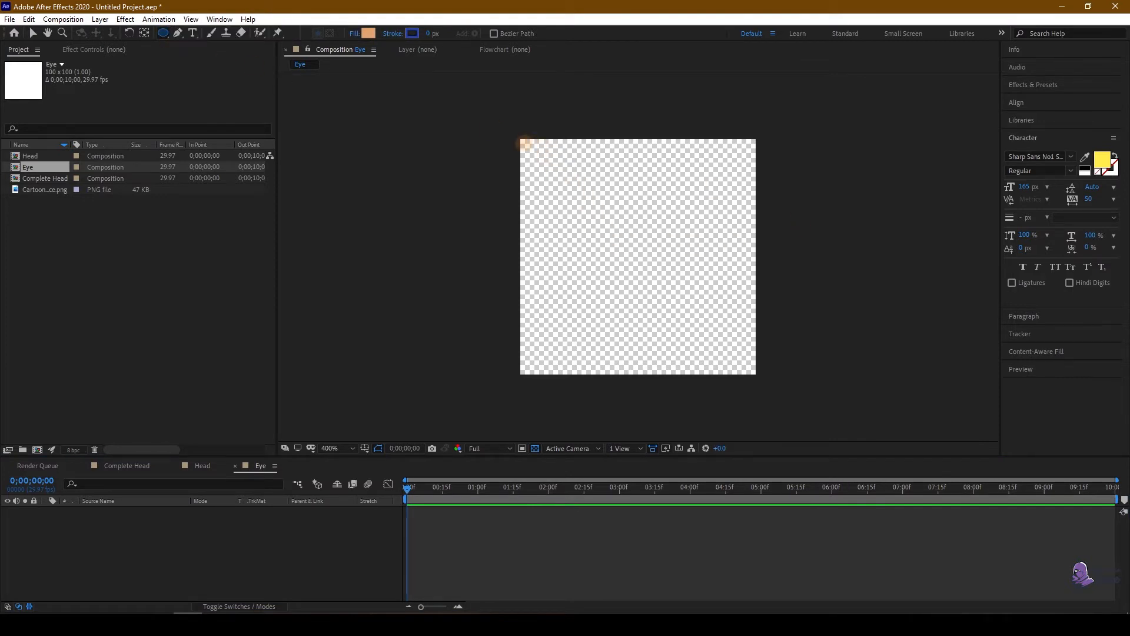
left_click_drag(525, 144, 706, 370)
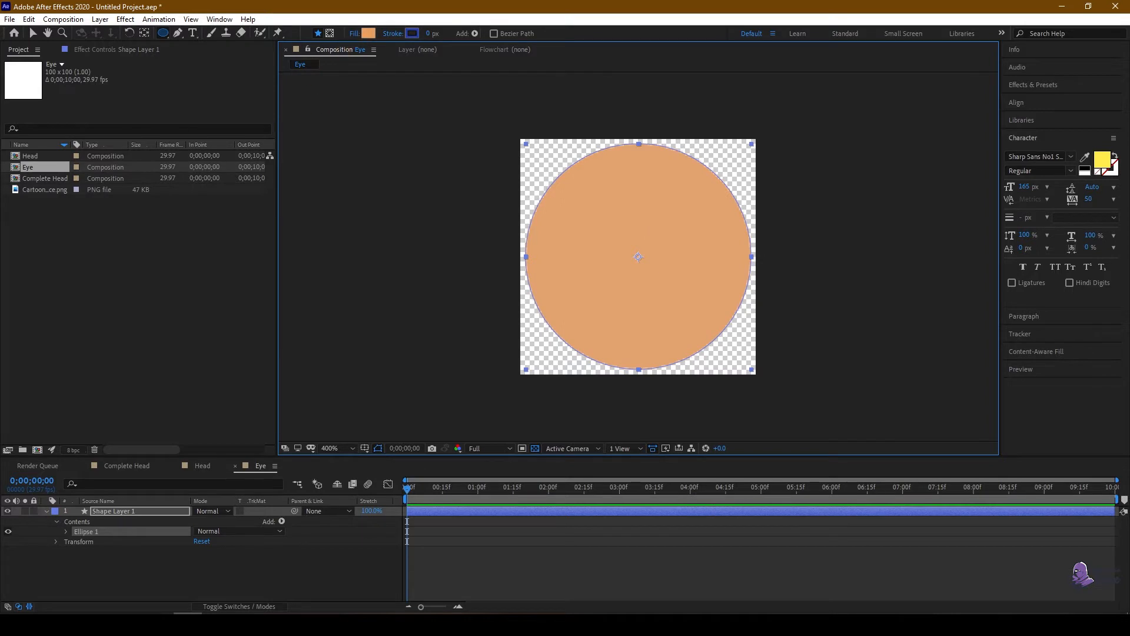
Step: Change the eye circle's fill to black 000000 and collapse its layer properties
left_click(368, 33)
left_click_drag(389, 377, 312, 470)
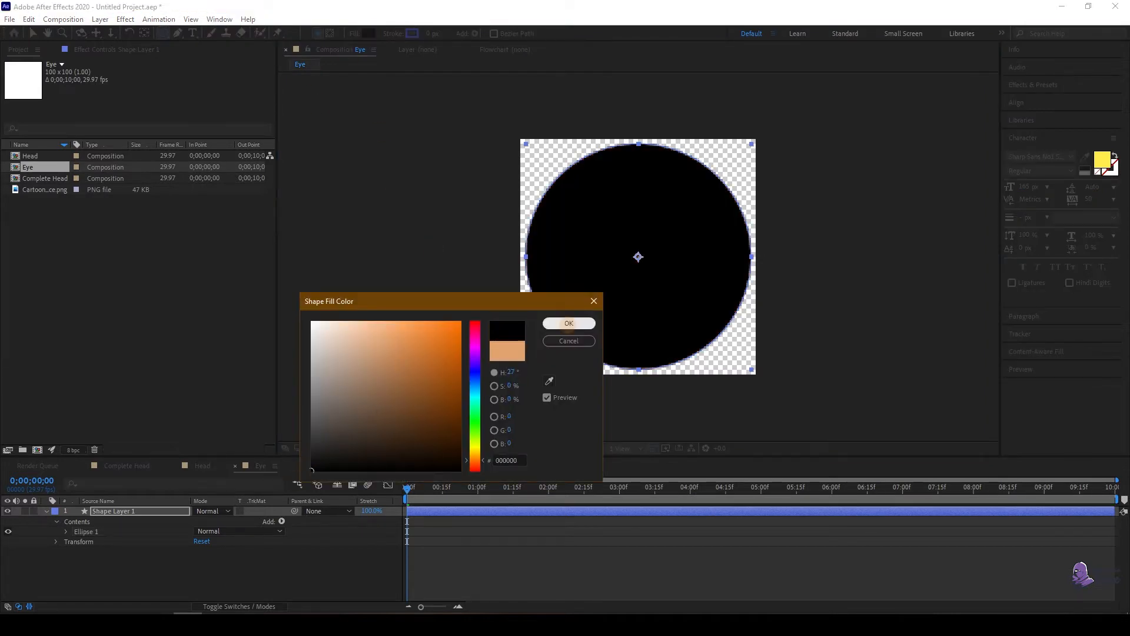
left_click(569, 323)
left_click(45, 510)
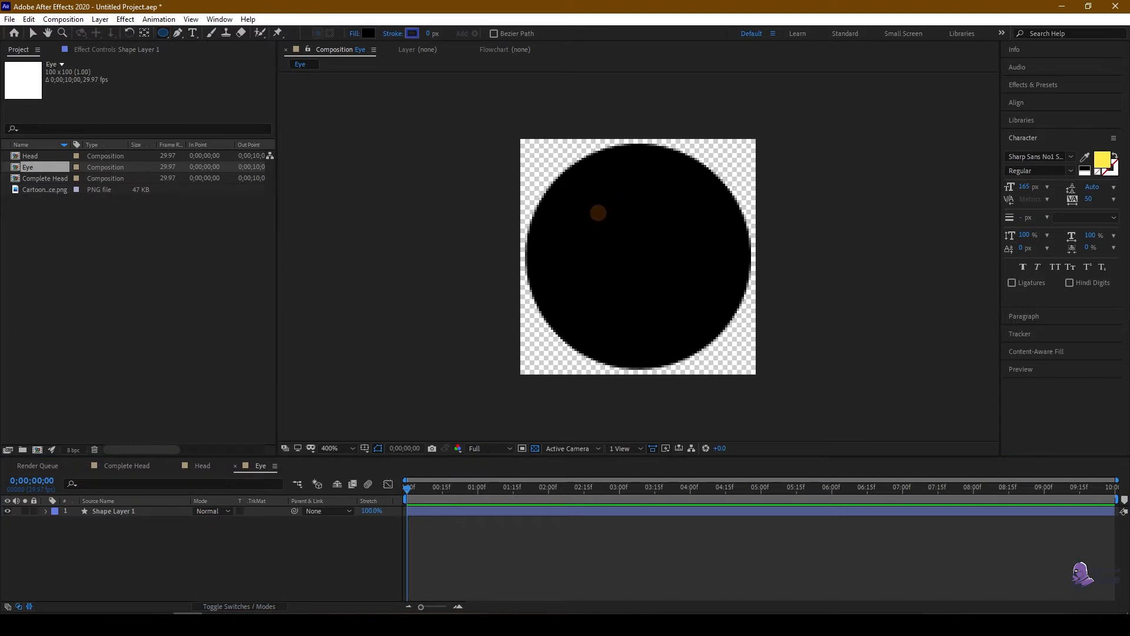
Step: Draw a small highlight circle on a new shape layer, up and left of the eye's centre, and fill it white
left_click_drag(589, 204, 651, 270)
left_click(369, 32)
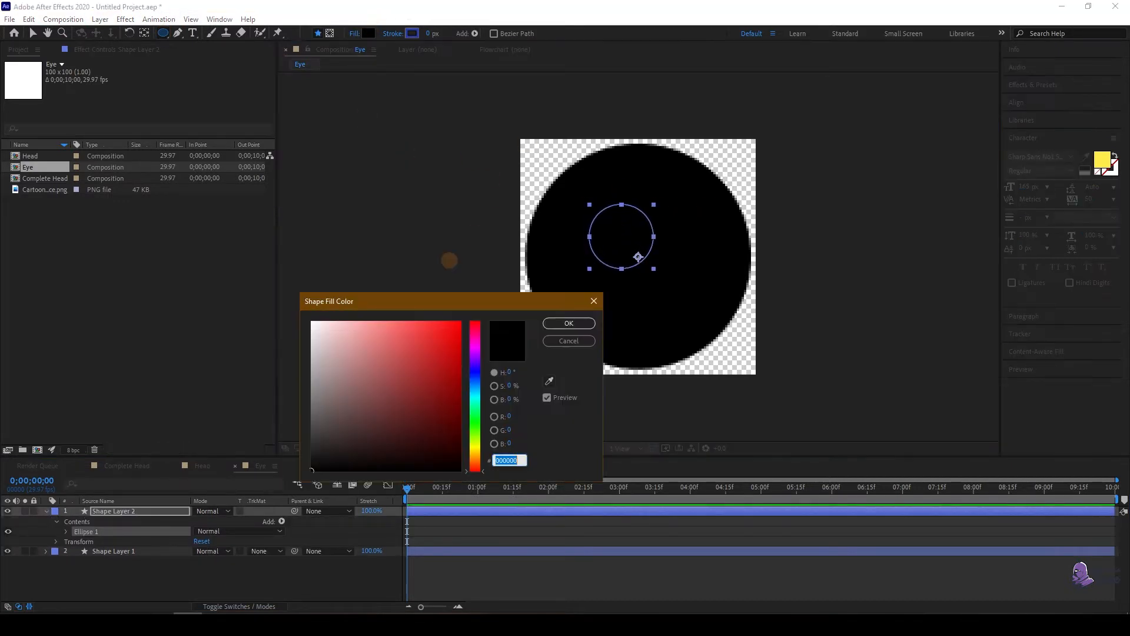
left_click(312, 323)
left_click(569, 324)
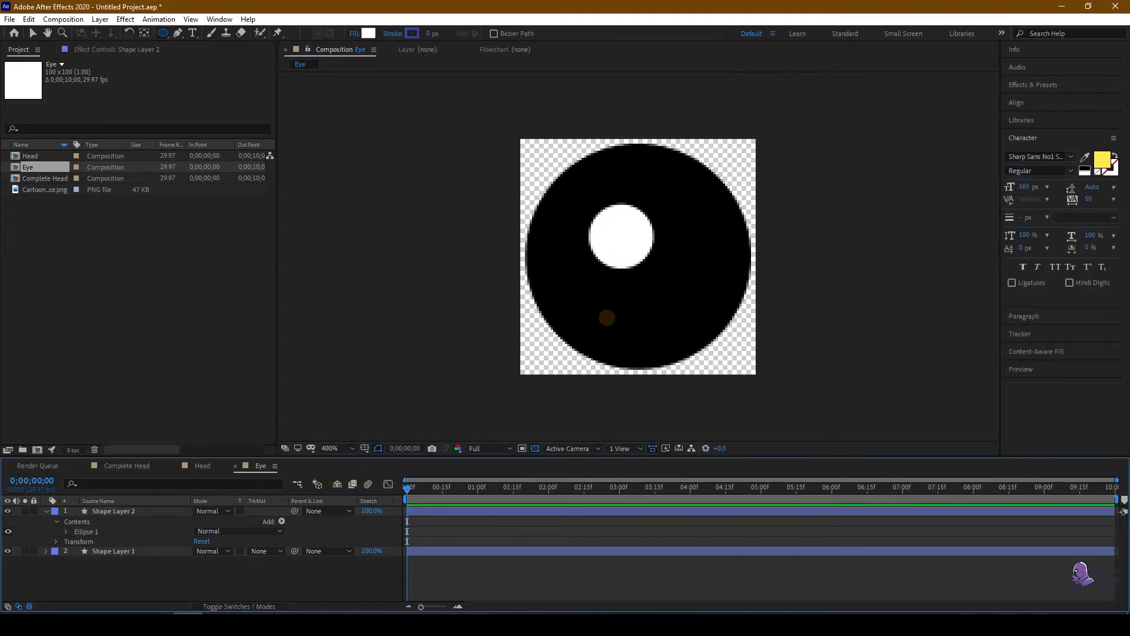
Step: Check the eyes in the Photos app's face reference, return to After Effects, and collapse the highlight layer's properties
left_click(275, 614)
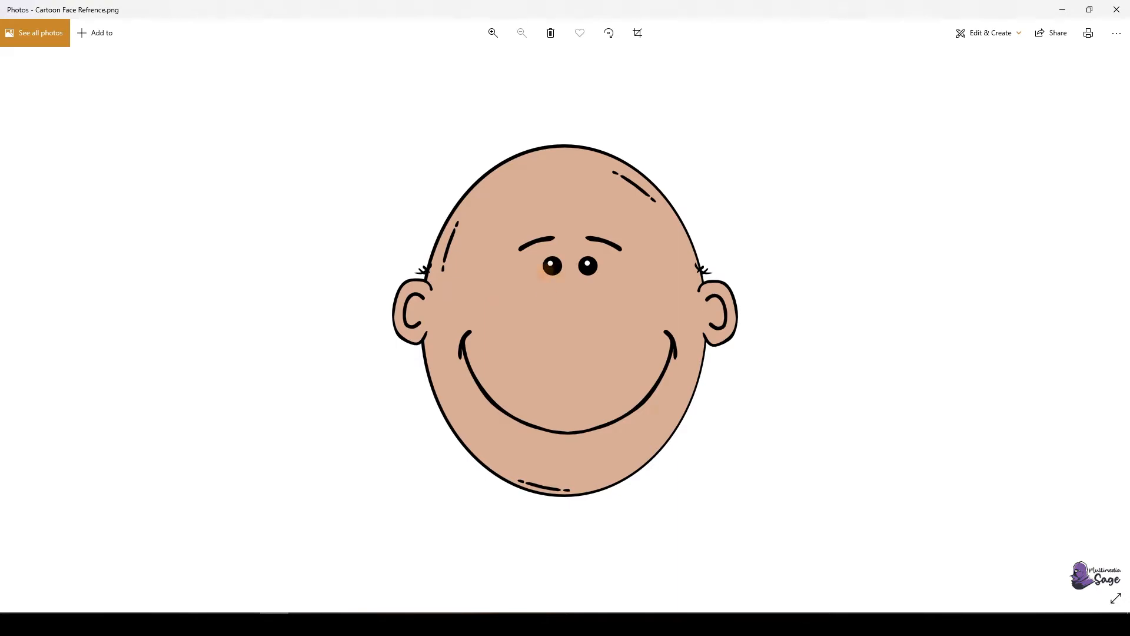
key("alt+Tab")
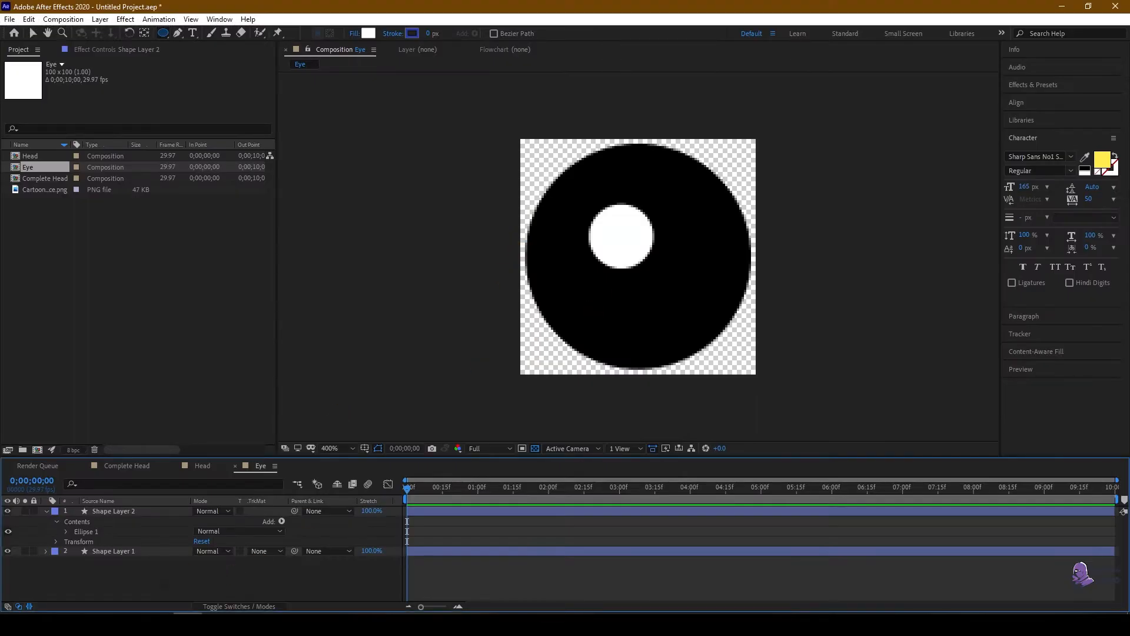
left_click(47, 511)
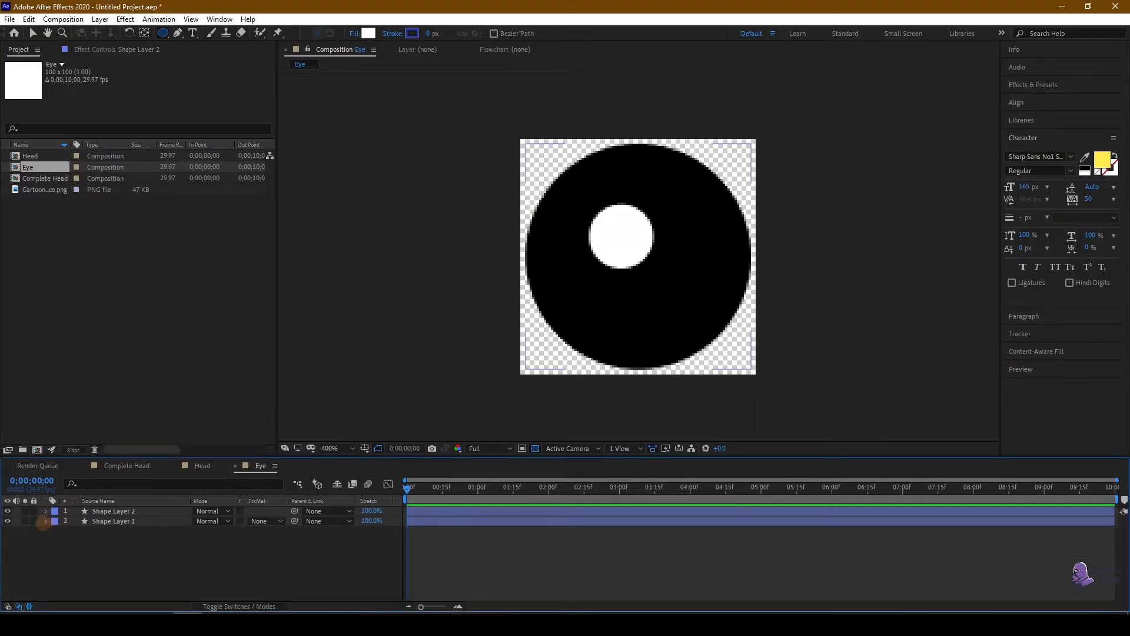
left_click(46, 521)
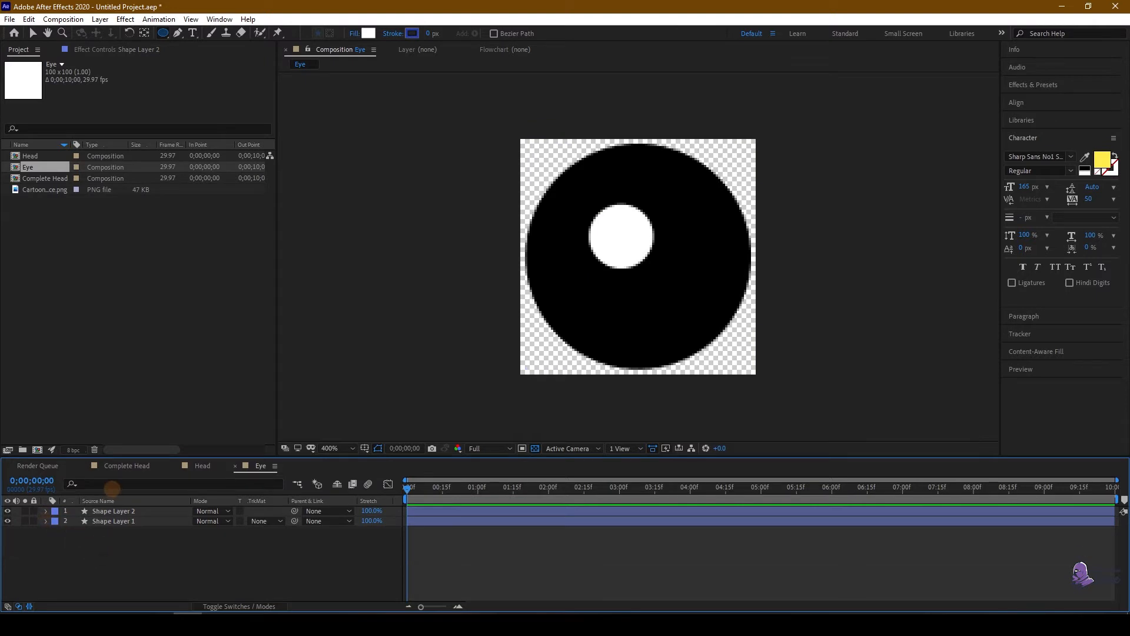
Step: In Complete Head, unsolo and hide the face reference, and add the Eye composition above the Head layer
left_click(124, 466)
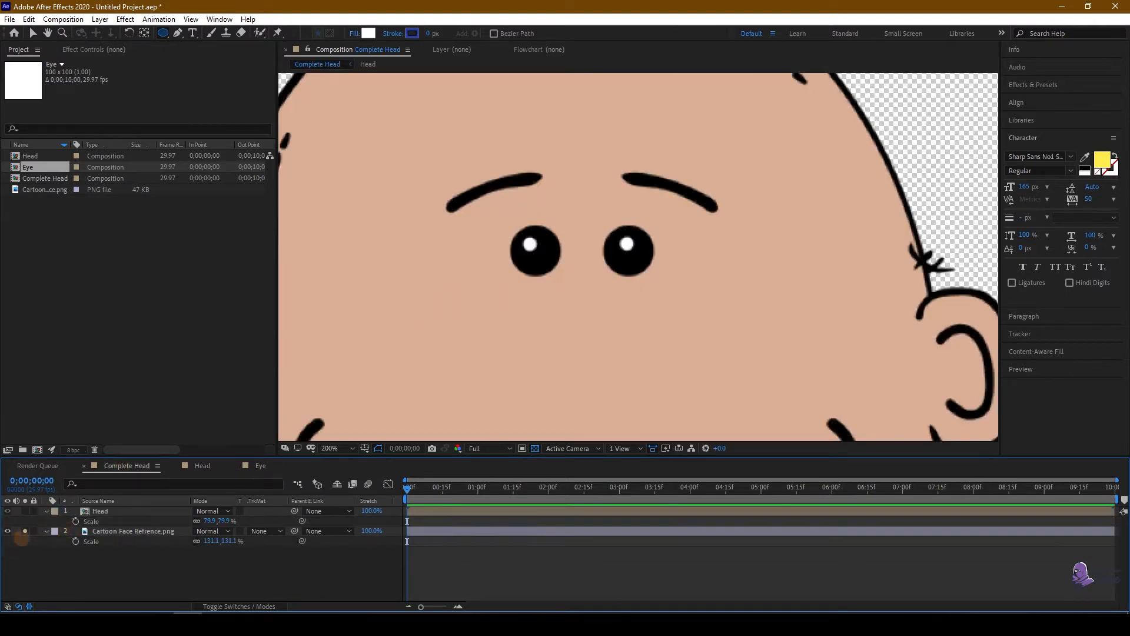
left_click(22, 531)
left_click(31, 271)
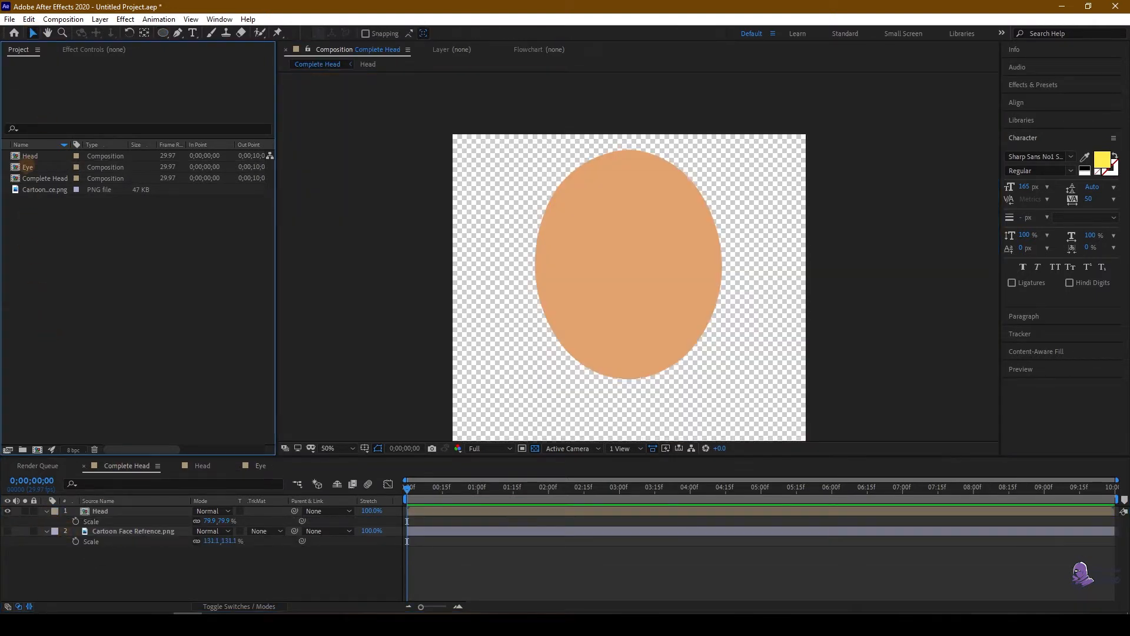
left_click(28, 168)
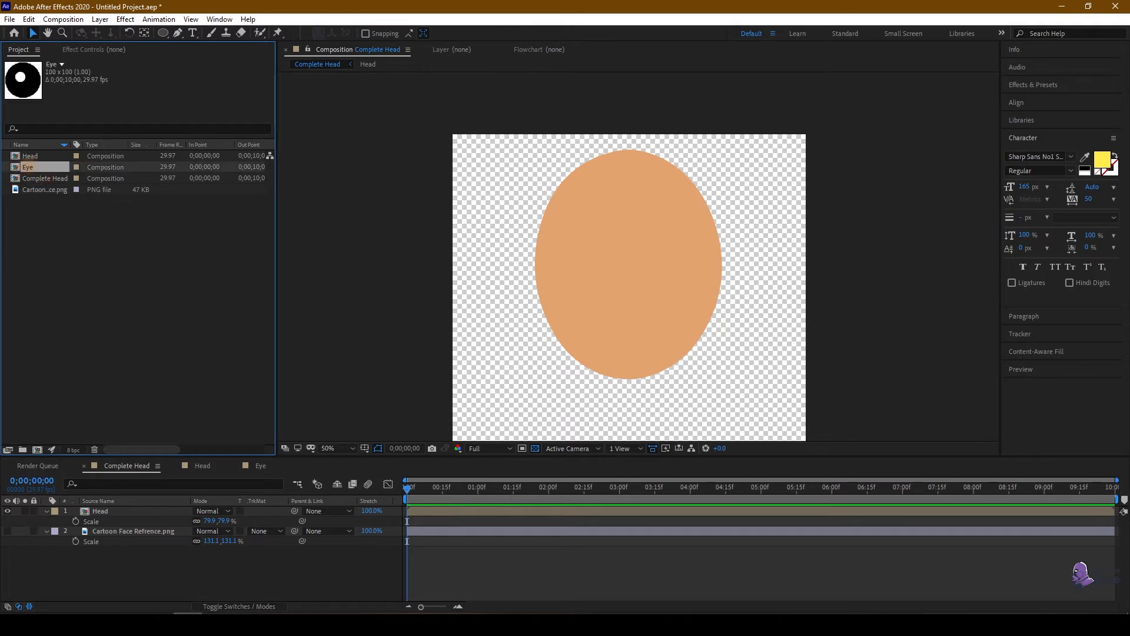
left_click_drag(27, 168, 124, 511)
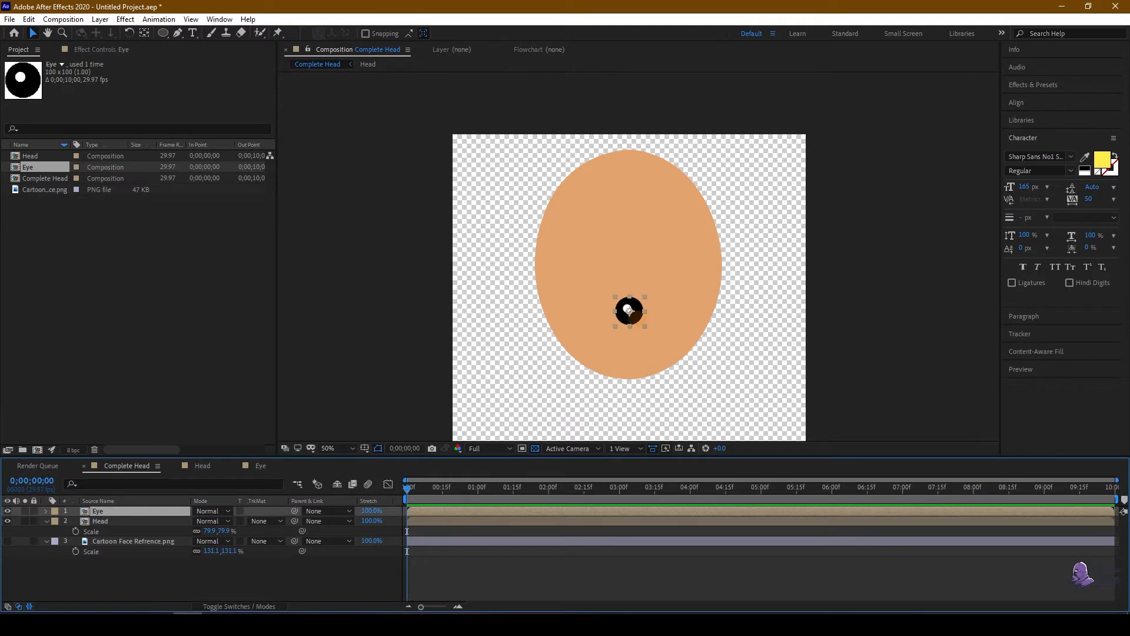
Step: Lower the Head layer's opacity to 61%
left_click(91, 521)
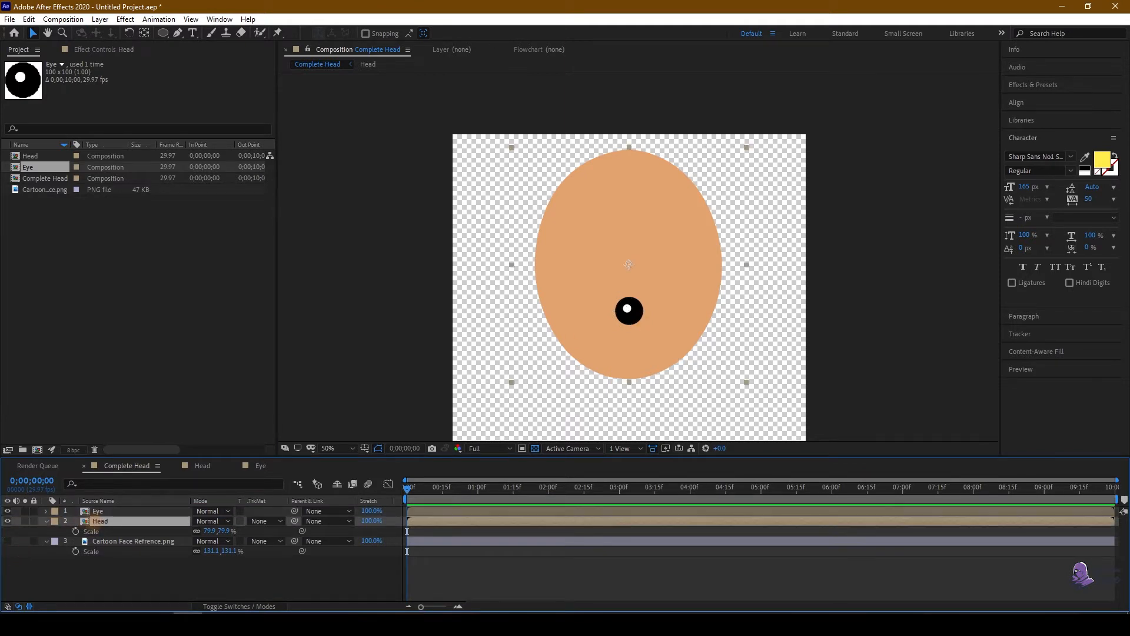
key("t")
left_click_drag(197, 531, 172, 529)
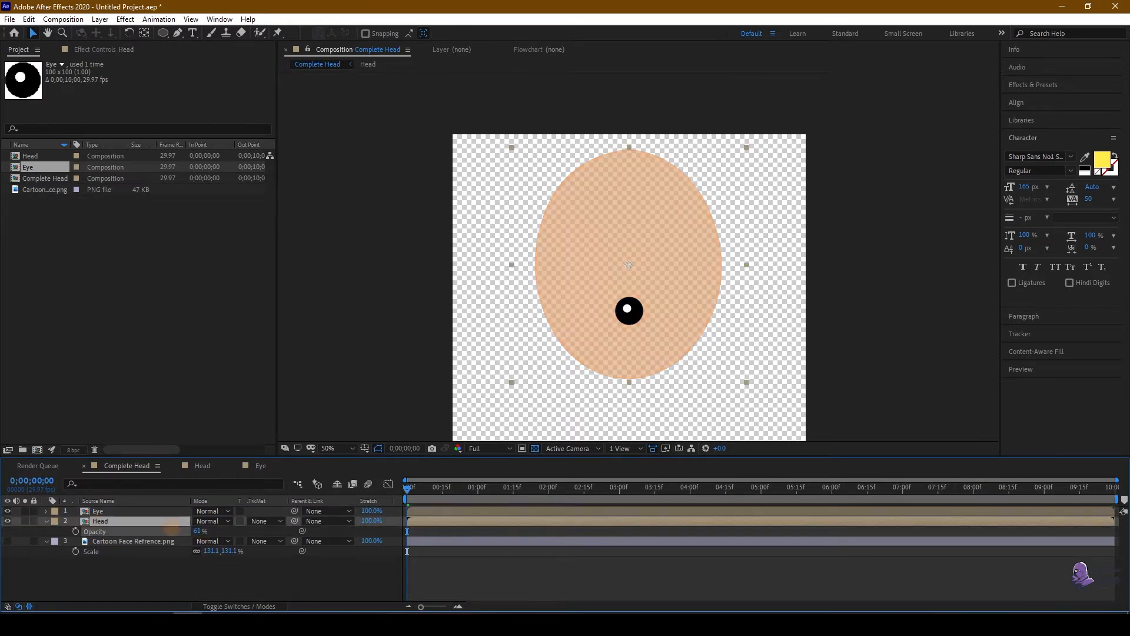
Step: Show the face reference layer again and lower its opacity to 35%
left_click(7, 541)
left_click(135, 541)
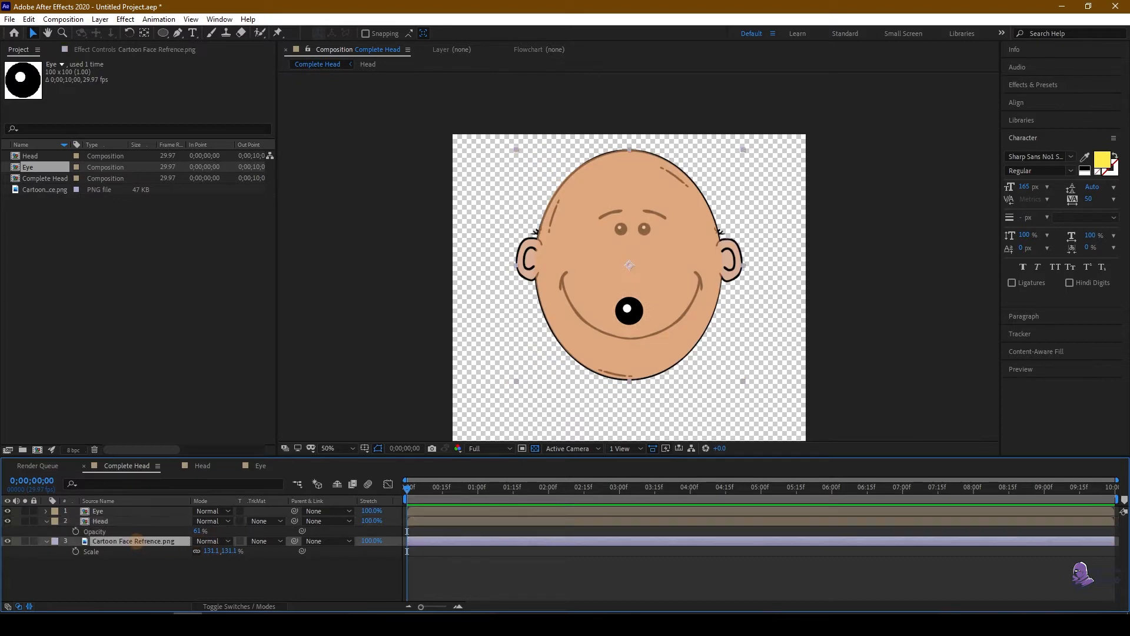
key("t")
left_click_drag(201, 551, 165, 551)
left_click(151, 580)
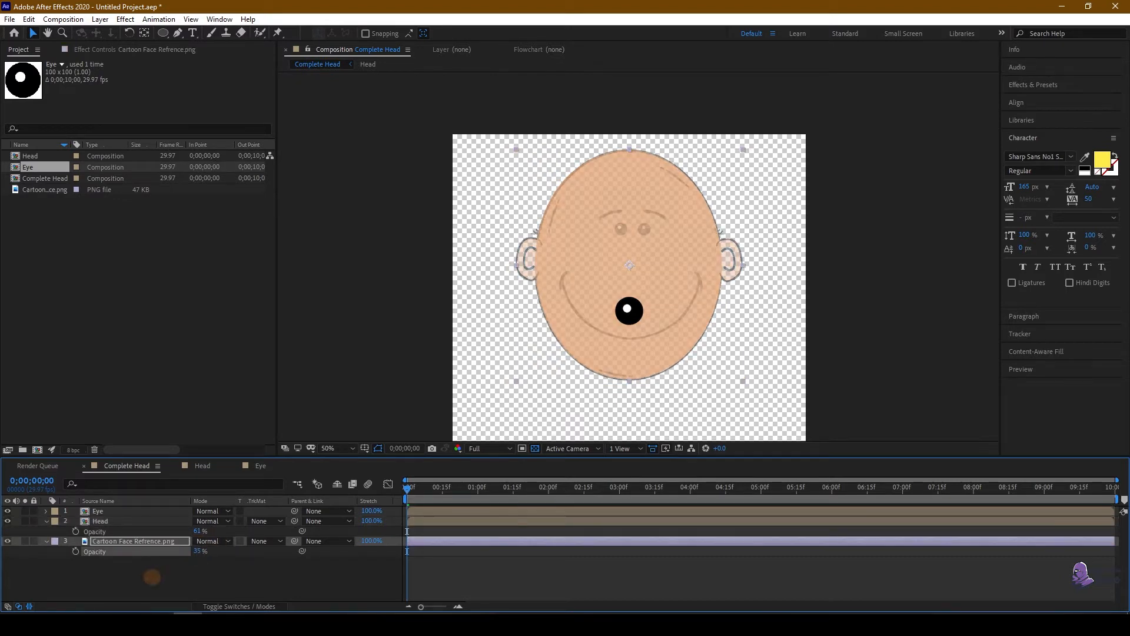
Step: Scale the Eye layer to 46% and position it over the reference's left eye
left_click(629, 310)
scroll(629, 310, "up", 2)
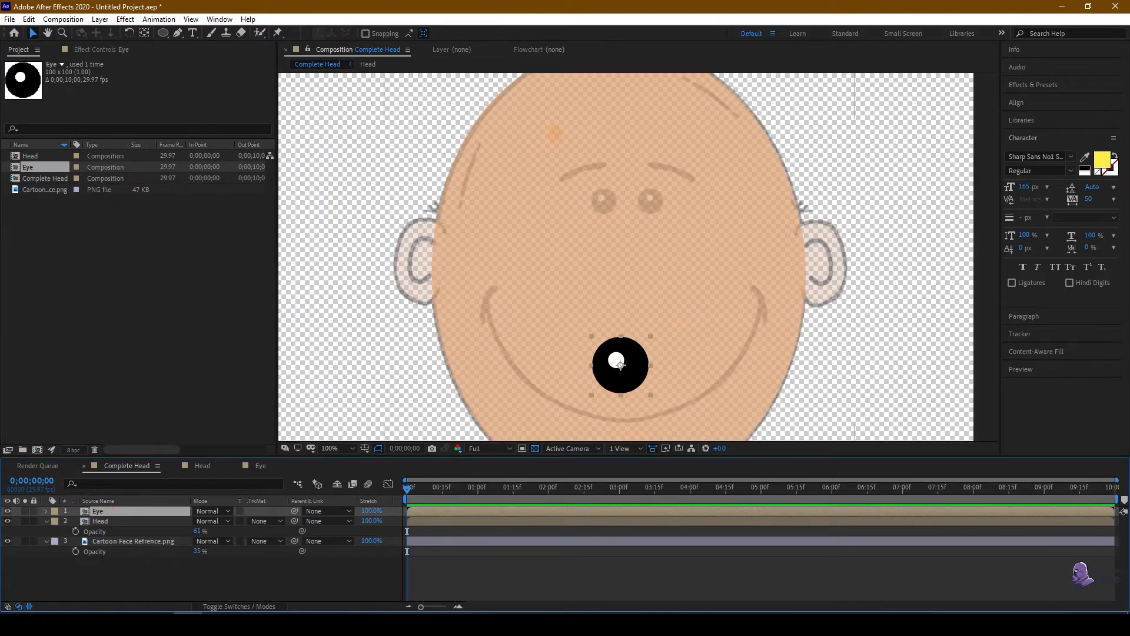
left_click_drag(621, 365, 604, 201)
key("s")
left_click_drag(211, 521, 177, 519)
scroll(636, 253, "up", 1)
left_click_drag(569, 144, 574, 252)
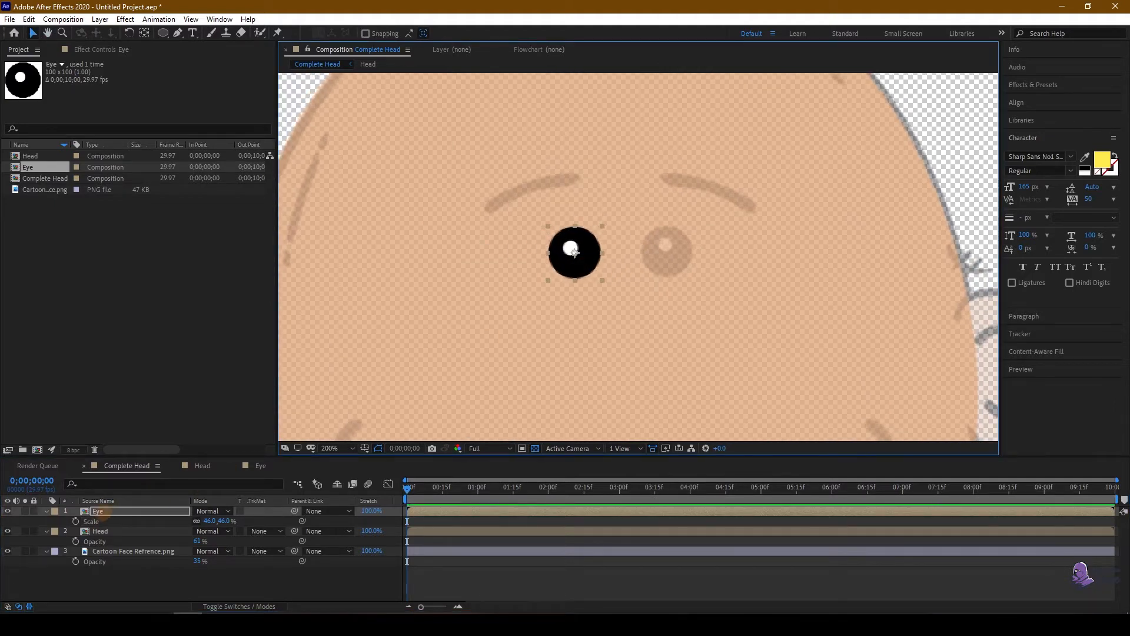
Step: Duplicate the Eye layer and mirror the copy horizontally by setting its X scale to -46%
left_click(109, 511)
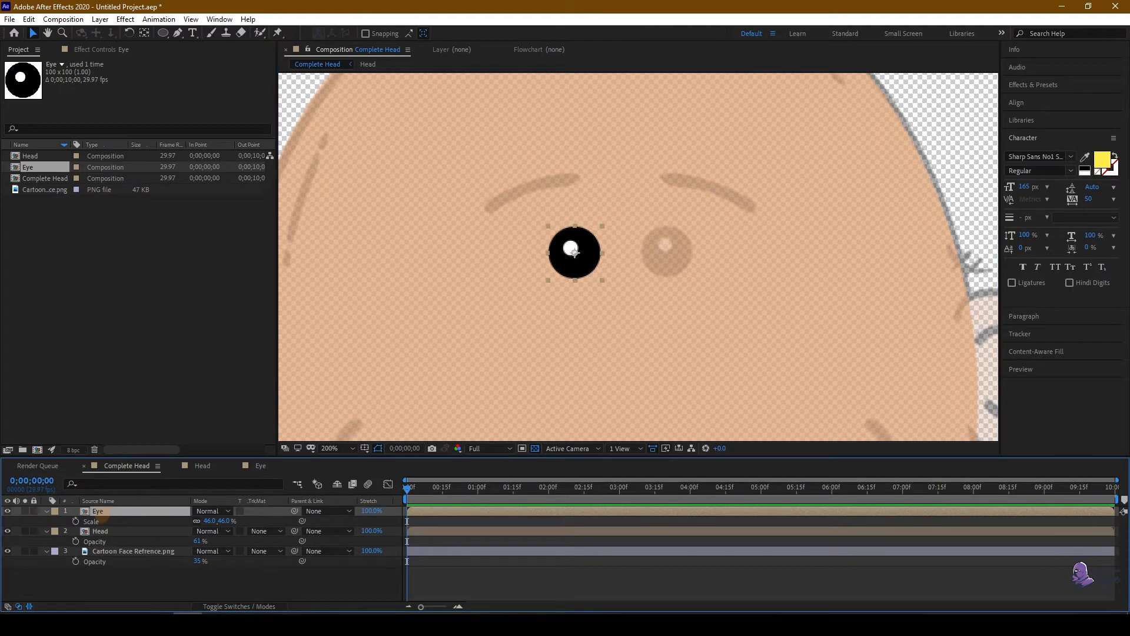
key("ctrl+d")
key("s")
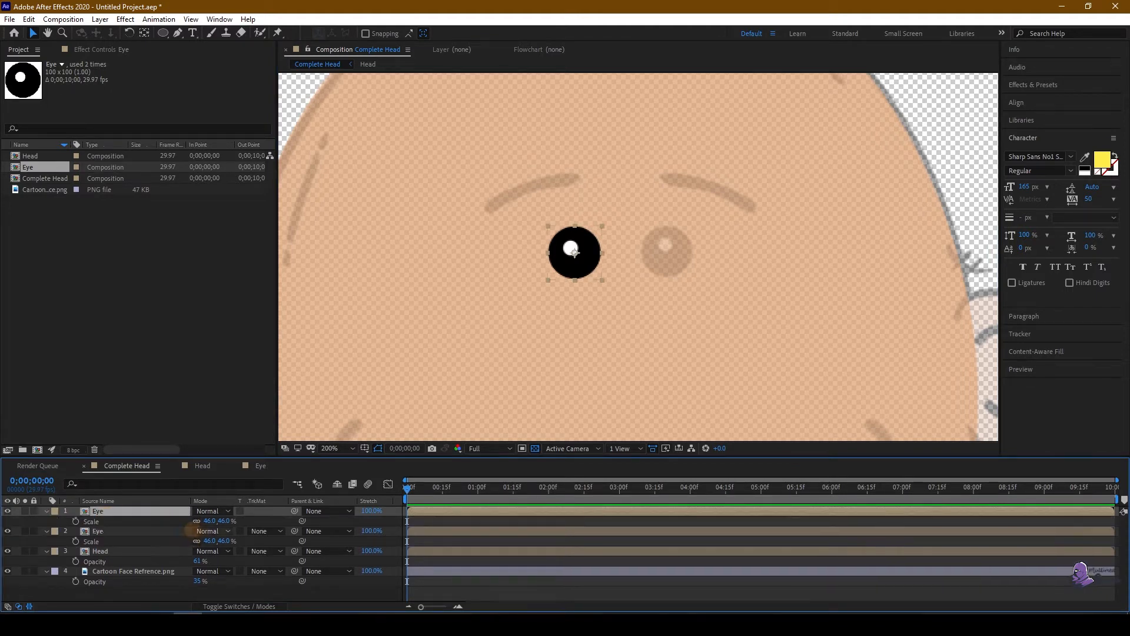
left_click(209, 520)
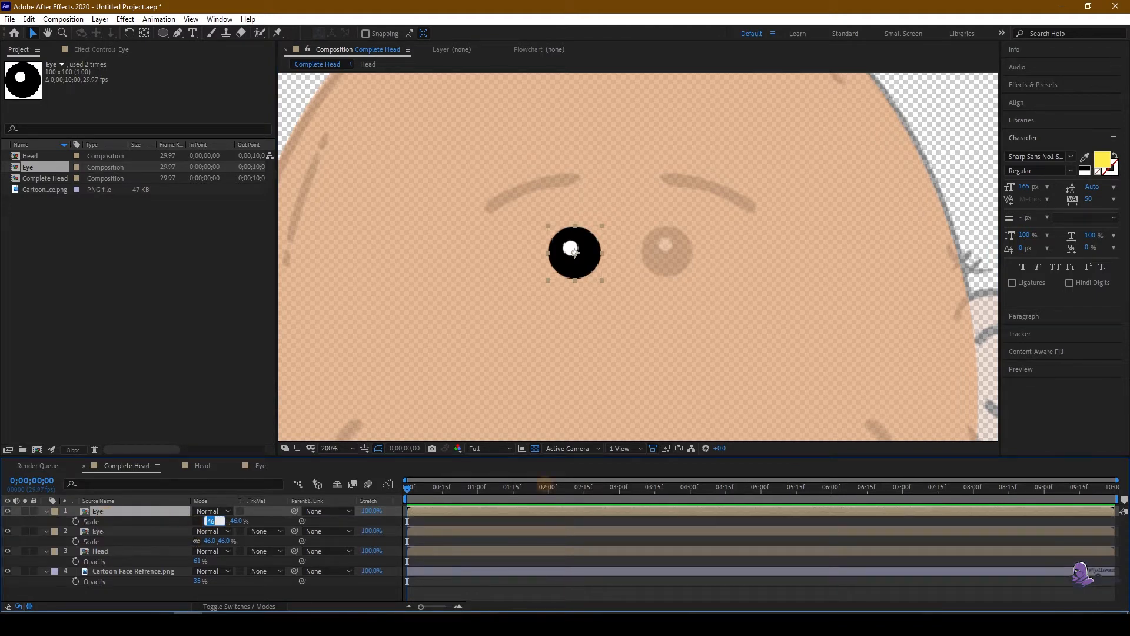
type("-46")
key("Return")
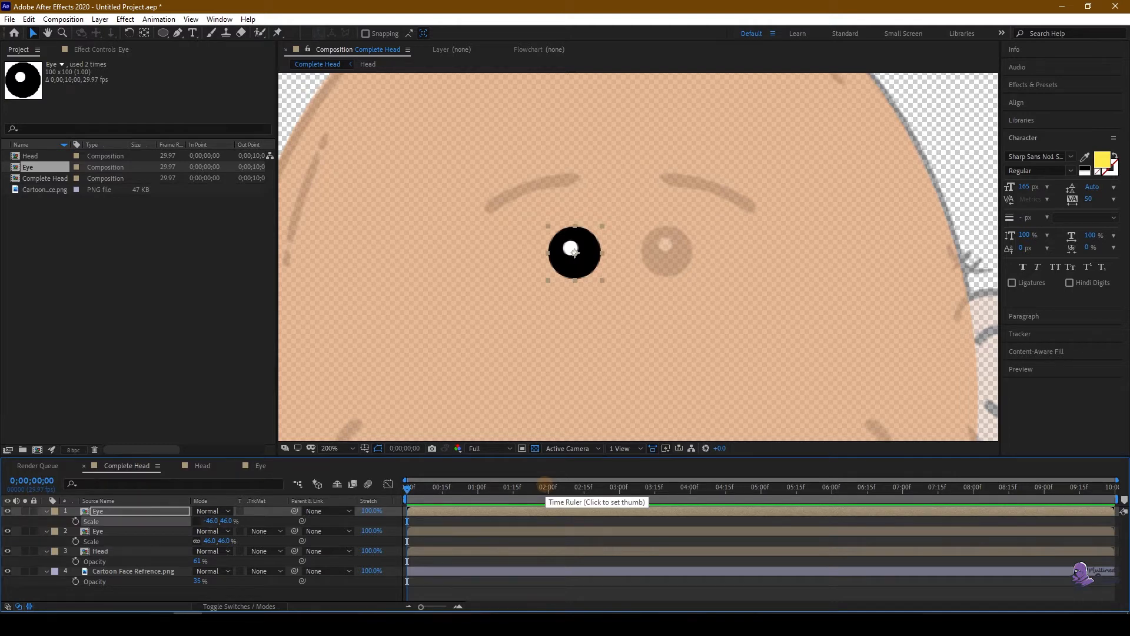
Step: Position the mirrored Eye copy over the reference's right eye and collapse all layer properties in Complete Head
left_click_drag(574, 254, 667, 251)
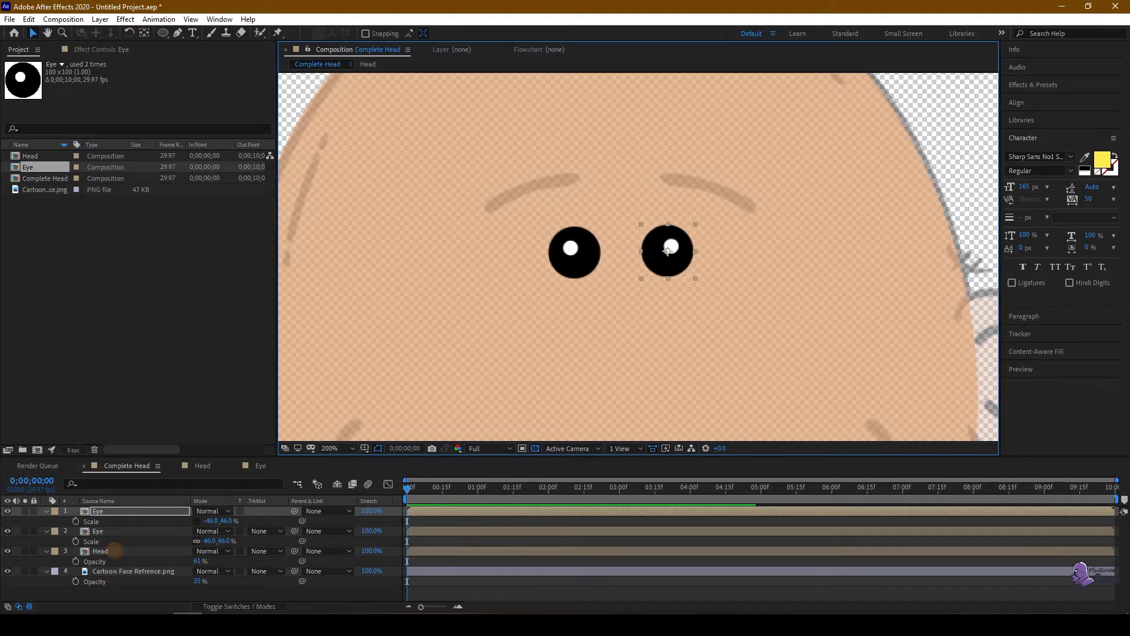
key("ctrl+a")
left_click(47, 531)
left_click(83, 559)
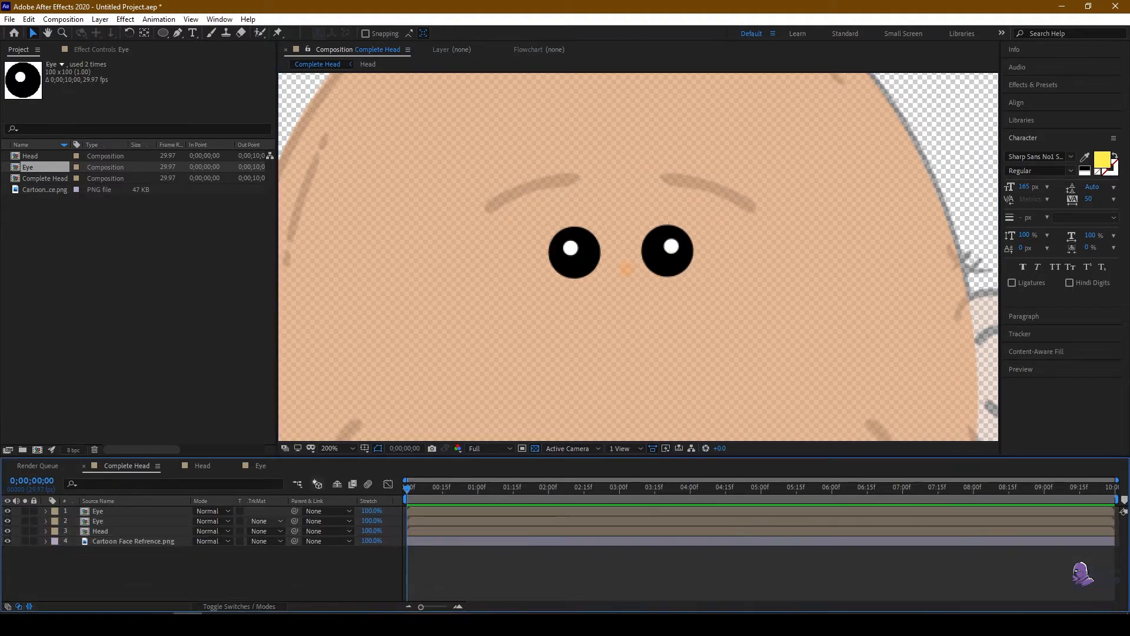
Step: Check the eyebrows in the reference image and create a composition named Eye Borrow, 300 px wide by 100 px high
scroll(660, 248, "down", 1)
scroll(638, 255, "up", 1)
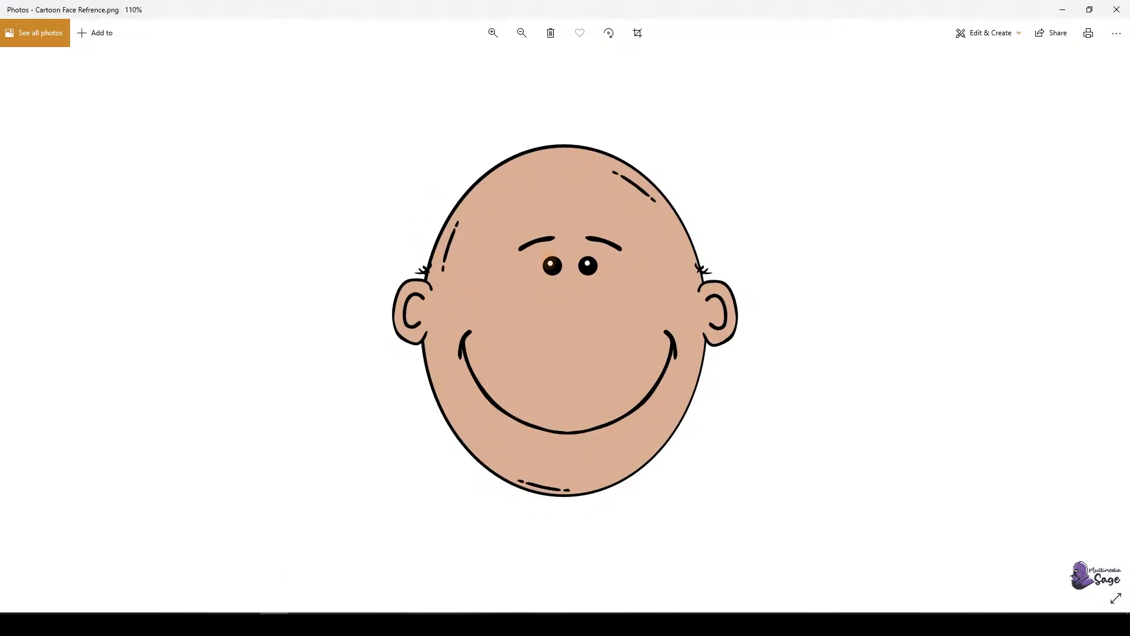
scroll(551, 262, "up", 3)
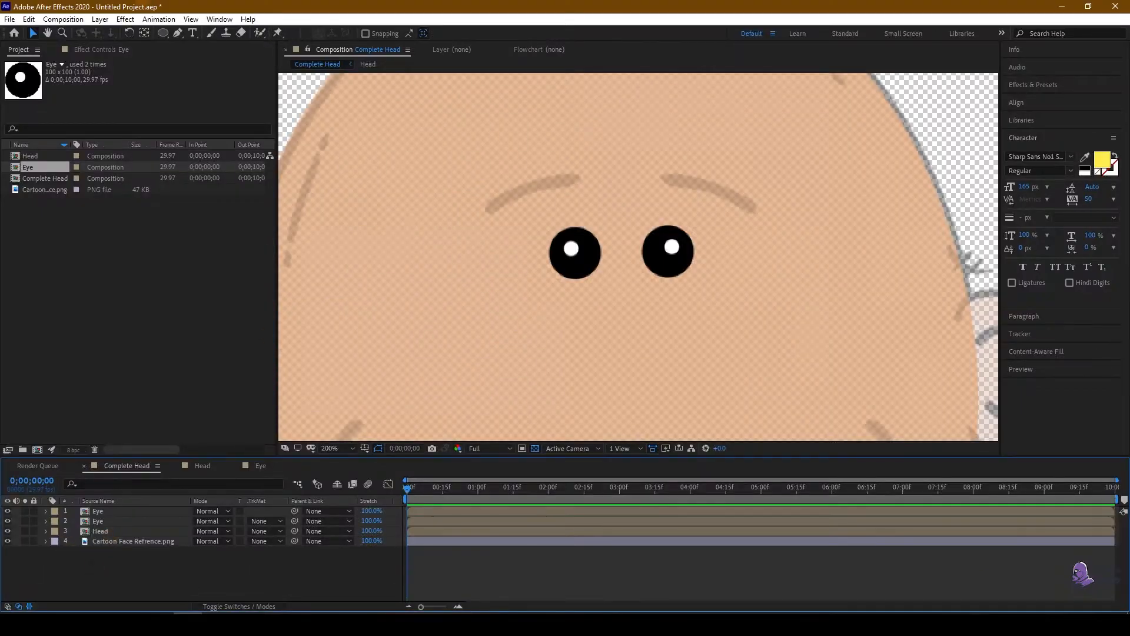
left_click(63, 20)
left_click(65, 32)
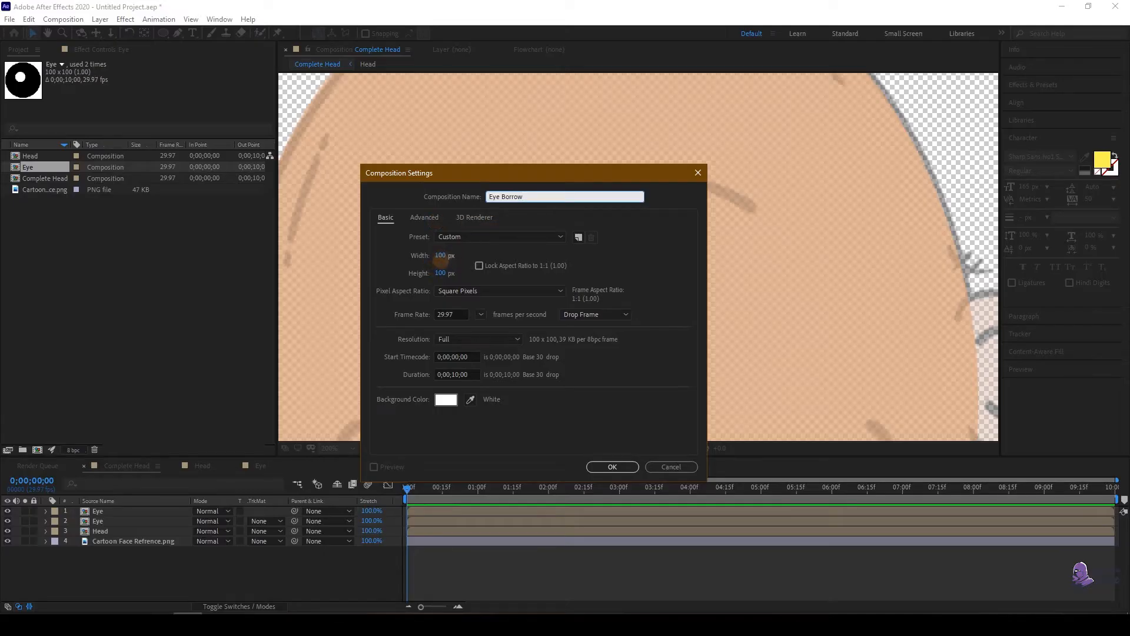
left_click(441, 255)
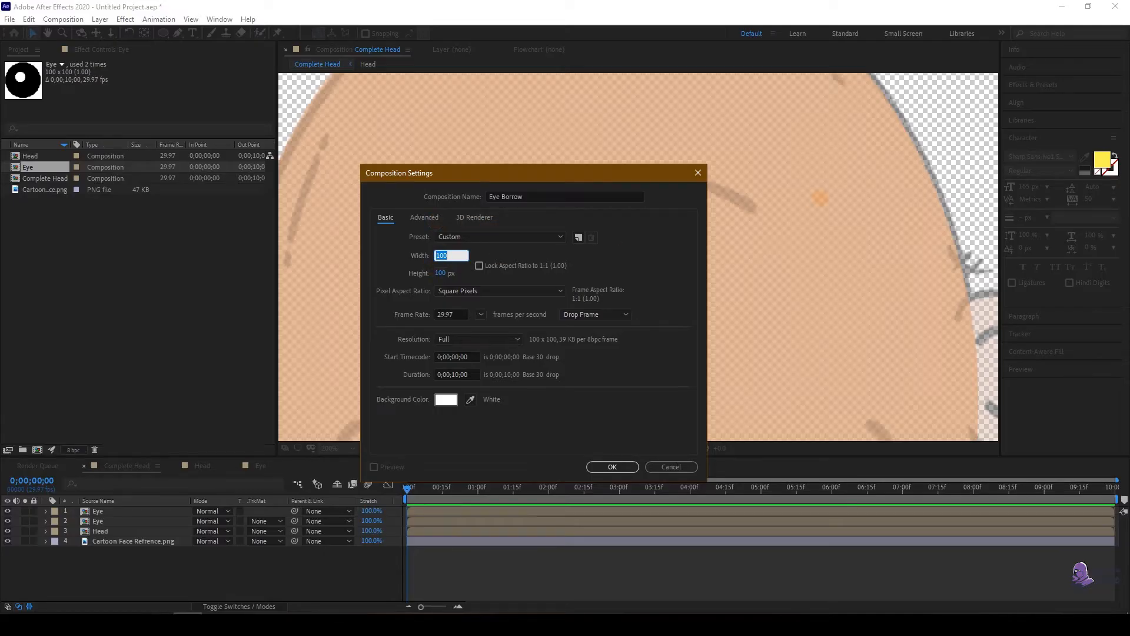
type("300")
left_click(415, 272)
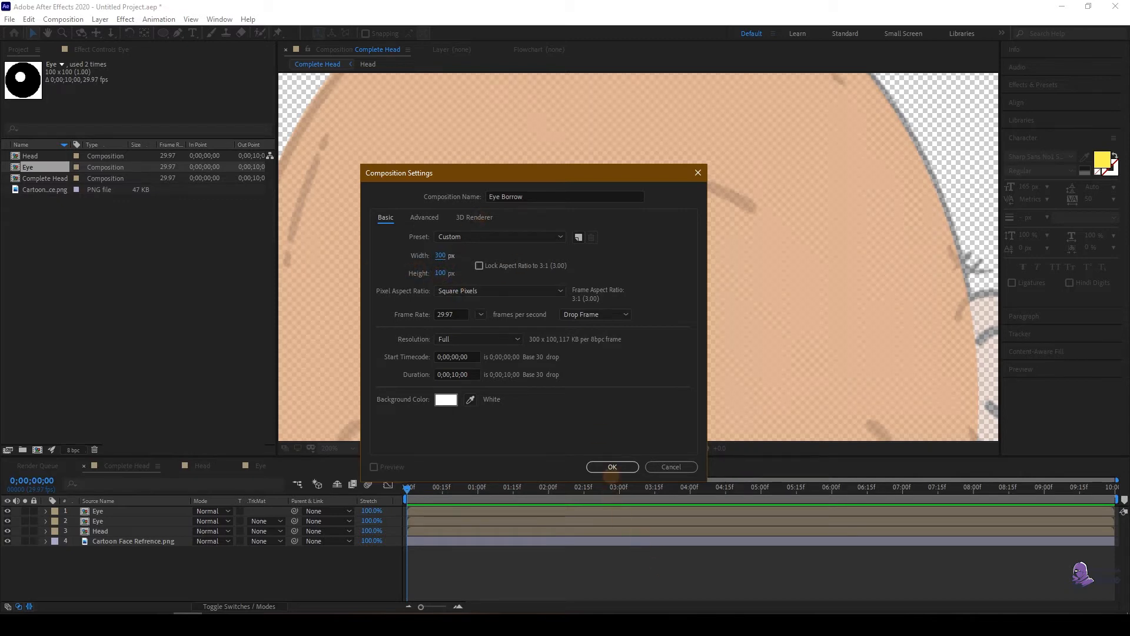
left_click(612, 466)
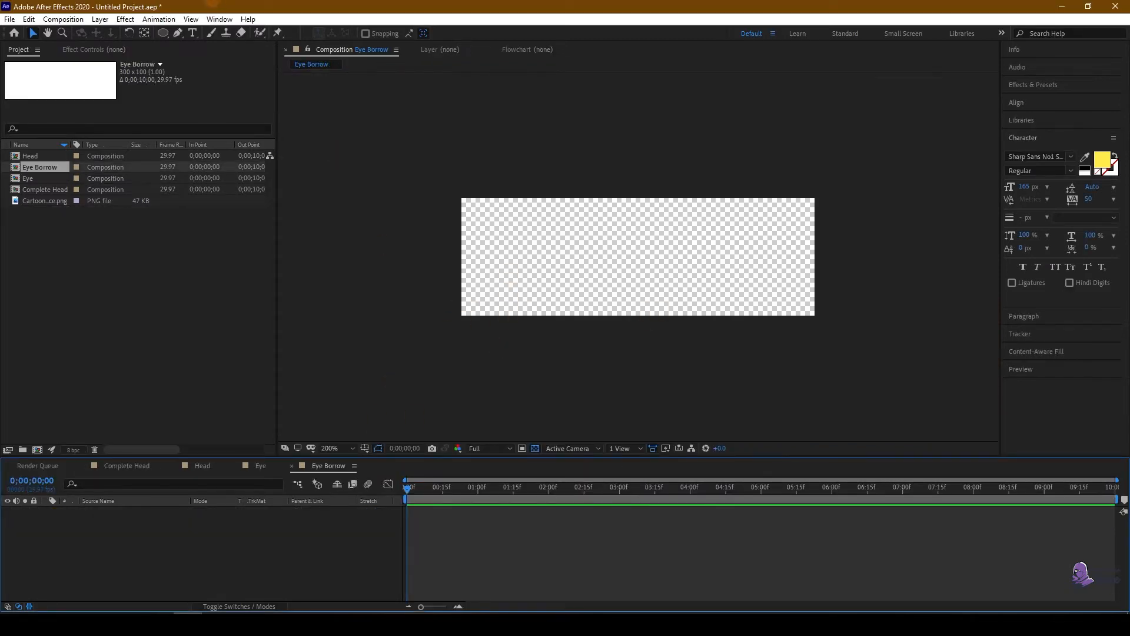
Step: Draw a three-point arched open path for the eyebrow across the Eye Borrow composition with the Pen tool
left_click(177, 32)
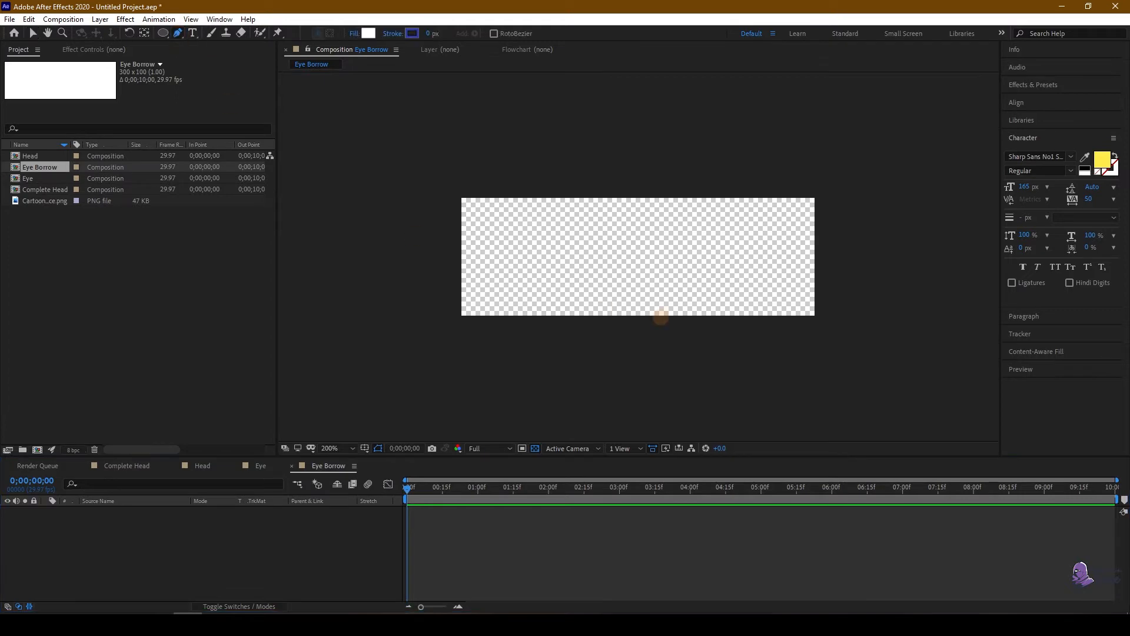
key("alt+Tab")
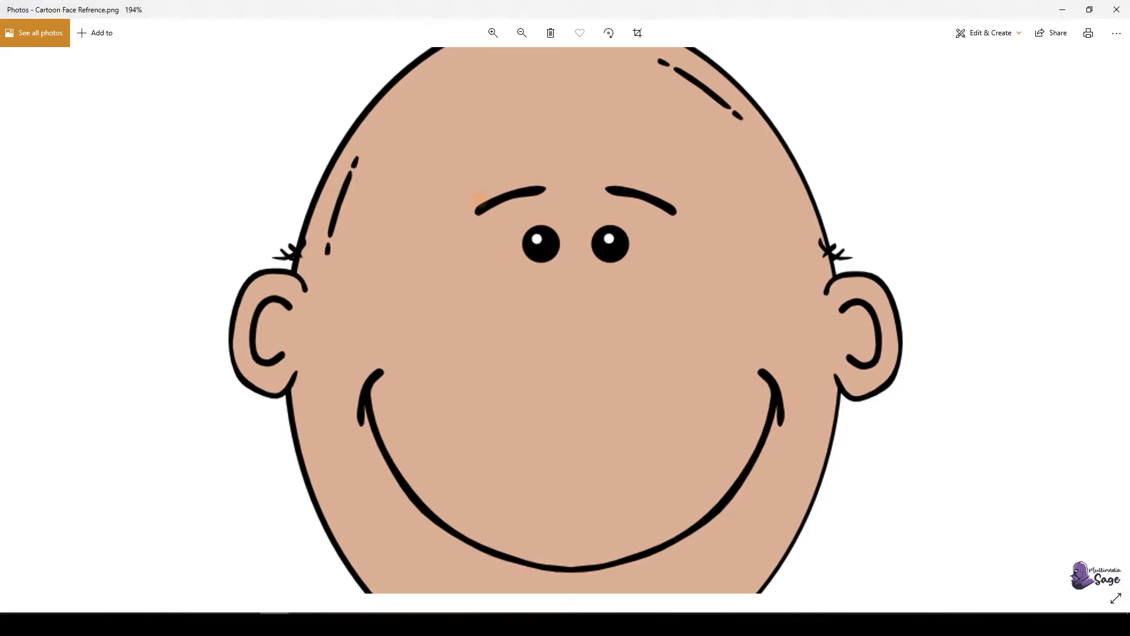
key("alt+Tab")
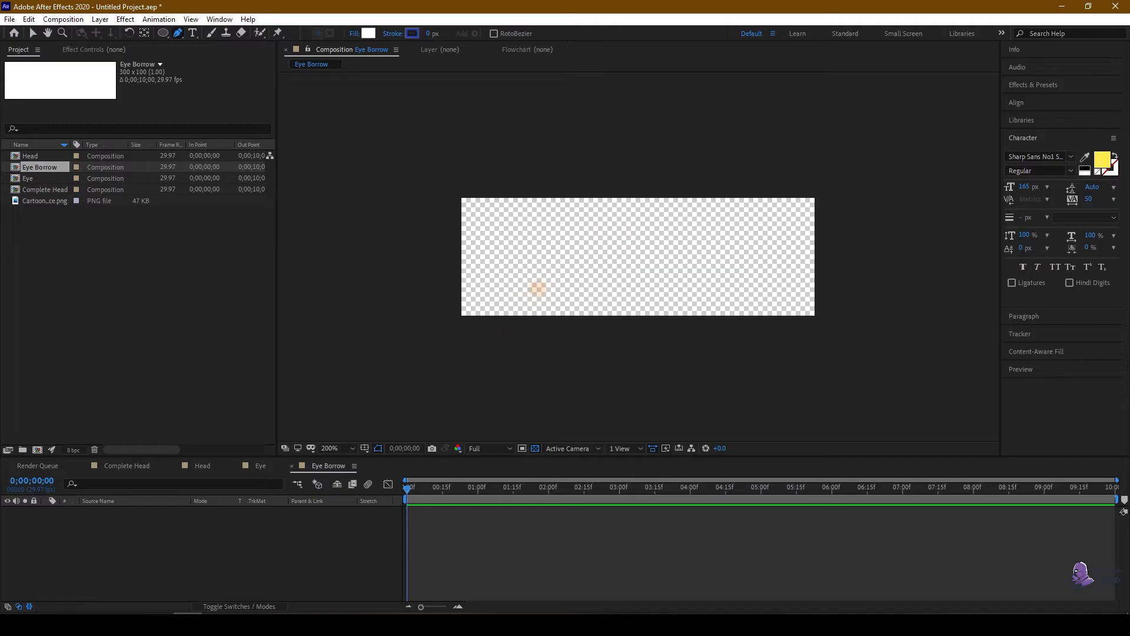
left_click(490, 304)
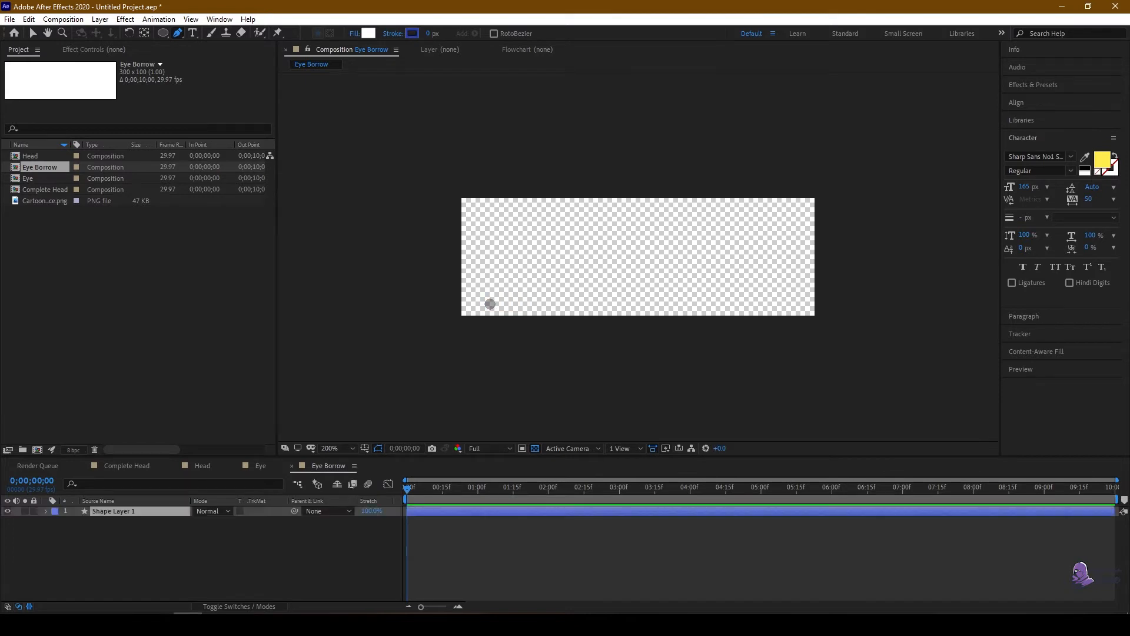
left_click_drag(623, 248, 678, 236)
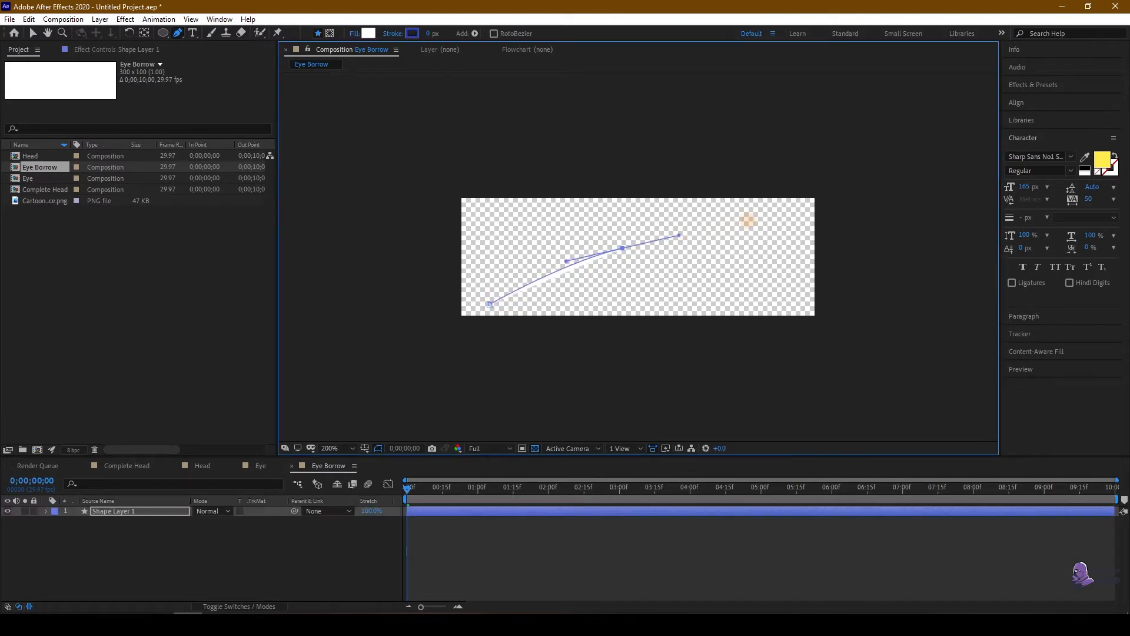
left_click(779, 226)
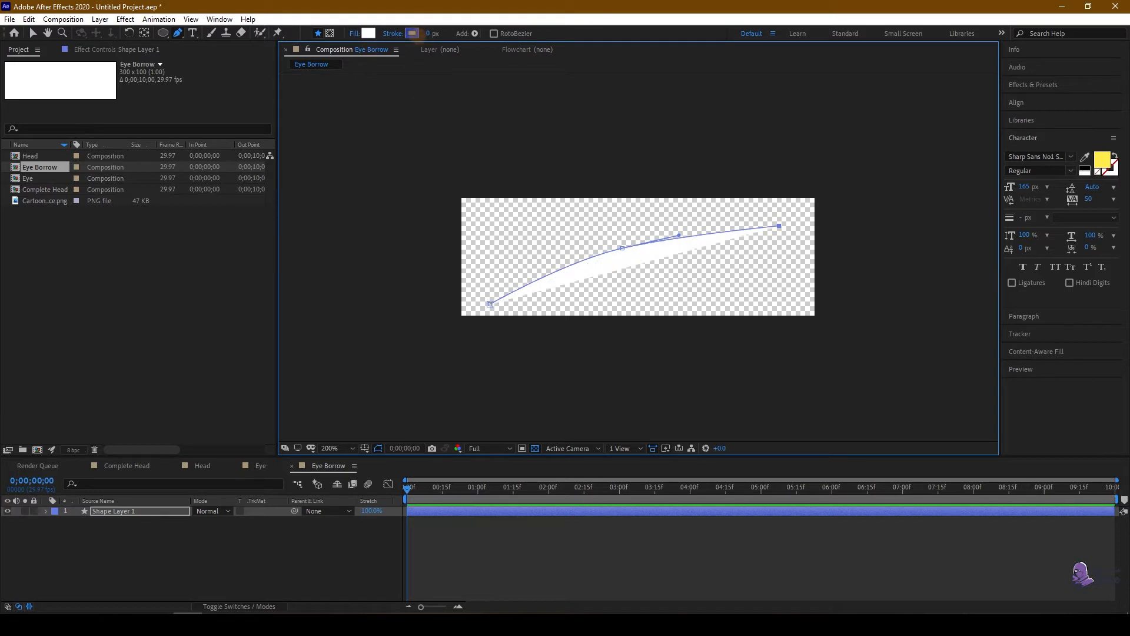
Step: Give the eyebrow path a black (000000) stroke 16 px wide and set its fill to None
left_click(413, 33)
mouse_move(424, 373)
left_mouse_down()
mouse_move(416, 422)
mouse_move(313, 469)
left_mouse_up()
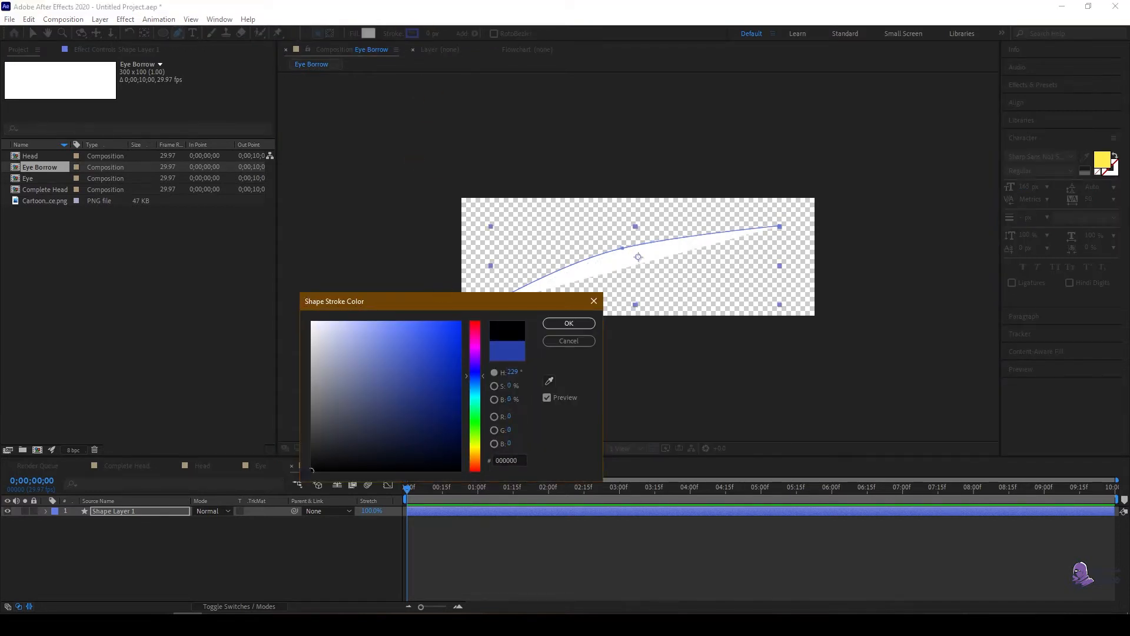
left_click(569, 323)
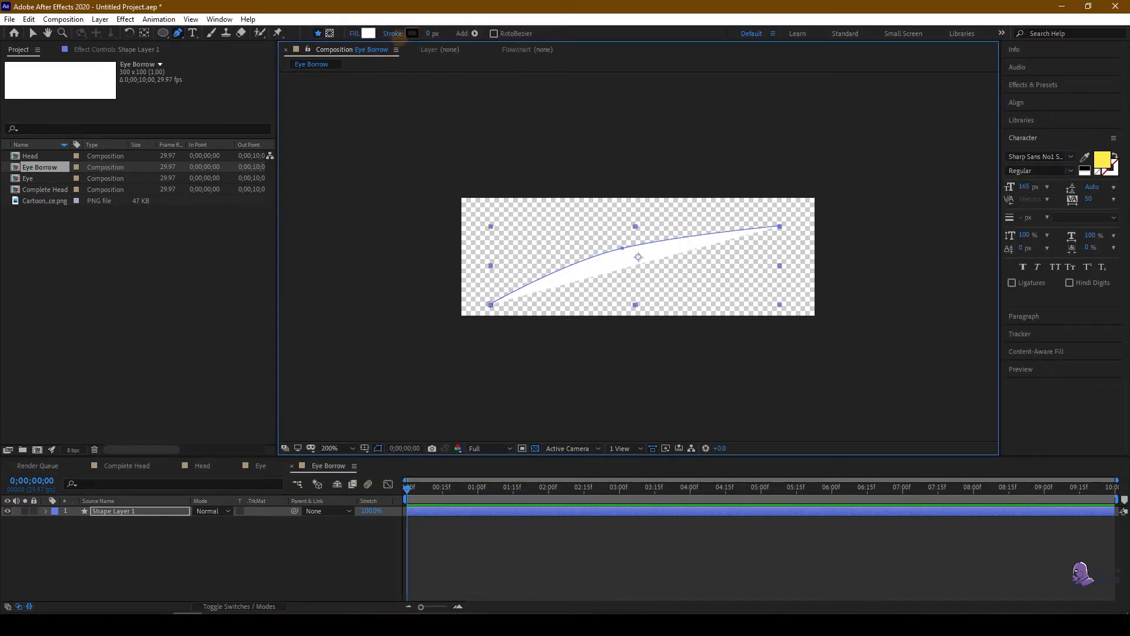
left_click(369, 33)
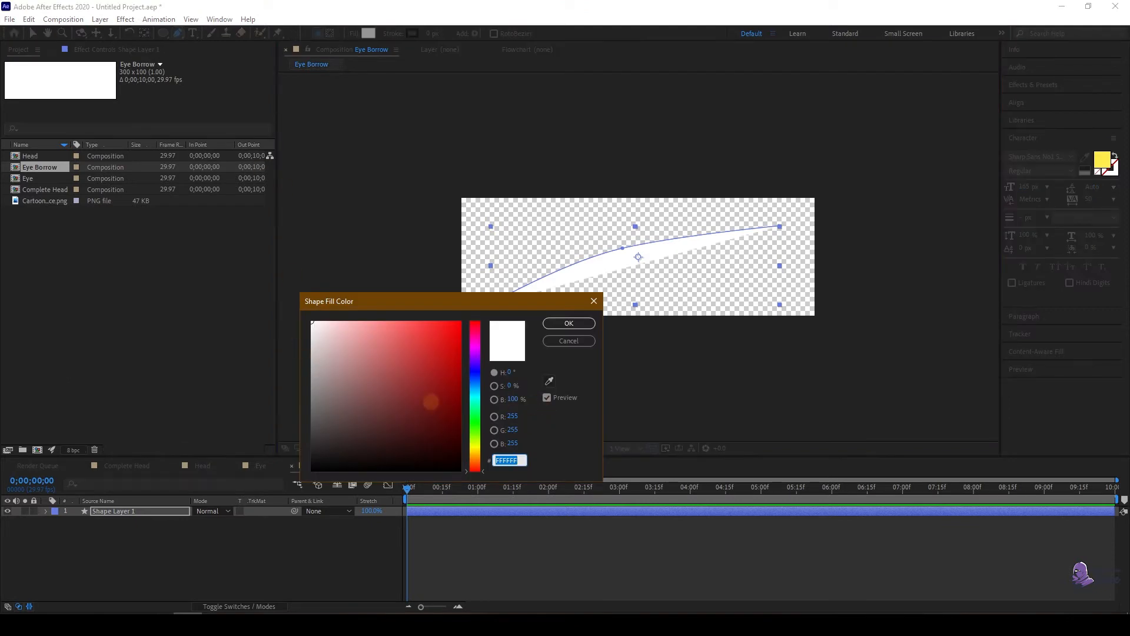
left_click(569, 341)
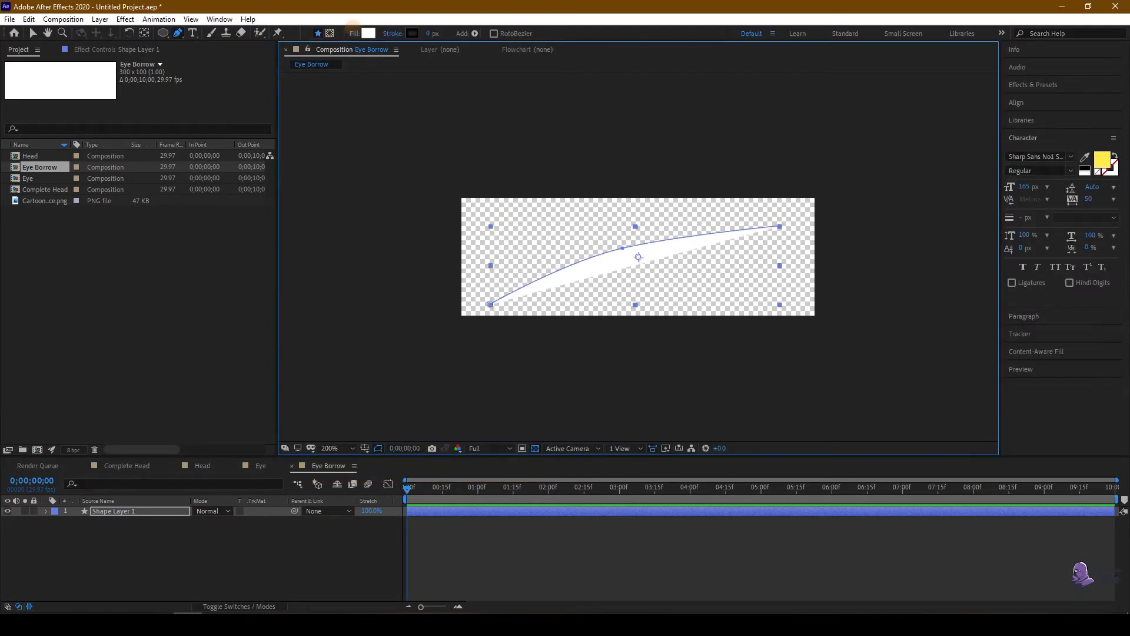
left_click(353, 33)
left_click(505, 279)
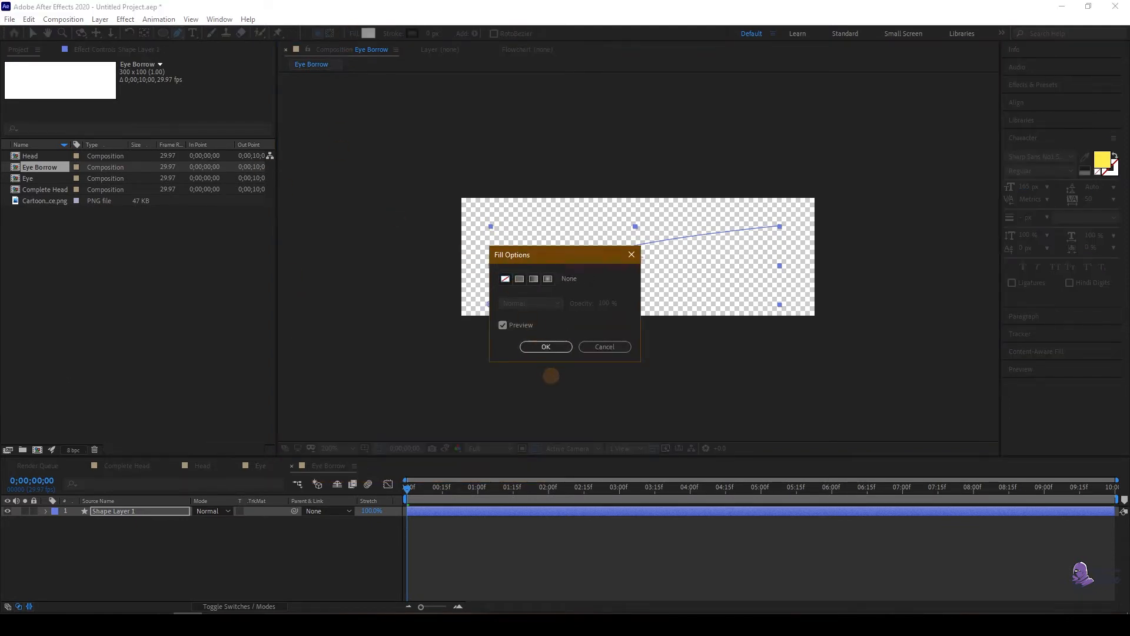
left_click(546, 346)
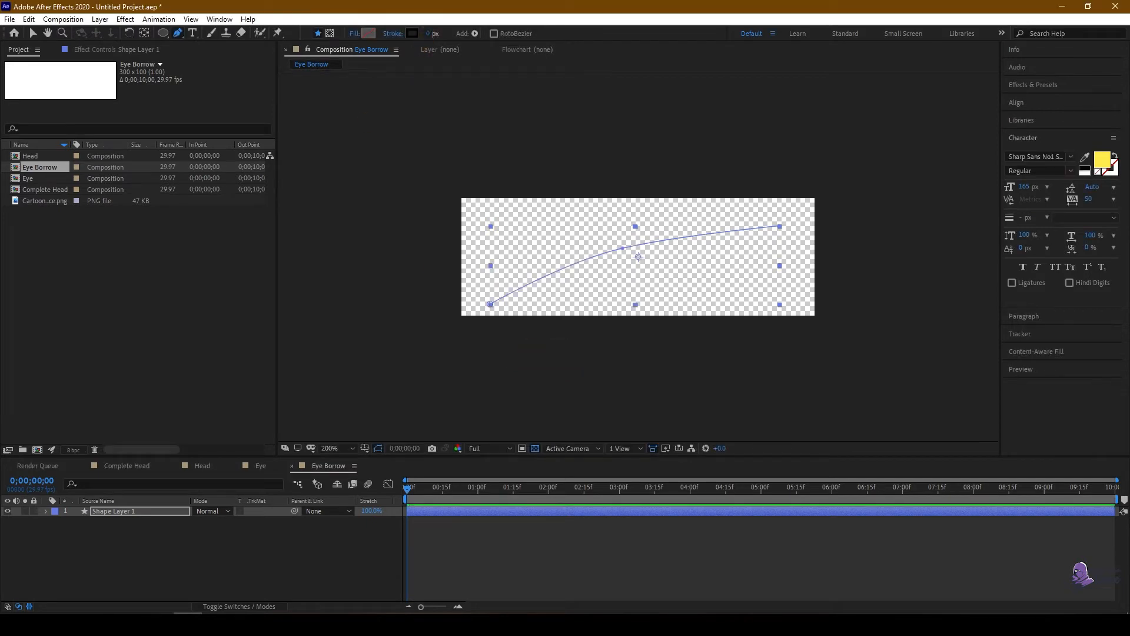
left_click_drag(430, 33, 444, 33)
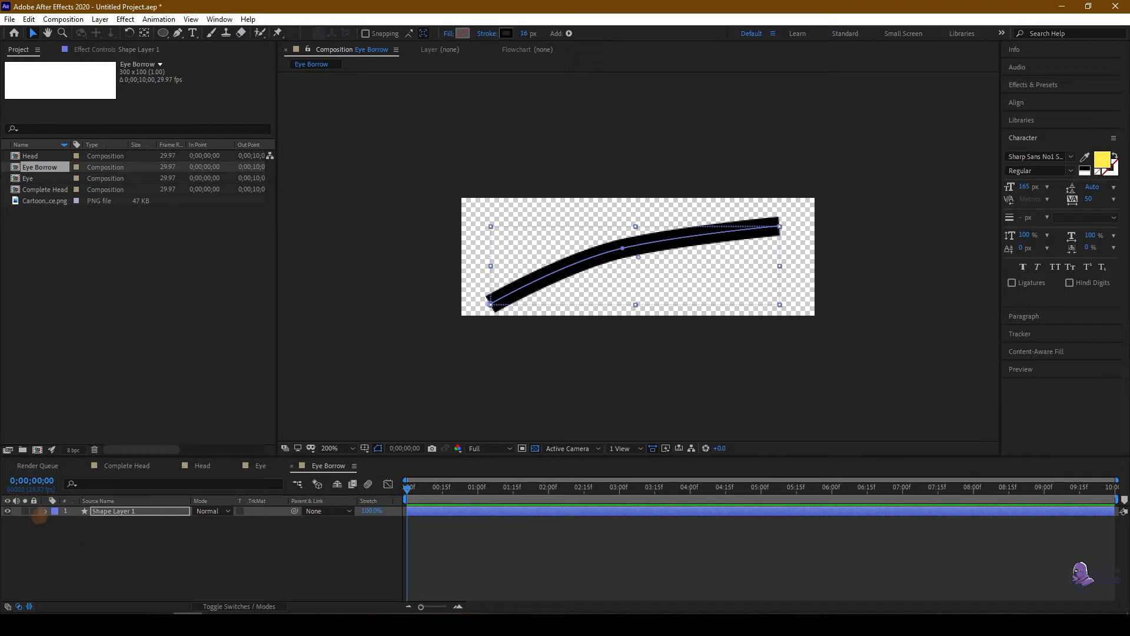
Step: Reshape the eyebrow path's points and handles into a smooth arch that curves down slightly at its right end
left_click(46, 511)
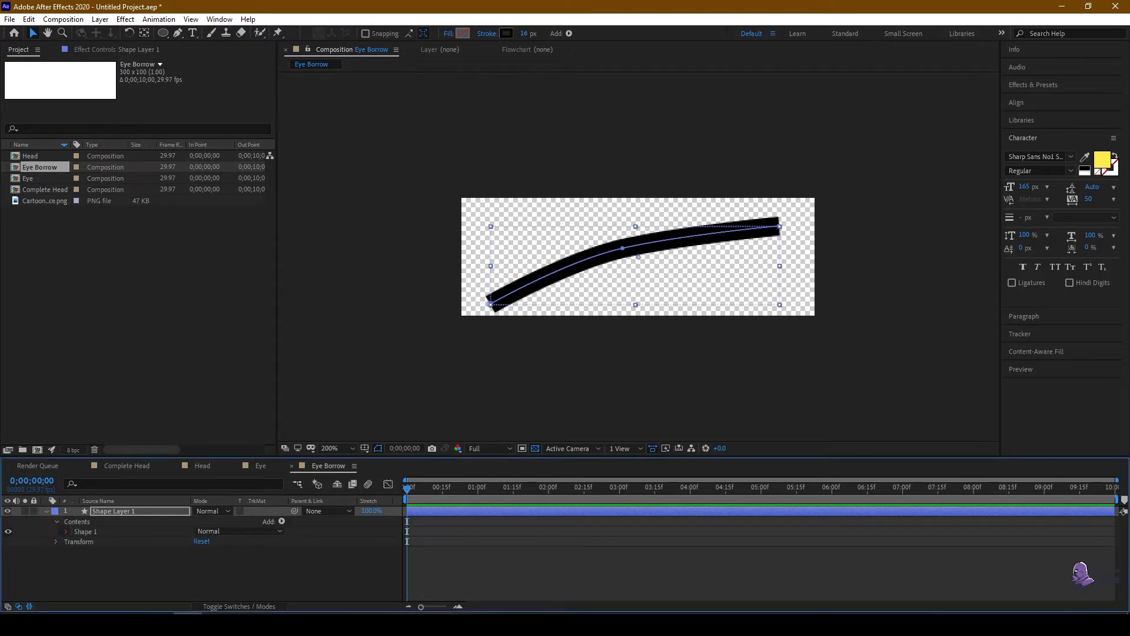
left_click(66, 532)
left_click(76, 542)
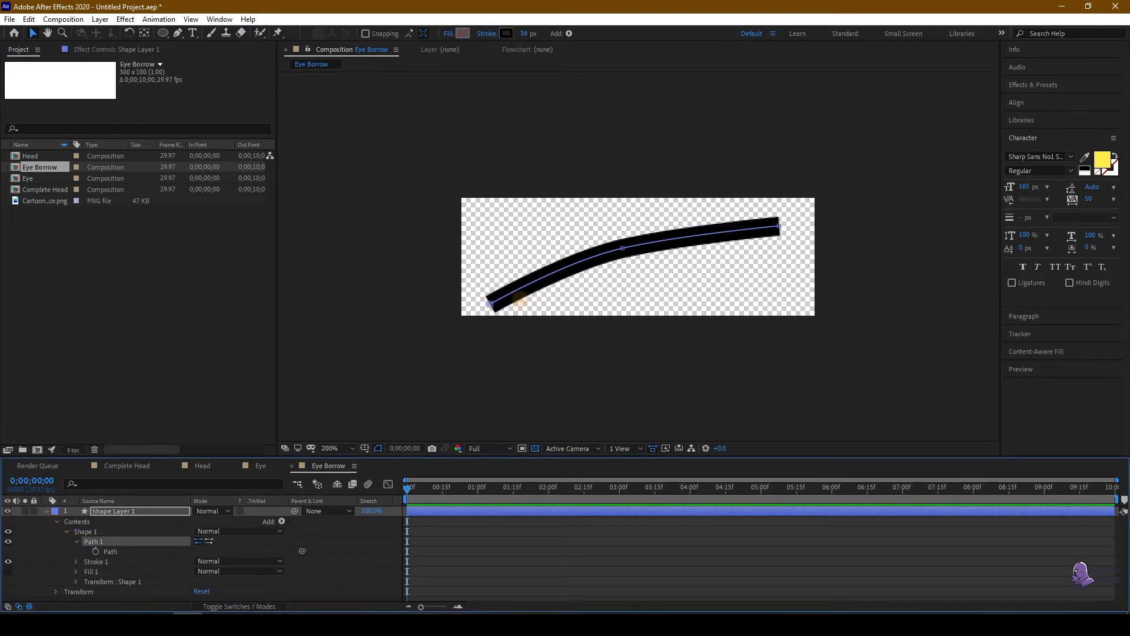
left_click_drag(490, 304, 484, 301)
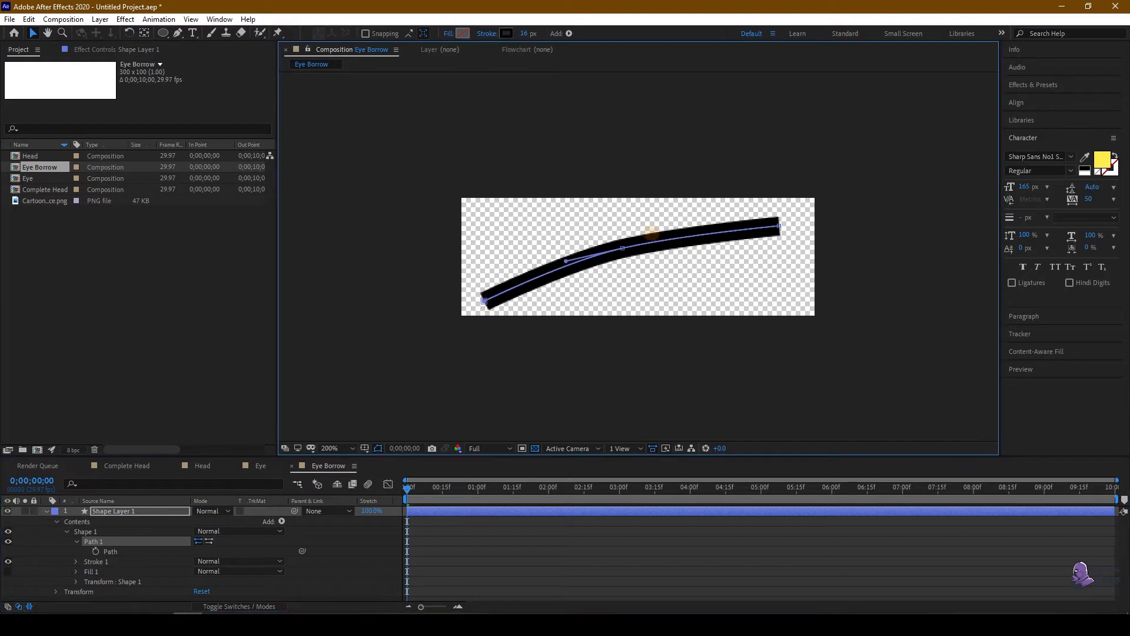
mouse_move(622, 247)
left_mouse_down()
mouse_move(629, 240)
mouse_move(559, 252)
mouse_move(550, 217)
mouse_move(562, 244)
mouse_move(539, 248)
mouse_move(565, 265)
left_mouse_up()
left_click_drag(780, 226, 796, 217)
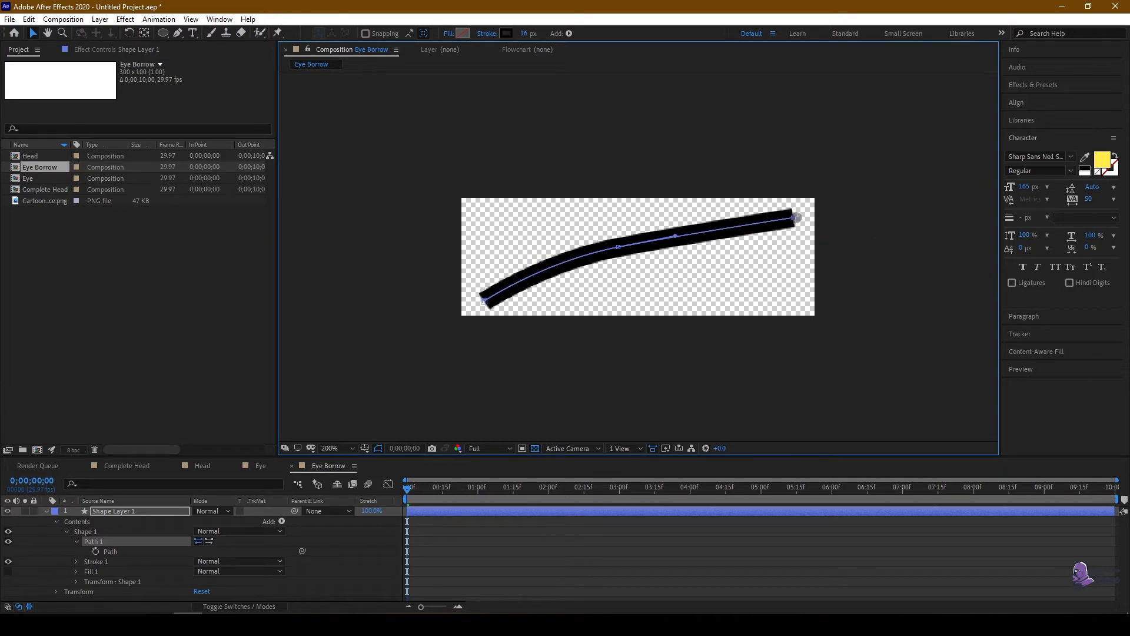
mouse_move(676, 236)
left_mouse_down()
mouse_move(704, 239)
mouse_move(697, 225)
left_mouse_up()
left_click_drag(795, 217, 795, 242)
left_click_drag(696, 226, 718, 226)
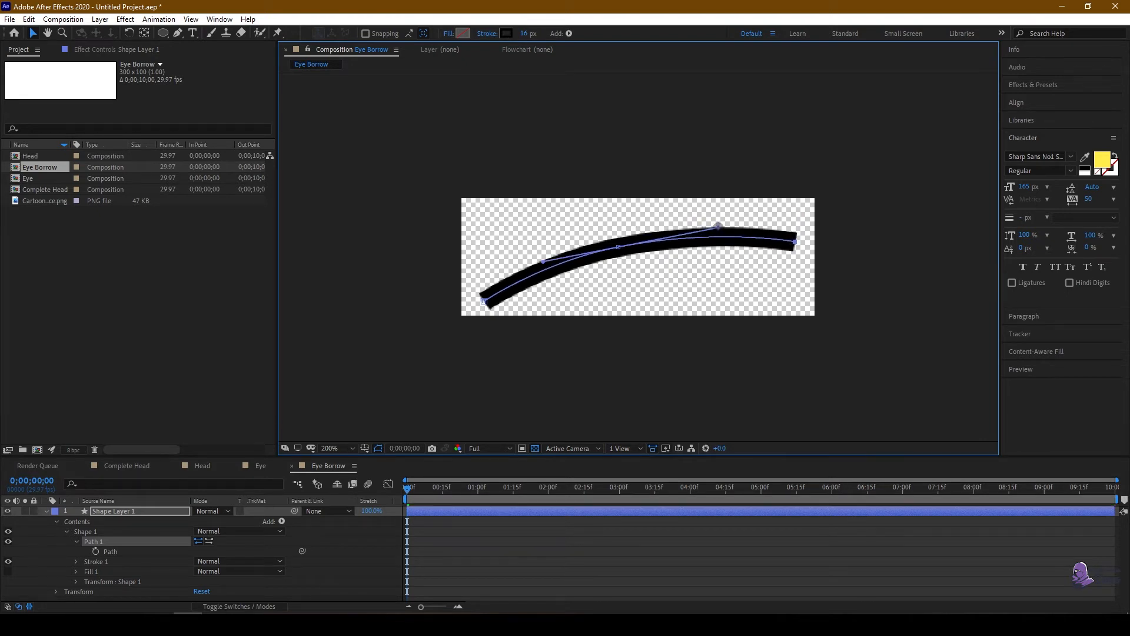
left_click(483, 546)
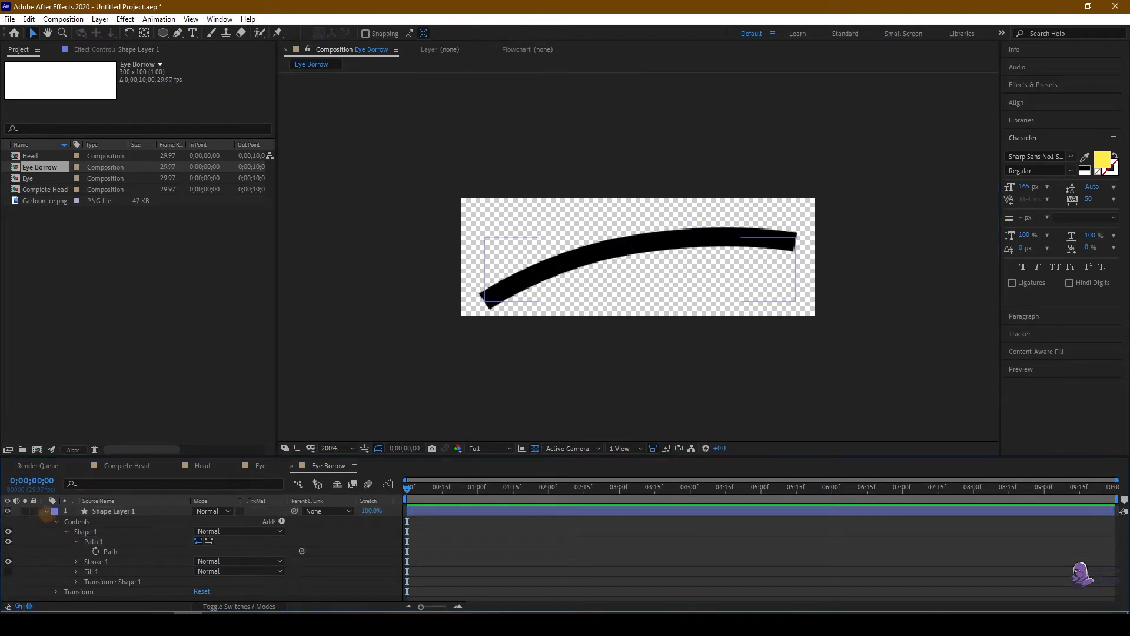
left_click(47, 511)
Step: Add the Eye Borrow composition to Complete Head as the uppermost layer
left_click(127, 466)
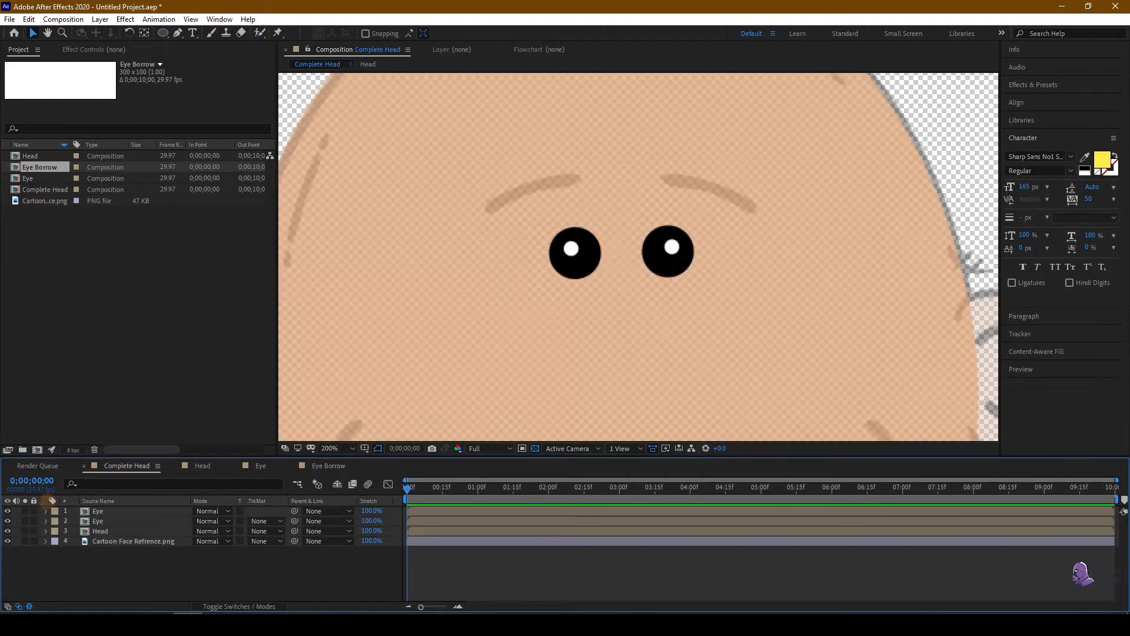
left_click(29, 156)
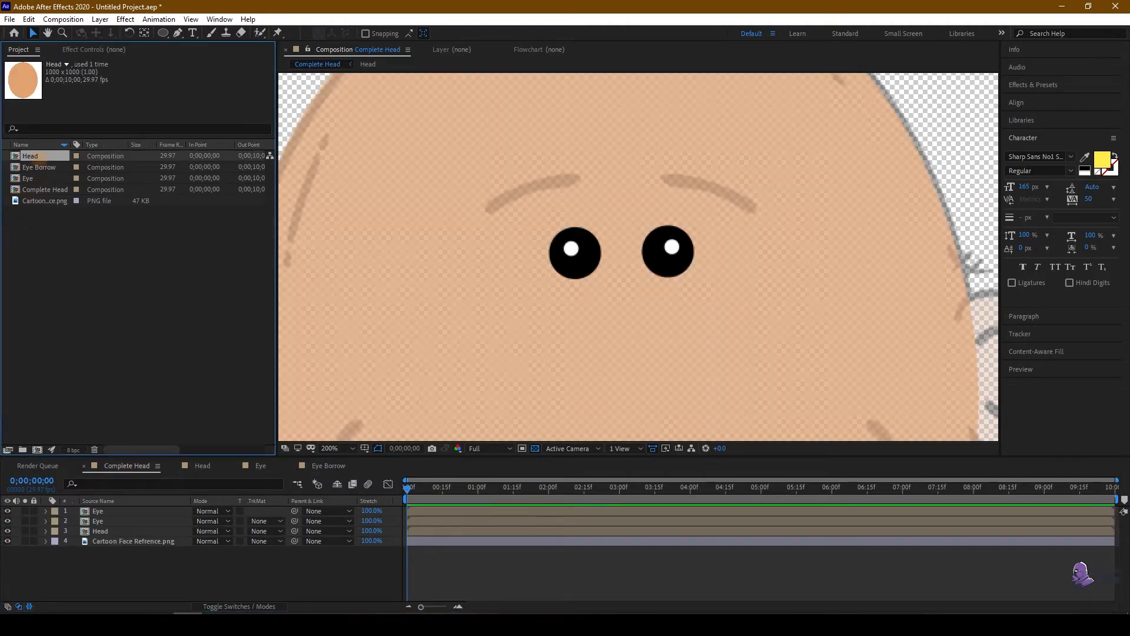
left_click(37, 168)
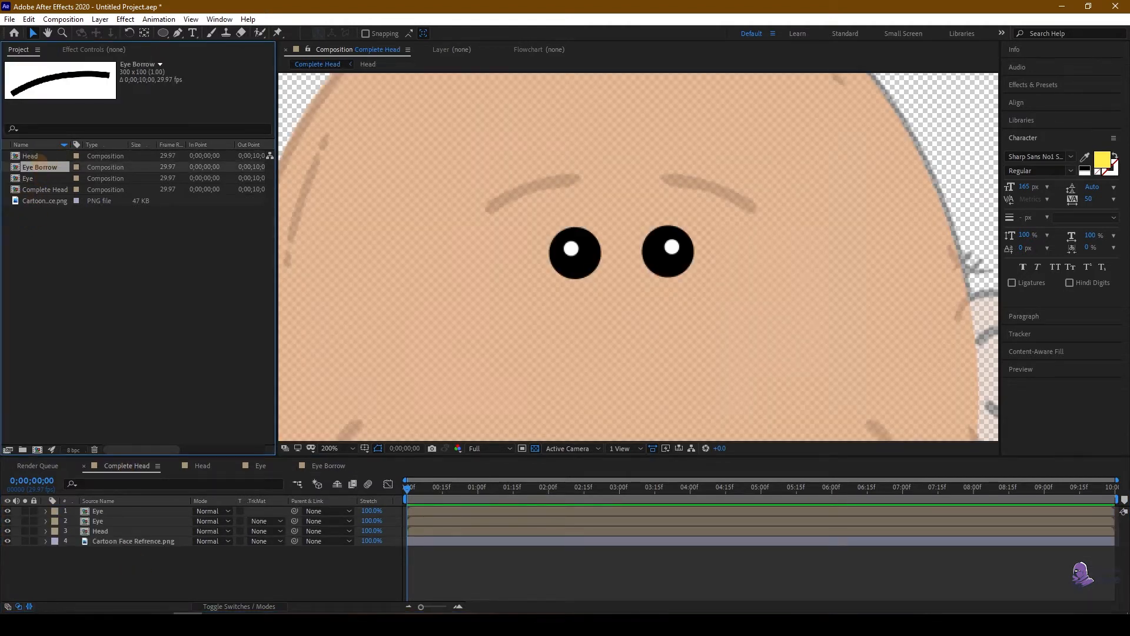
left_click_drag(40, 170, 121, 505)
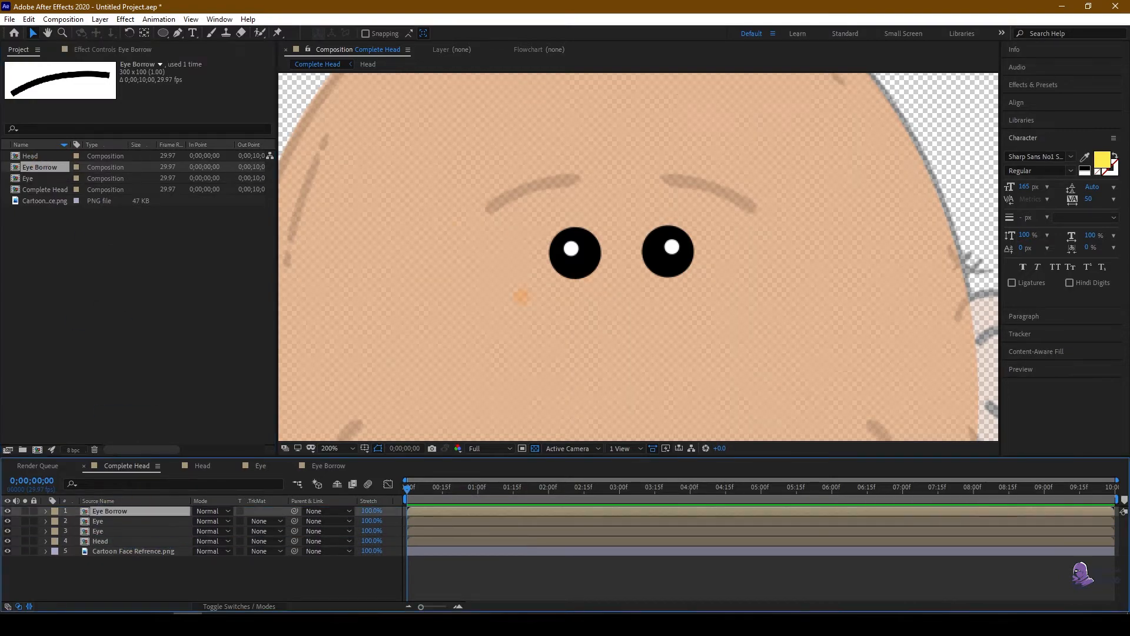
Step: Scale the Eye Borrow layer in Complete Head to 35.2% and position it over the reference's left eyebrow
key("comma")
key("s")
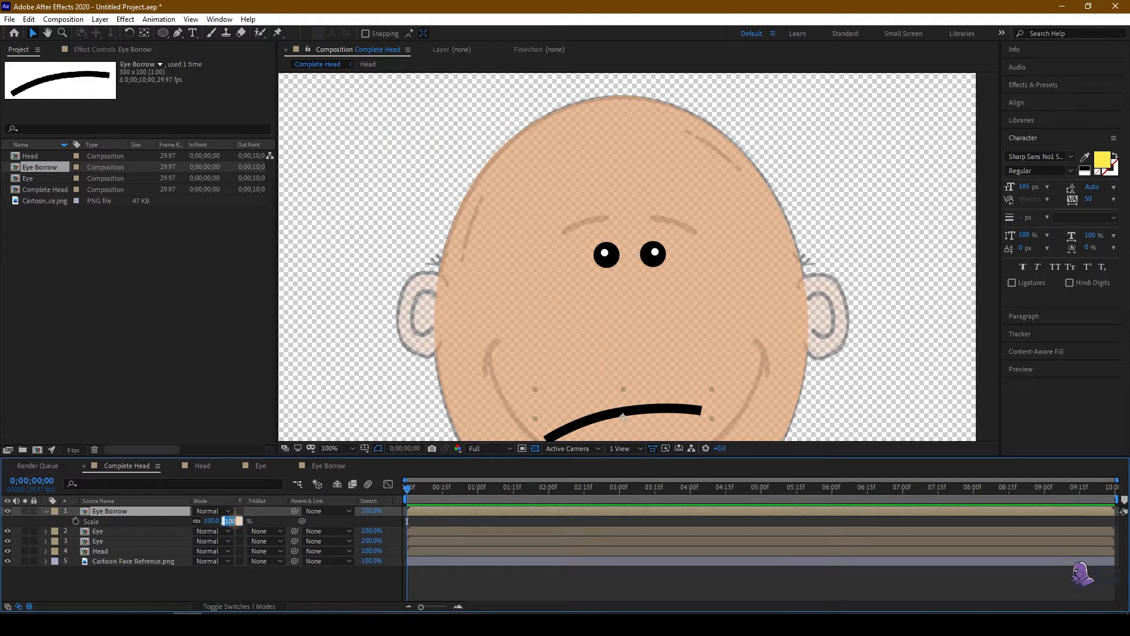
type("75")
key("Return")
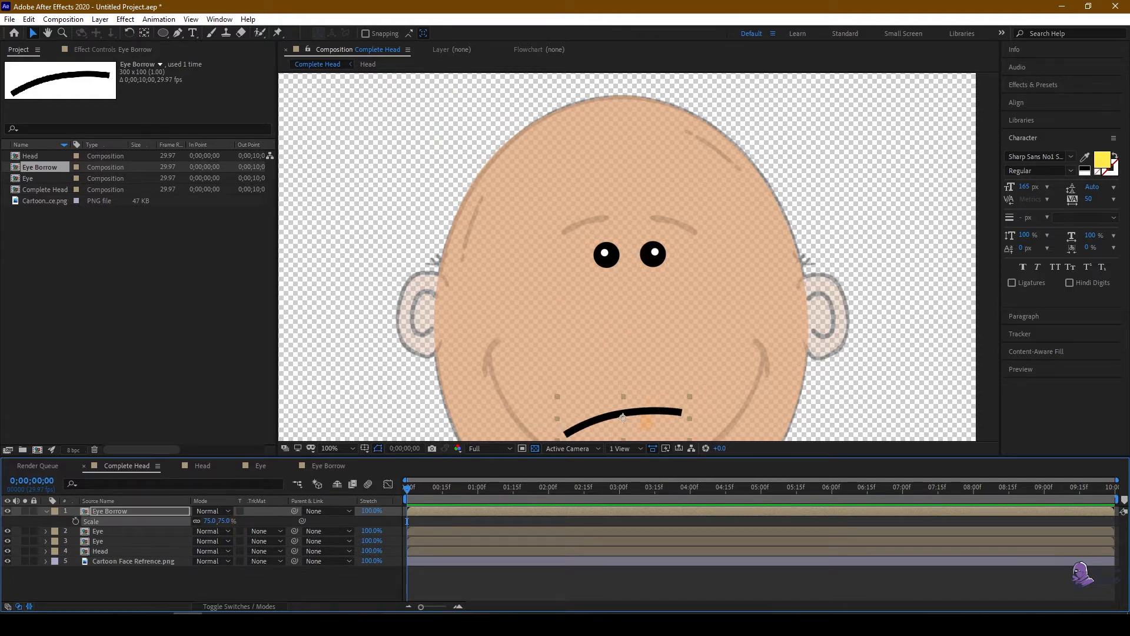
left_click_drag(623, 417, 585, 210)
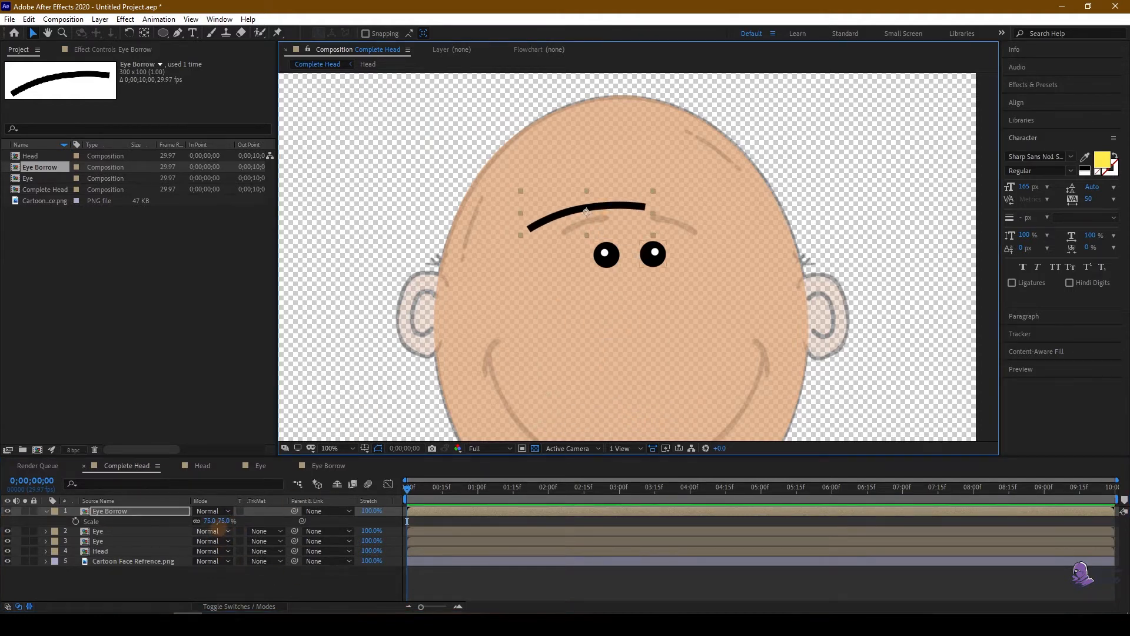
left_click_drag(211, 521, 149, 528)
scroll(586, 221, "up", 4)
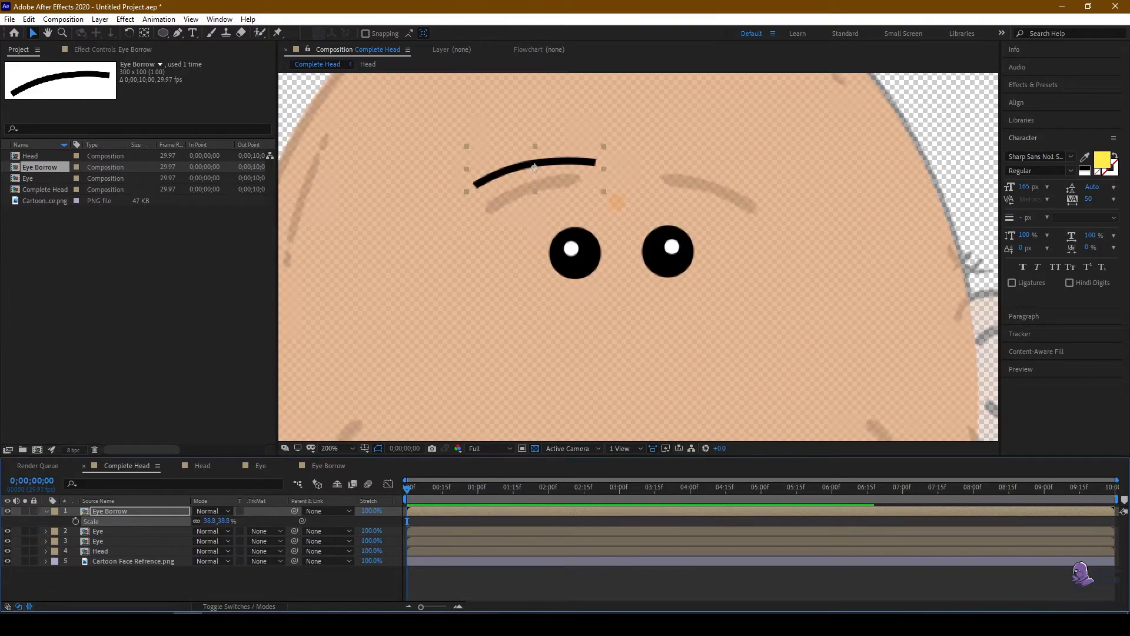
mouse_move(589, 180)
left_mouse_down()
mouse_move(580, 230)
mouse_move(594, 223)
left_mouse_up()
left_click_drag(211, 521, 205, 522)
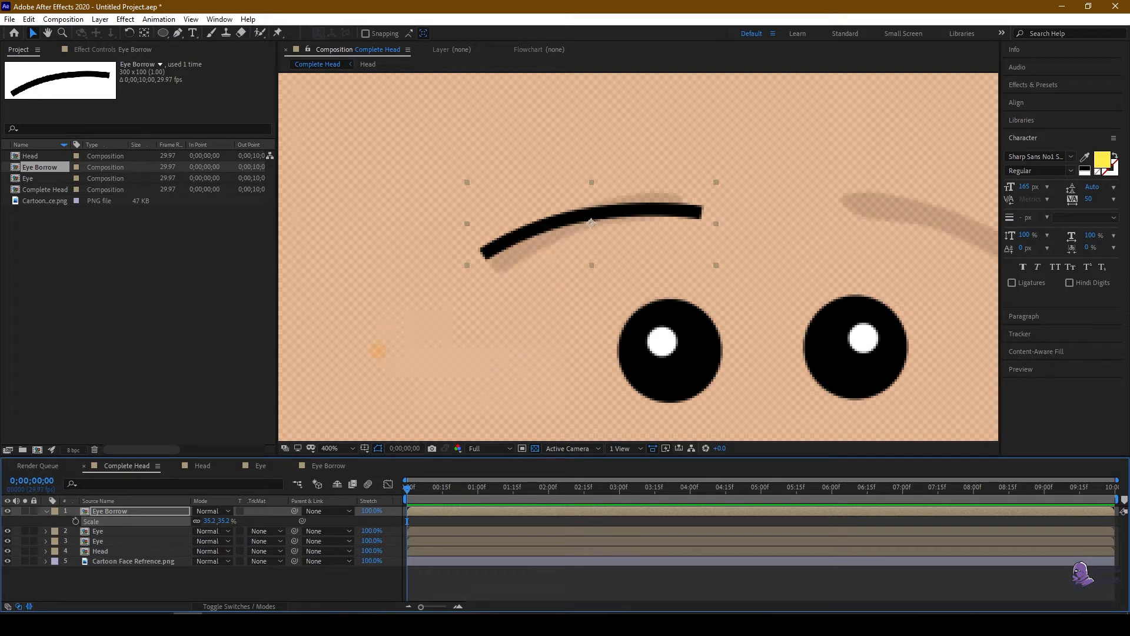
Step: Thicken the eyebrow stroke to 28 px inside the Eye Borrow composition, shift the path slightly upward, and return to Complete Head
left_click(318, 465)
left_click(110, 511)
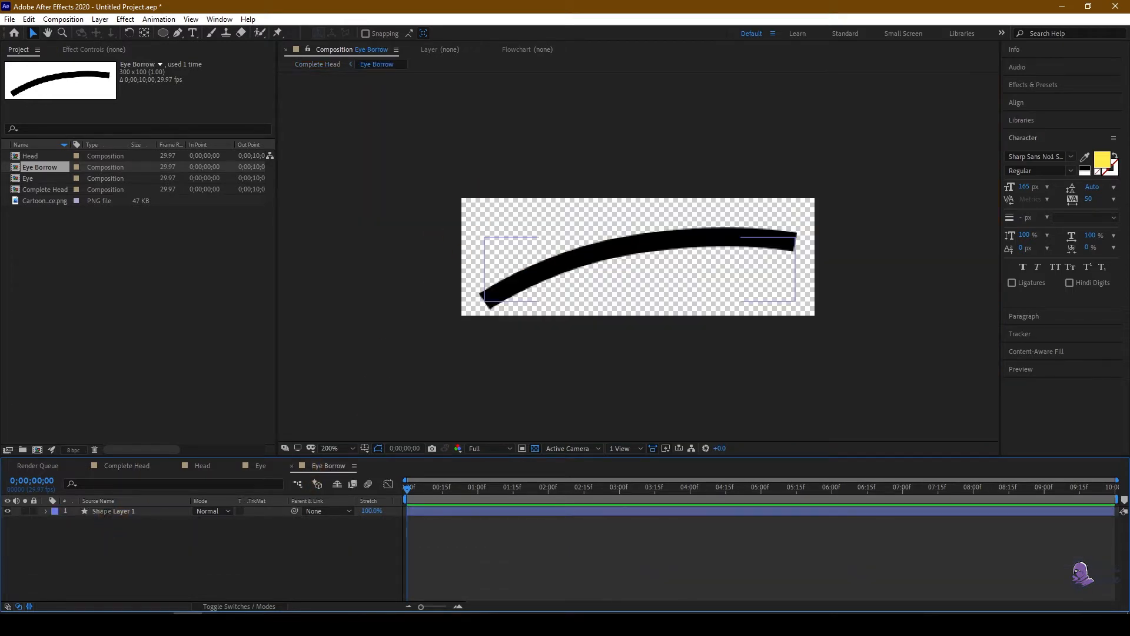
left_click_drag(524, 34, 530, 34)
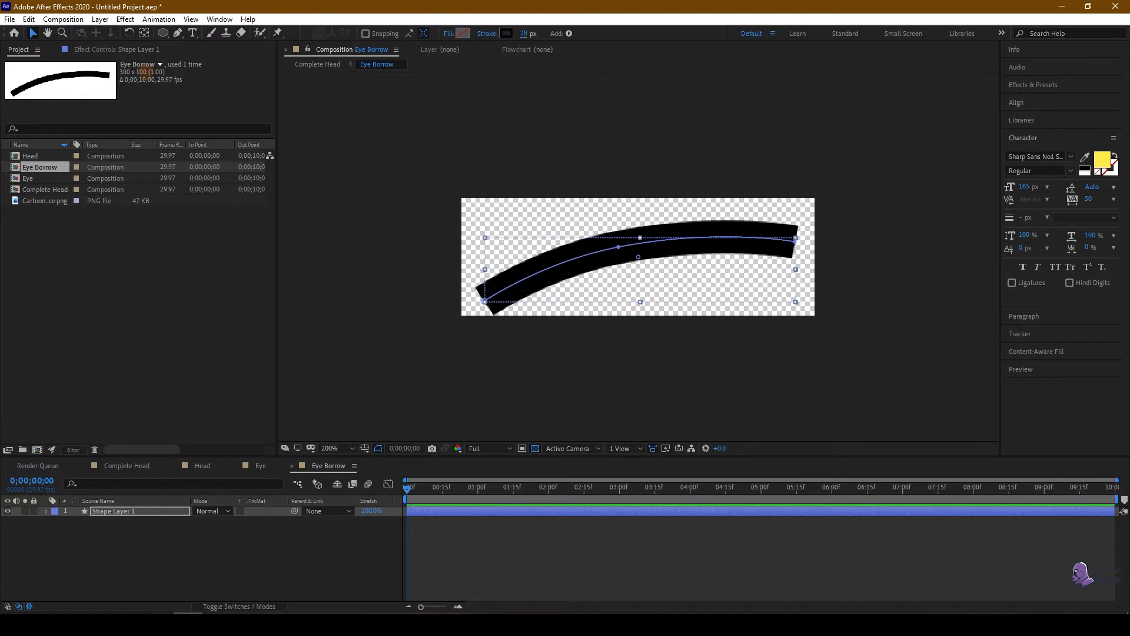
left_click_drag(675, 253, 673, 246)
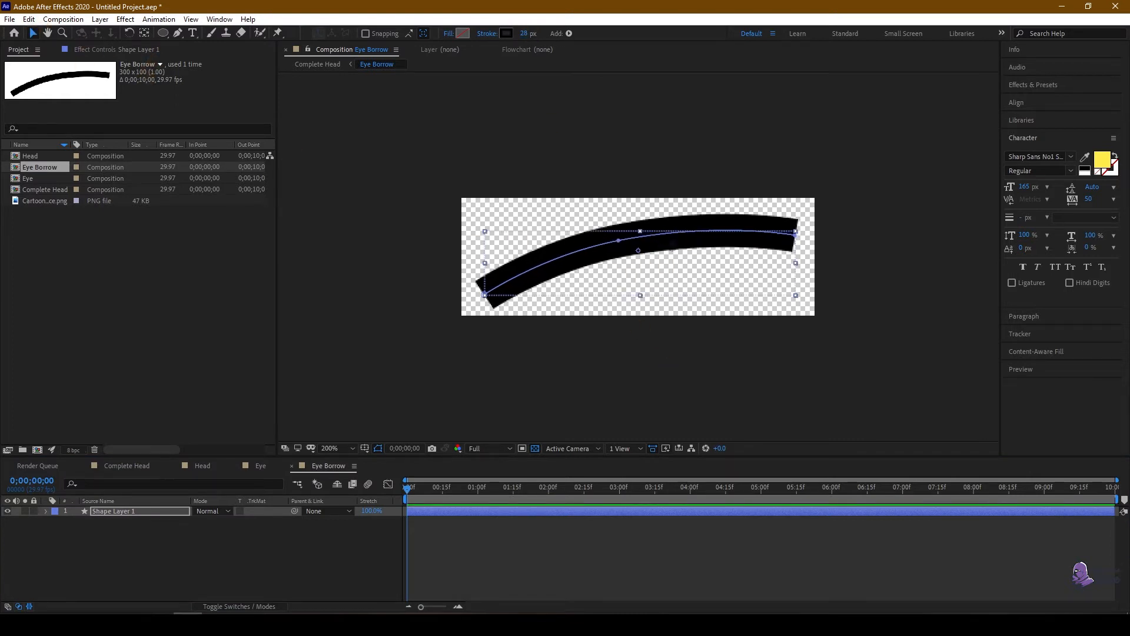
left_click(625, 382)
left_click(126, 466)
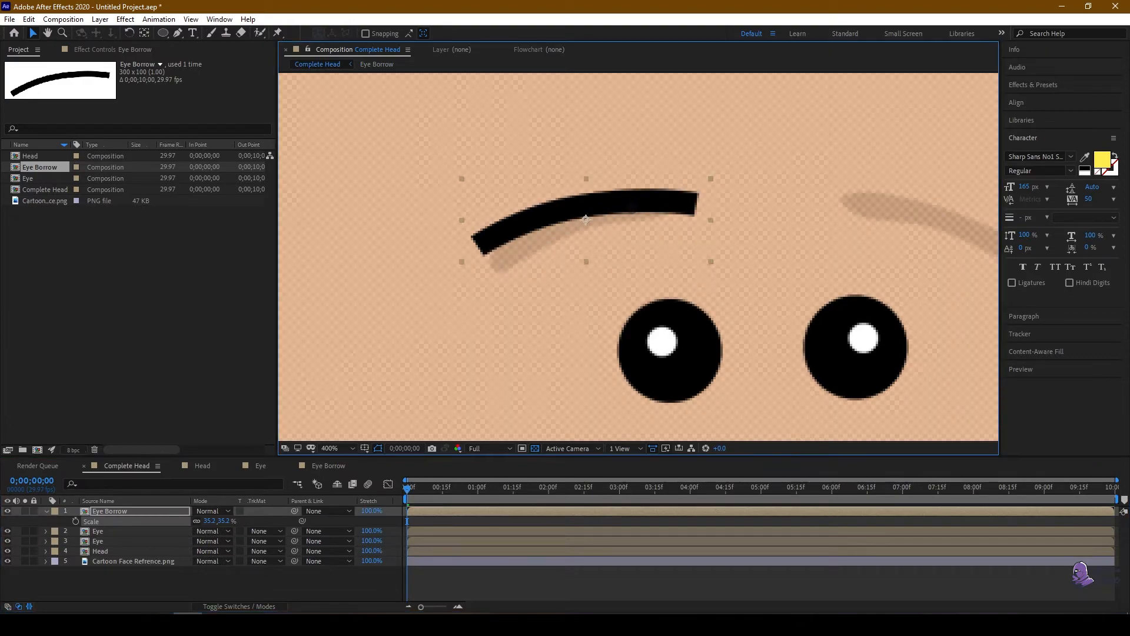
Step: Duplicate the Eye Borrow layer and mirror the copy by setting only its horizontal scale to -35.2%
scroll(584, 208, "down", 2)
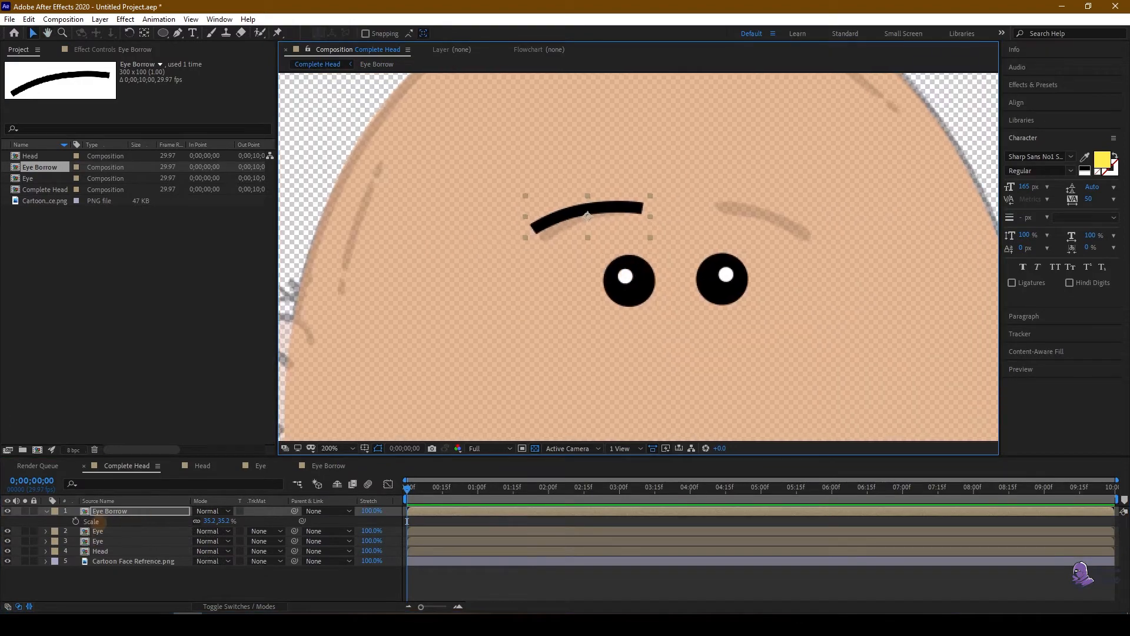
left_click(110, 512)
key("ctrl+d")
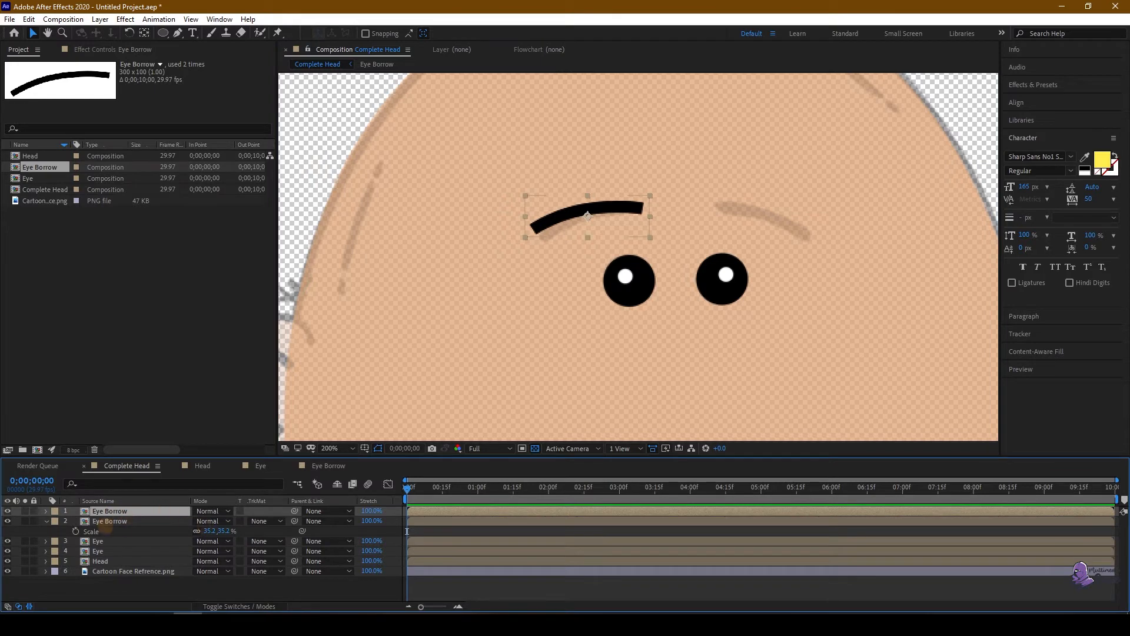
left_click(46, 511)
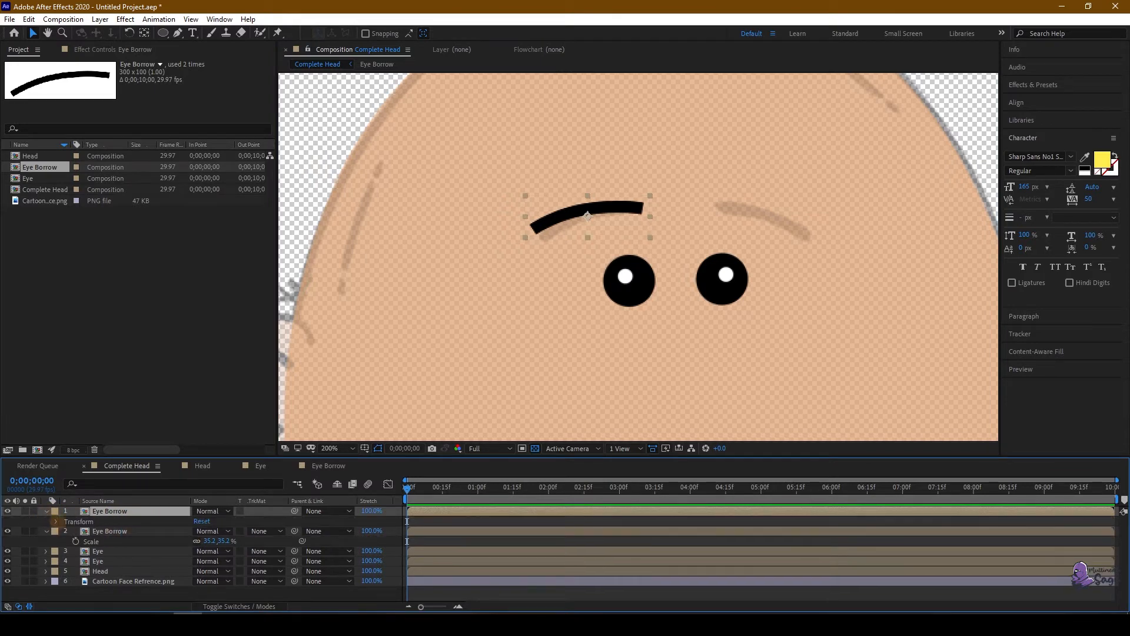
left_click(57, 521)
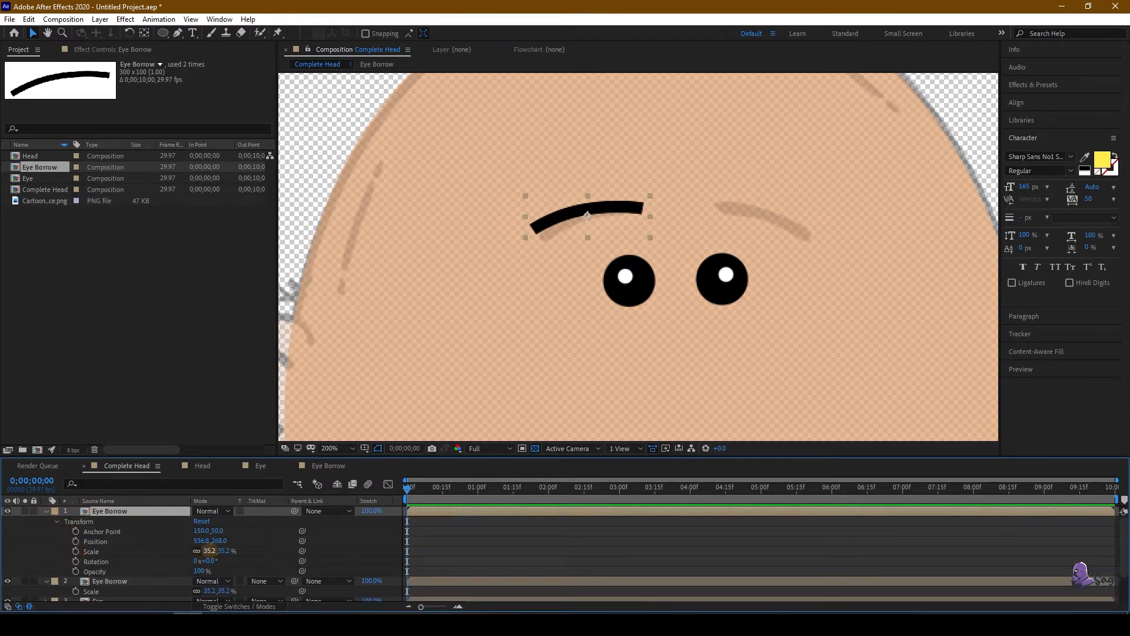
left_click(208, 551)
left_click(208, 551)
type("-35.2")
key("Return")
Step: Move the mirrored eyebrow horizontally over the reference's right eyebrow at position 677, 268 and collapse all layer properties
left_click(51, 500)
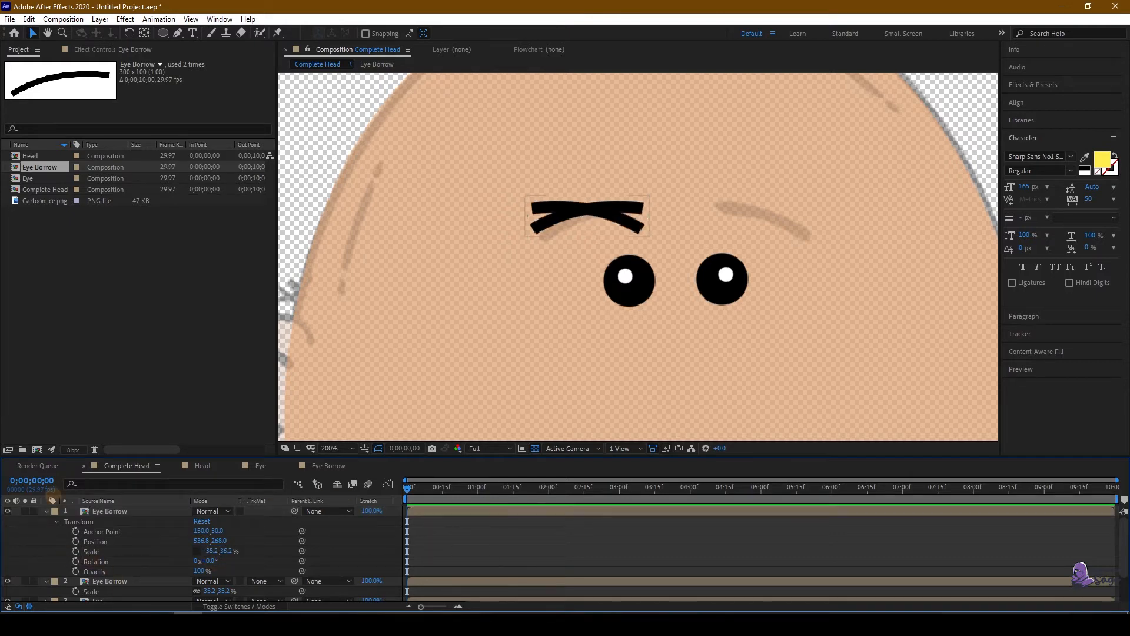
left_click(112, 519)
left_click_drag(633, 222, 783, 229)
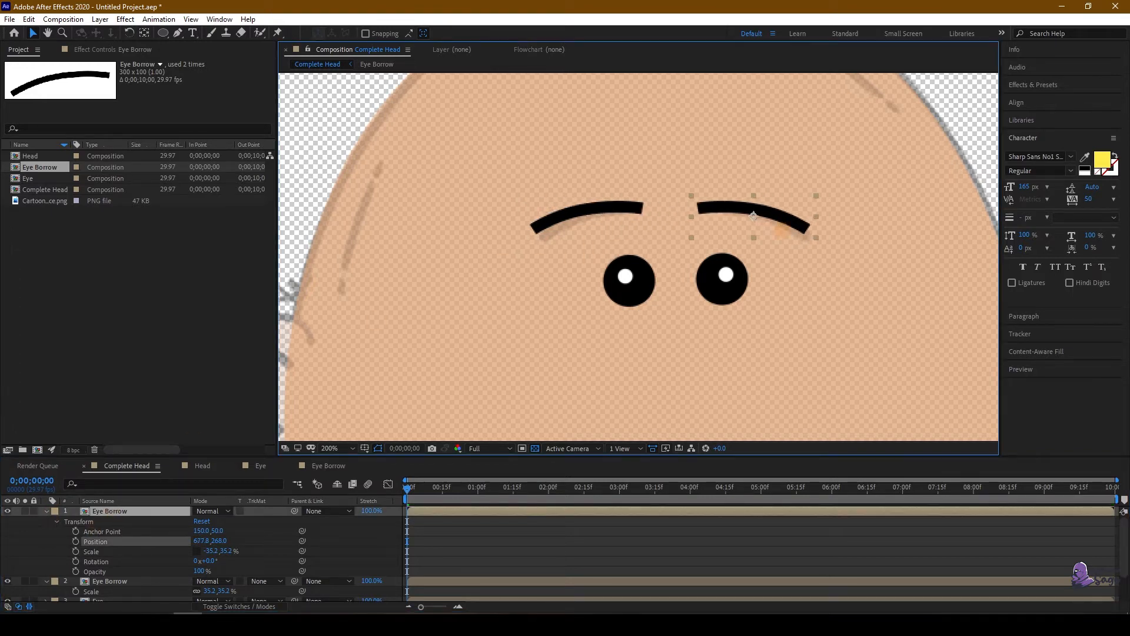
key("comma")
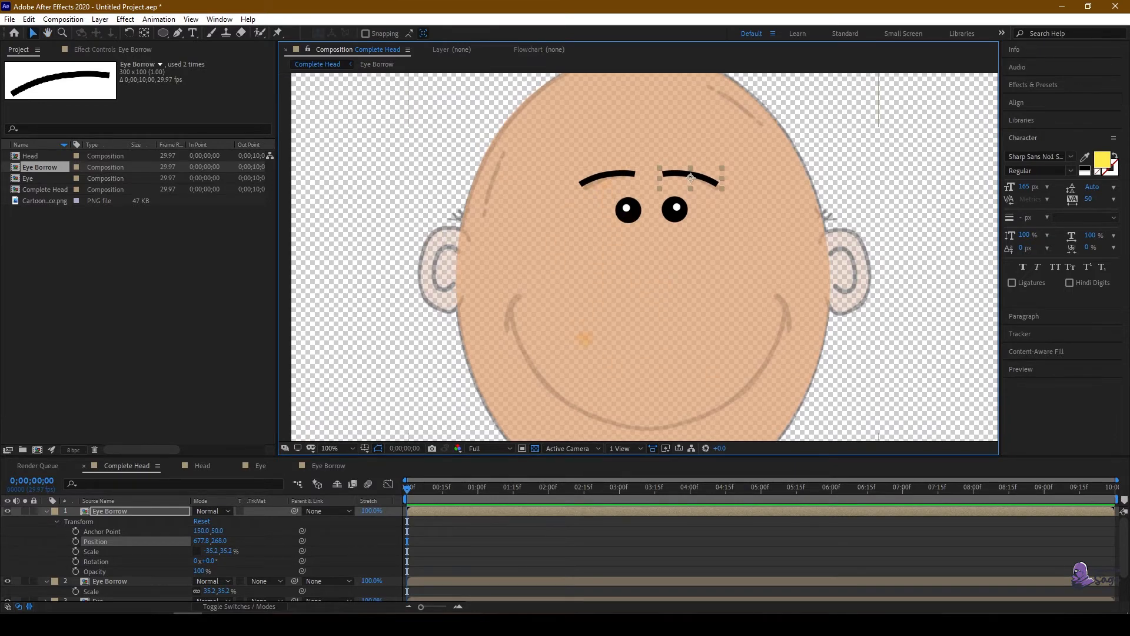
left_click_drag(690, 177, 668, 111)
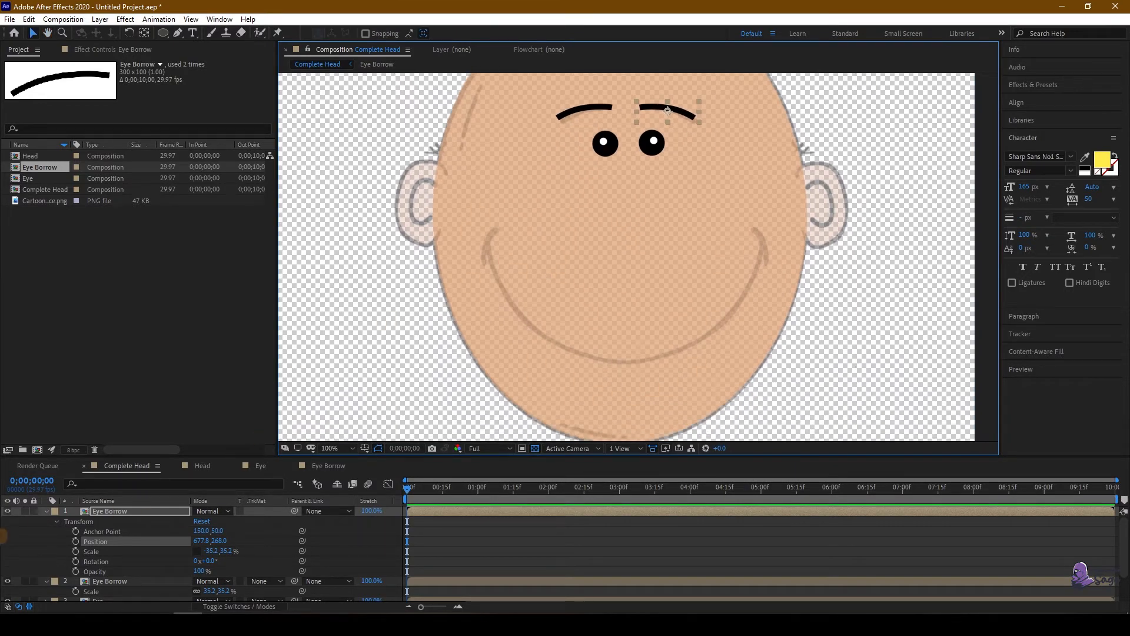
key("ctrl+a")
key("u")
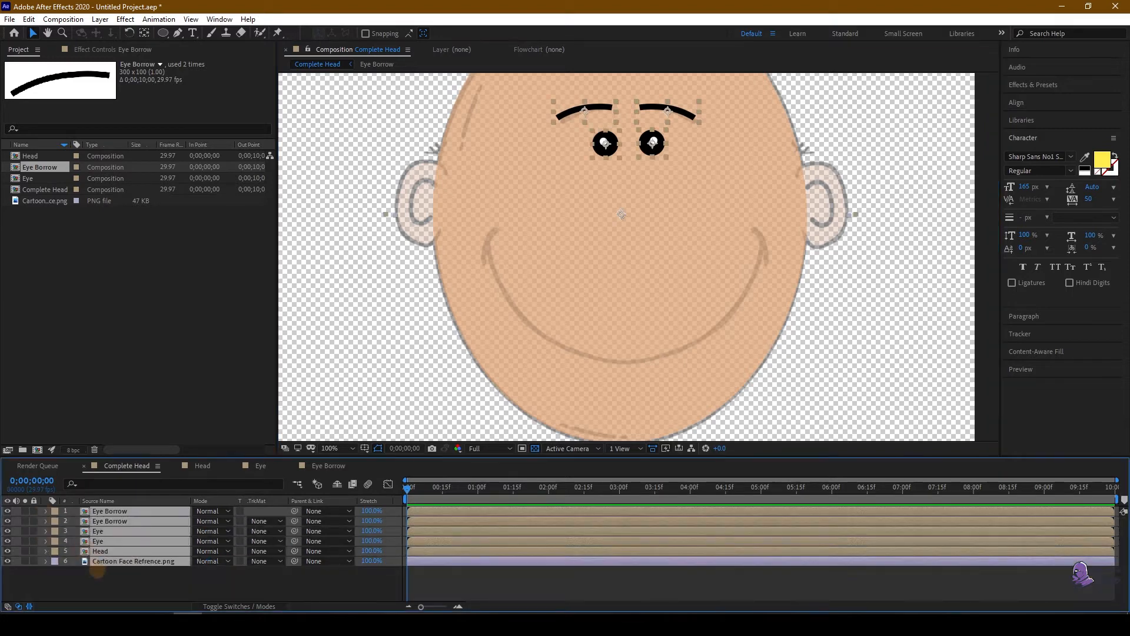
left_click(97, 572)
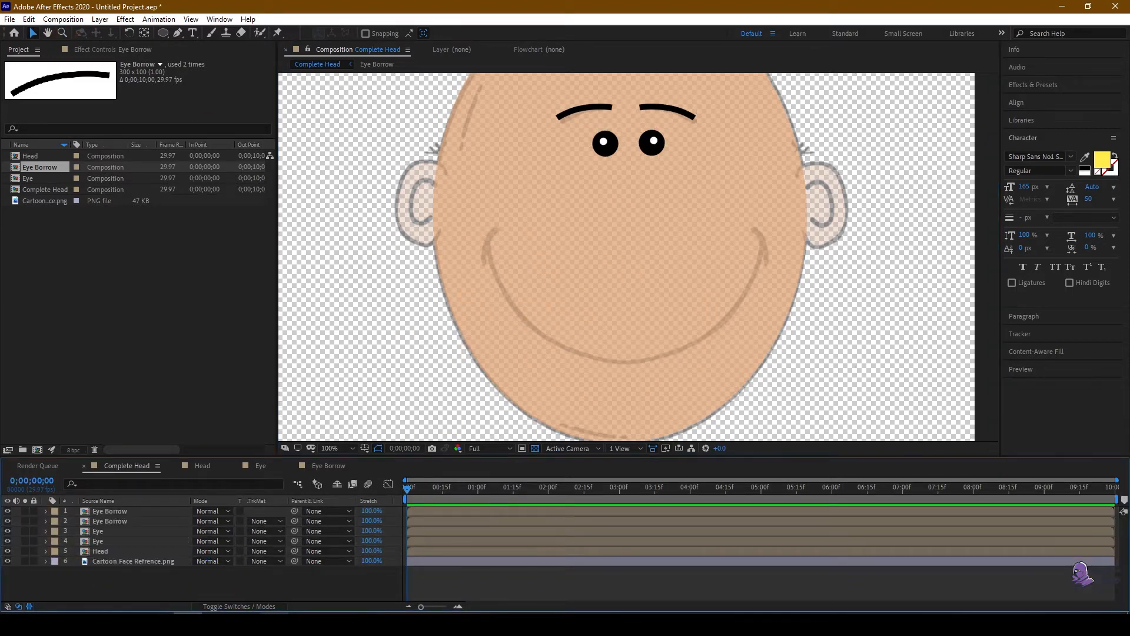
Step: Check the mouth in the Photos reference image, and create a 600 × 300 px composition named Mouth in After Effects
key("alt+Tab")
left_click_drag(535, 498, 523, 370)
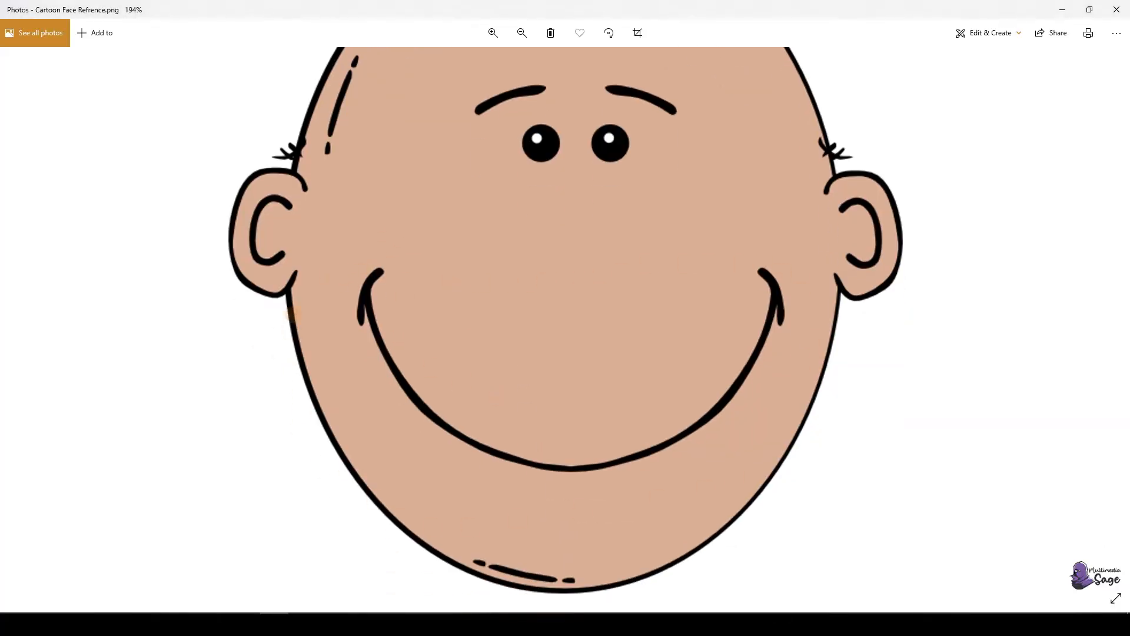
key("alt+Tab")
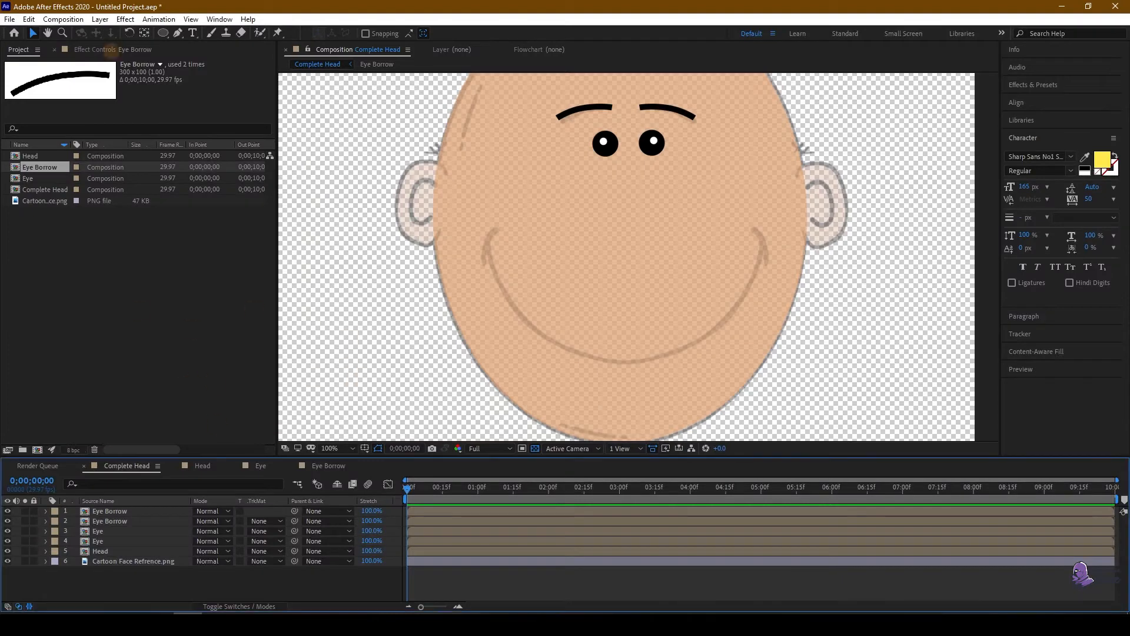
left_click(63, 19)
left_click(88, 33)
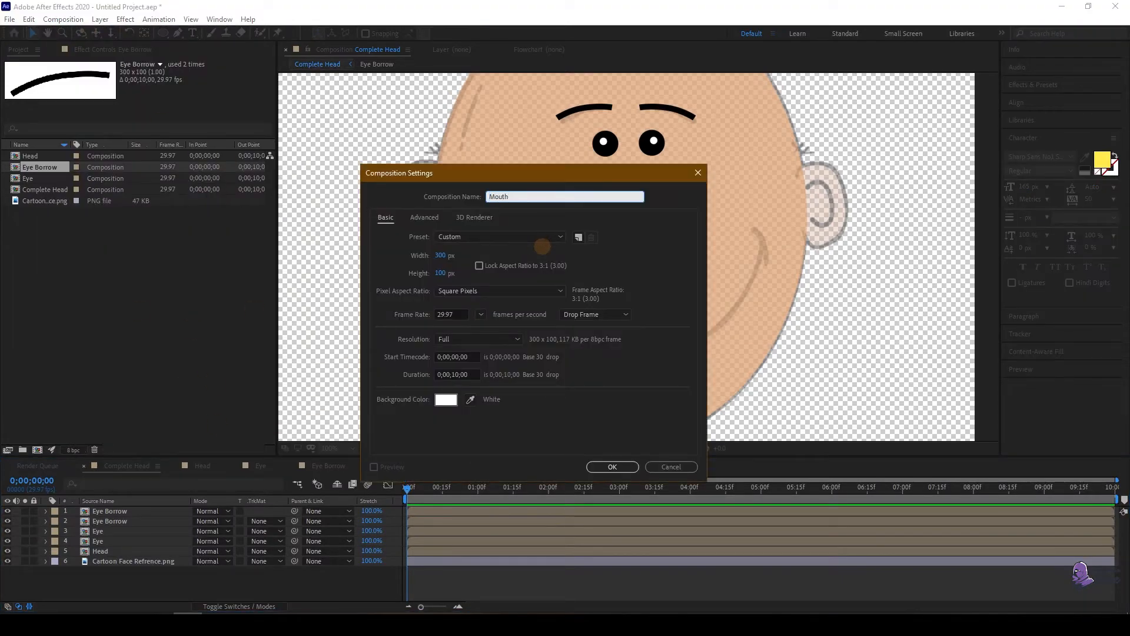
left_click(439, 255)
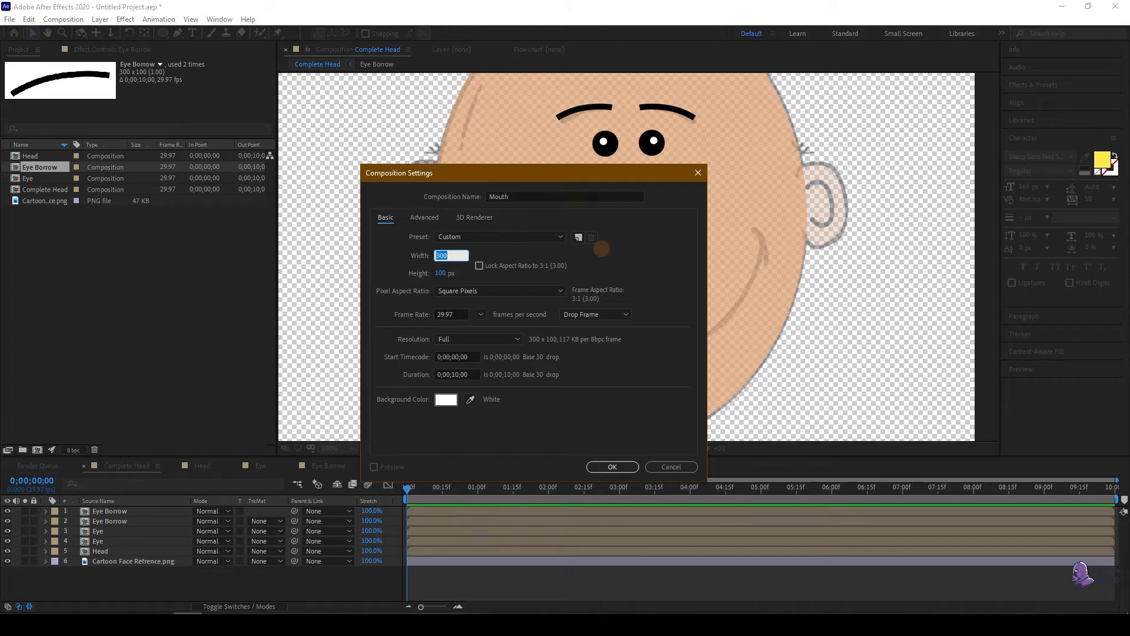
type("600")
key("Tab")
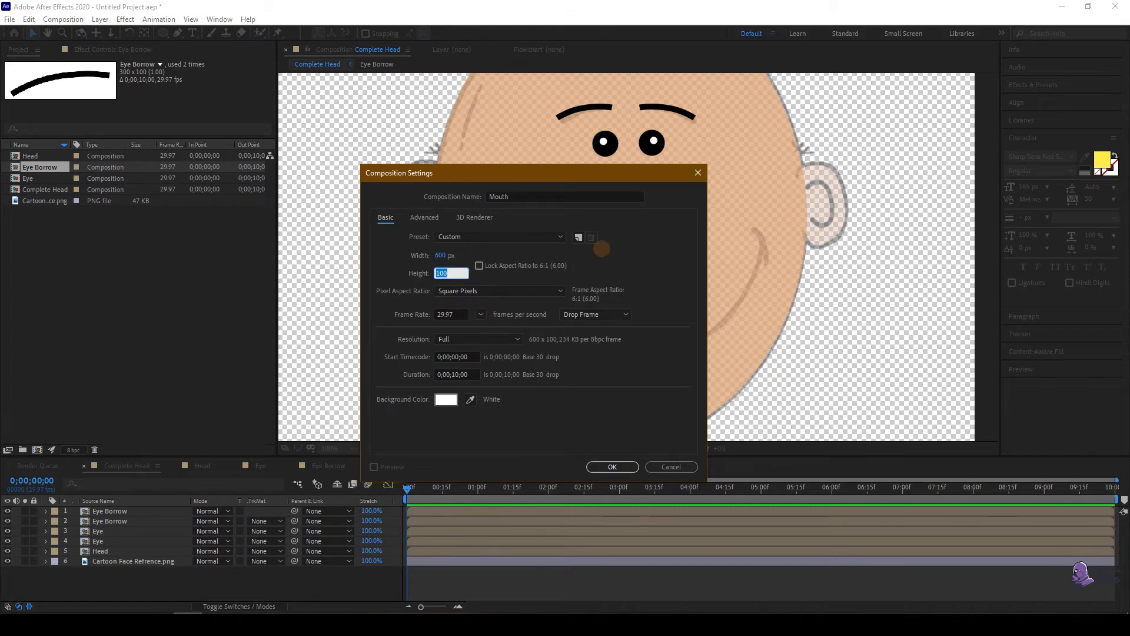
type("300")
key("Tab")
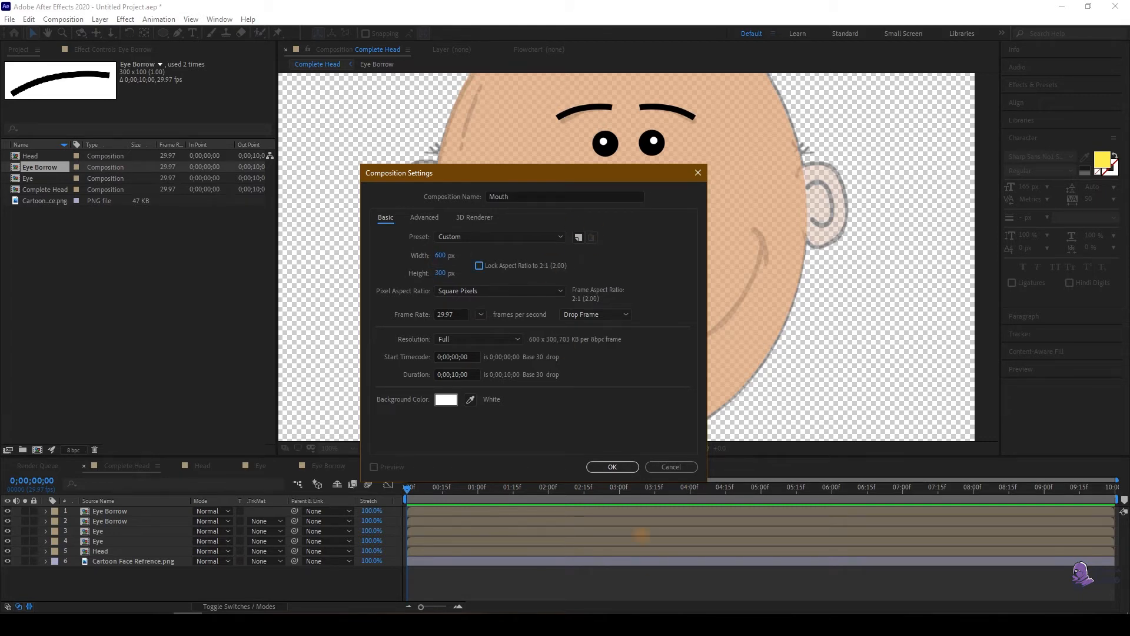
left_click(612, 466)
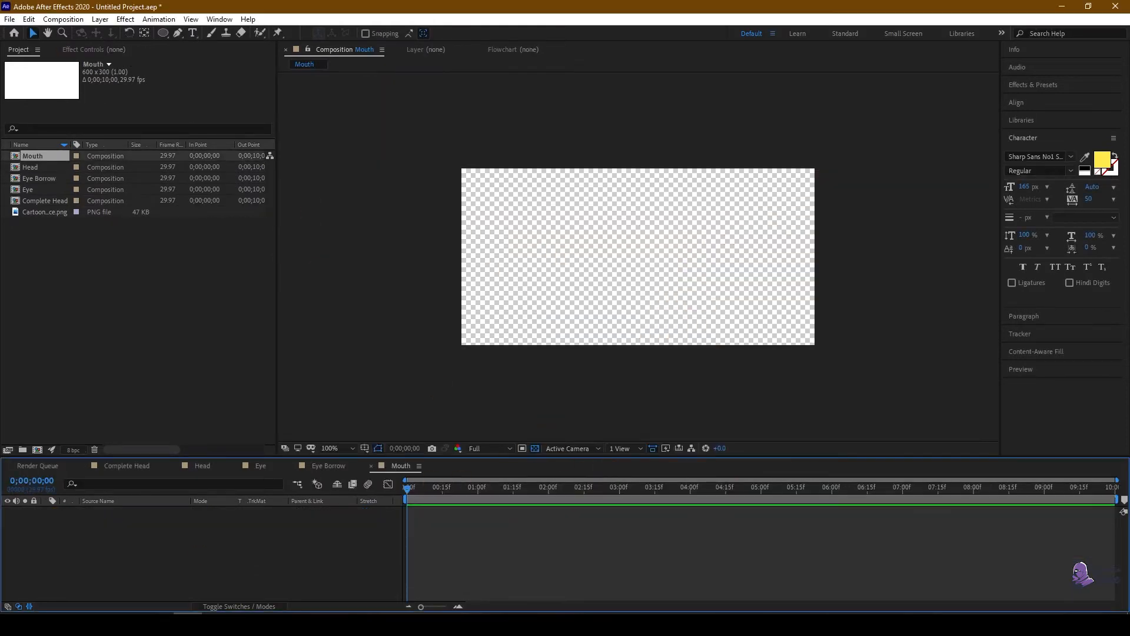
Step: Draw a three-point V-shaped open path across the Mouth composition with the Pen tool, following the reference smile
key("alt+Tab")
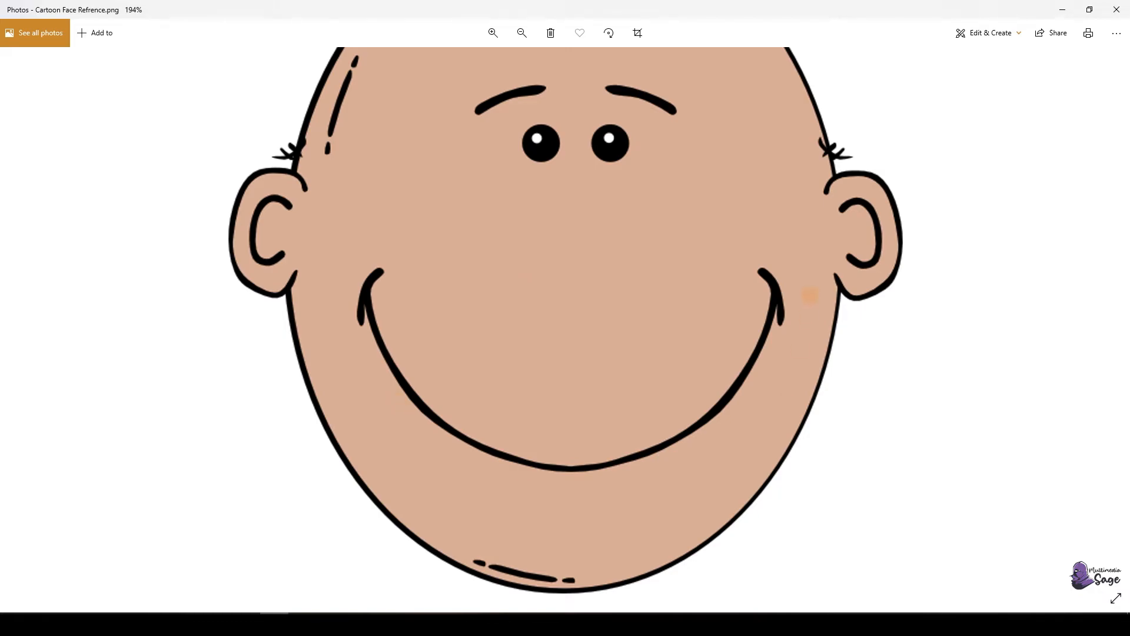
key("alt+Tab")
left_click(177, 33)
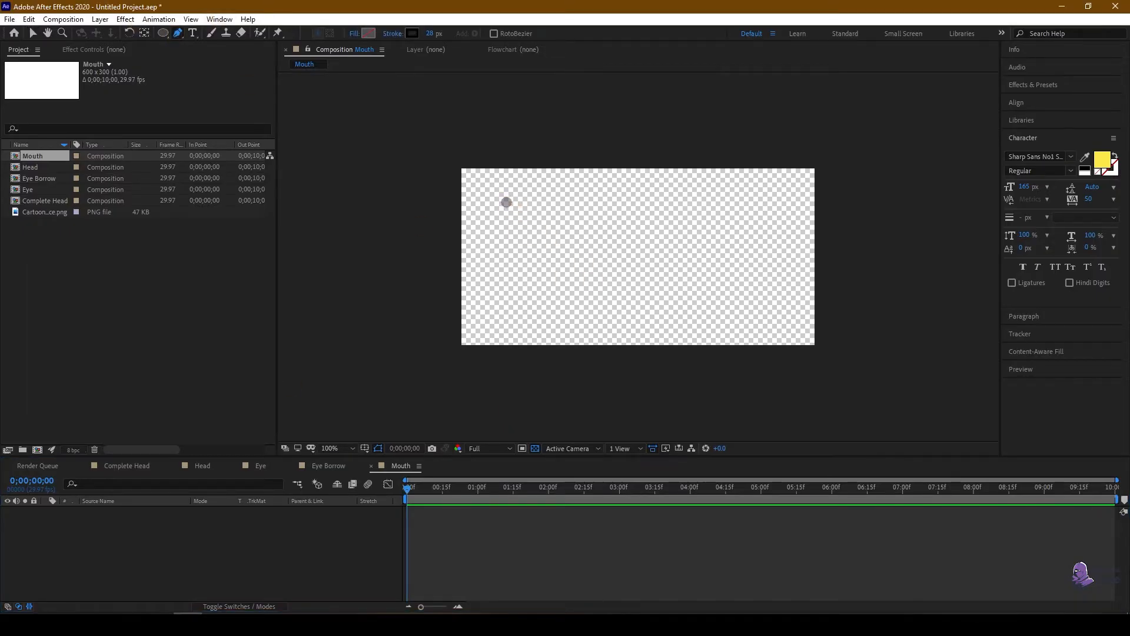
left_click(507, 202)
left_click(643, 319)
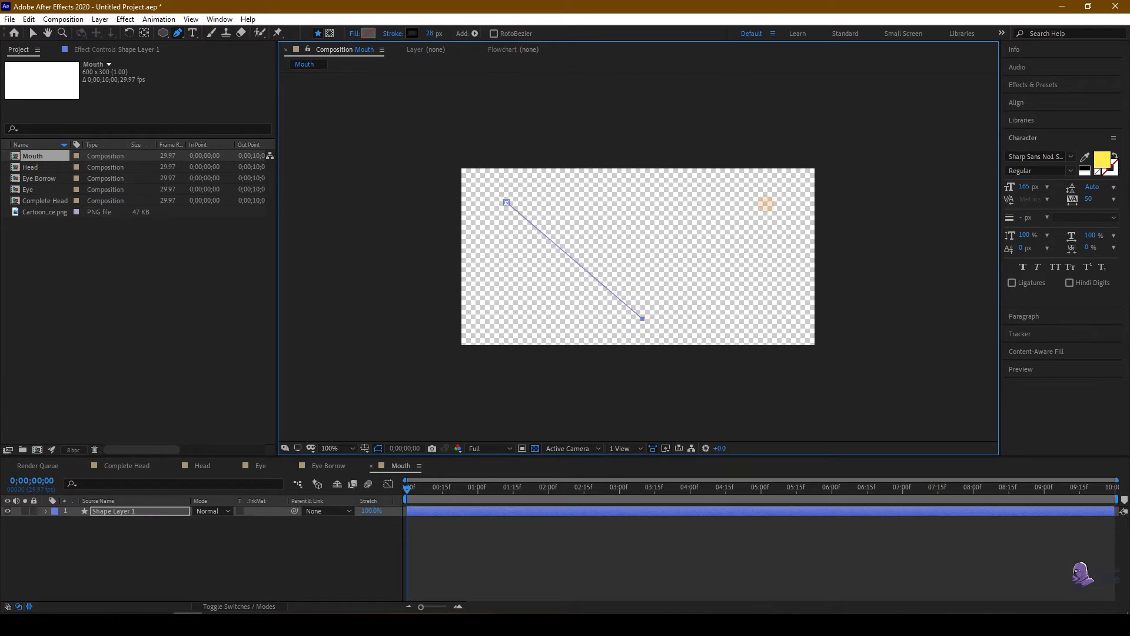
left_click(765, 204)
left_click(33, 33)
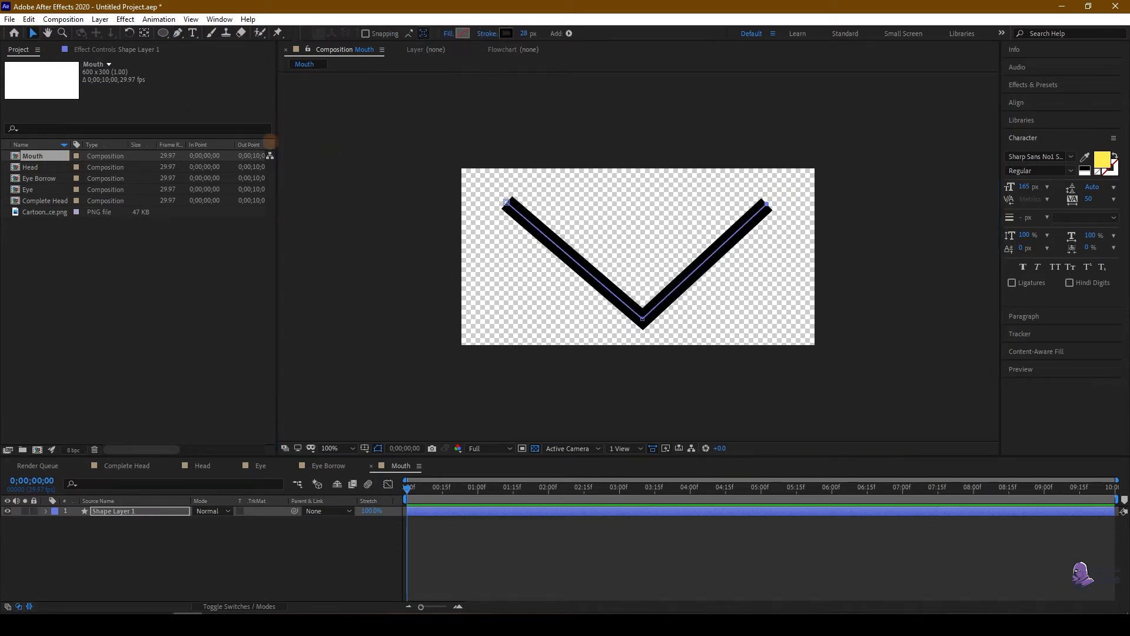
Step: Curve the bottom vertex of the Mouth's V-shaped path into a rounded smile using the Convert Vertex tool
left_click(45, 511)
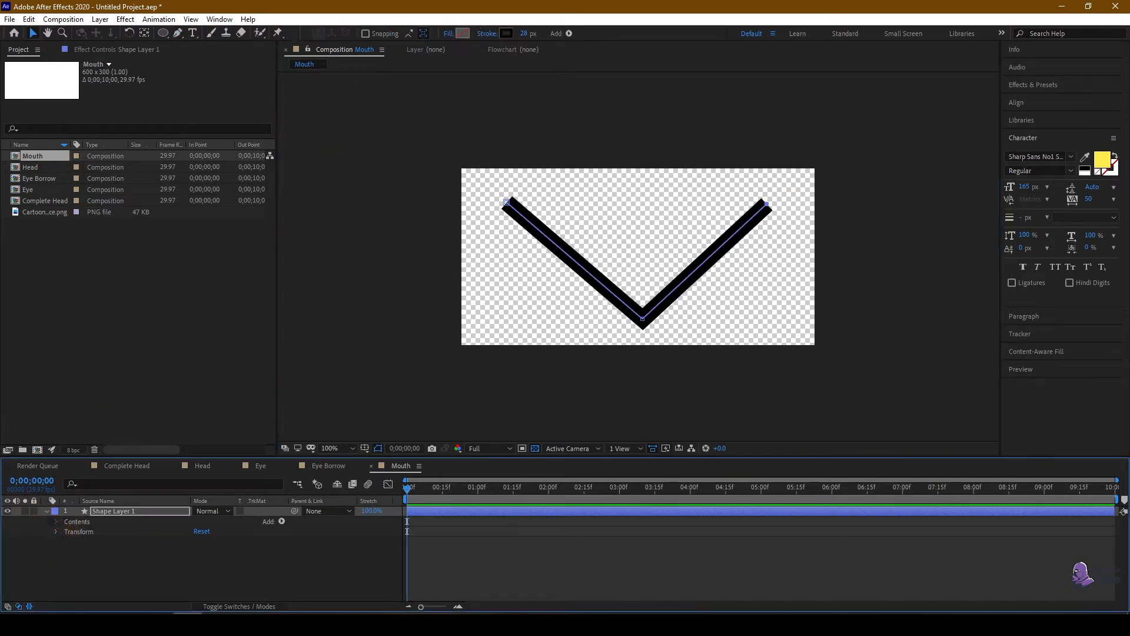
left_click(56, 521)
left_click(67, 532)
left_click(76, 541)
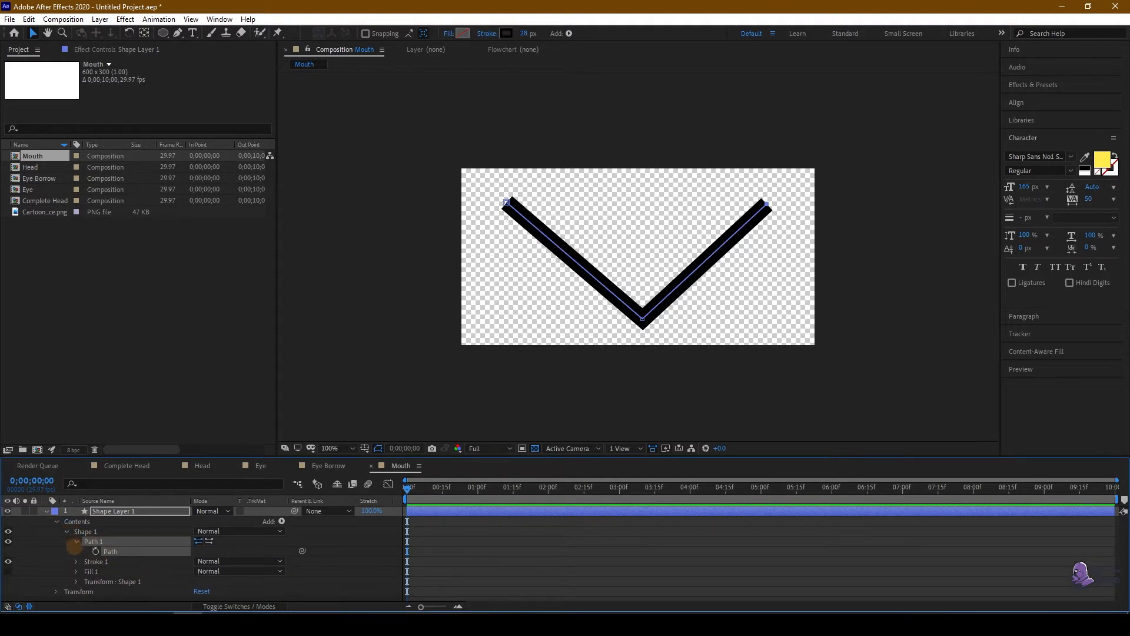
left_click(58, 548)
left_click(92, 542)
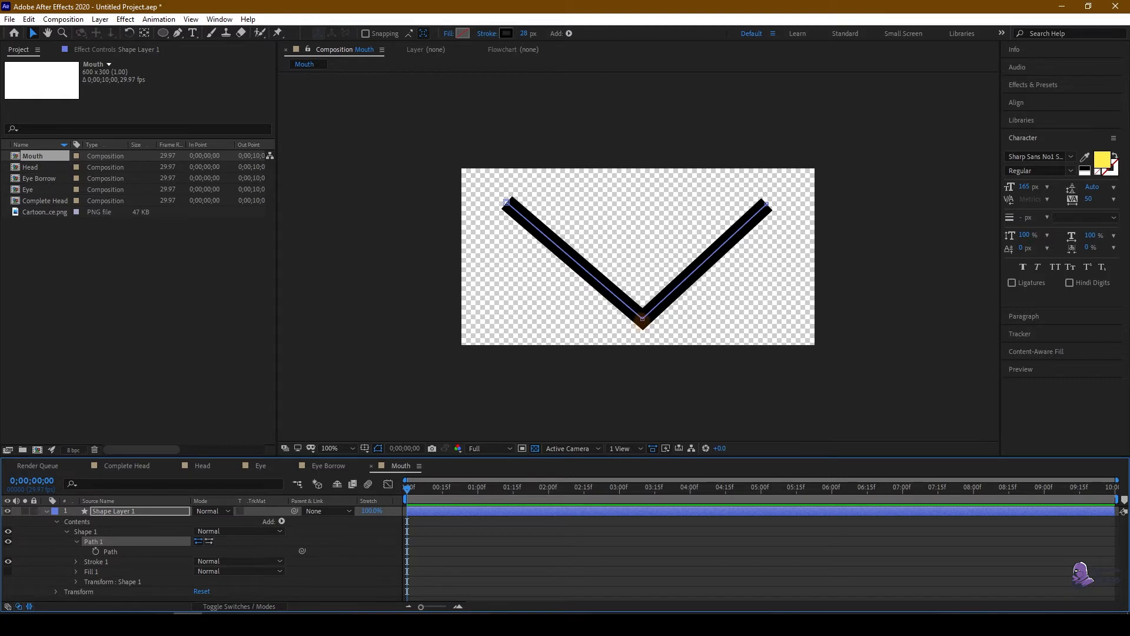
left_click(643, 320)
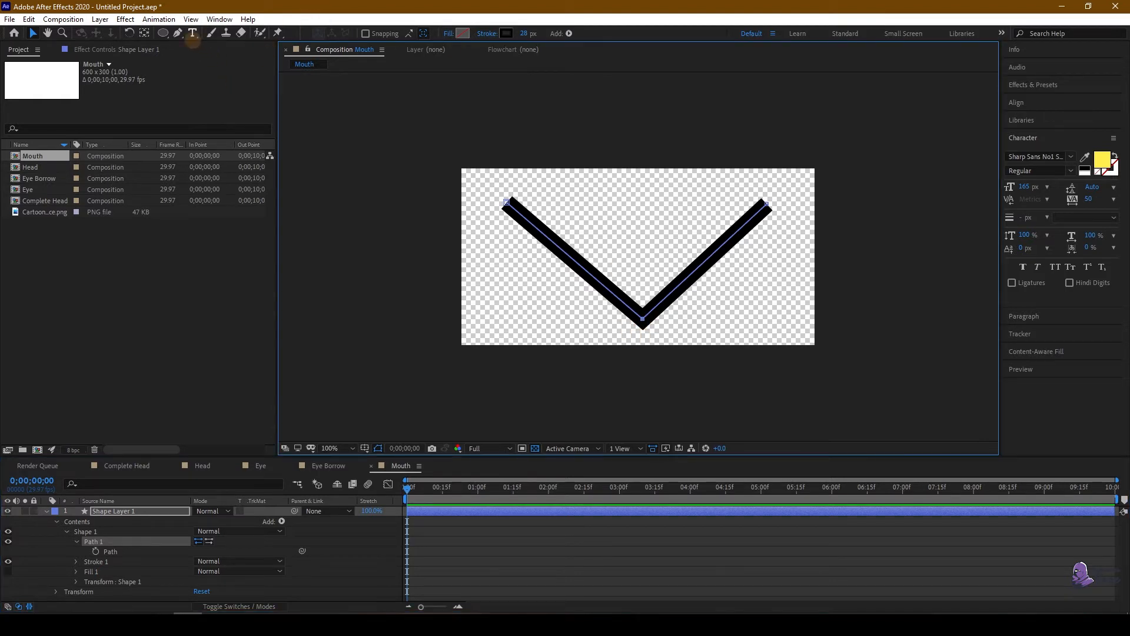
left_click(177, 33)
left_click(178, 33)
left_click(224, 80)
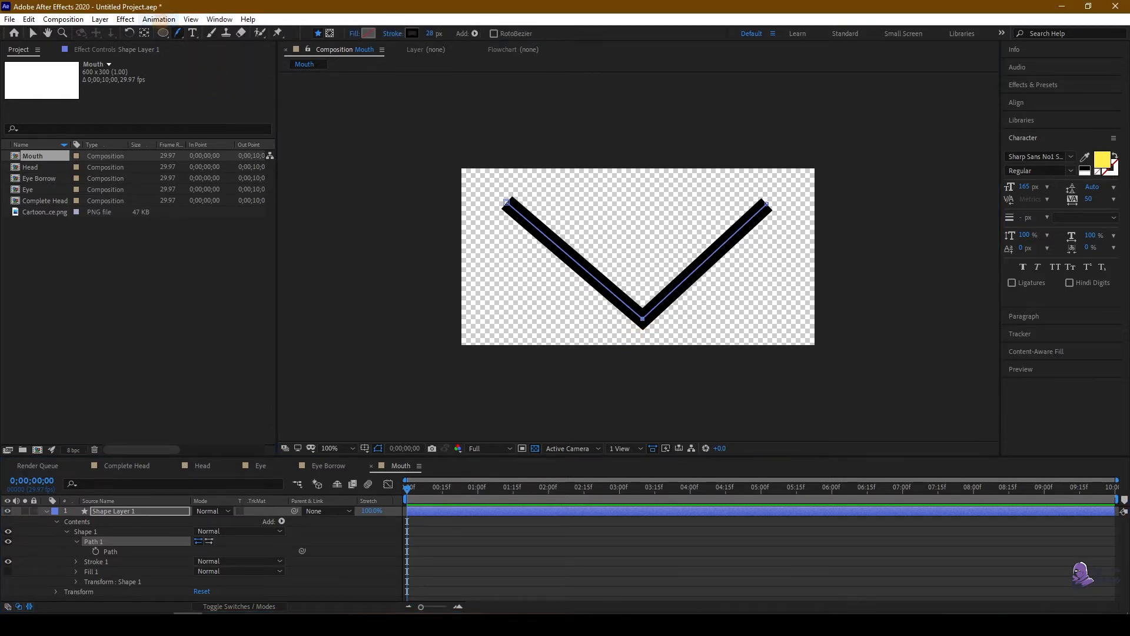
left_click(178, 33)
left_click(223, 74)
left_click_drag(643, 320, 737, 318)
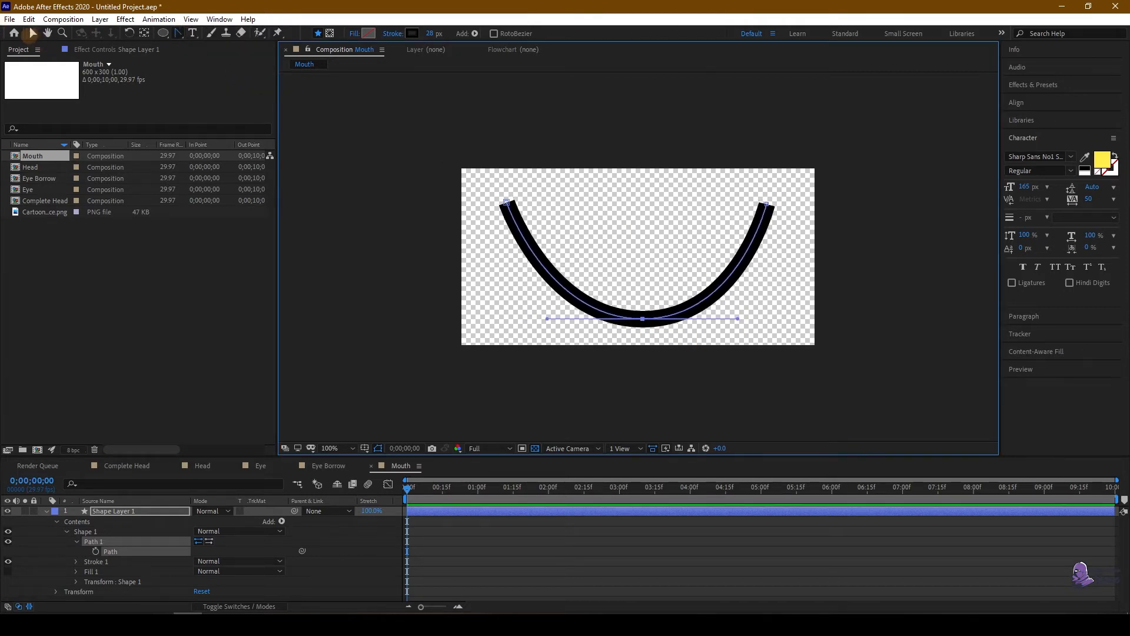
Step: Adjust the height of the smile path's bottom point against the Photos reference image and spread its two end points outward
left_click(33, 33)
left_click(47, 539)
left_click(88, 541)
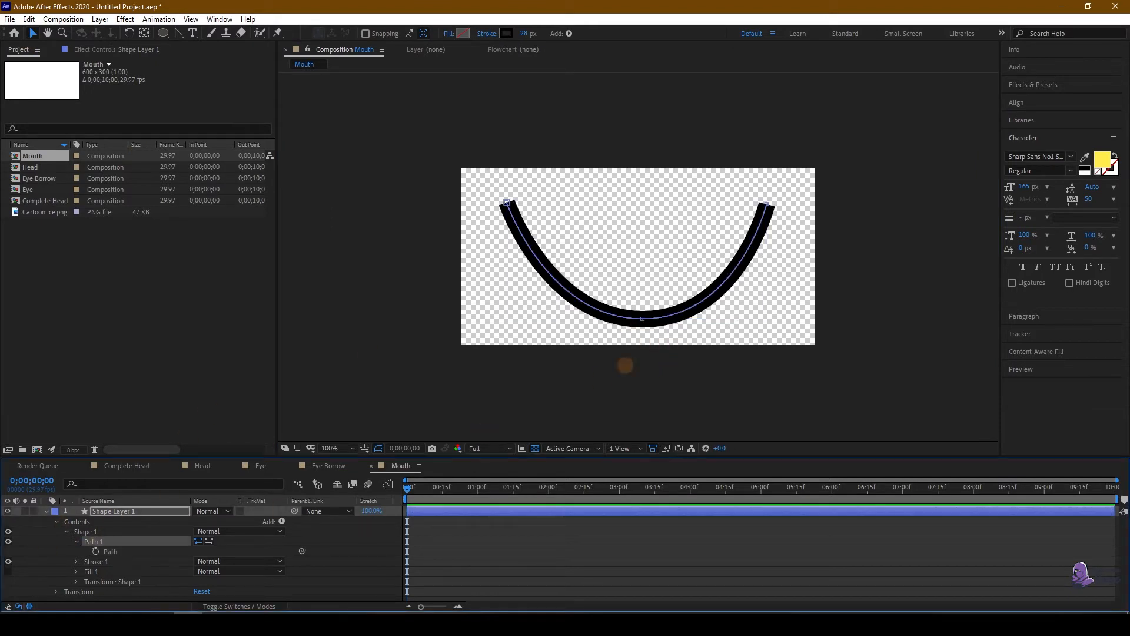
left_click_drag(643, 318, 642, 302)
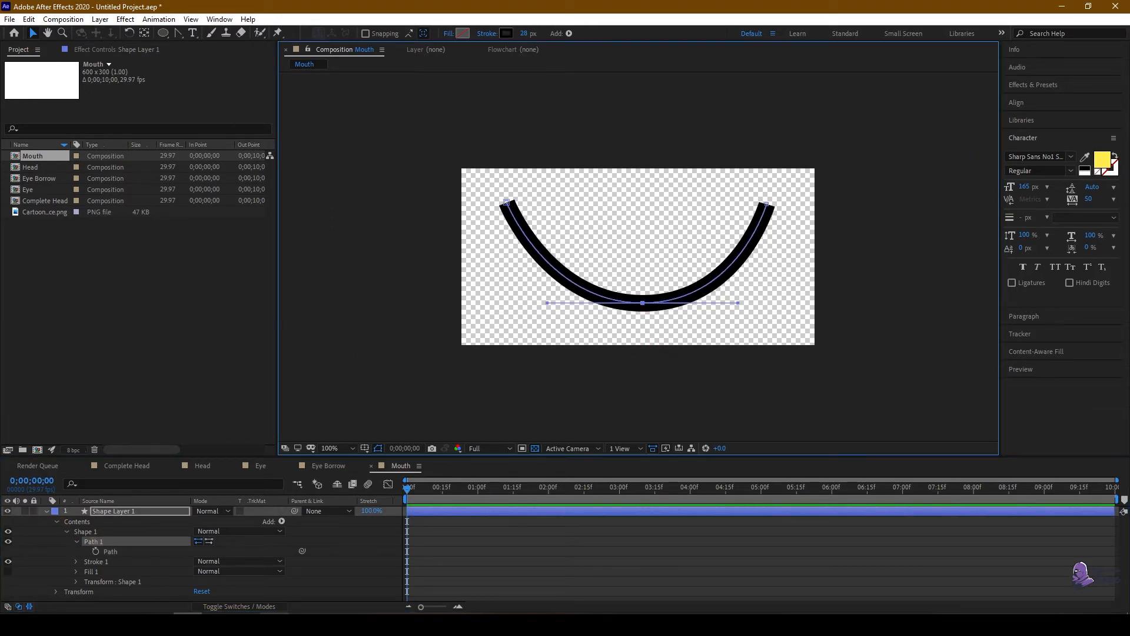
key("alt+Tab")
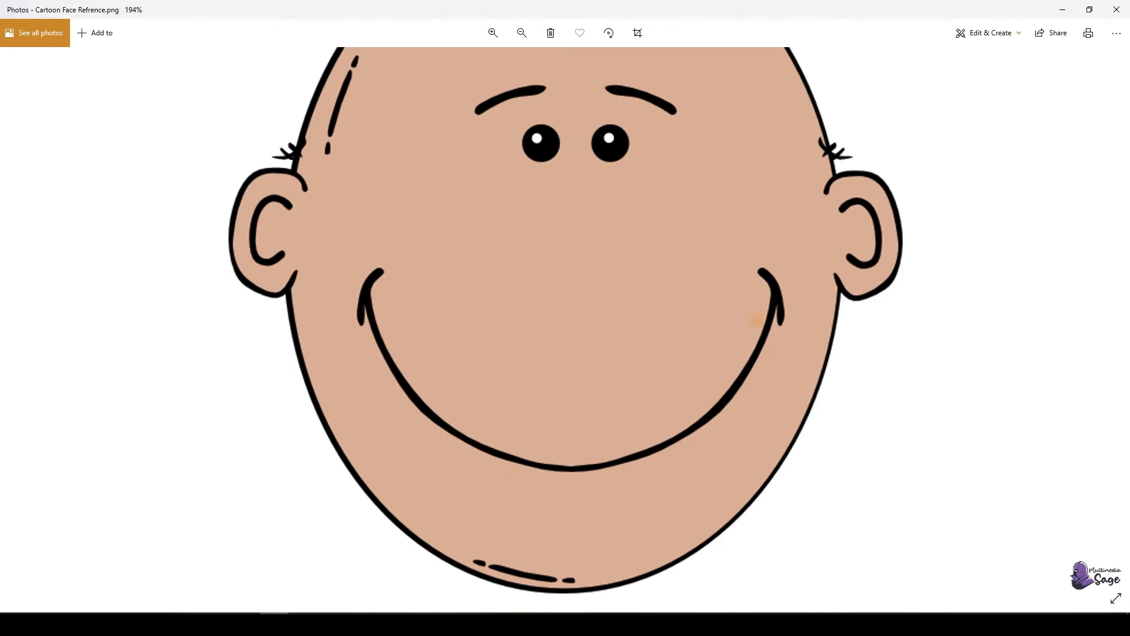
key("alt+Tab")
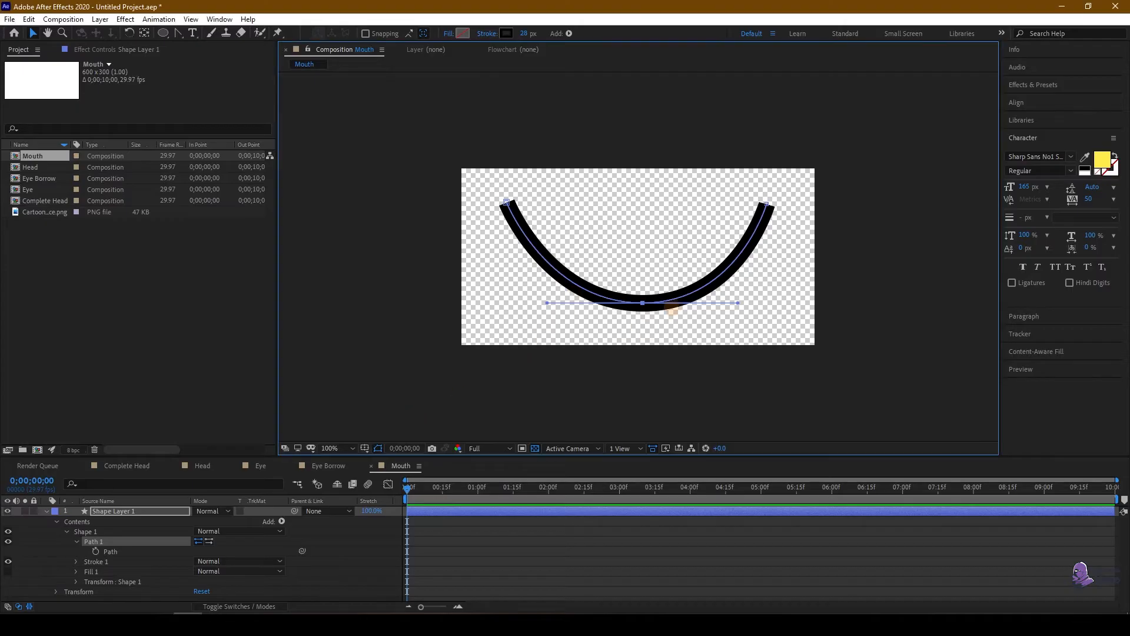
left_click_drag(642, 303, 642, 316)
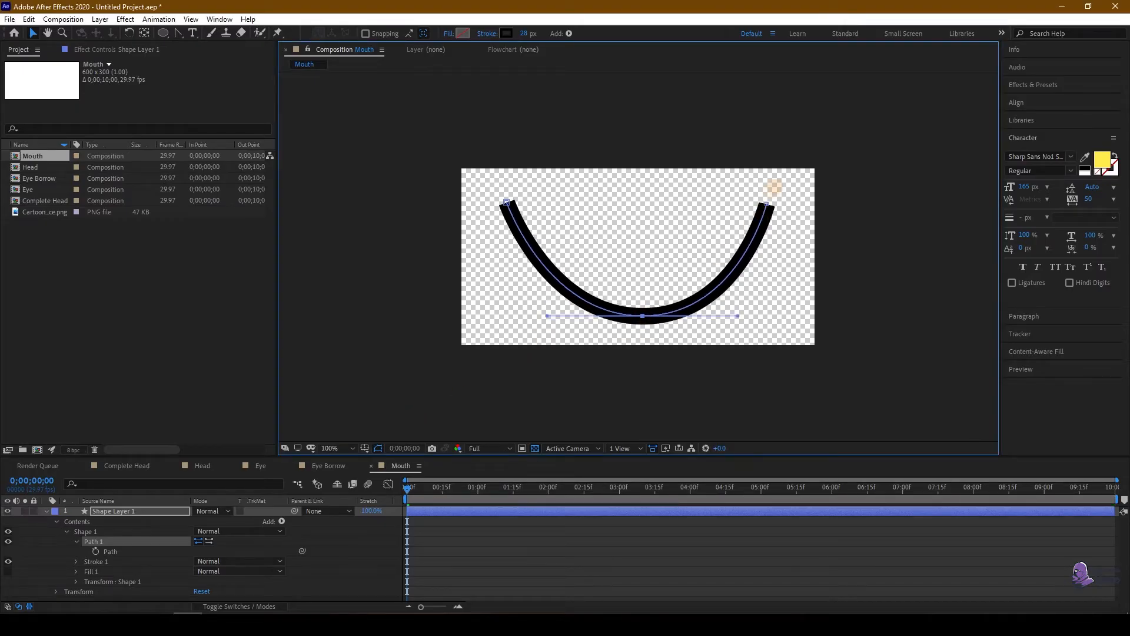
left_click_drag(765, 205, 790, 204)
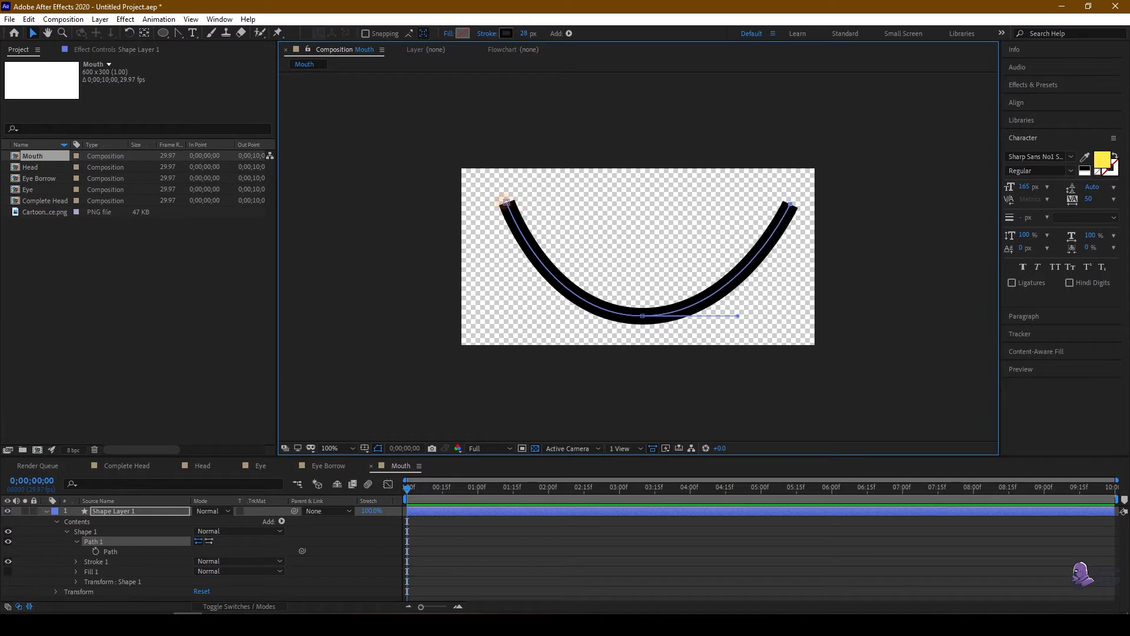
left_click_drag(506, 201, 484, 201)
left_click(85, 532)
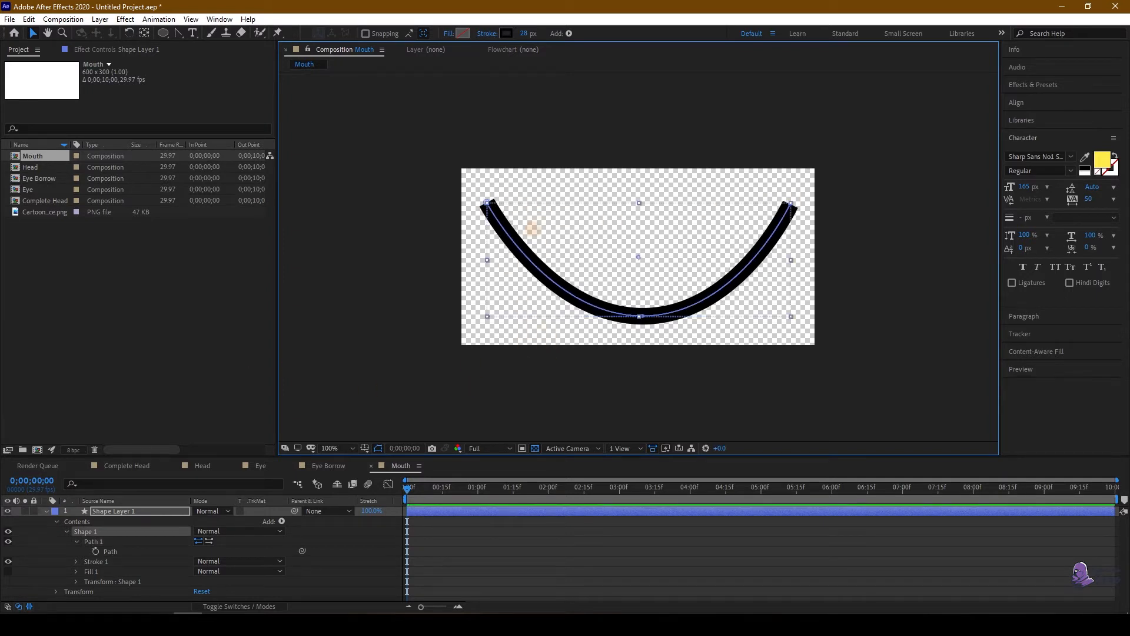
Step: Add the Mouth composition as the top layer of Complete Head
left_click(121, 464)
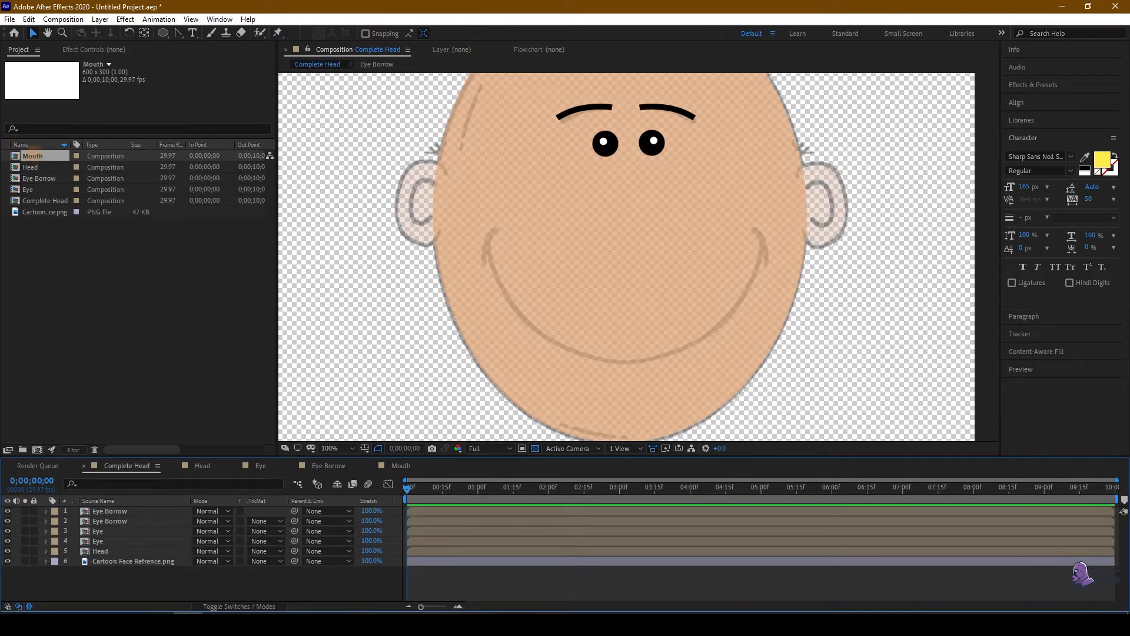
mouse_move(32, 155)
left_mouse_down()
mouse_move(109, 424)
mouse_move(116, 509)
left_mouse_up()
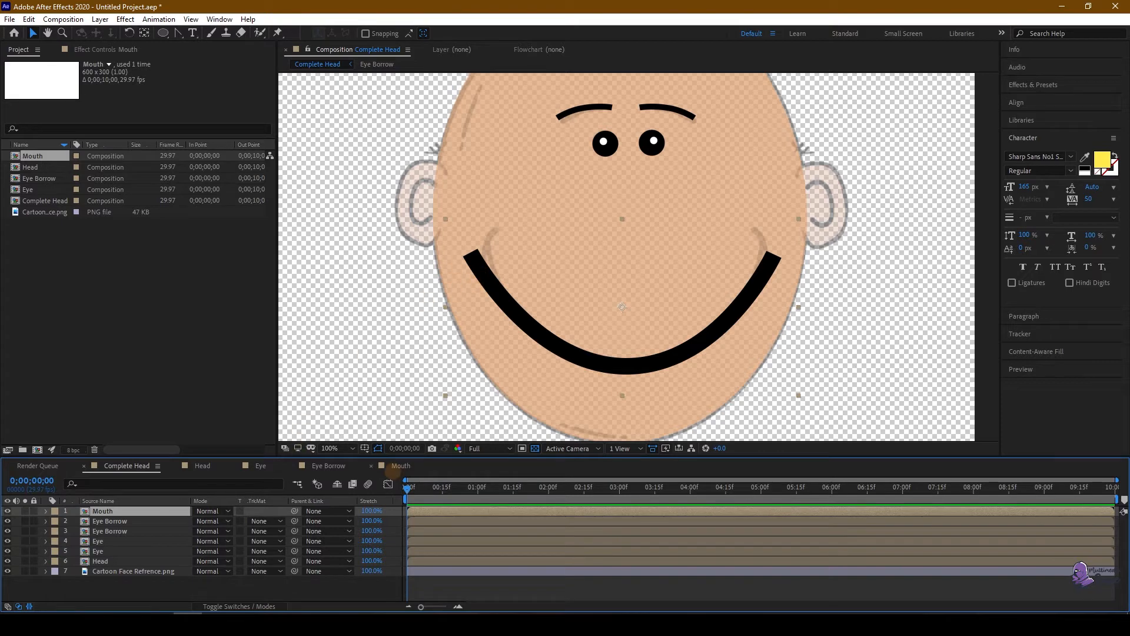
Step: Reduce the smile's stroke width in the Mouth composition to 10 px, checking its thickness in Complete Head
left_click(401, 465)
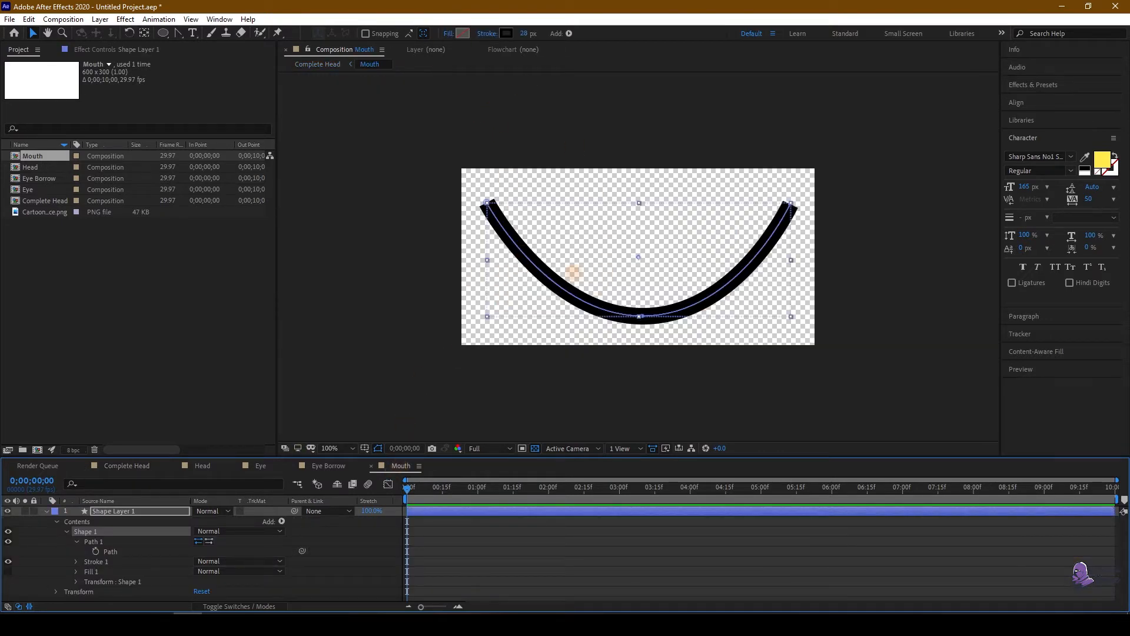
left_click_drag(527, 34, 519, 34)
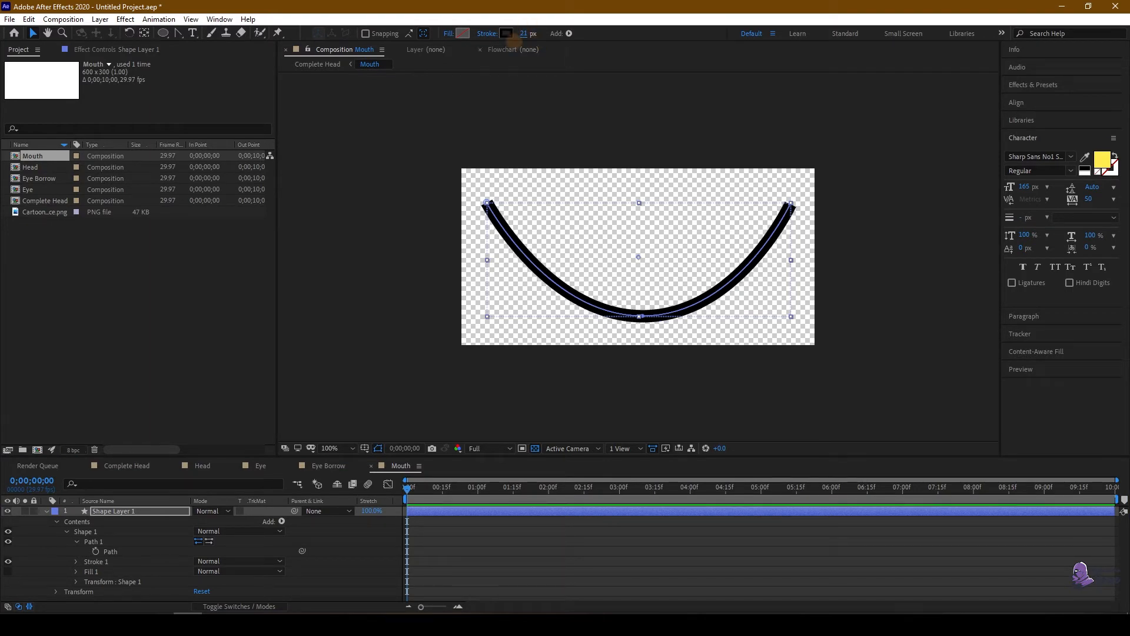
left_click(125, 466)
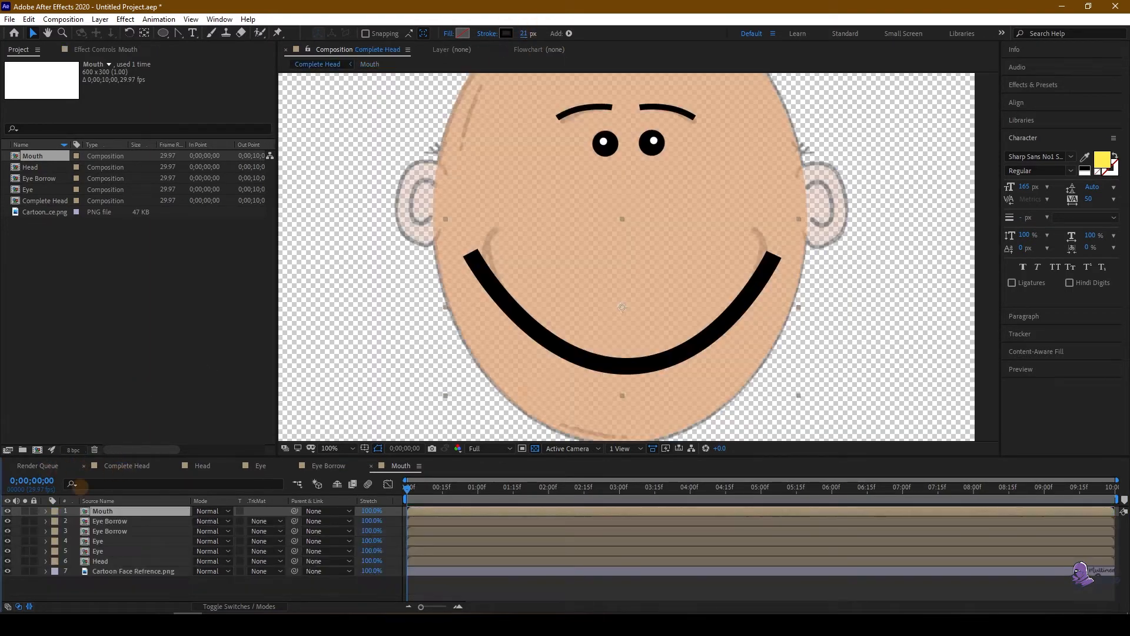
left_click(402, 466)
left_click_drag(527, 33, 518, 33)
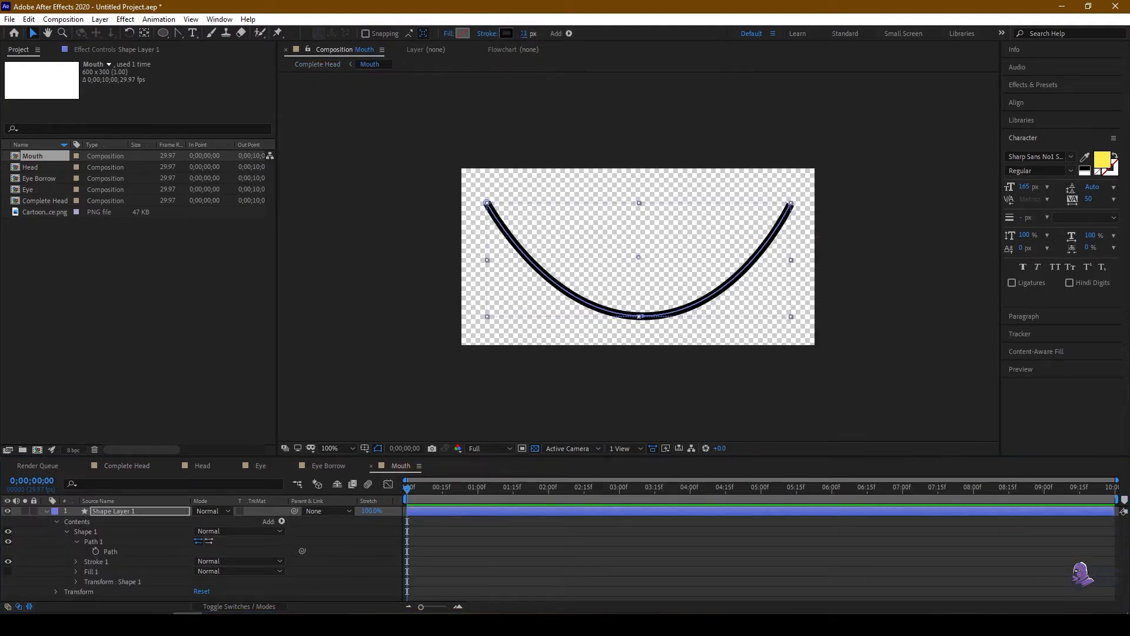
left_click(127, 465)
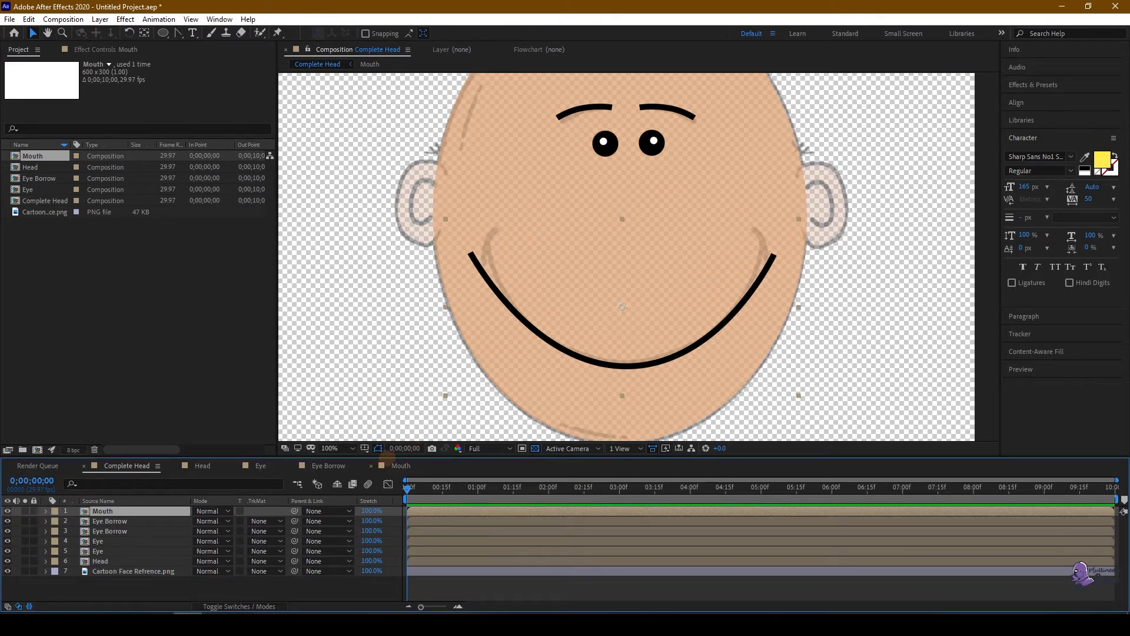
Step: Move both end points of the smile path inward in the Mouth composition and check the fit against the reference in Complete Head
left_click(400, 466)
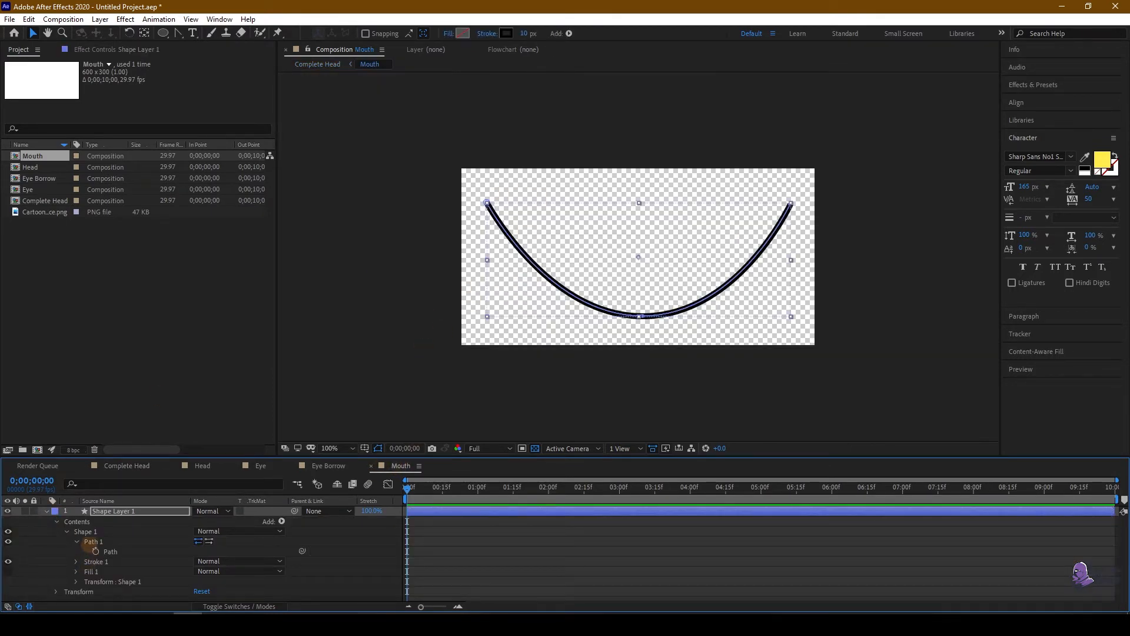
left_click(91, 542)
left_click_drag(487, 204, 502, 202)
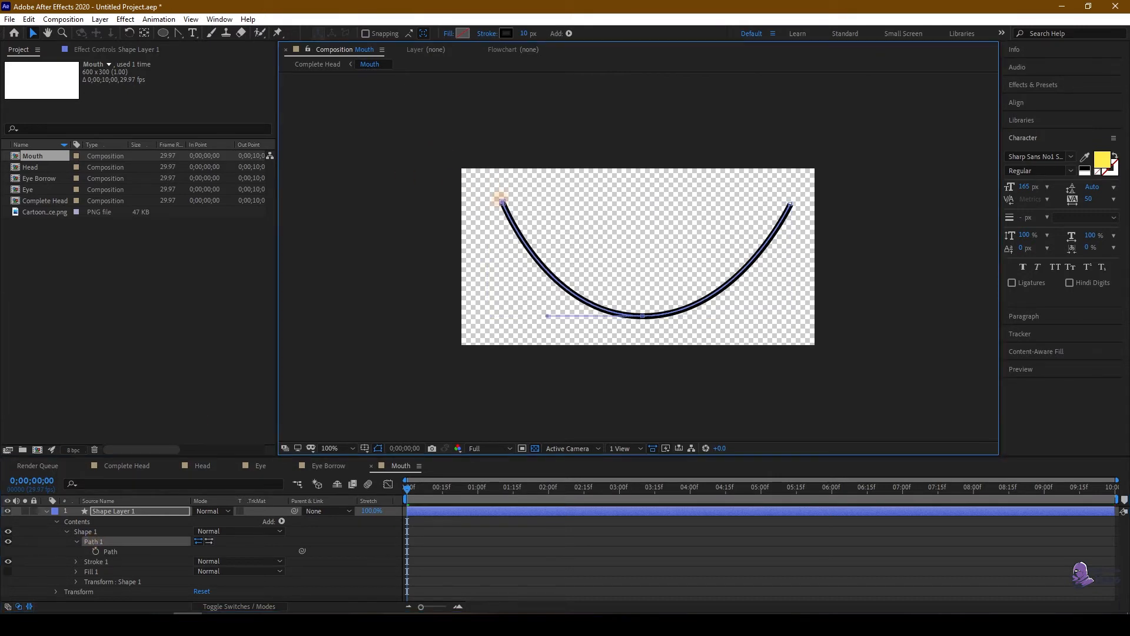
left_click_drag(790, 205, 775, 204)
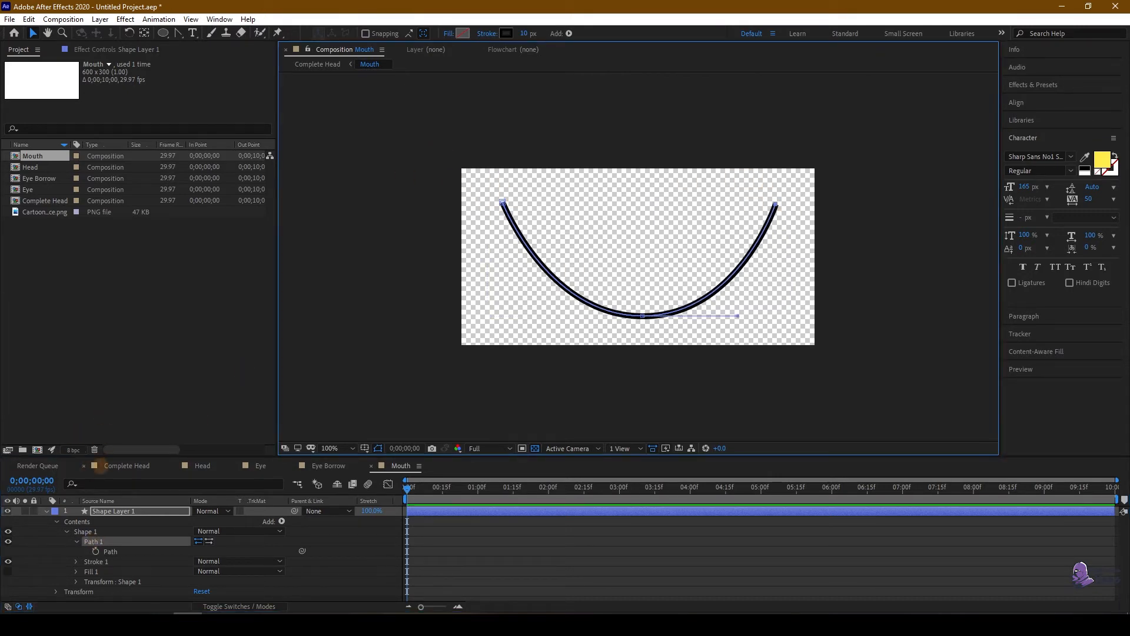
left_click(101, 466)
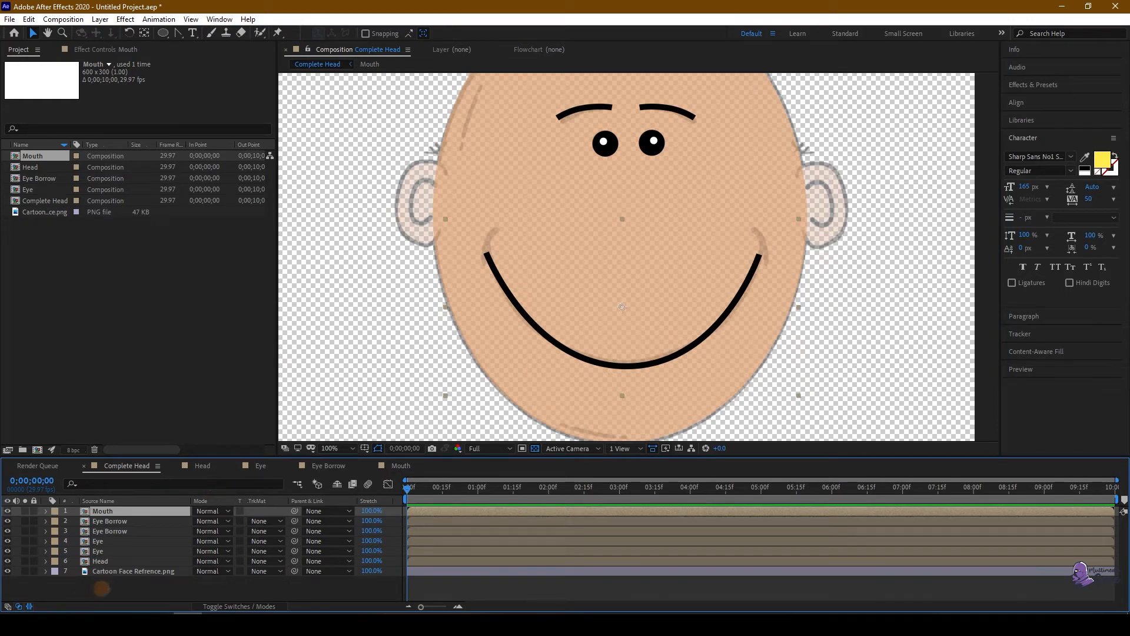
left_click(121, 583)
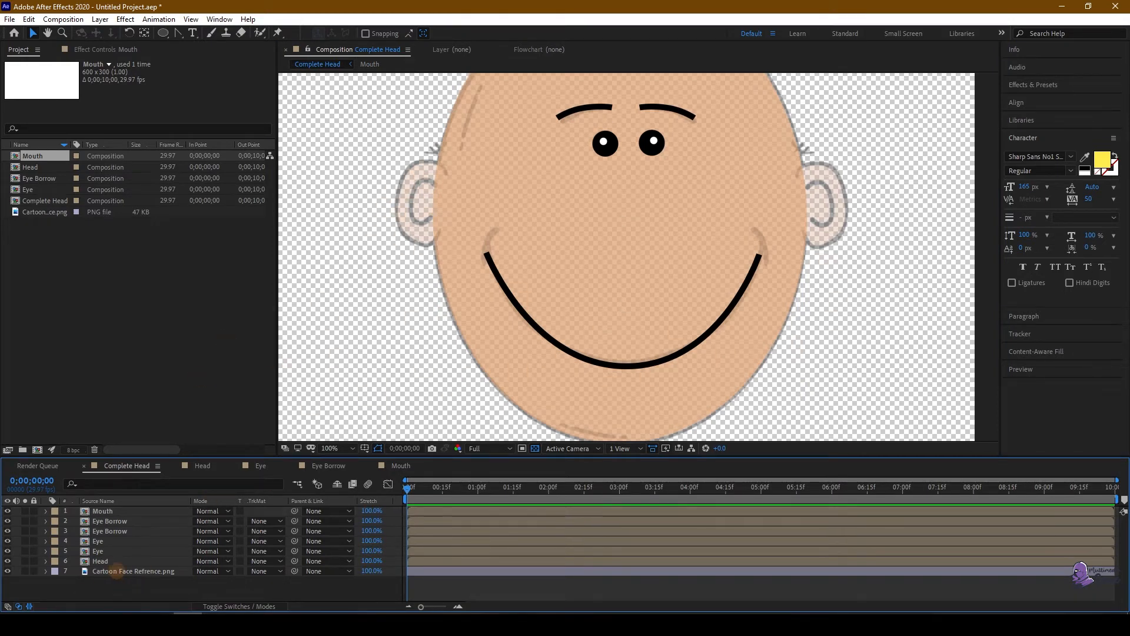
Step: Create a new 300 × 150 px composition, keeping the default name
left_click(63, 18)
left_click(63, 18)
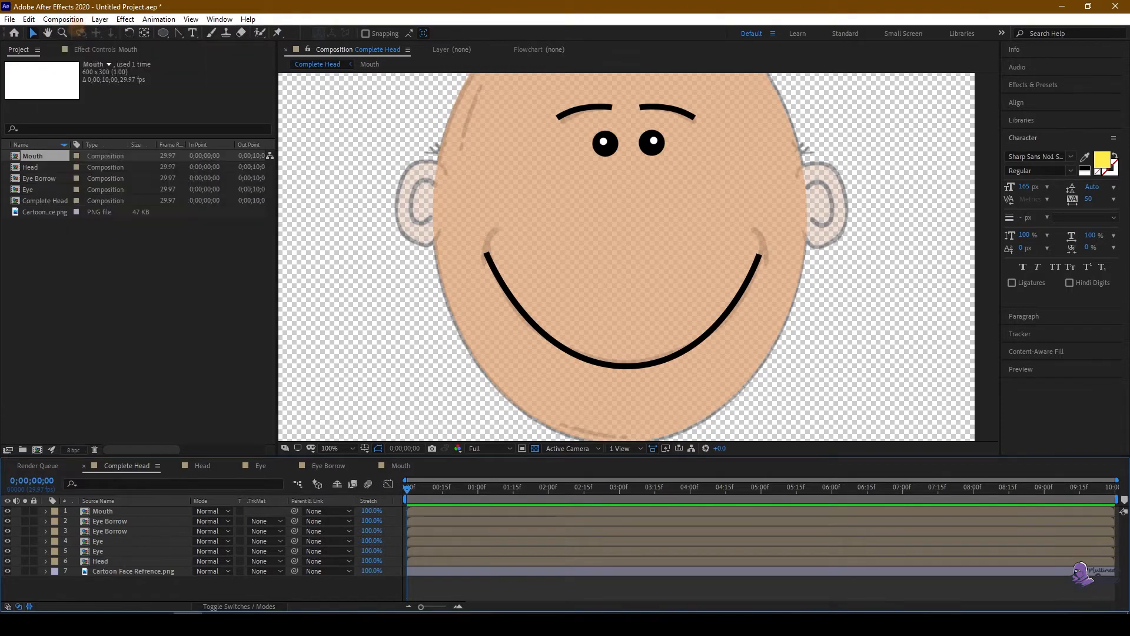
left_click(63, 19)
left_click(70, 34)
left_click(443, 256)
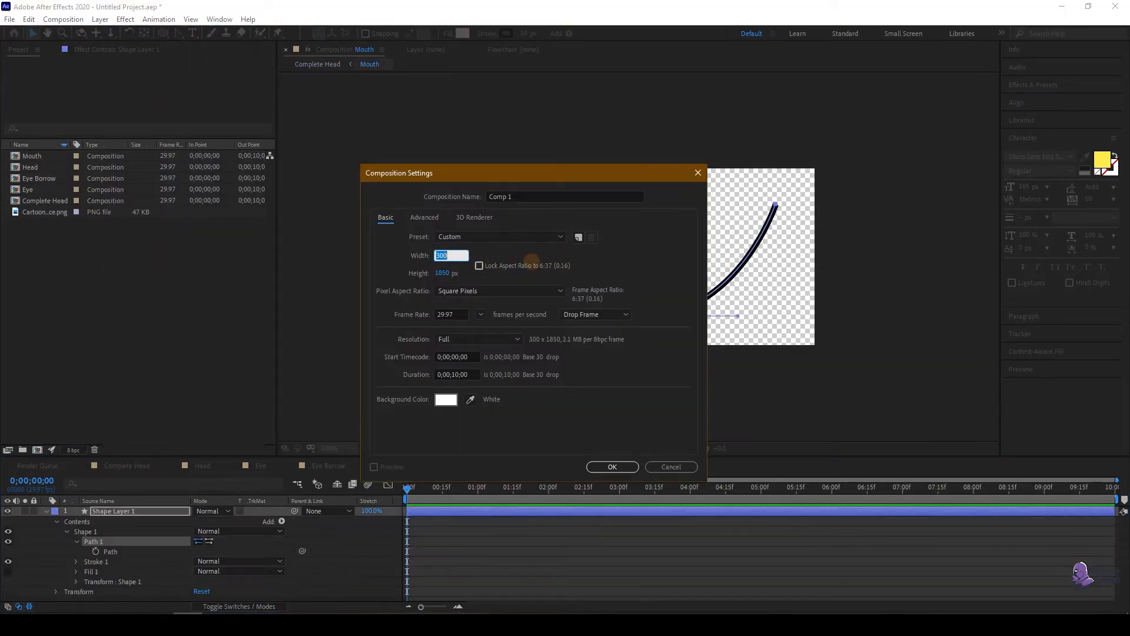
type("300")
key("Tab")
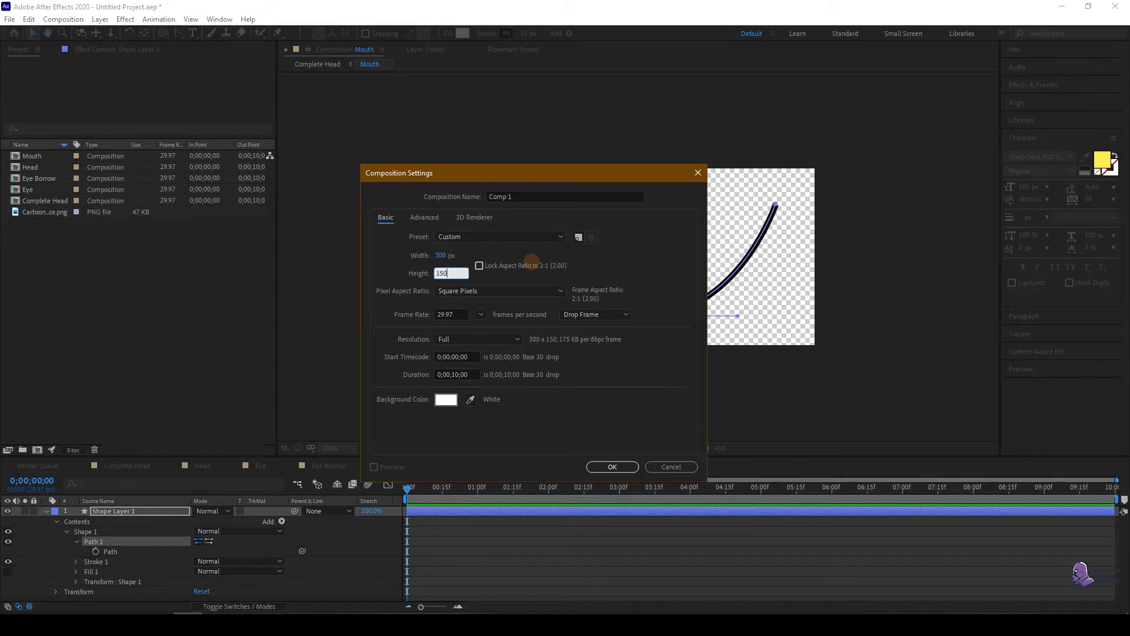
left_click(612, 466)
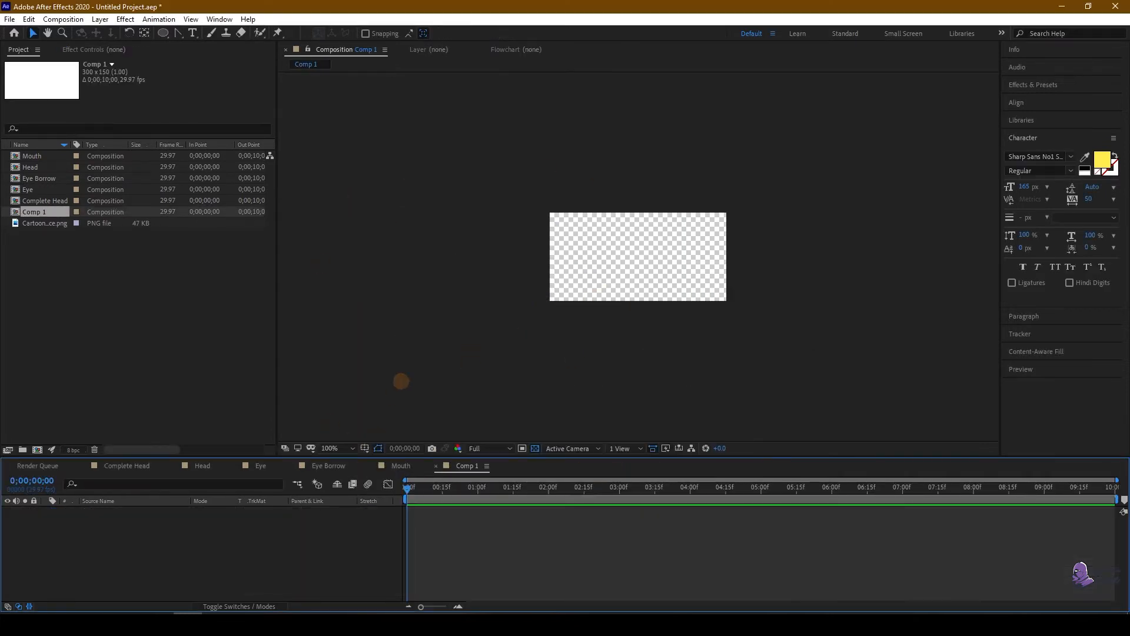
Step: Copy the Cartoon Face Refrence.png layer from Complete Head and rename the Comp 1 composition as Ear
left_click(120, 466)
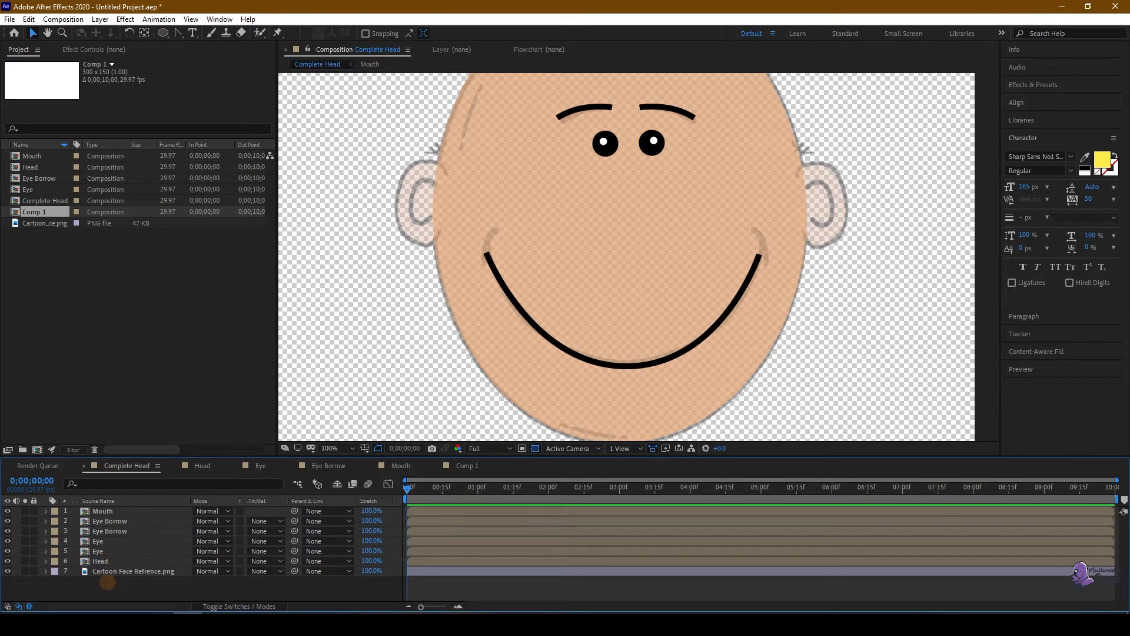
left_click(118, 573)
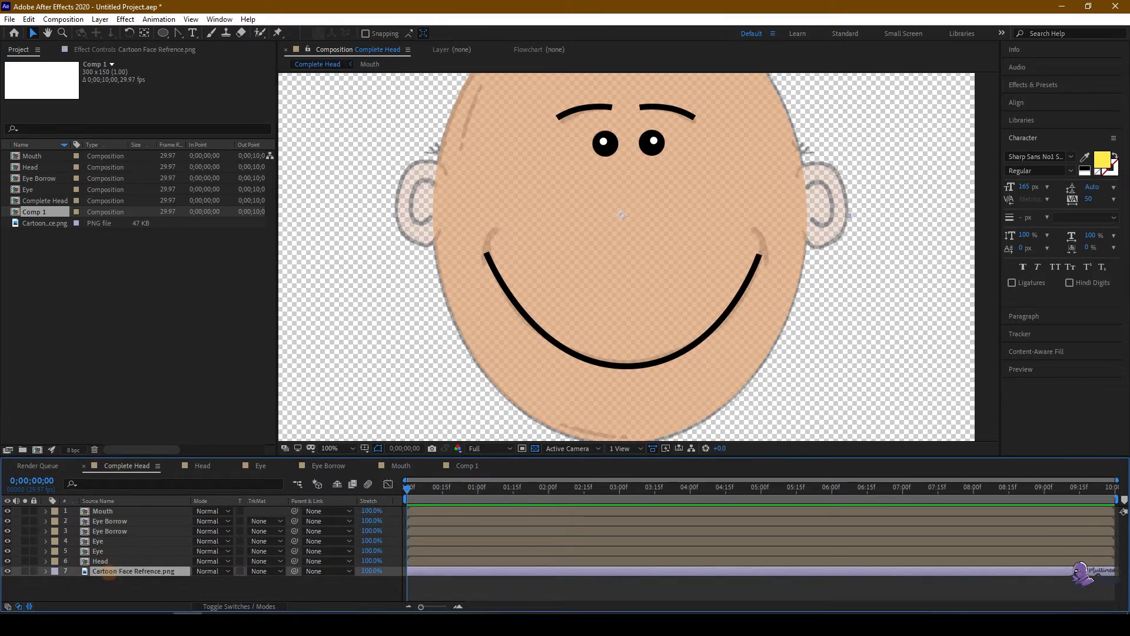
left_click(465, 466)
right_click(462, 170)
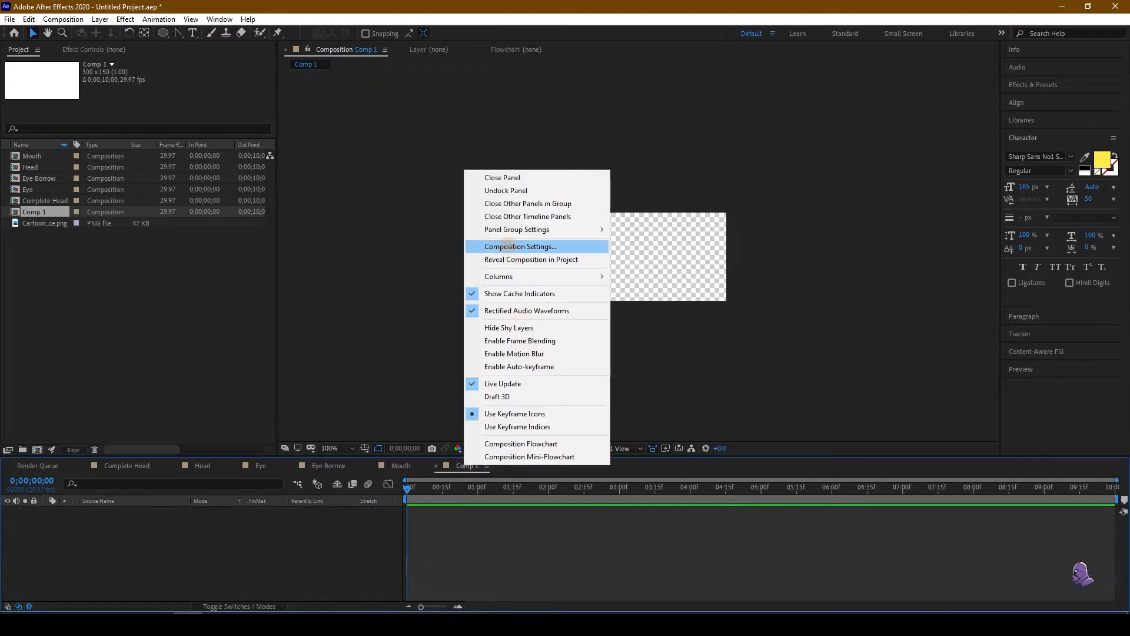
left_click(506, 242)
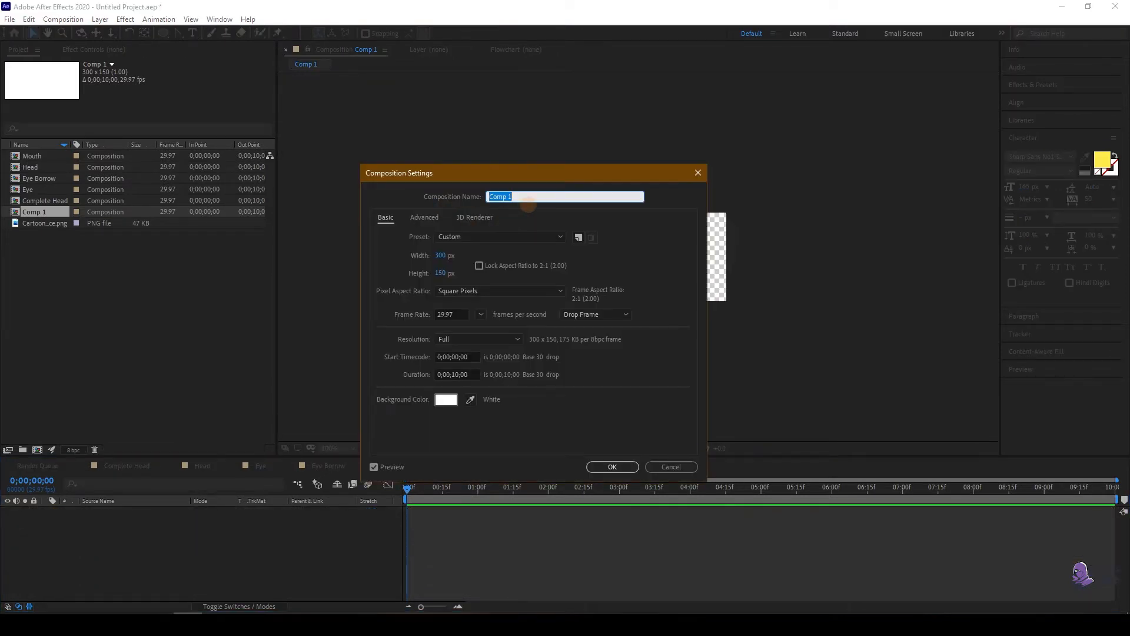
key("Return")
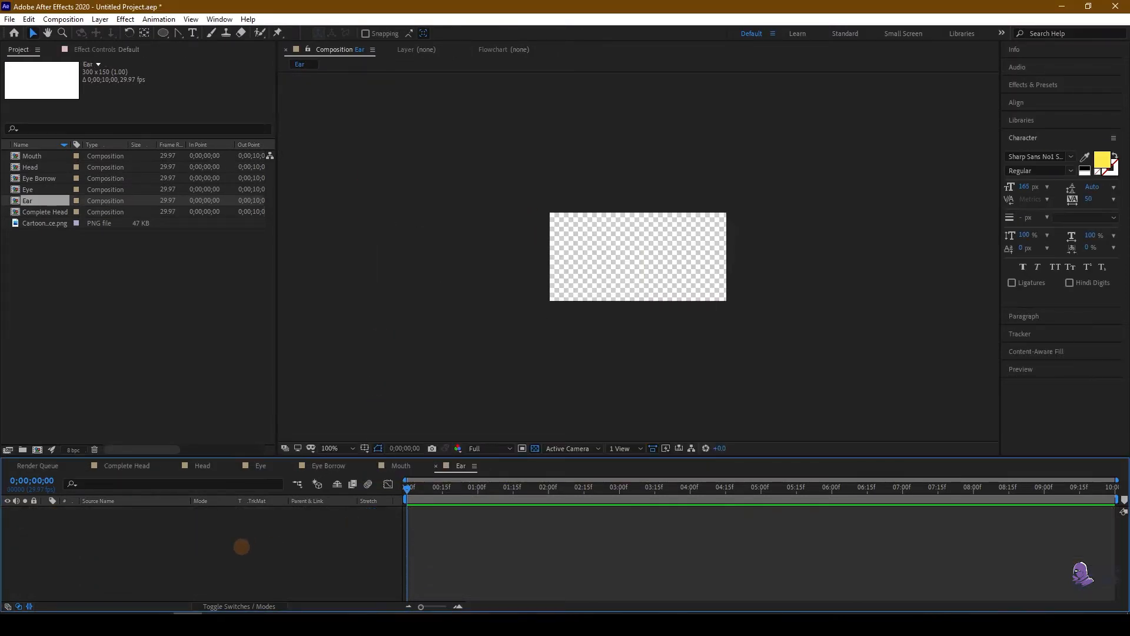
Step: Add Cartoon Face Refrence.png to the Ear composition, scale it to about 113% and position its left-hand ear within the frame
left_click_drag(44, 223, 239, 545)
left_click_drag(785, 414, 828, 268)
key("s")
left_click_drag(212, 521, 675, 303)
left_click_drag(828, 269, 803, 267)
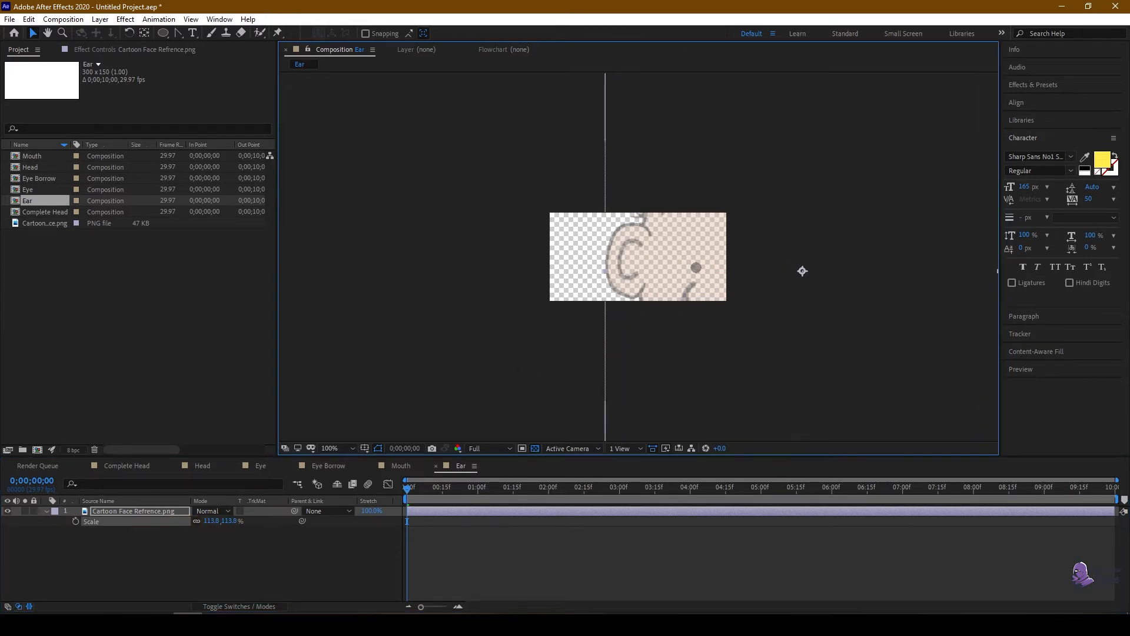
Step: Set the Ear composition's width to 150 px and height to 300 px in its composition settings
right_click(453, 465)
left_click(507, 245)
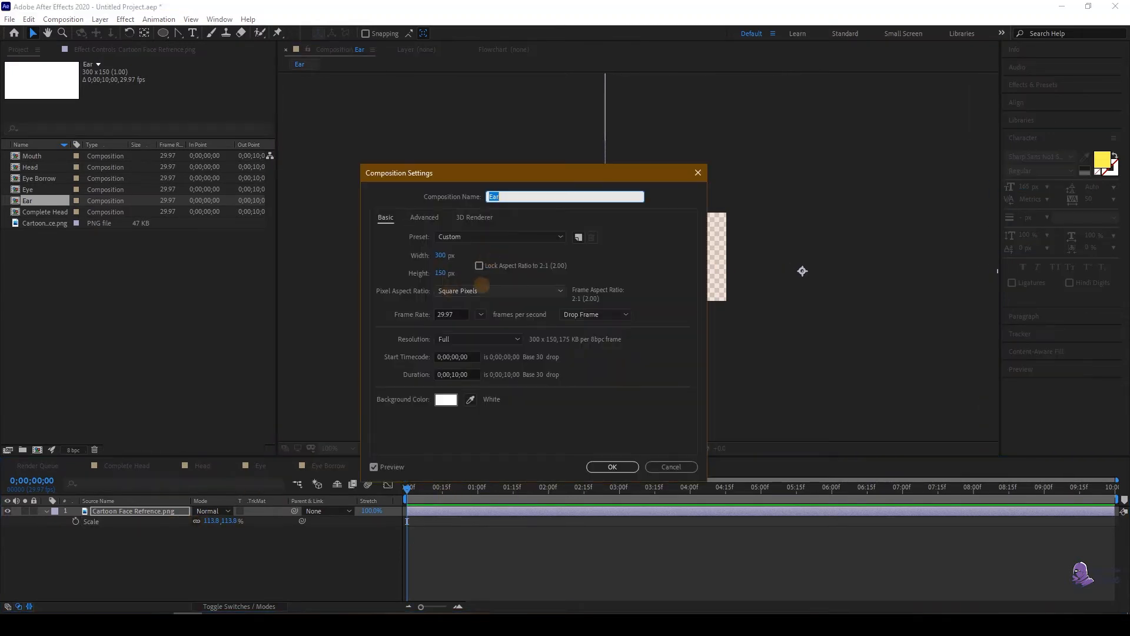
left_click(441, 255)
type("11")
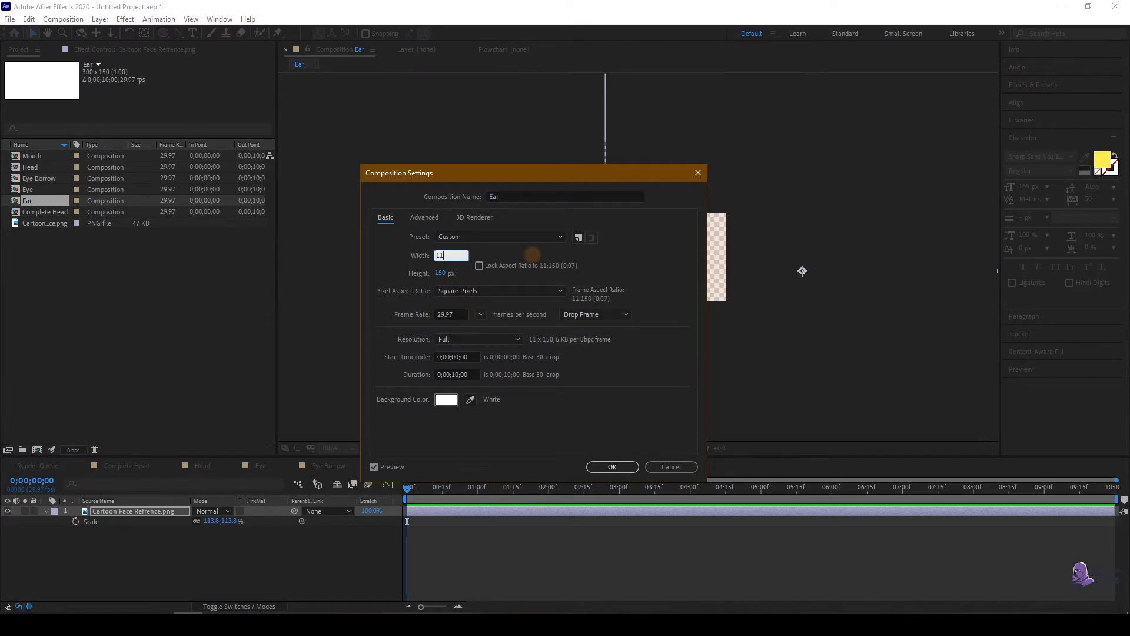
key("BackSpace")
type("50")
key("Tab")
type("4")
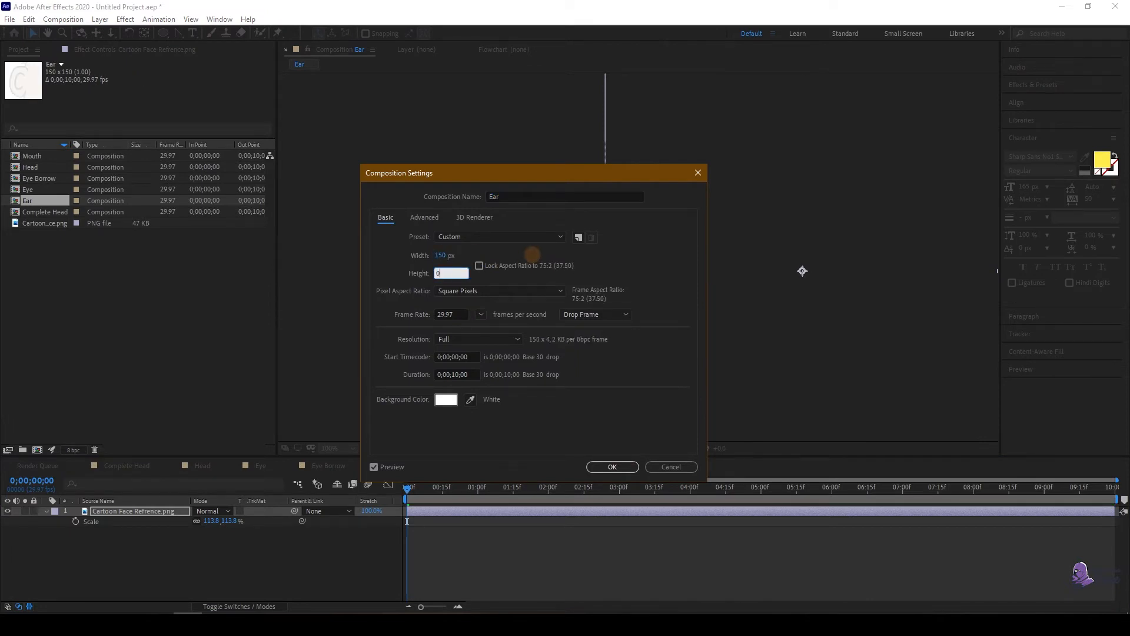
type("00")
key("Tab")
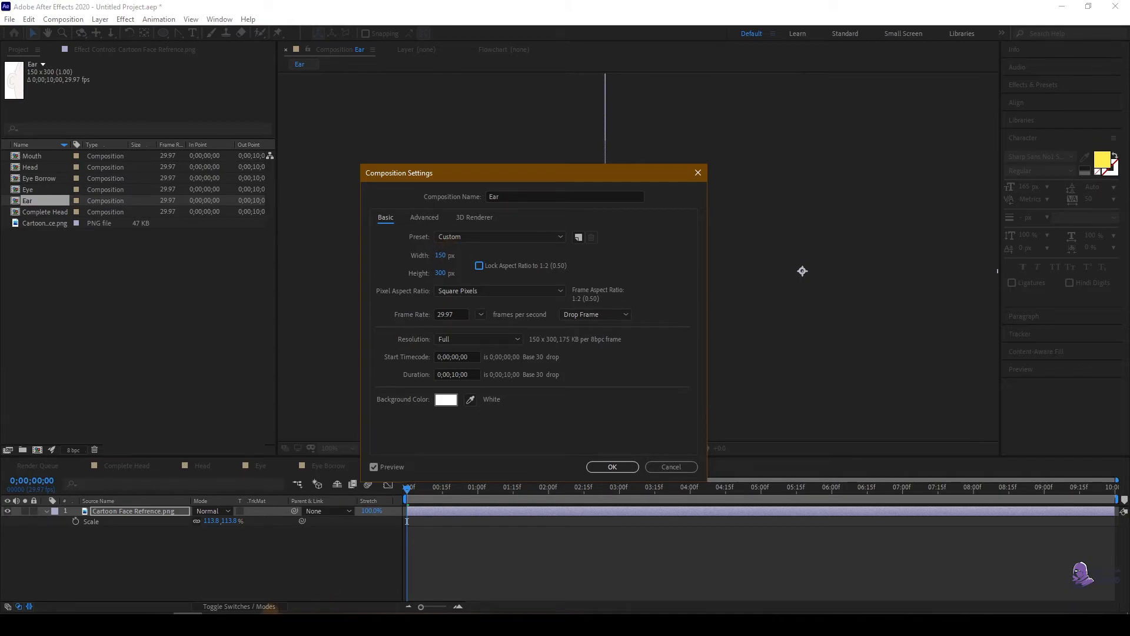
Step: Check the ear's proportions in the reference image in Photos, return to After Effects and apply the composition settings
left_click(271, 607)
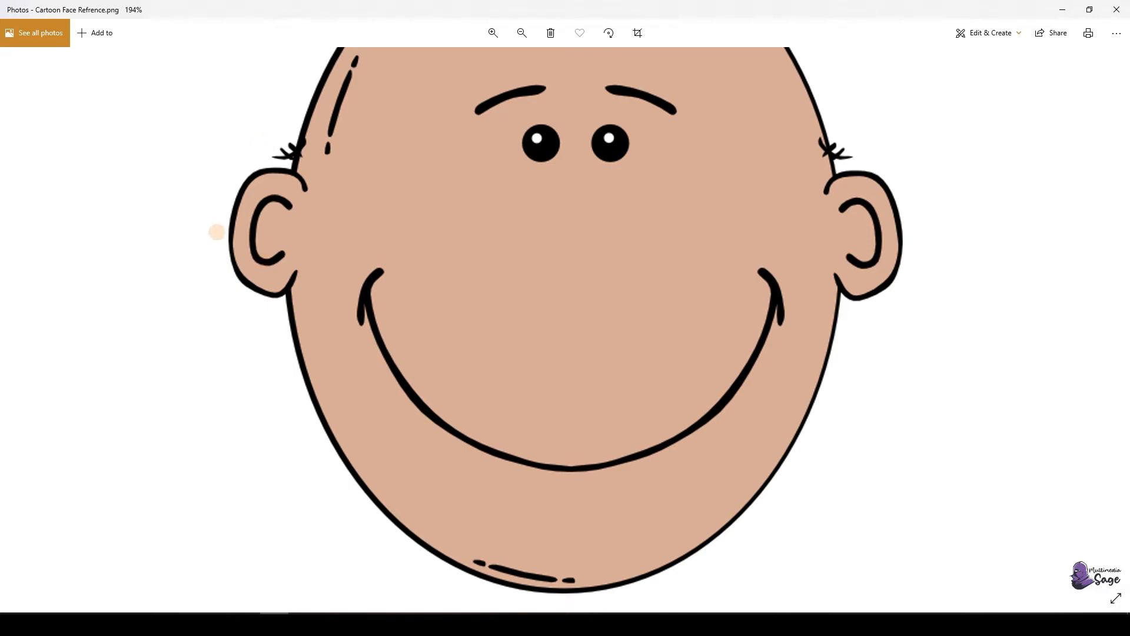
key("alt+Tab")
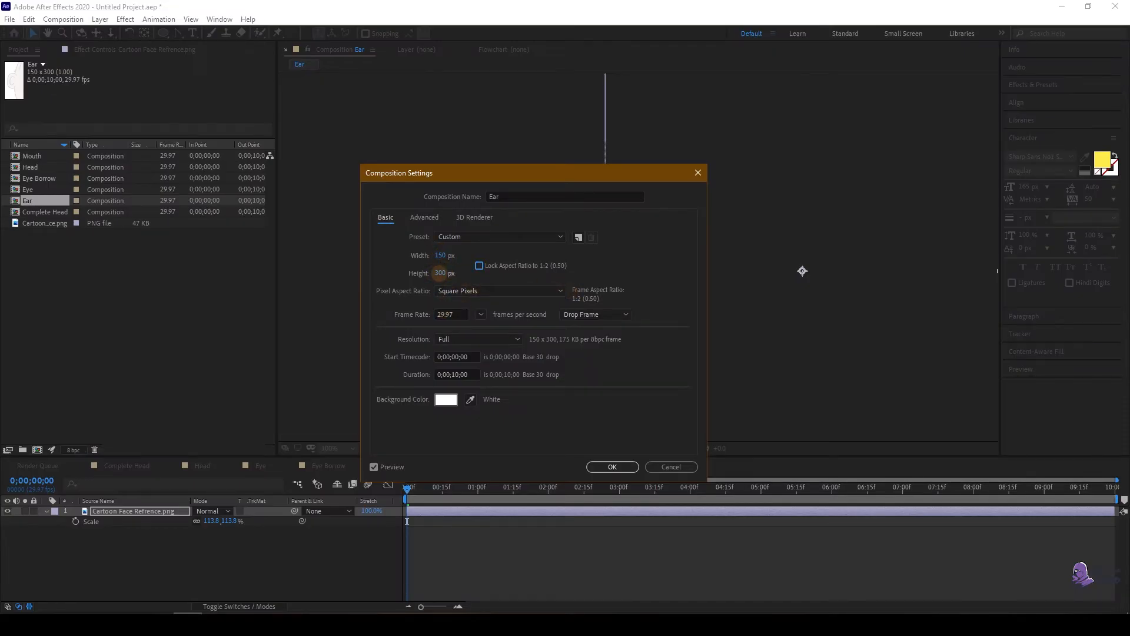
left_click(612, 467)
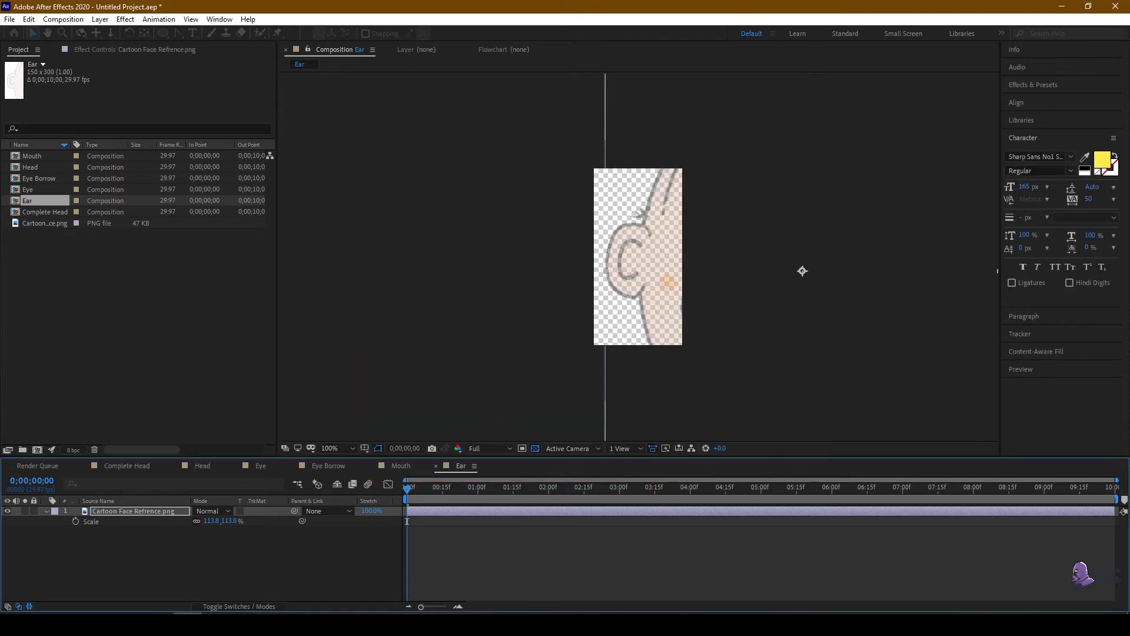
Step: Scale the reference layer to 176% and reposition it so the ear fills the Ear composition's frame
left_click_drag(226, 521, 250, 522)
left_click_drag(802, 271, 871, 275)
left_click_drag(222, 519, 365, 532)
left_click_drag(610, 245, 645, 248)
left_click(554, 353)
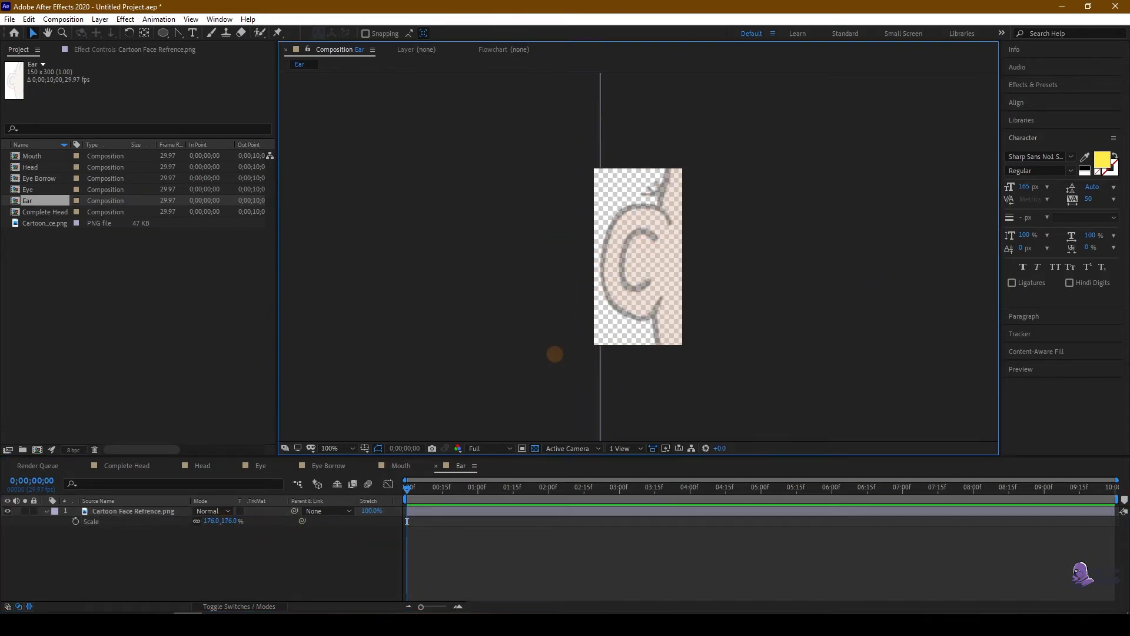
scroll(627, 328, "up", 1)
left_click_drag(627, 328, 622, 328)
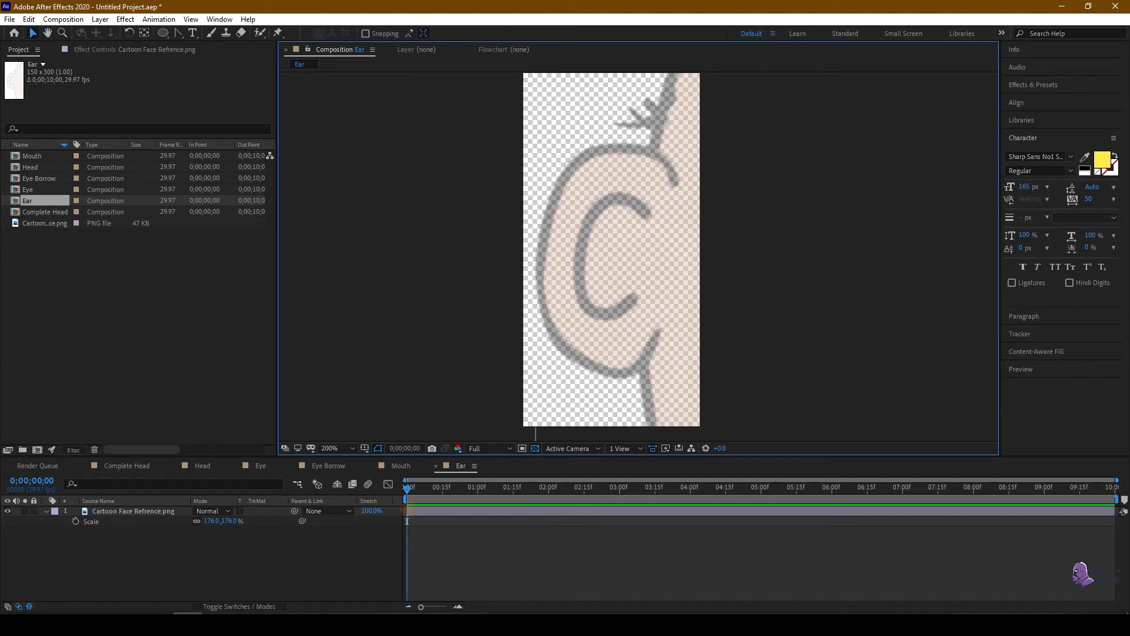
right_click(469, 163)
left_click(499, 241)
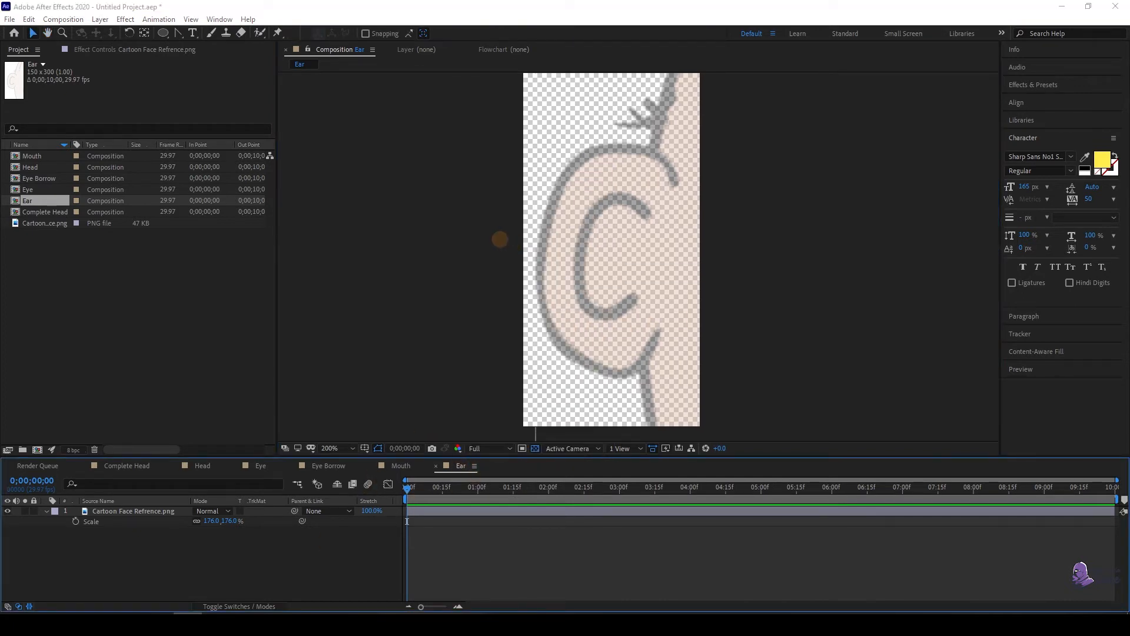
left_click(441, 272)
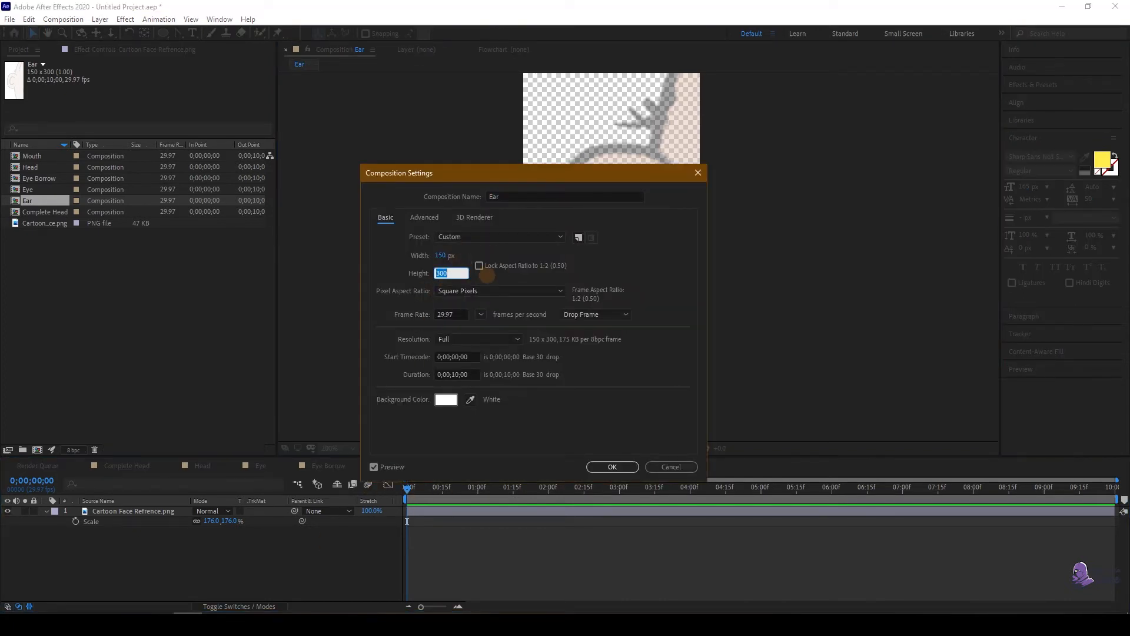
type("2500")
key("Return")
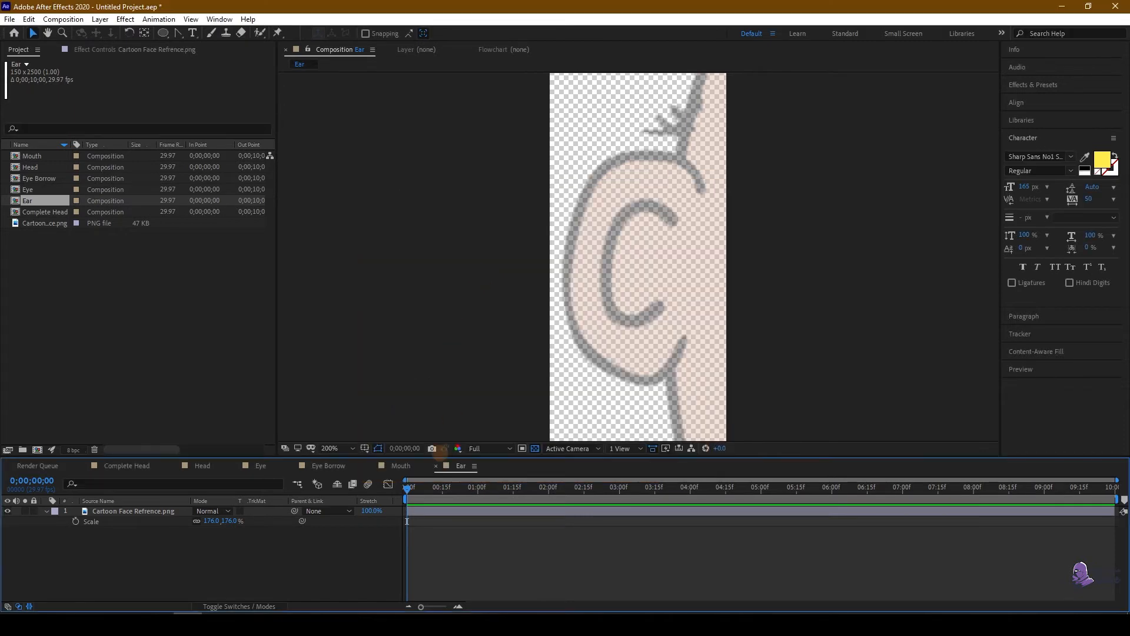
key("ctrl+z")
Step: Set the Ear composition's height to 250 px
right_click(445, 470)
left_click(448, 254)
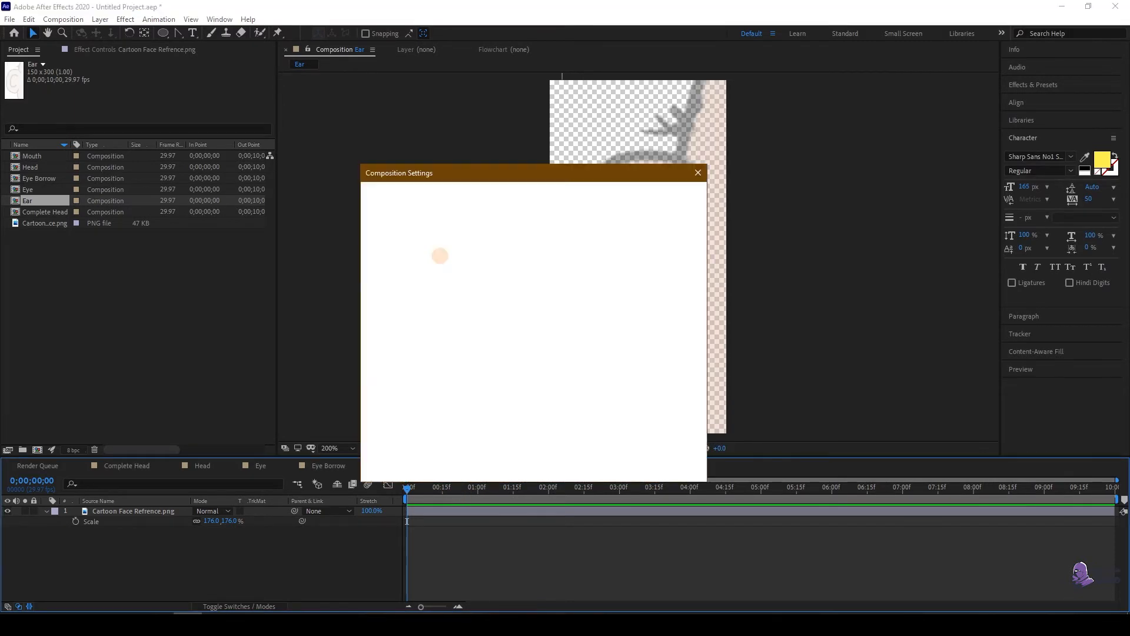
left_click(449, 271)
type("250")
key("Return")
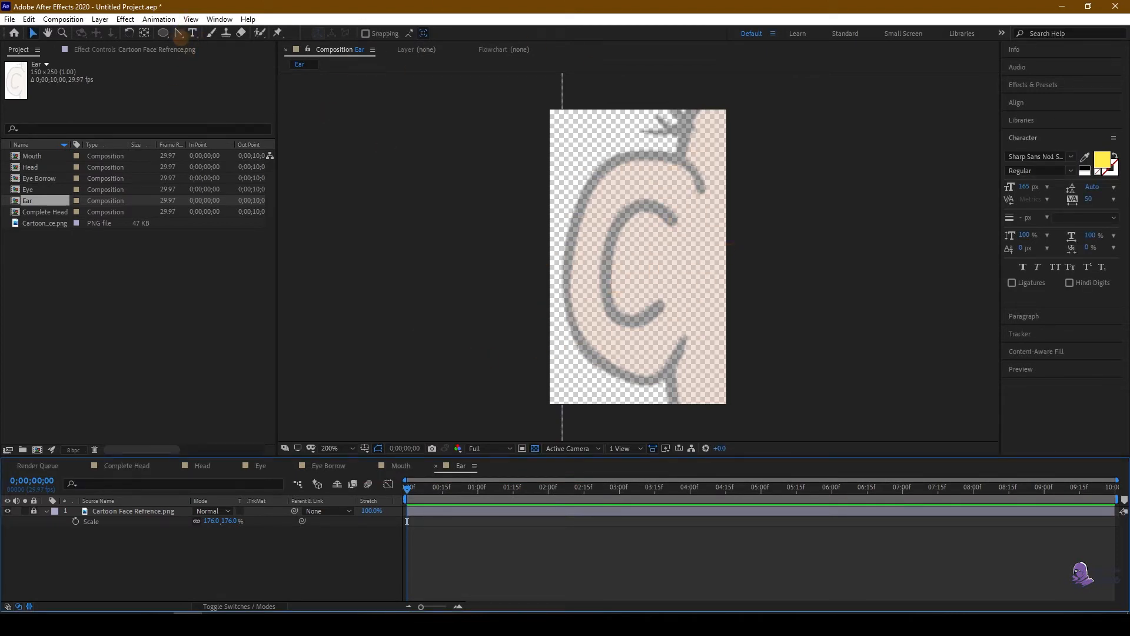
Step: Trace the ear's outer outline over the reference with the Pen tool, as an open curved path with a 10 px black stroke
left_click(179, 32)
left_click(225, 33)
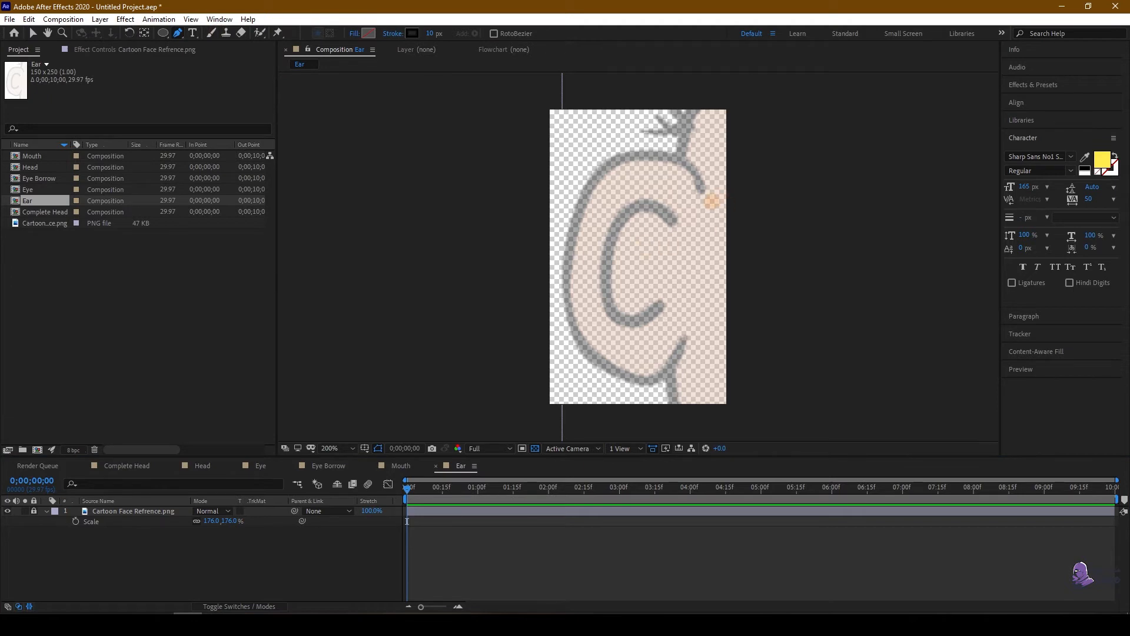
left_click(704, 195)
left_click_drag(662, 154, 626, 155)
left_click_drag(580, 208, 565, 258)
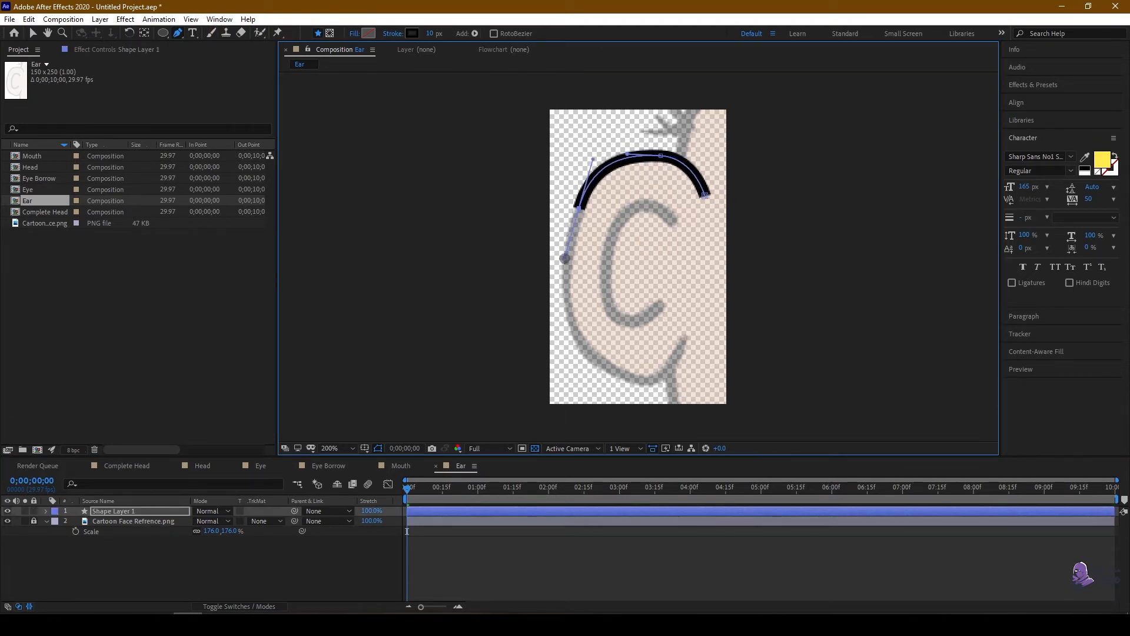
left_click_drag(574, 335, 590, 351)
left_click_drag(628, 382, 681, 345)
left_click(692, 333)
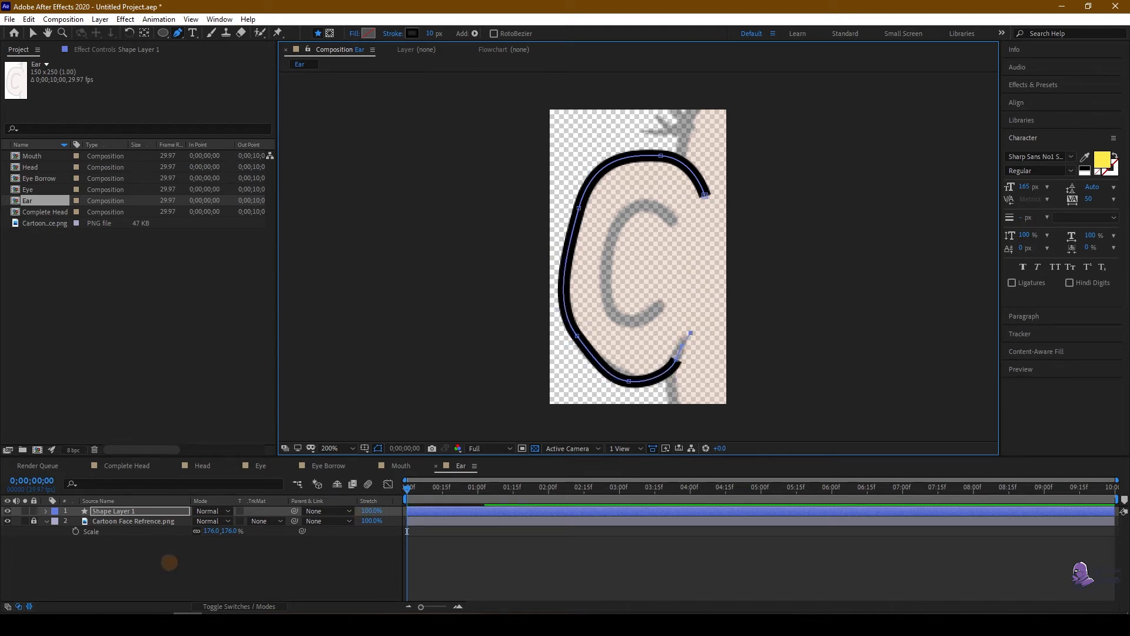
Step: Trace the inner ear curve on a new shape layer in the Ear composition, and hide the reference image
left_click(100, 595)
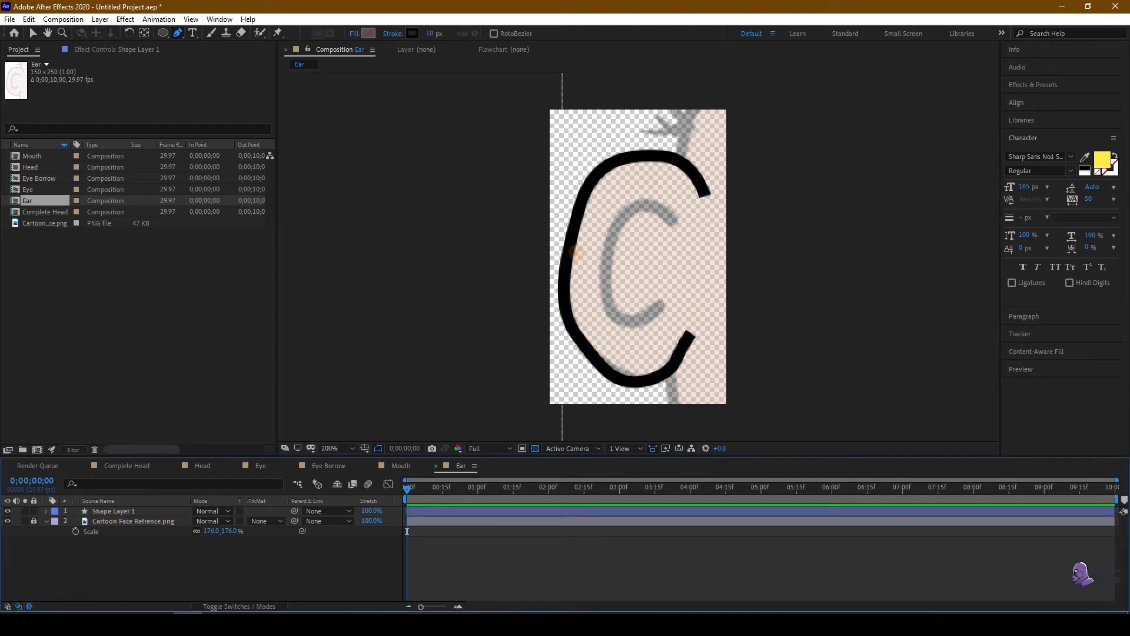
left_click(678, 223)
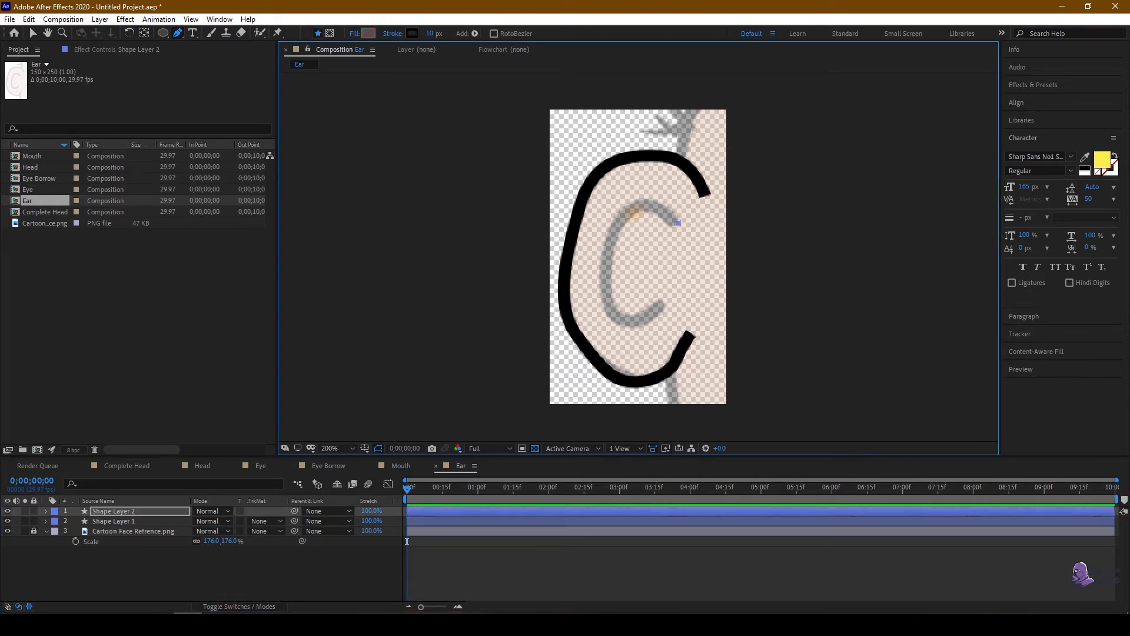
left_click_drag(630, 207, 609, 225)
left_click_drag(603, 287, 609, 307)
left_click(631, 322)
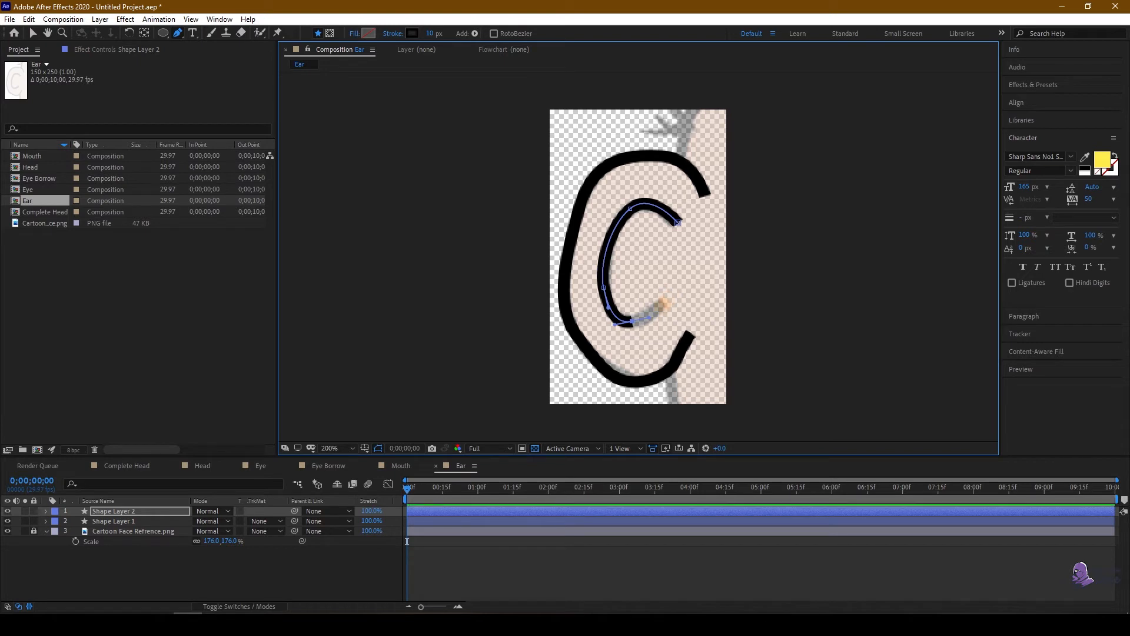
left_click(664, 299)
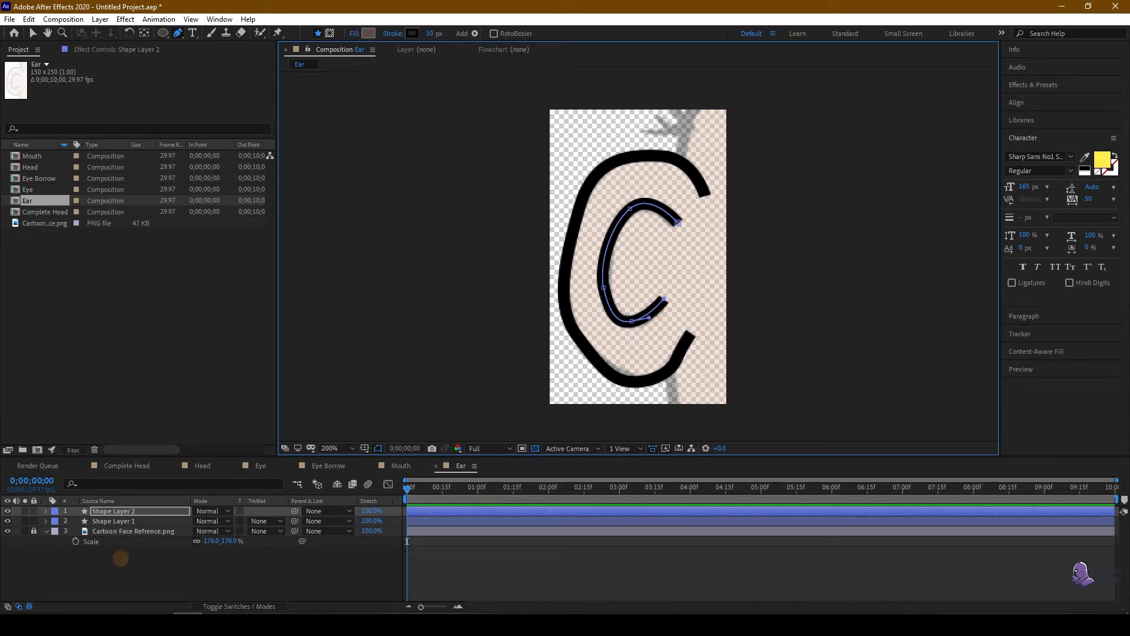
left_click(27, 550)
left_click(7, 530)
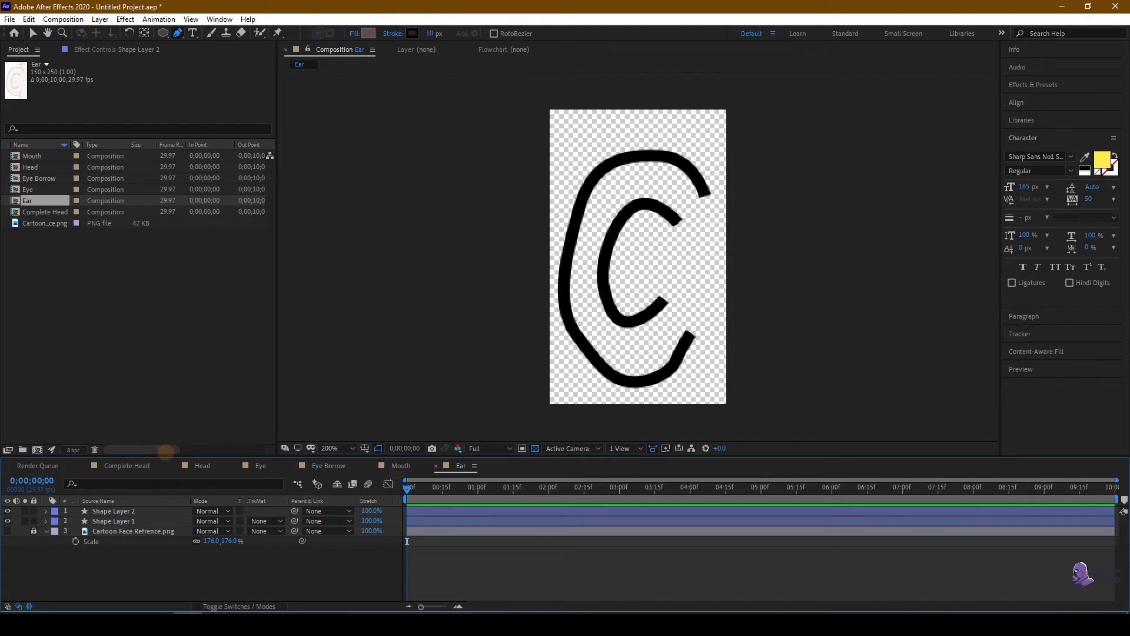
Step: Add the Ear composition as the top layer of the Complete Head composition
left_click(106, 465)
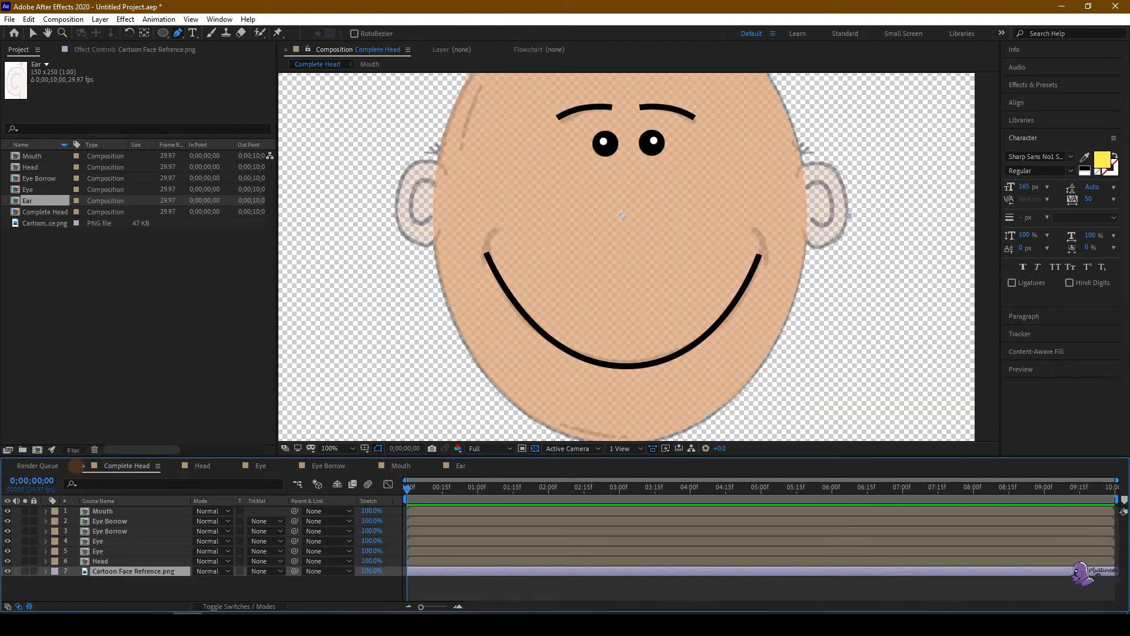
left_click(28, 200, "ctrl")
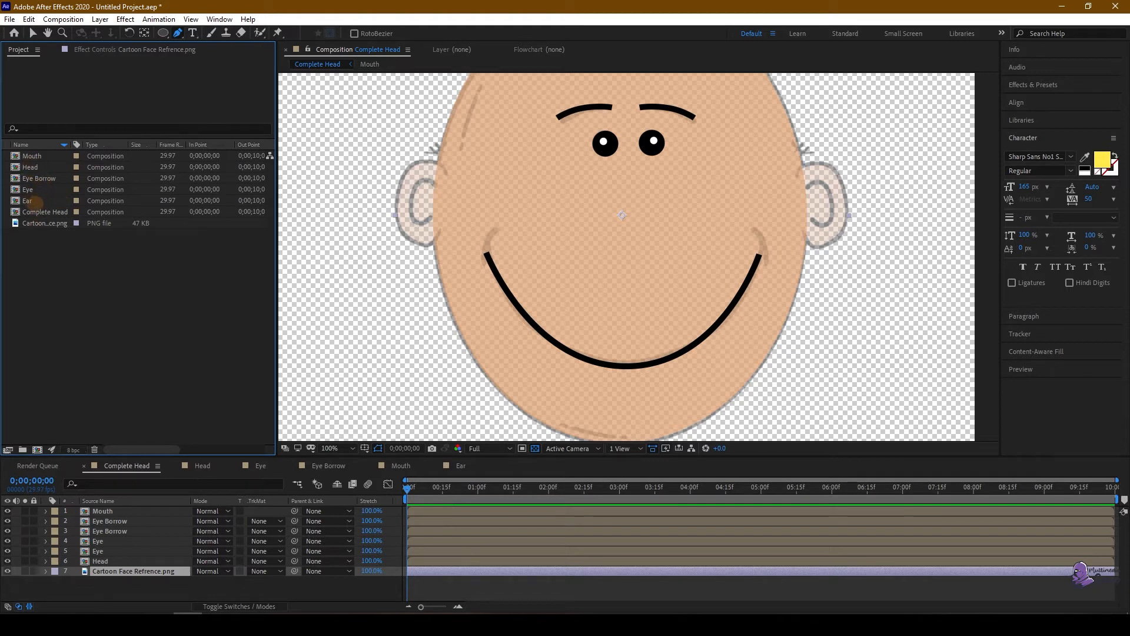
left_click(32, 201)
left_click_drag(27, 201, 109, 506)
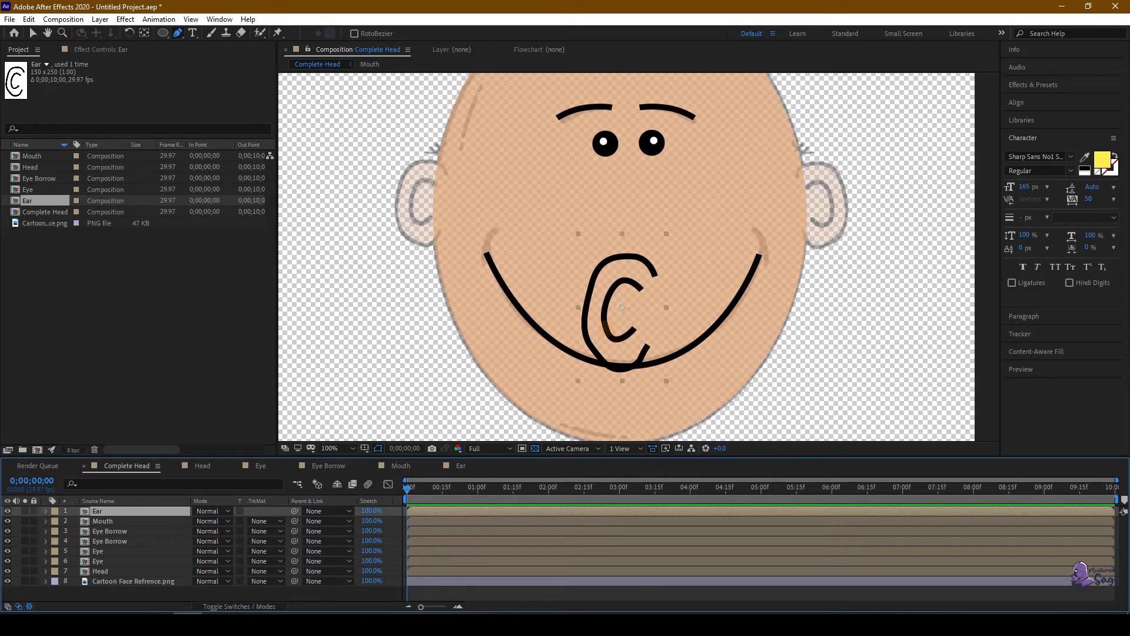
Step: Fit the ear over the reference face's left-hand ear, scaling it uniformly to 77.8%
key("v")
left_click_drag(629, 334, 431, 215)
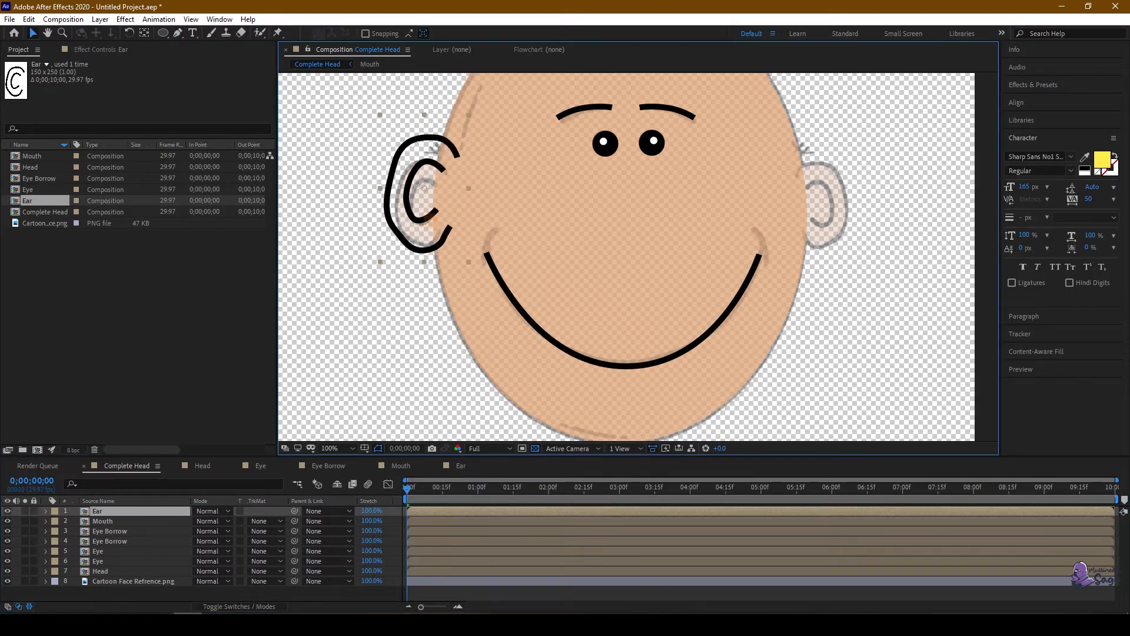
key("s")
left_click_drag(209, 521, 191, 525)
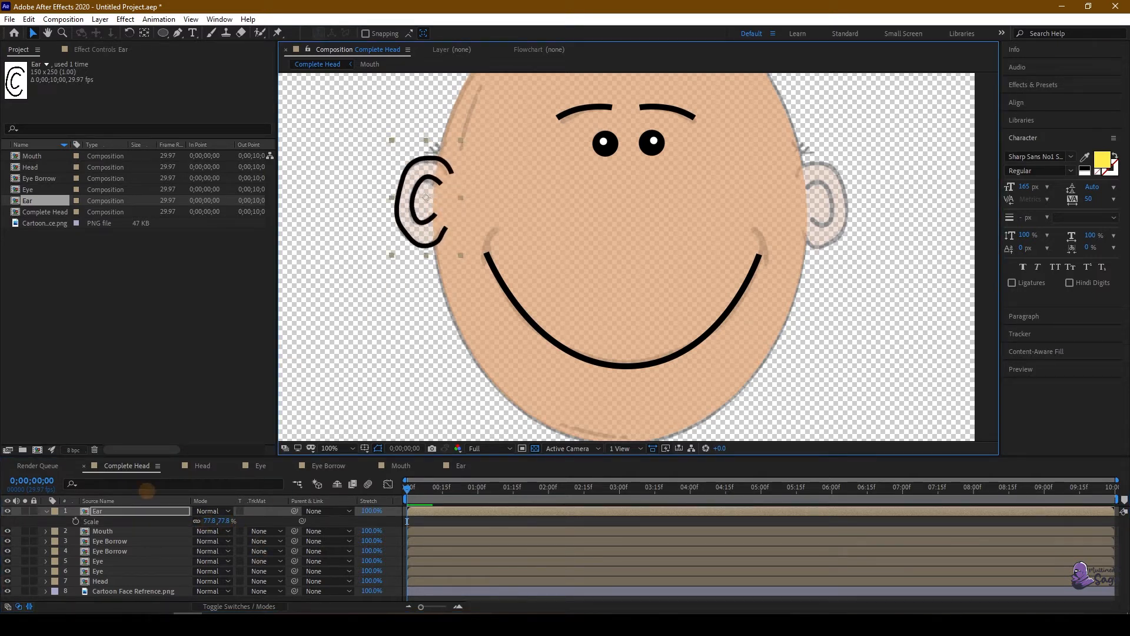
Step: Duplicate the Ear layer as a mirrored copy with a horizontal scale of -77.8%, placed over the reference face's right-hand ear
left_click(104, 511)
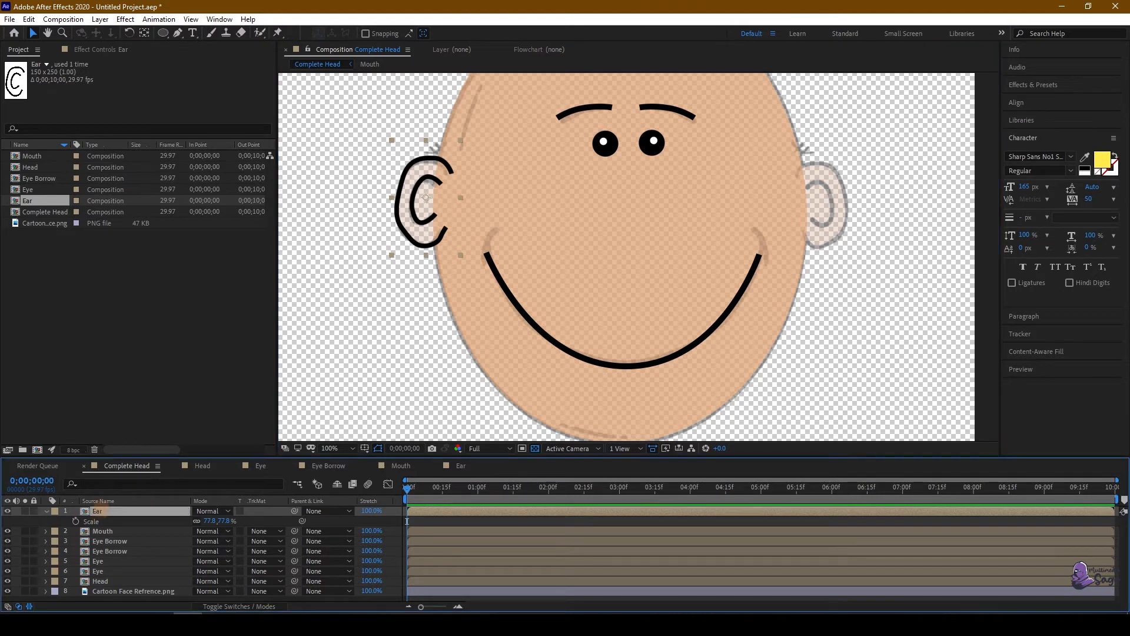
key("ctrl+d")
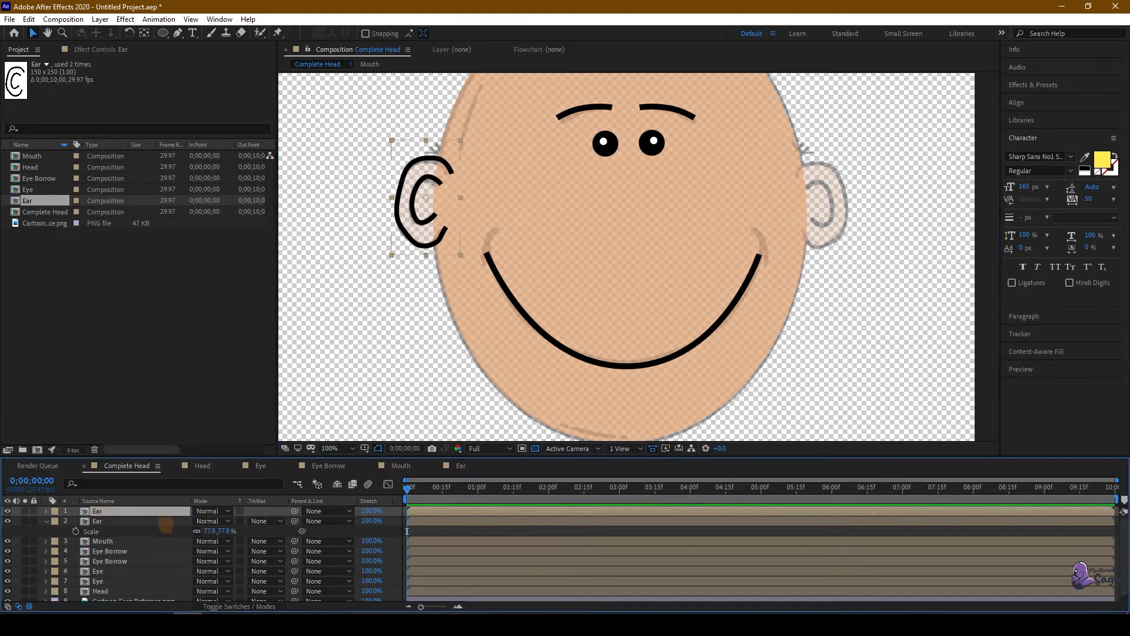
key("s")
left_click(196, 522)
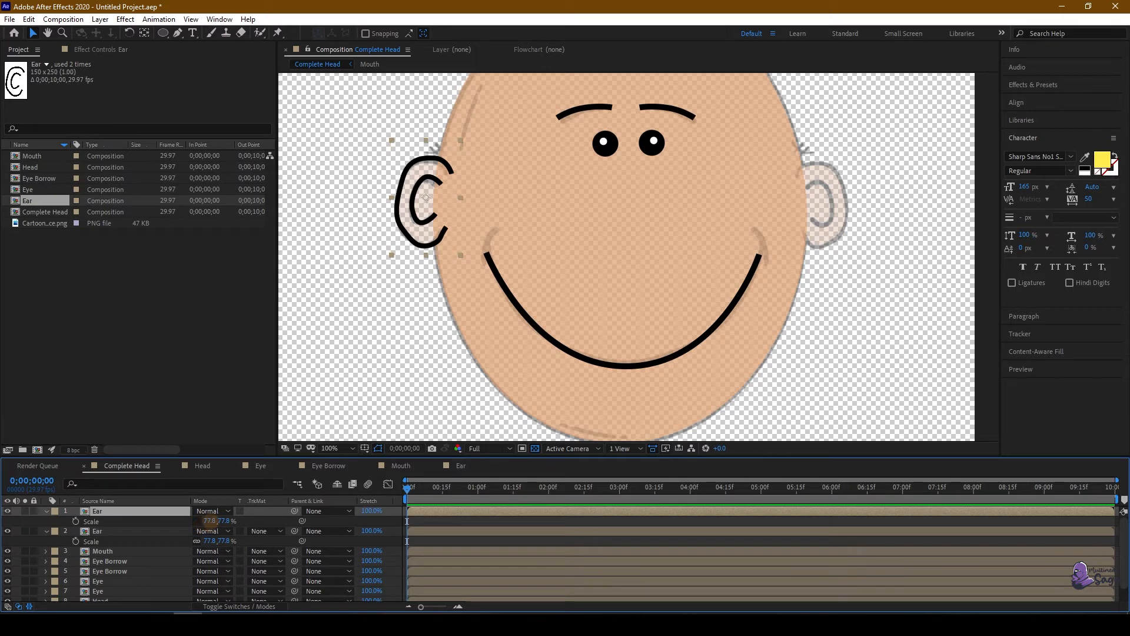
left_click(212, 521)
type("-77.8")
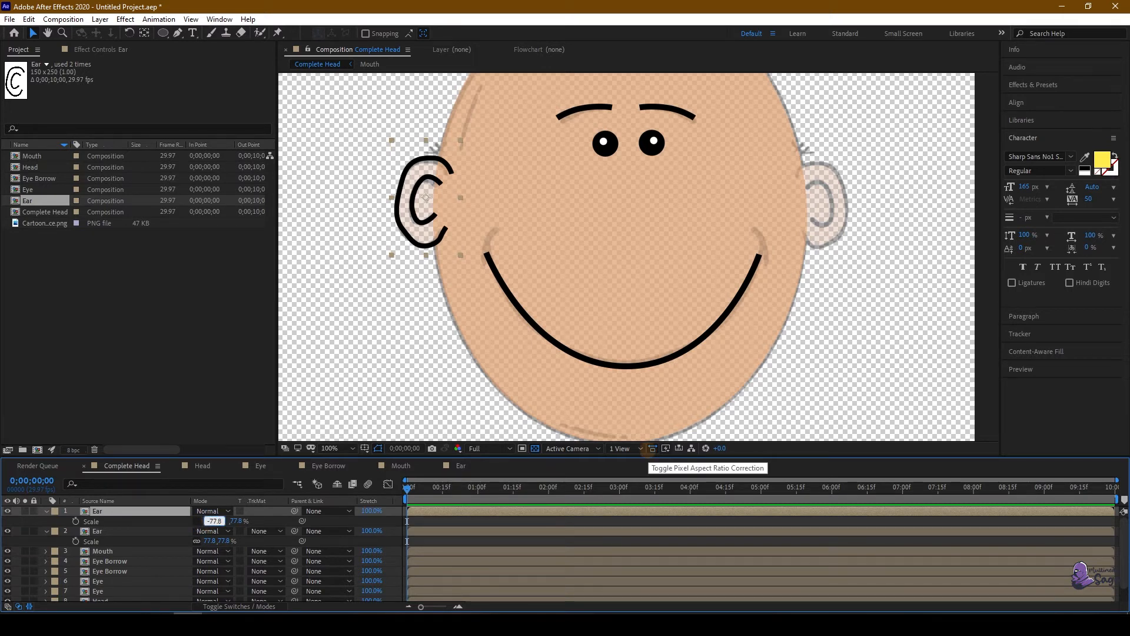
key("Return")
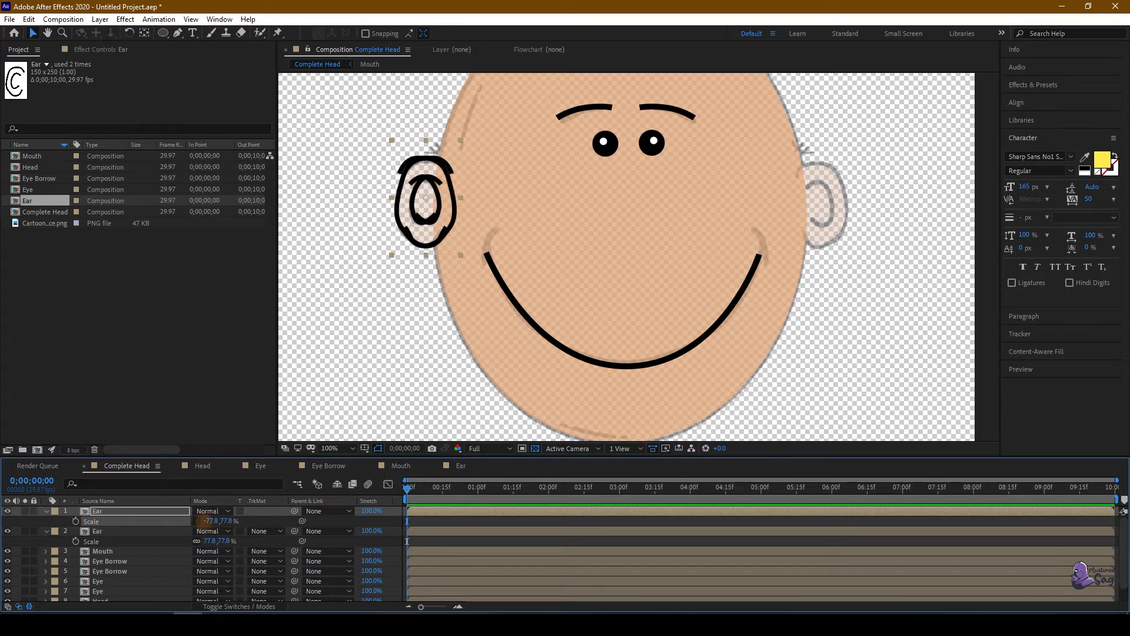
left_click_drag(426, 199, 827, 198)
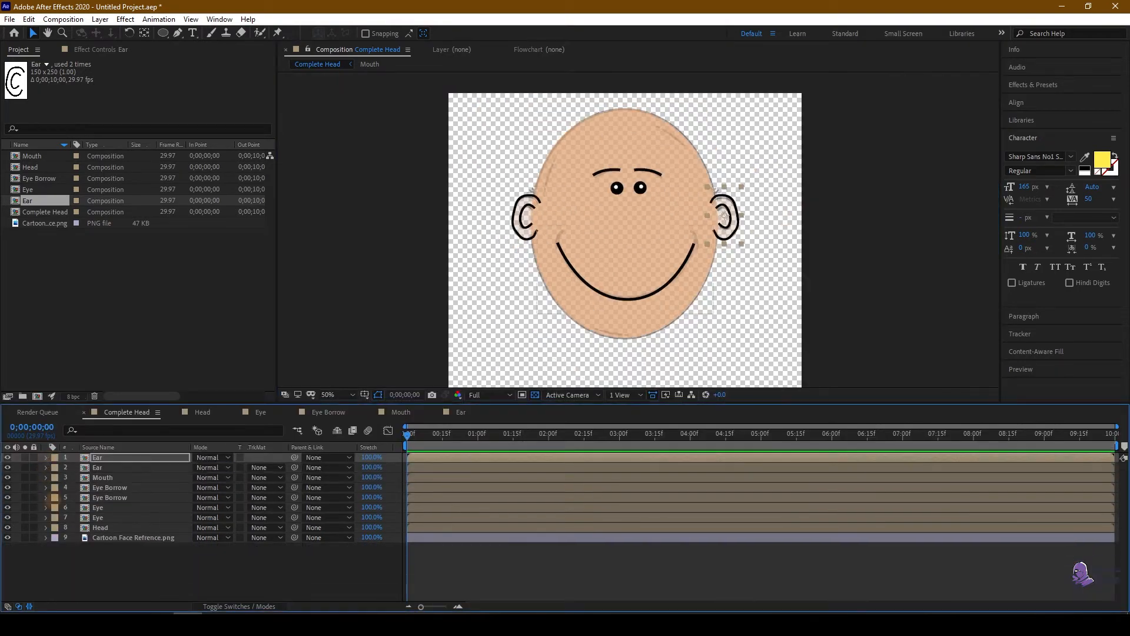
Step: Hide the Cartoon Face Refrence.png layer in the Complete Head composition
left_click(12, 521)
left_click(7, 537)
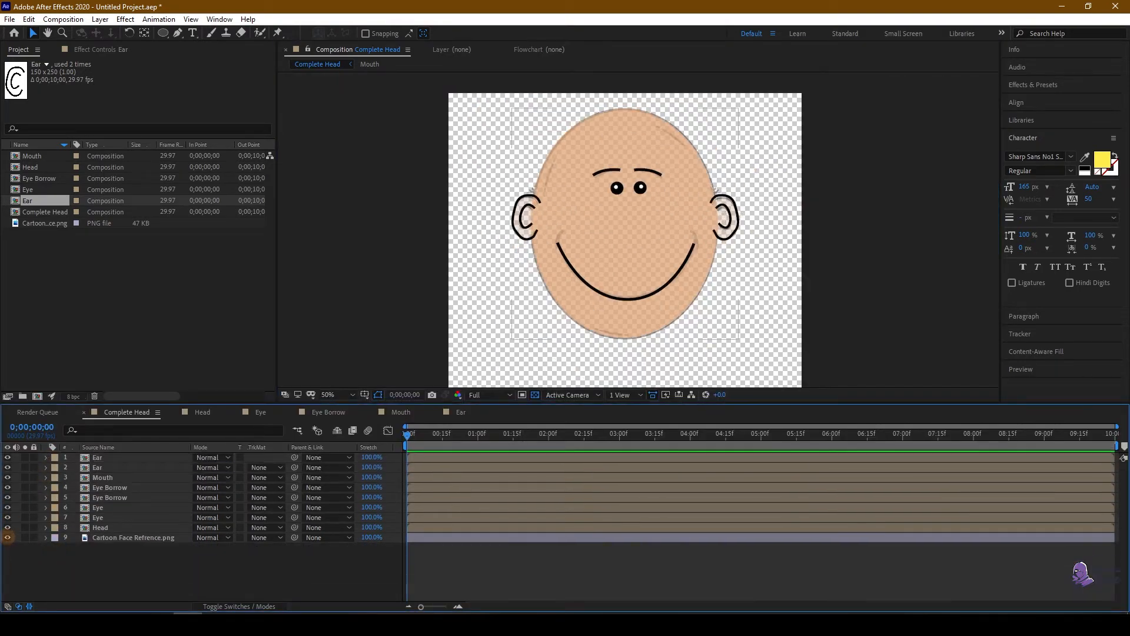
left_click(8, 537)
Step: Set the Head layer's opacity to 100%
left_click(98, 528)
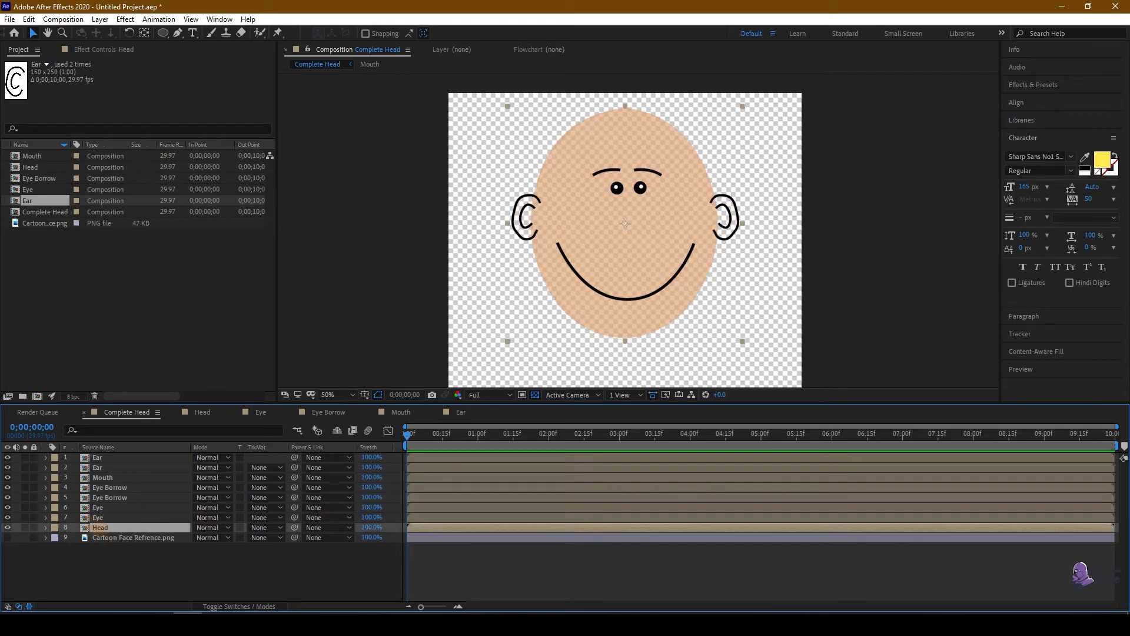
key("t")
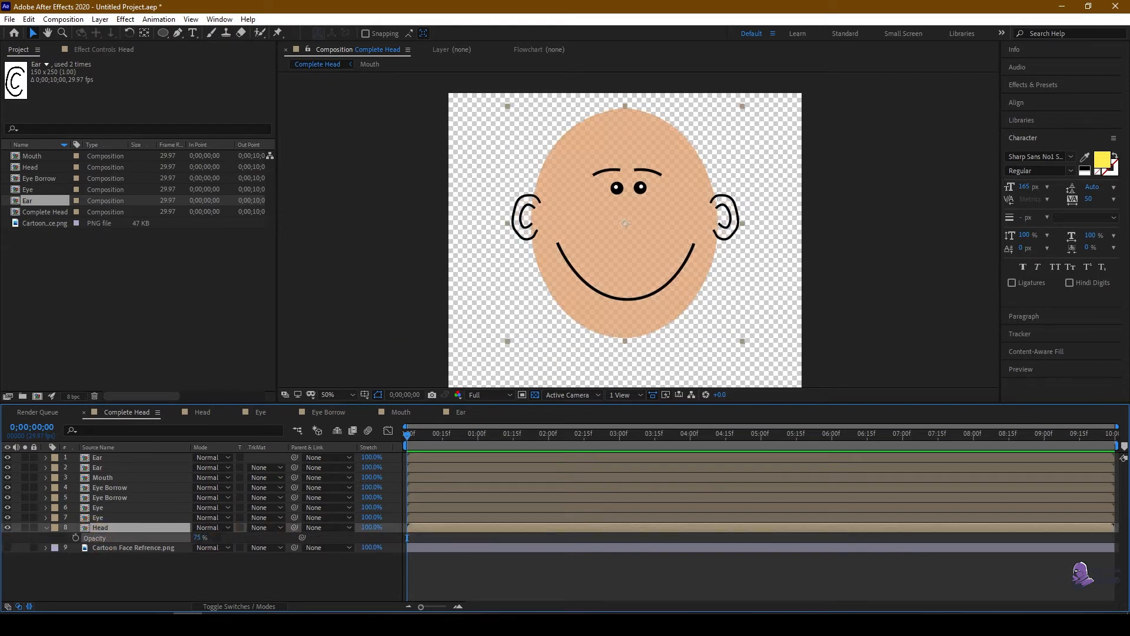
left_click_drag(200, 538, 365, 537)
left_click(178, 566)
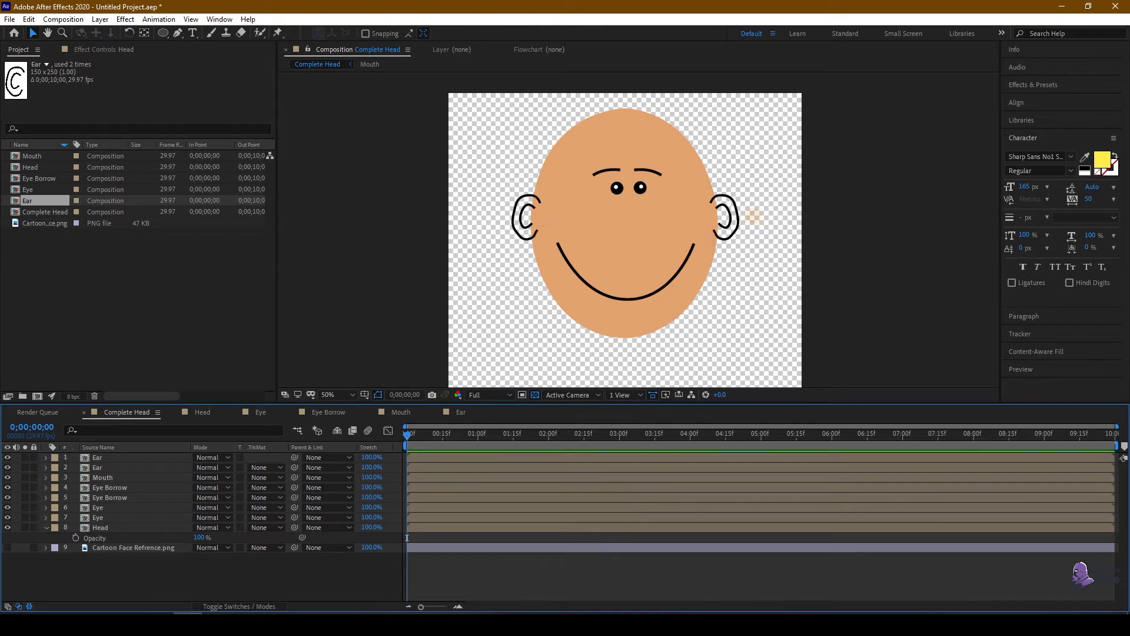
Step: Give the head shape in the Head composition a black 000000 stroke 16 px wide, and return to the Complete Head composition
left_click(588, 312)
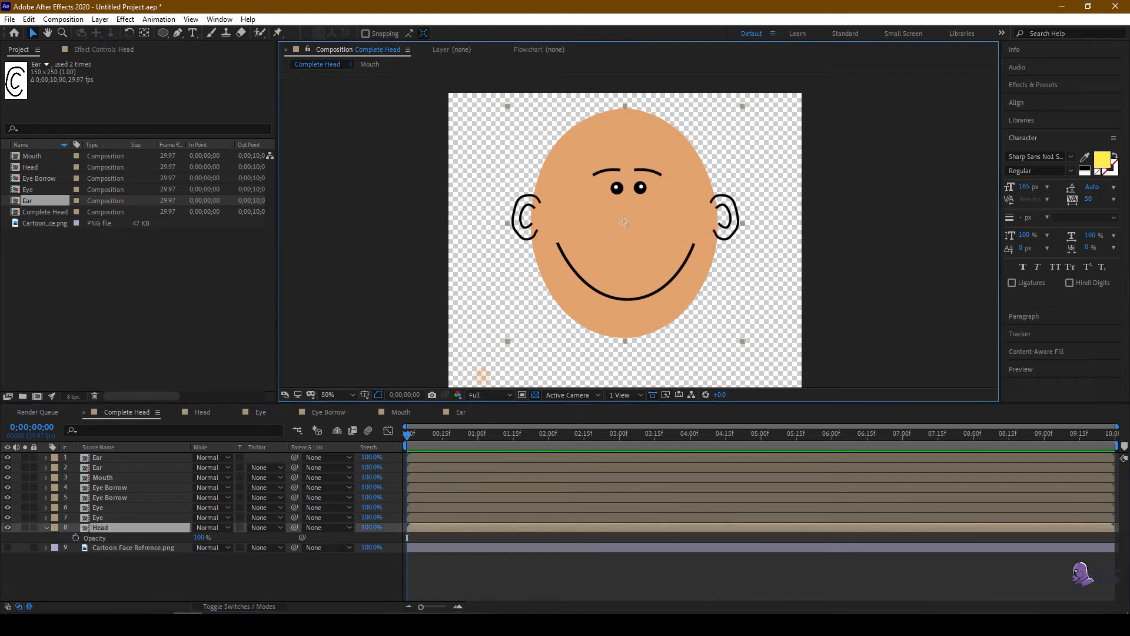
double_click(100, 527)
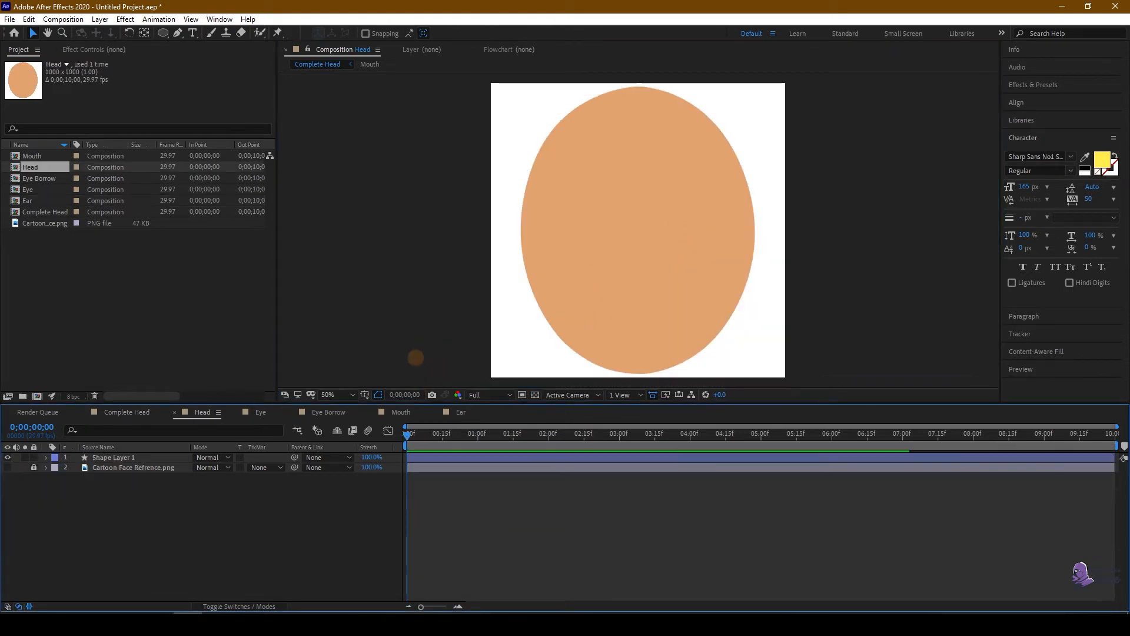
left_click(113, 458)
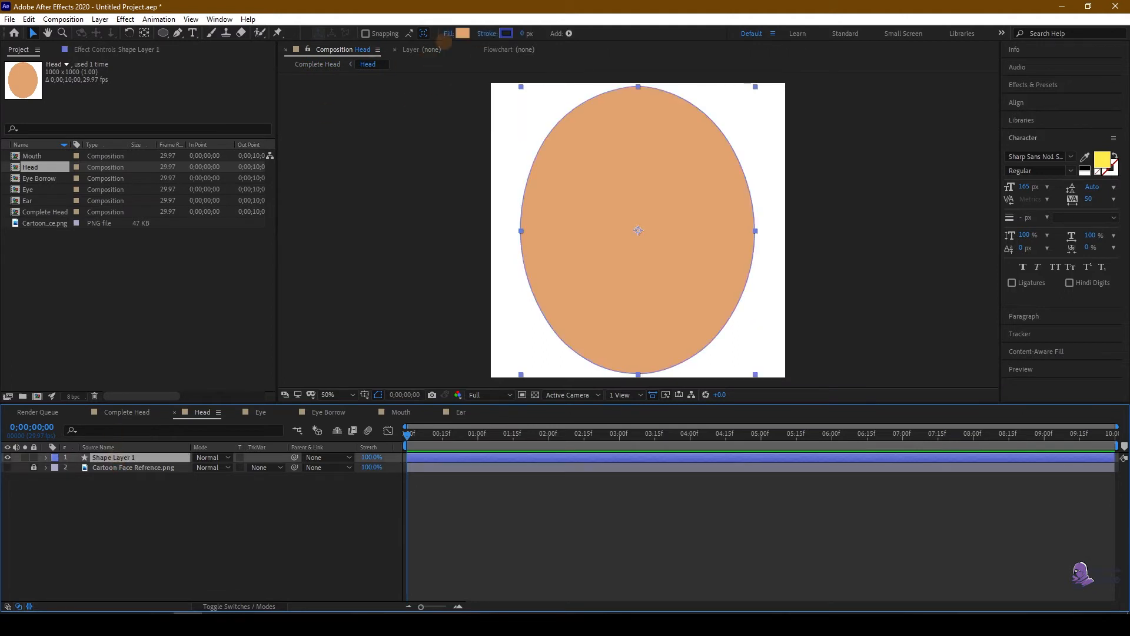
left_click(506, 33)
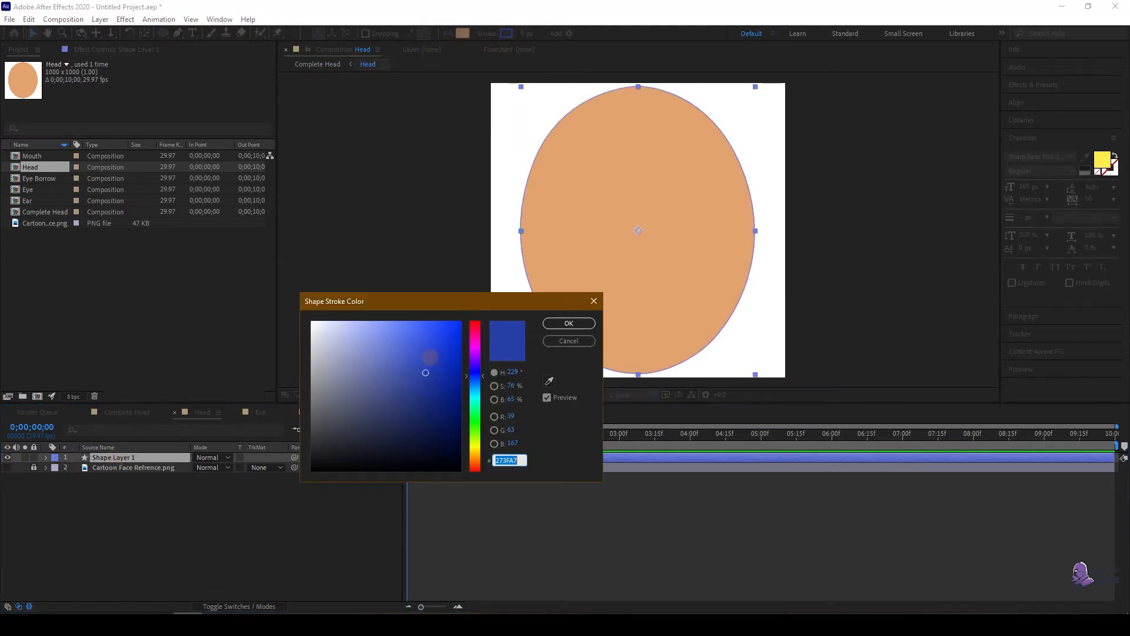
left_click(461, 470)
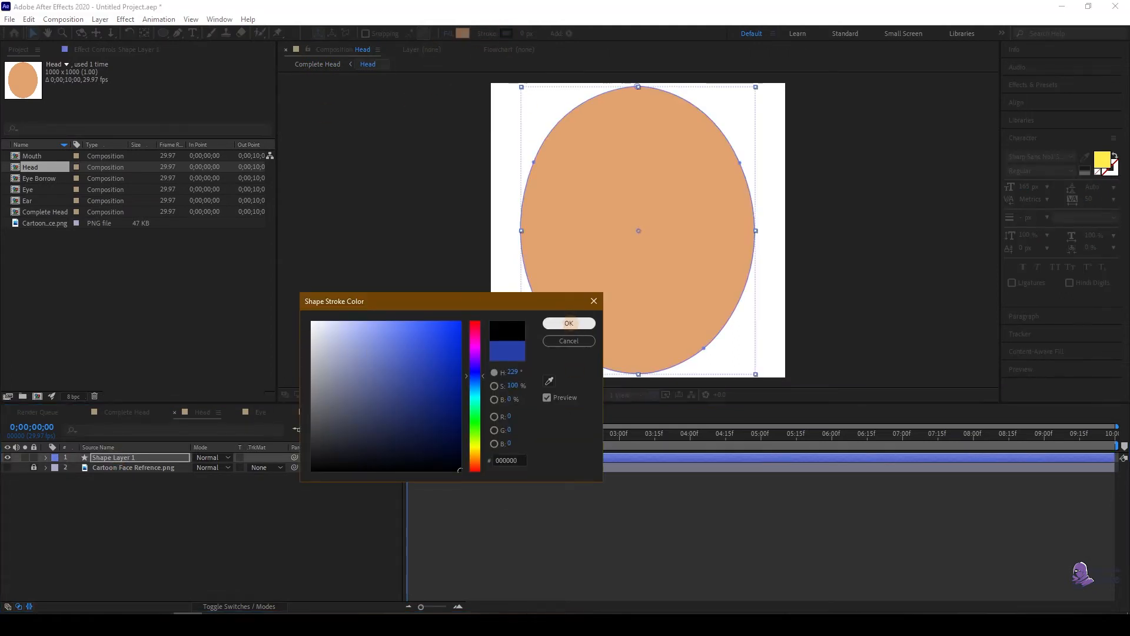
left_click(569, 324)
left_click_drag(527, 34, 545, 33)
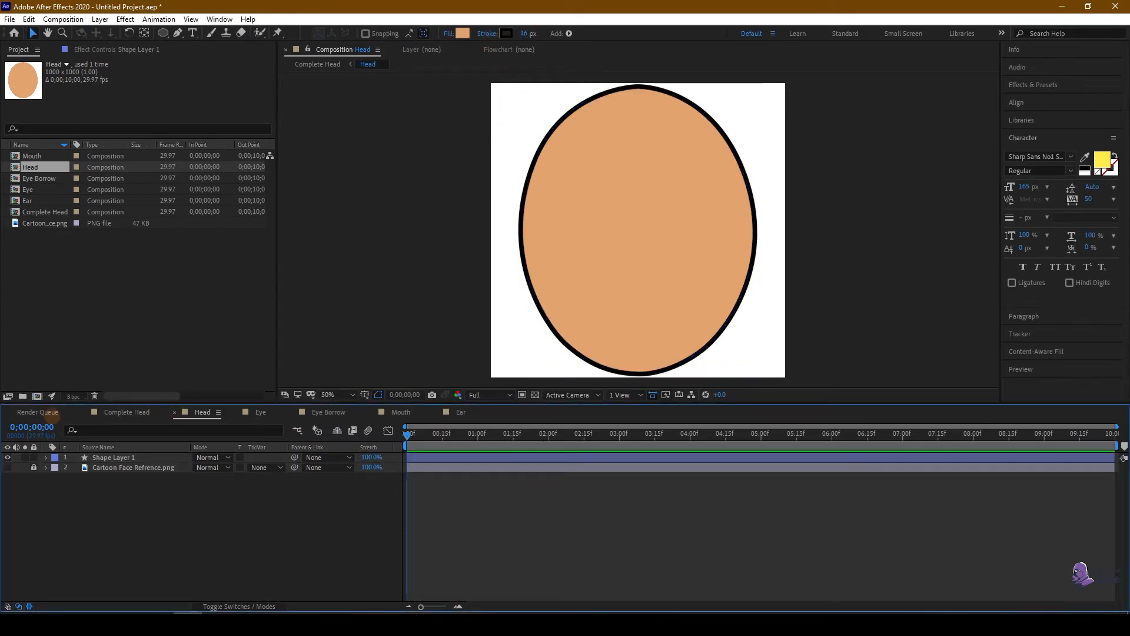
left_click(122, 412)
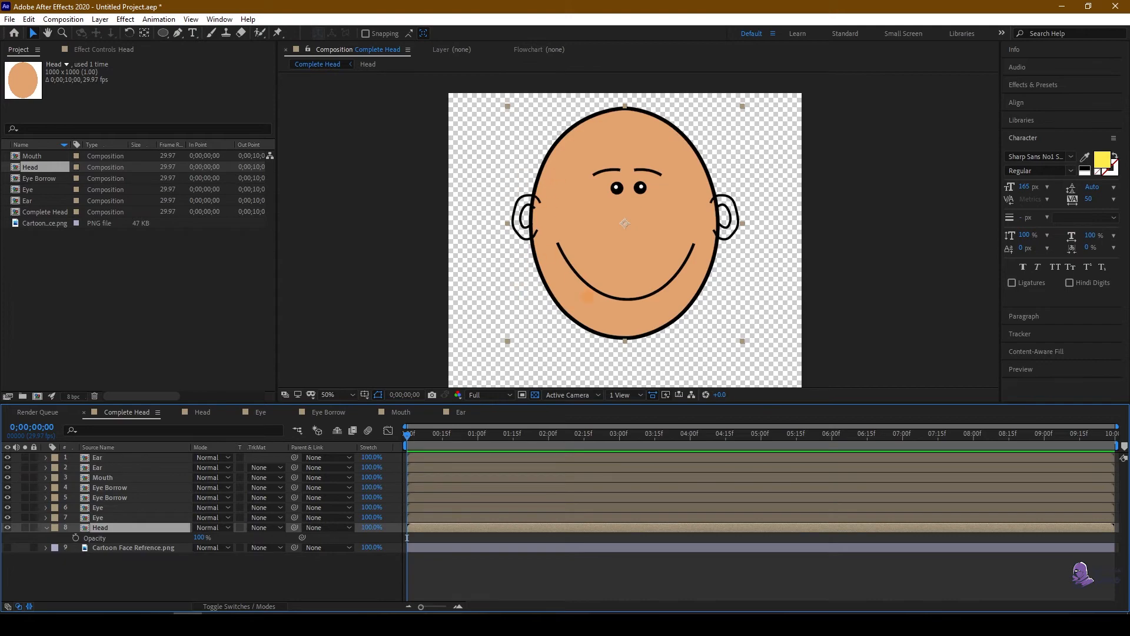
Step: Switch to Photos to examine more of the reference face at a smaller zoom, and return to After Effects
key("alt+Tab")
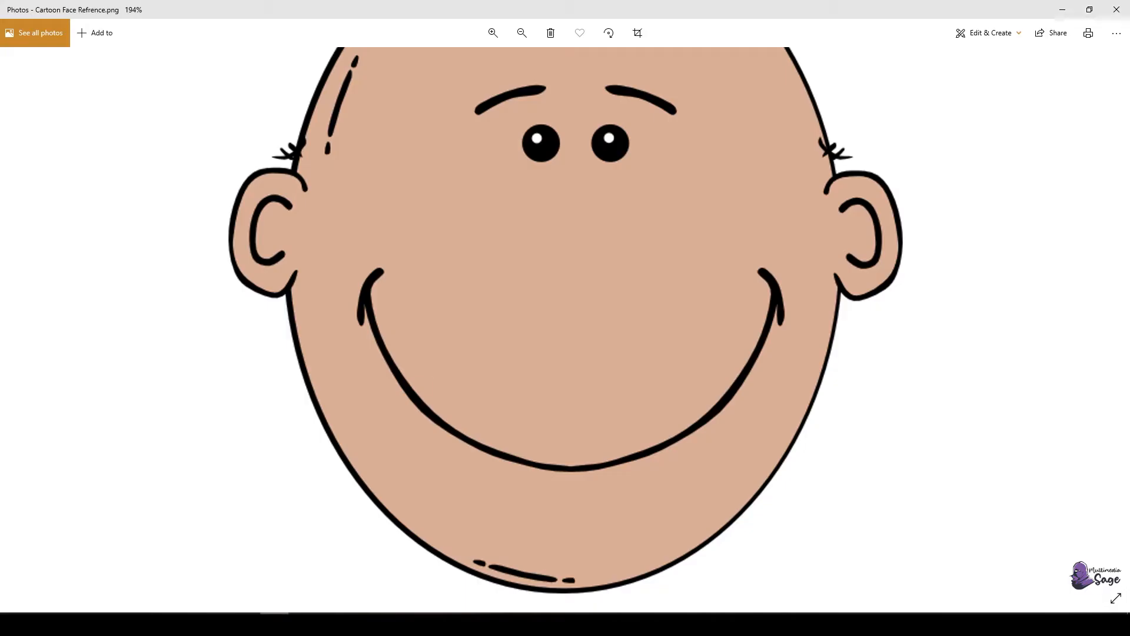
left_click(522, 32)
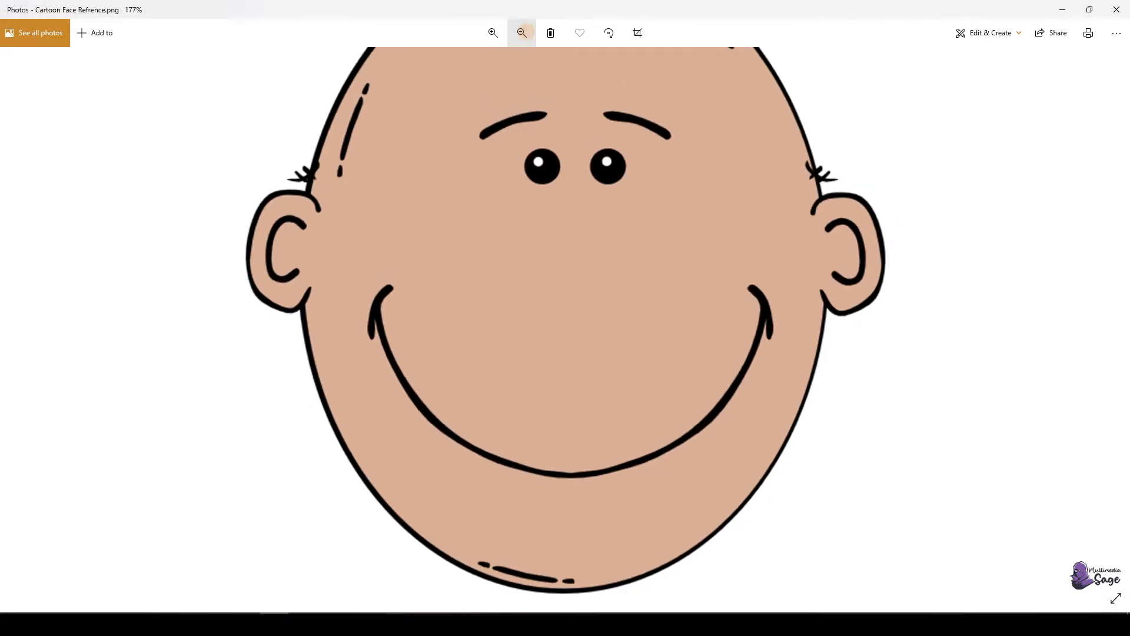
left_click(523, 33)
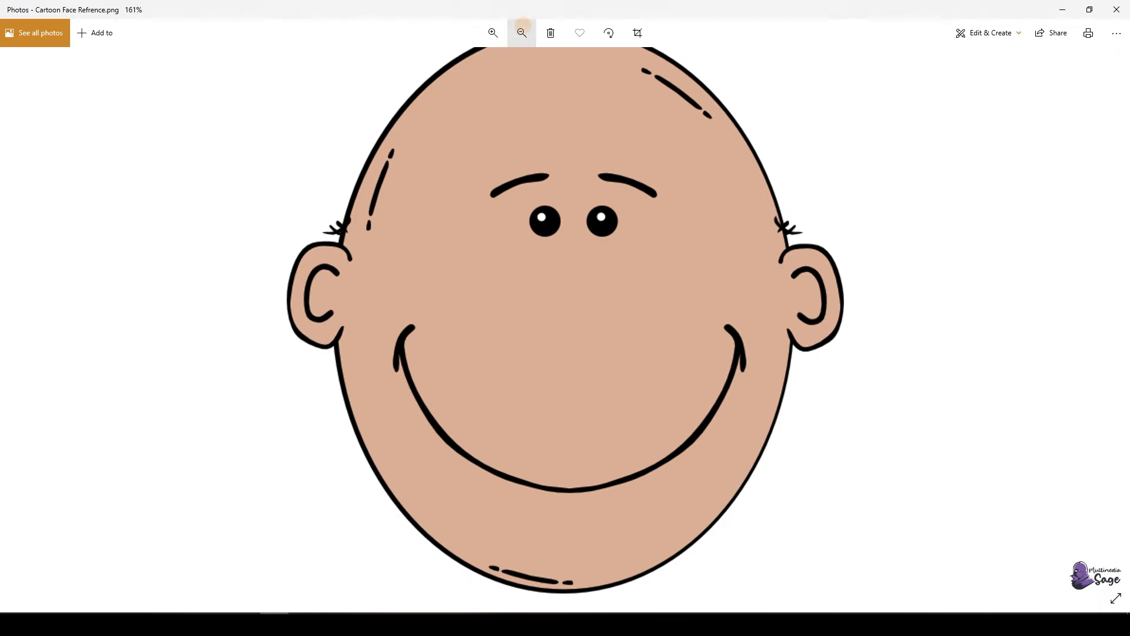
key("alt+Tab")
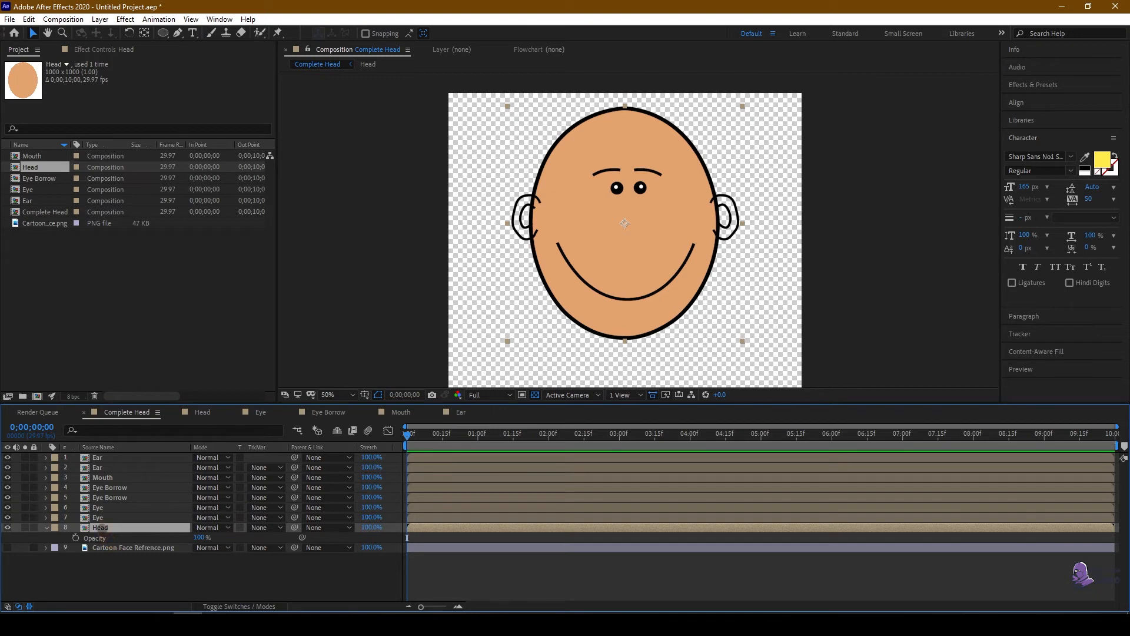
Step: Copy the fill colour code E2A26F of the shape in the Head composition, and open the Ear composition
double_click(100, 528)
left_click(118, 457)
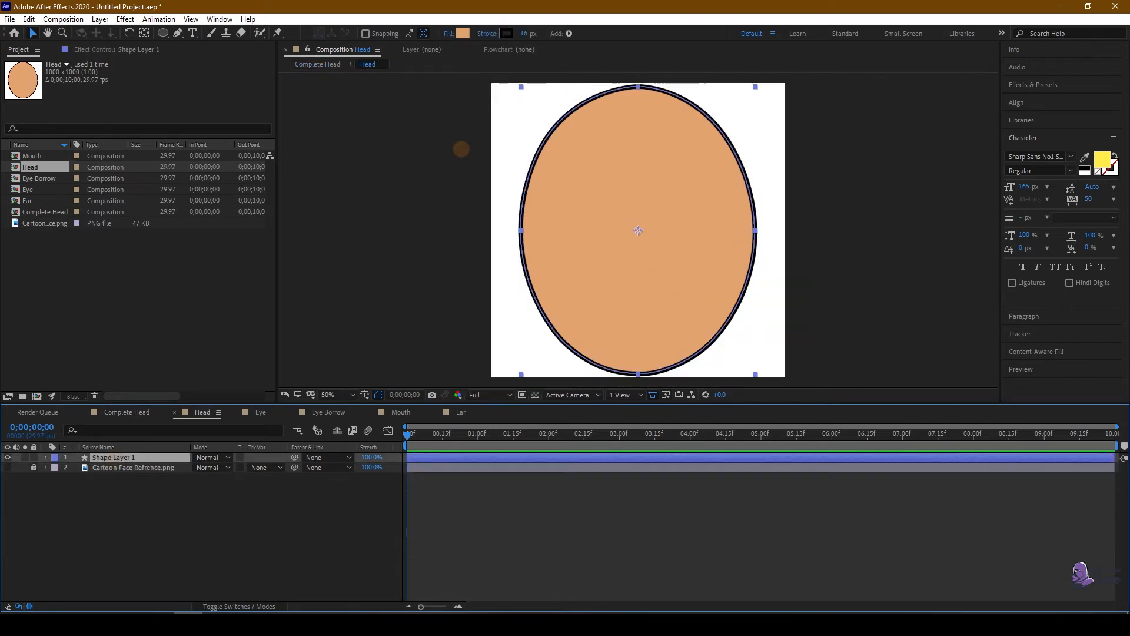
left_click(463, 33)
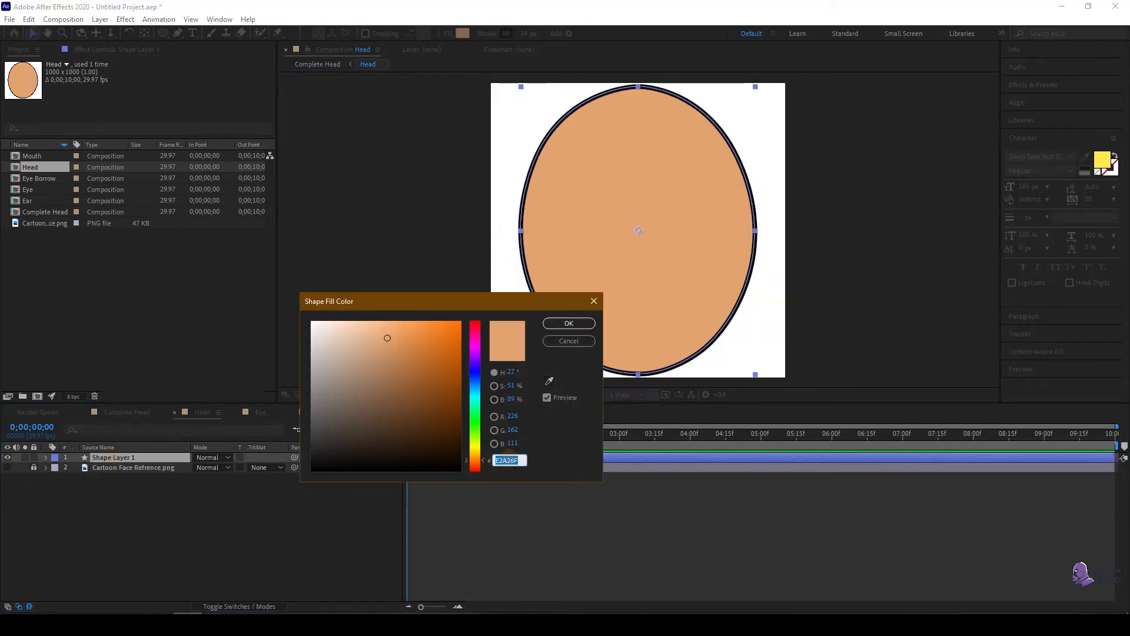
right_click(507, 459)
left_click(396, 334)
left_click(554, 324)
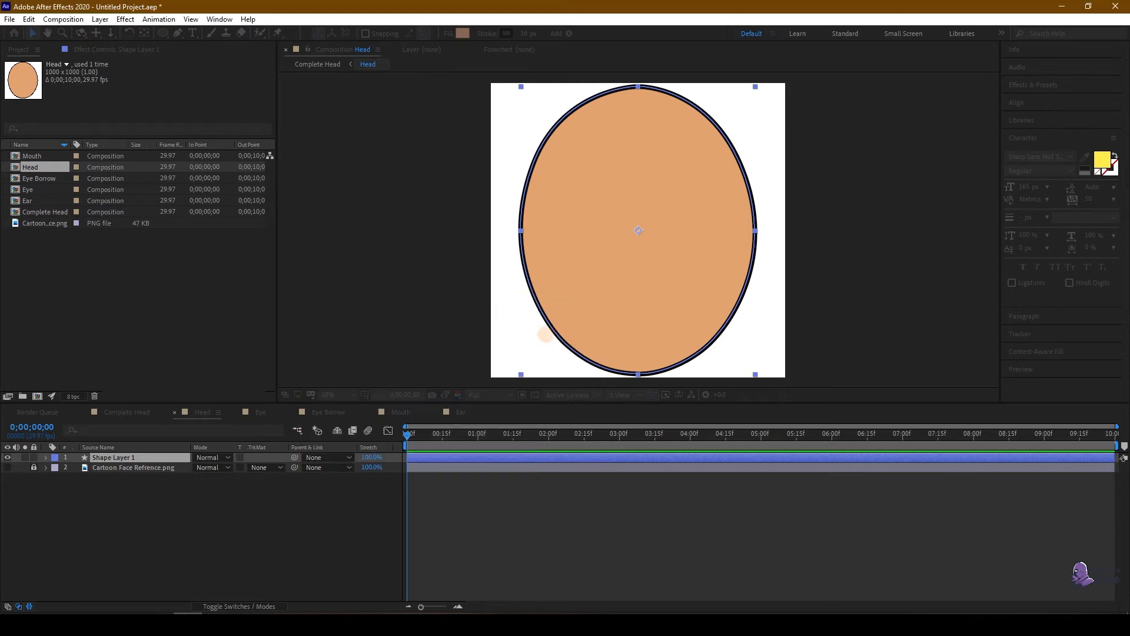
left_click(546, 334)
left_click(461, 413)
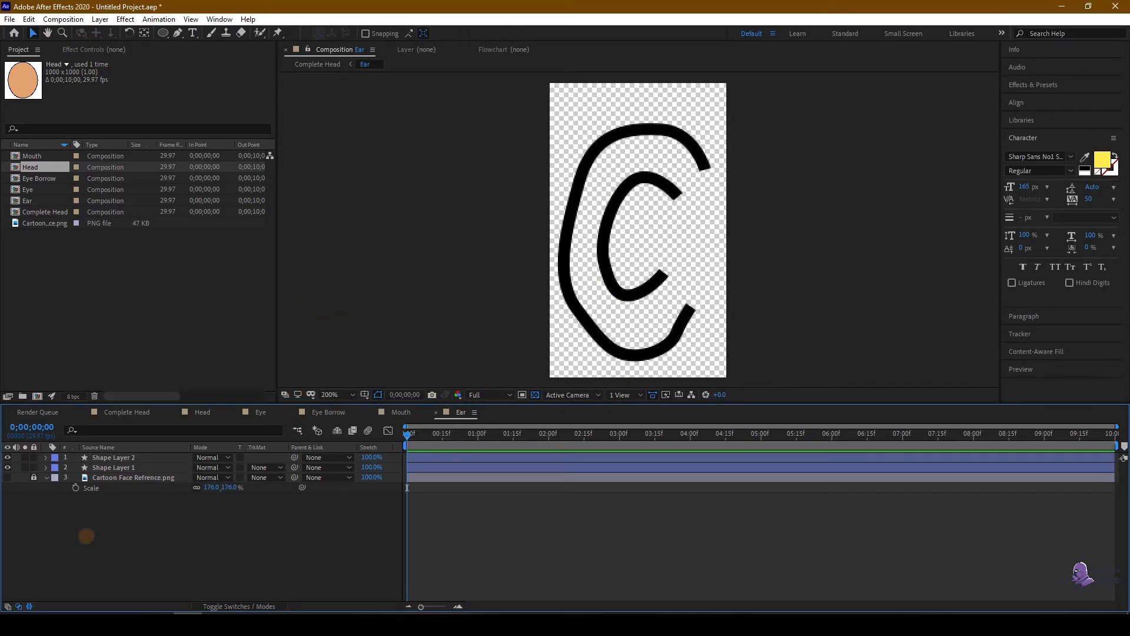
Step: Fill the outer ear shape in the Ear composition with colour E2A26F, and return to the Complete Head composition
left_click(113, 467)
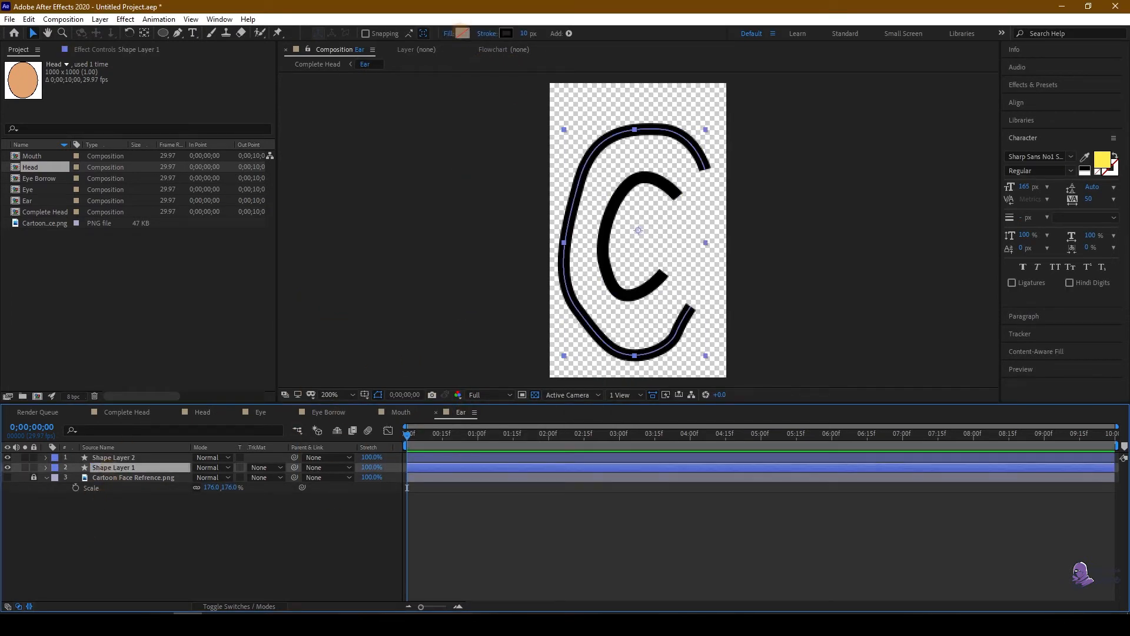
left_click(463, 33)
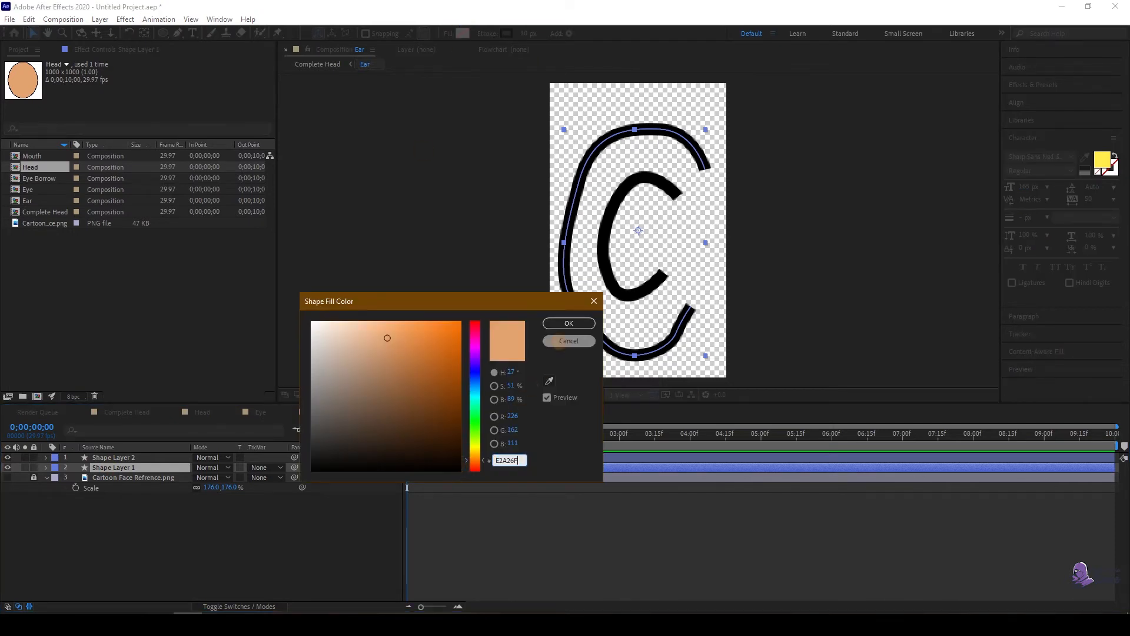
left_click(568, 323)
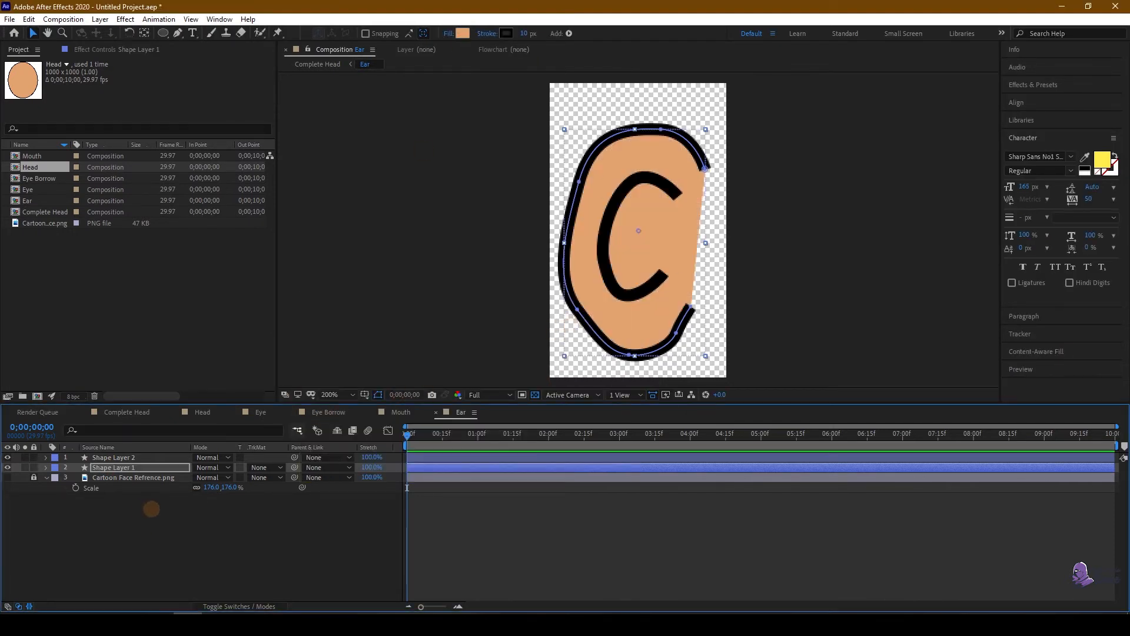
left_click(126, 522)
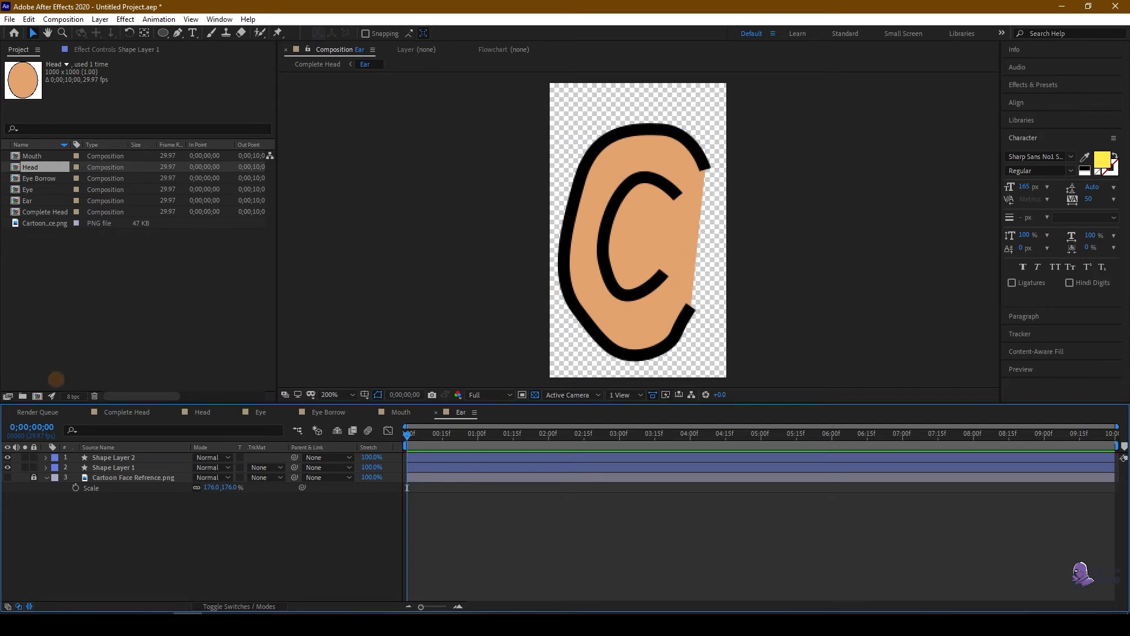
left_click(124, 412)
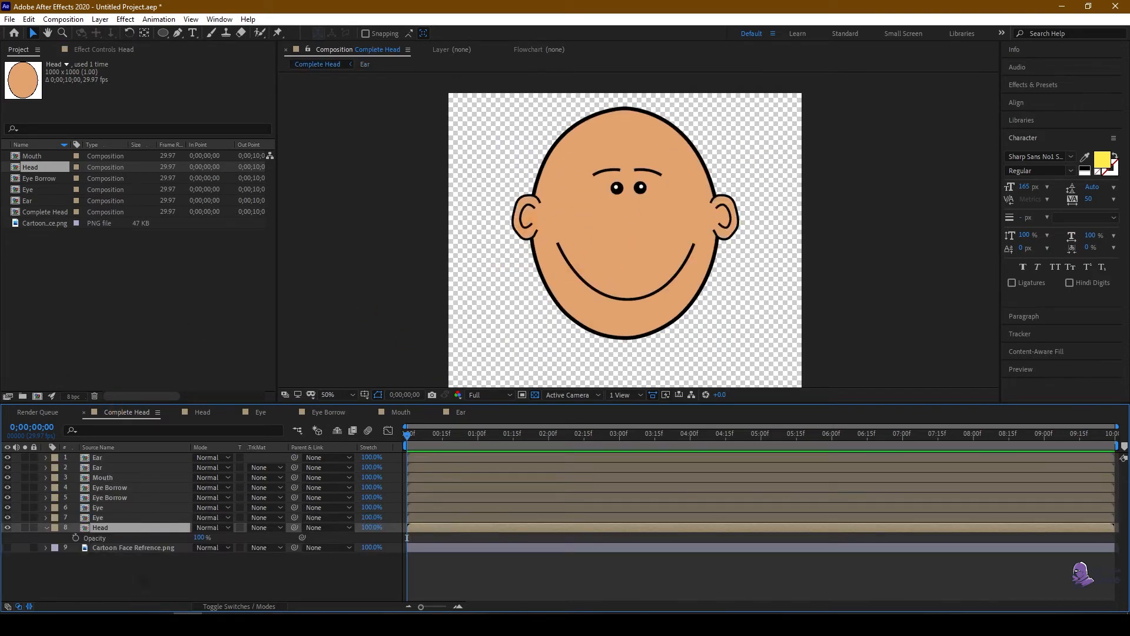
left_click(143, 582)
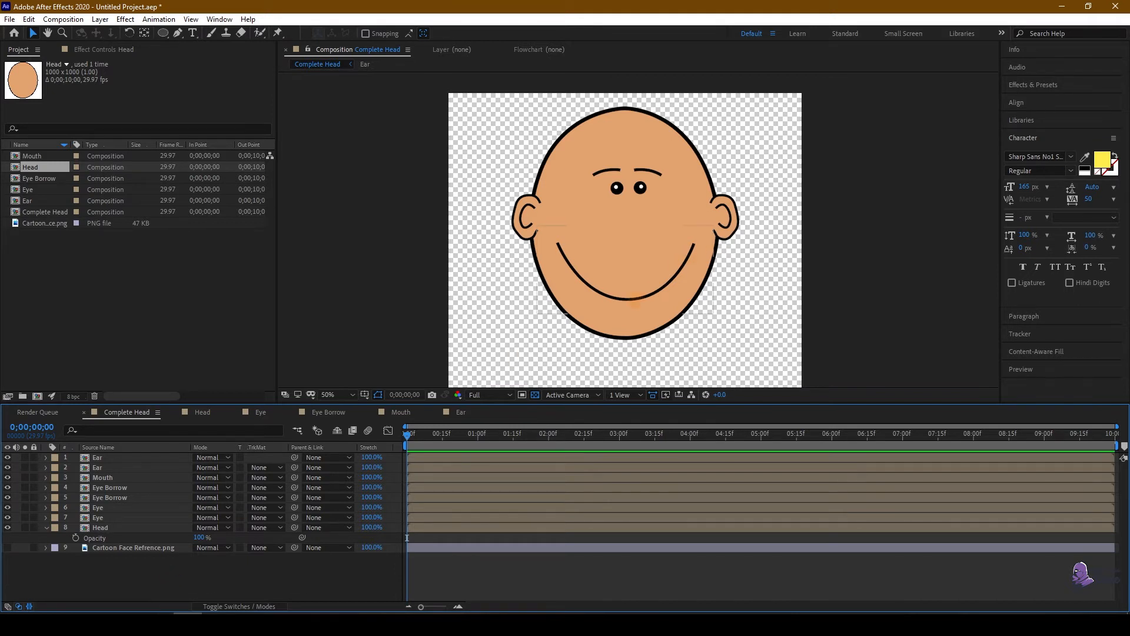
left_click(126, 584)
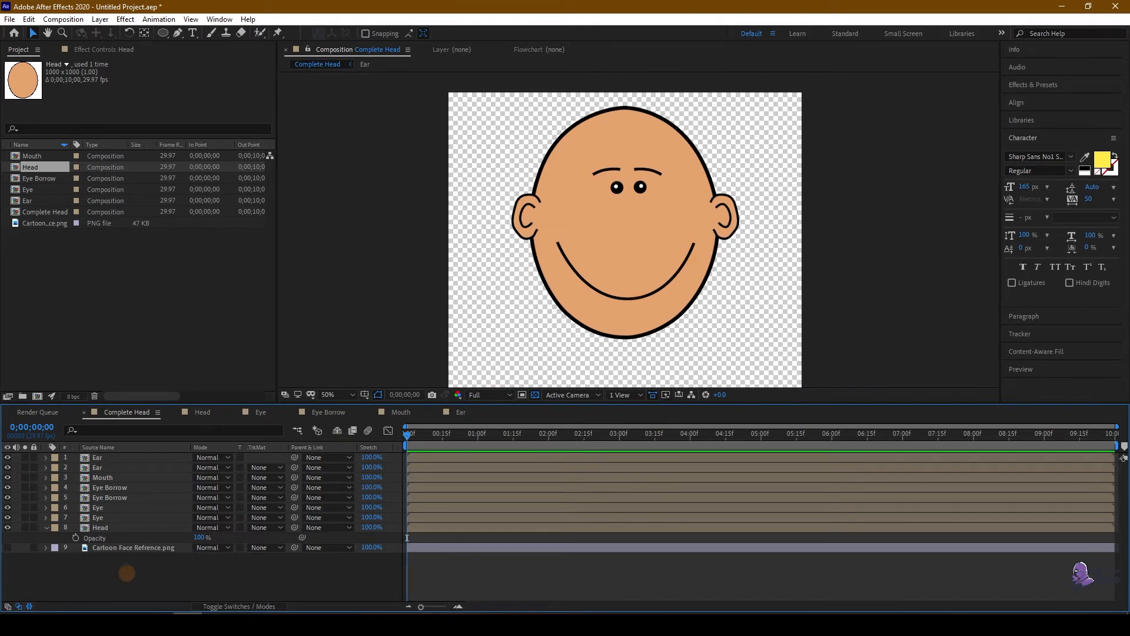
Step: Add a null object to the Complete Head composition and place it mid-face, between the eyes and the mouth
right_click(150, 583)
mouse_move(199, 442)
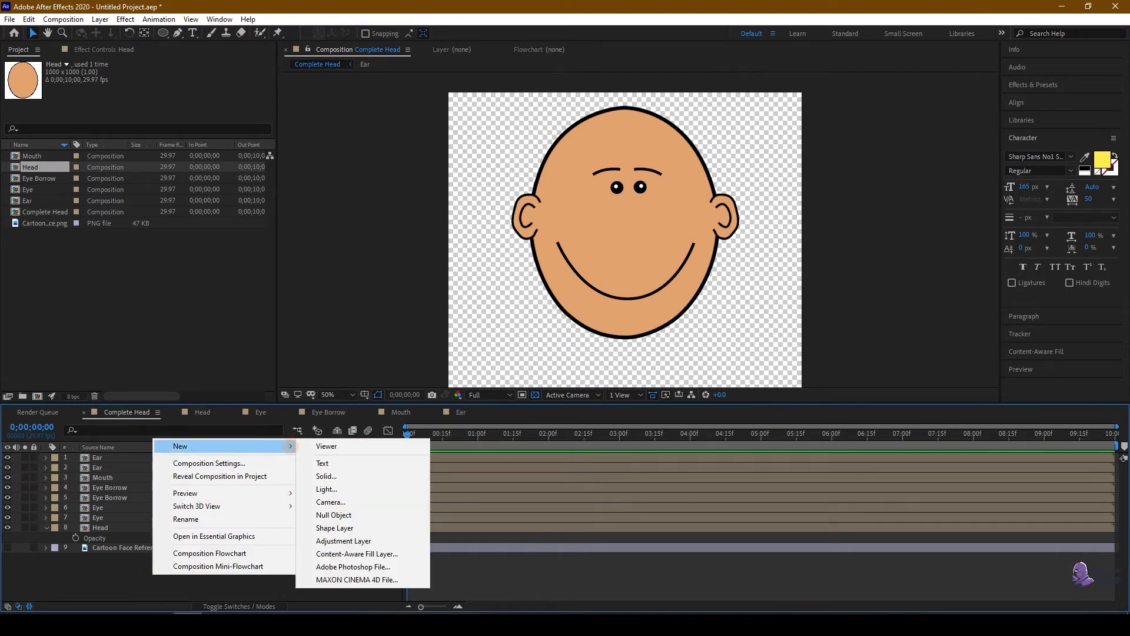
left_click(341, 515)
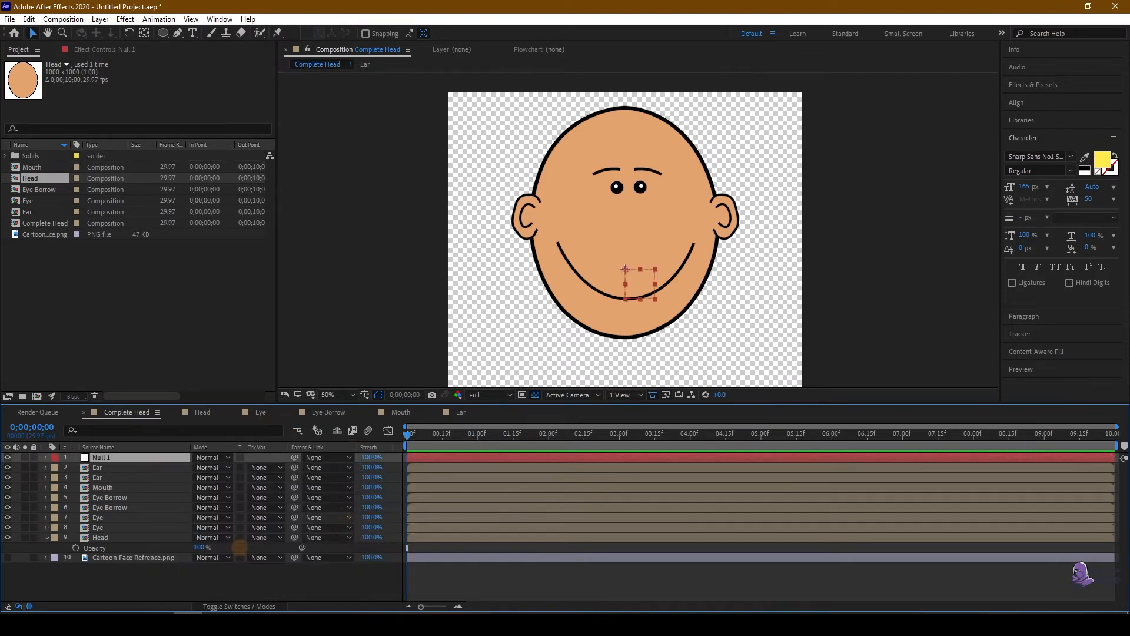
left_click_drag(640, 284, 639, 234)
key("Return")
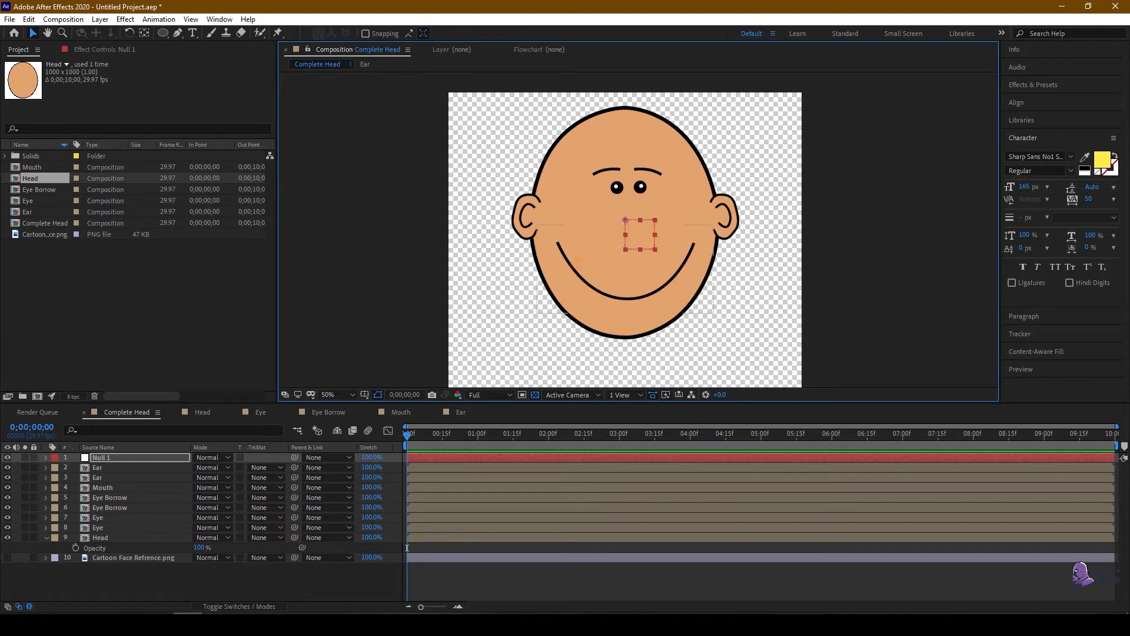
mouse_move(638, 247)
left_mouse_down()
mouse_move(649, 248)
mouse_move(615, 248)
mouse_move(654, 247)
mouse_move(626, 248)
mouse_move(650, 249)
mouse_move(639, 255)
left_mouse_up()
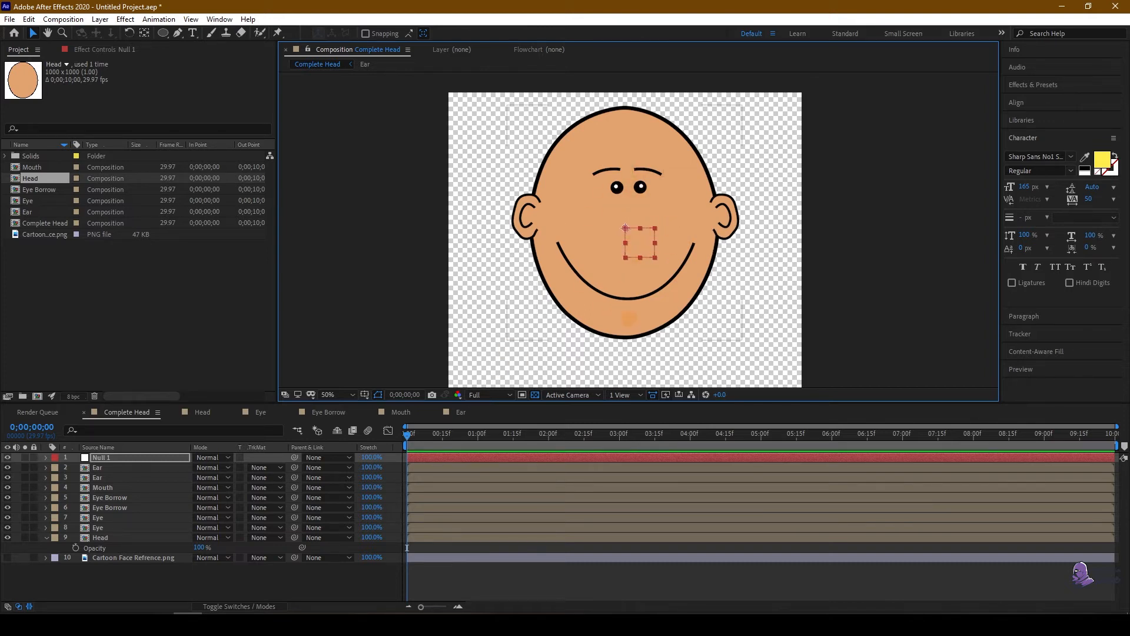
Step: Parent the Mouth layer, both Eye Borrow layers and both Eye layers to the new null object
left_click(105, 519)
left_click(105, 527, "shift")
left_click(606, 172, "shift")
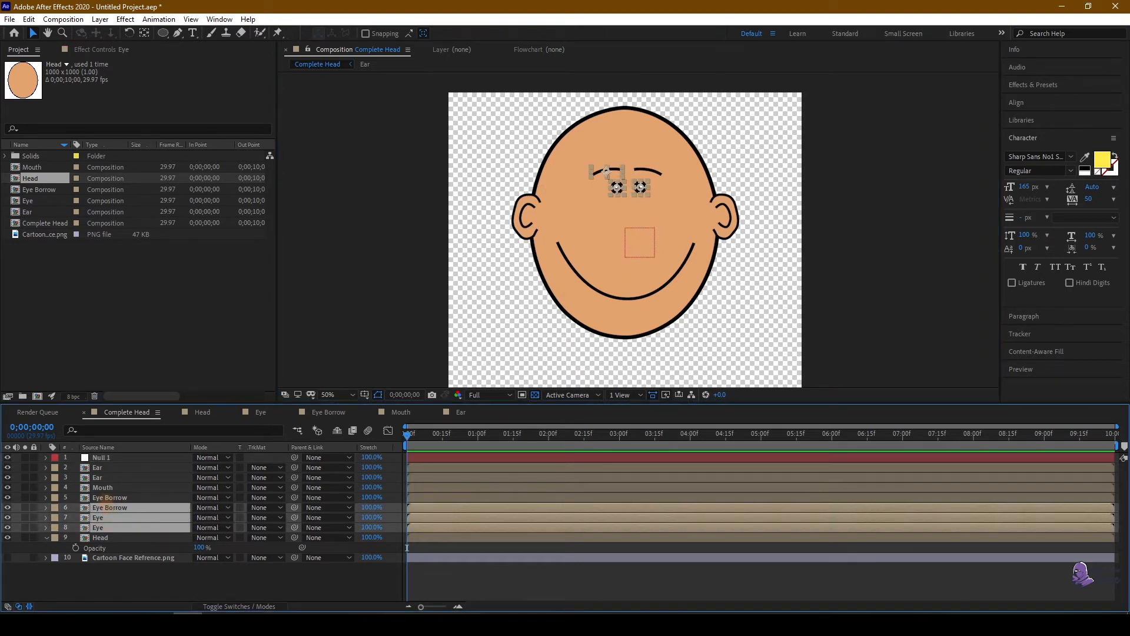
left_click(649, 172, "shift")
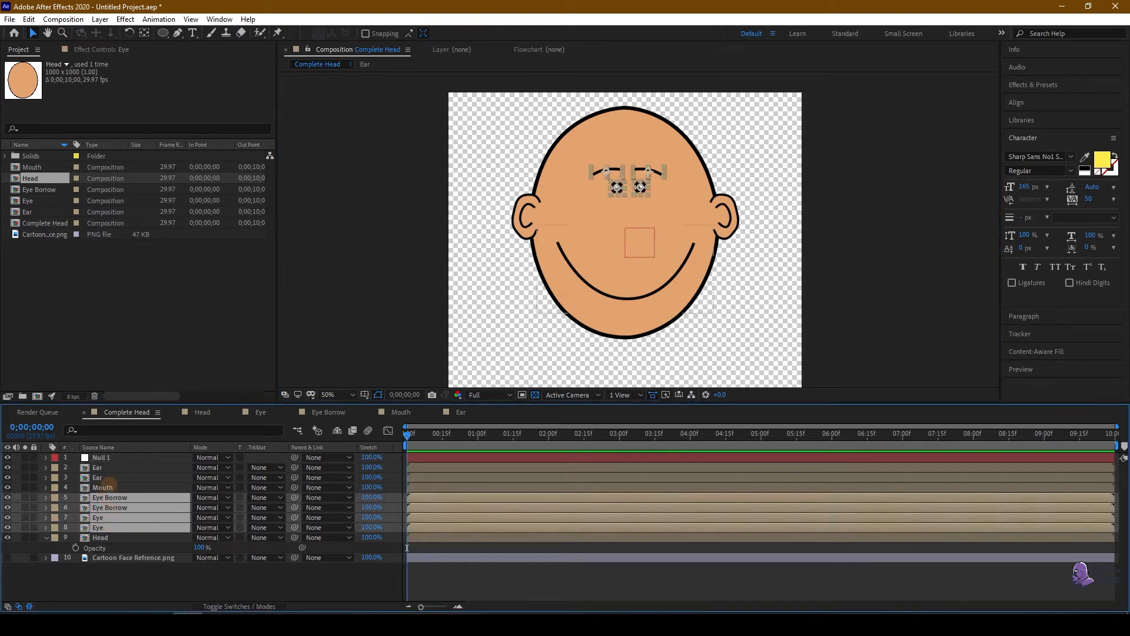
left_click(105, 487, "shift")
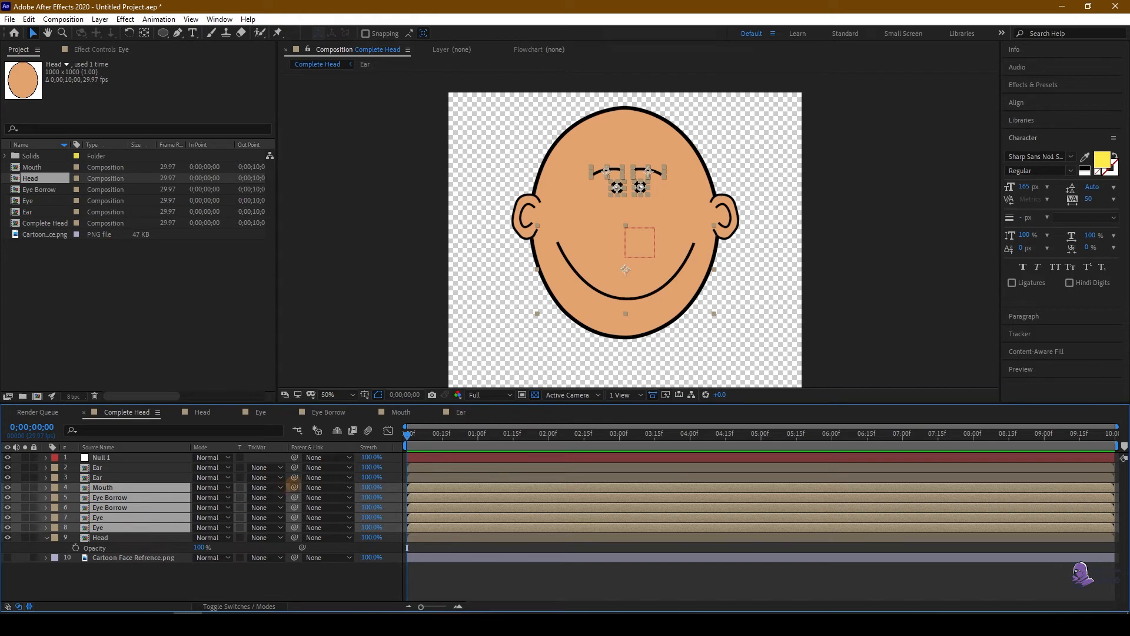
left_click_drag(294, 487, 97, 457)
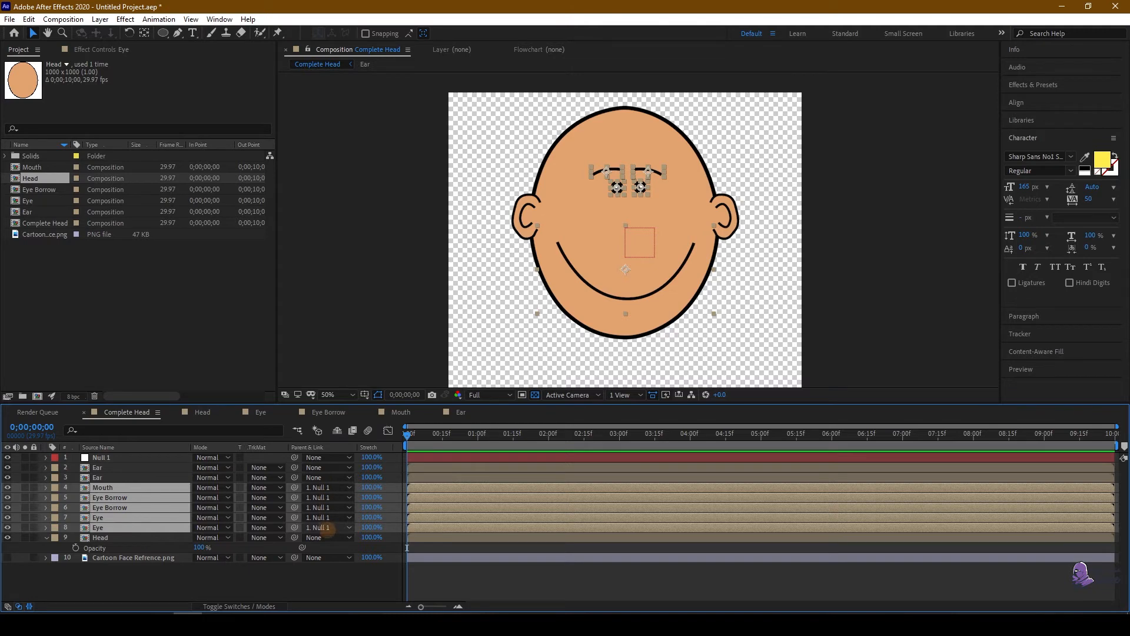
Step: Rename the null layer as Mouth Animation
left_click(100, 458)
right_click(103, 456)
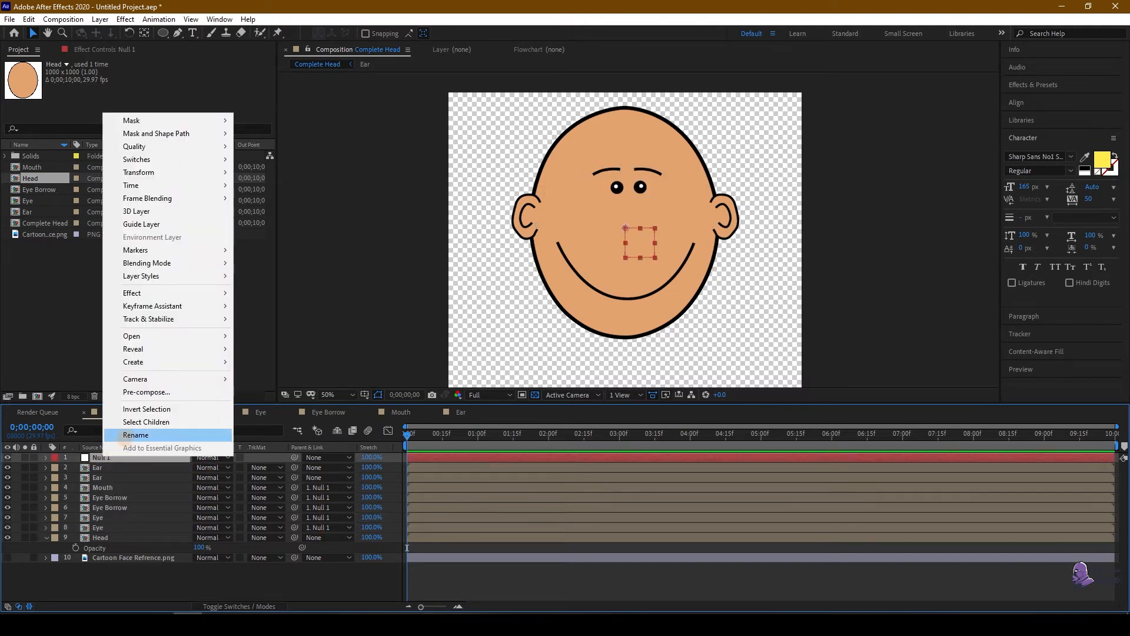
left_click(135, 435)
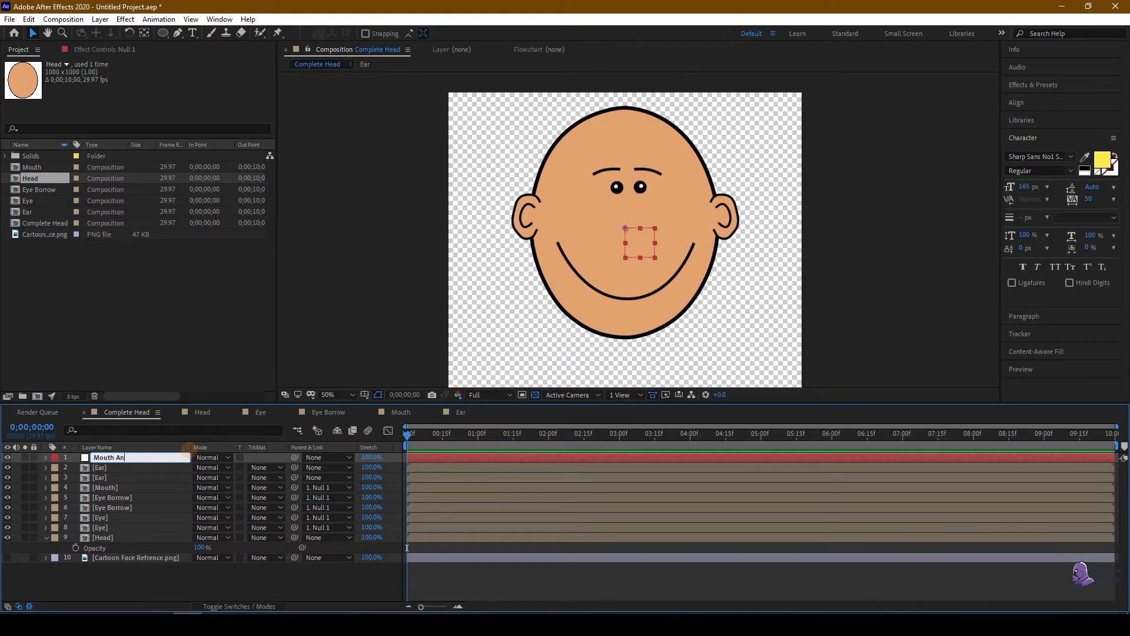
key("Return")
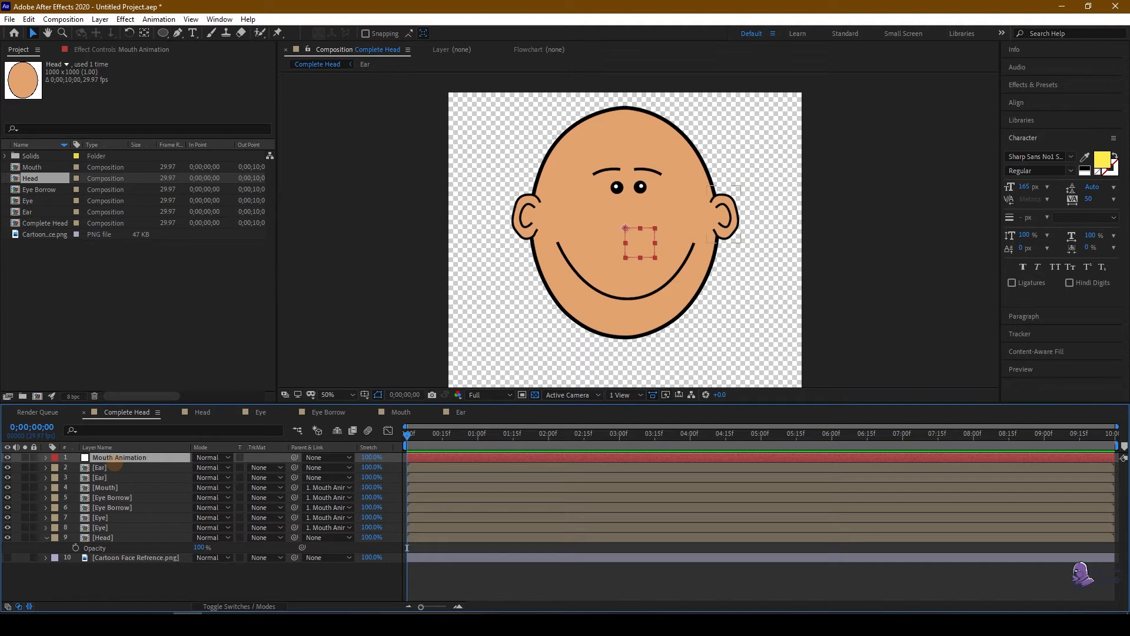
Step: Try shifting the position of the Mouth Animation null to test how the parented facial features move
left_click(46, 458)
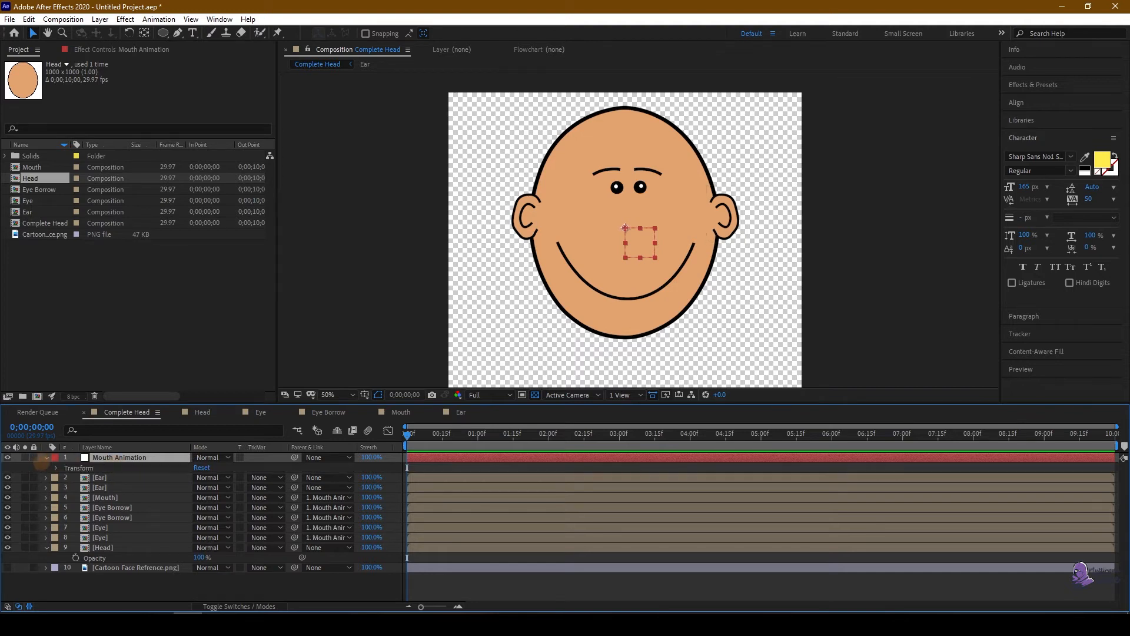
left_click(56, 467)
left_click(95, 488)
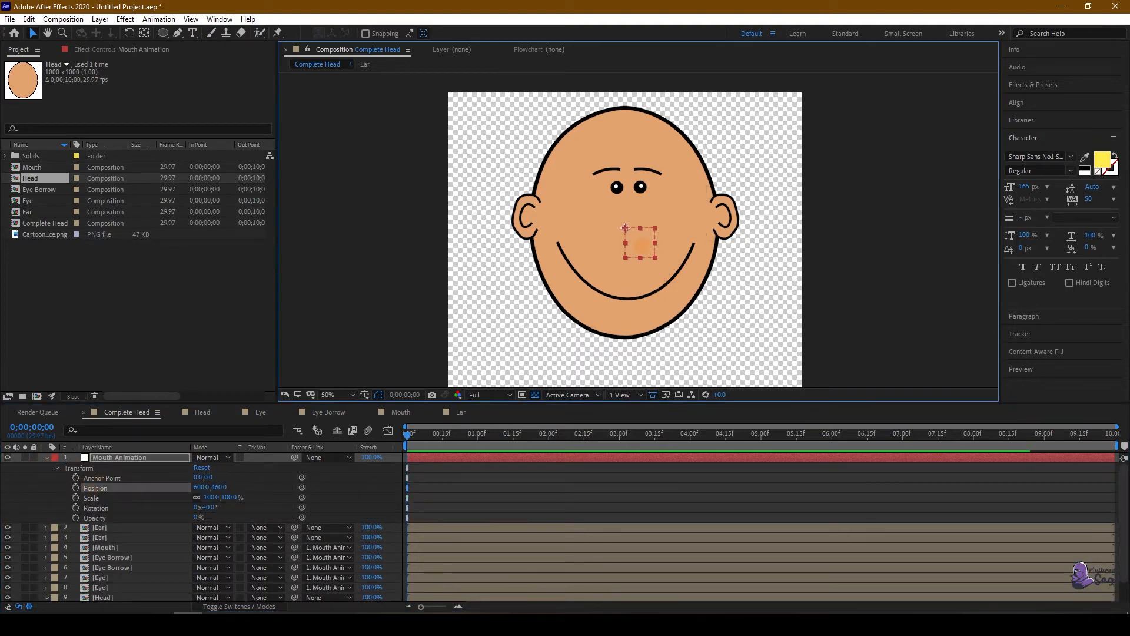
key("Left")
key("Left")
key("Left")
key("Left")
key("Left")
key("Left")
key("Left")
key("Left")
key("Left")
key("Left")
key("Left")
key("Left")
key("Left")
key("Left")
key("Left")
key("Left")
key("Left")
key("Left")
key("Left")
key("Left")
key("Left")
key("Left")
key("Left")
key("Left")
key("Left")
key("Left")
key("Left")
key("Left")
key("Left")
key("Left")
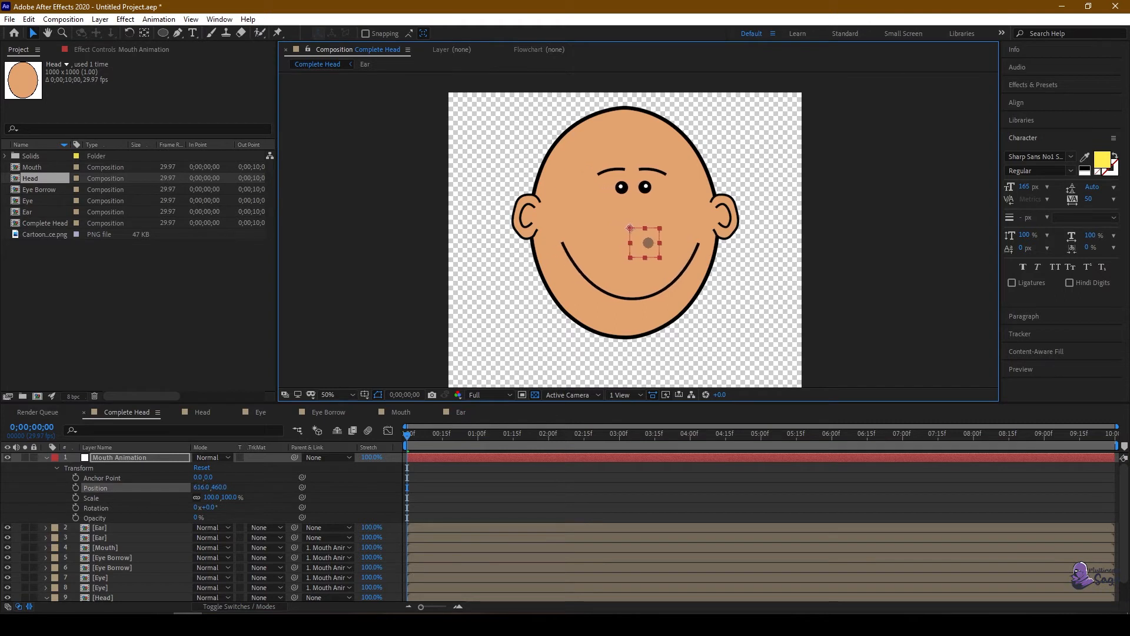
left_click_drag(637, 244, 644, 246)
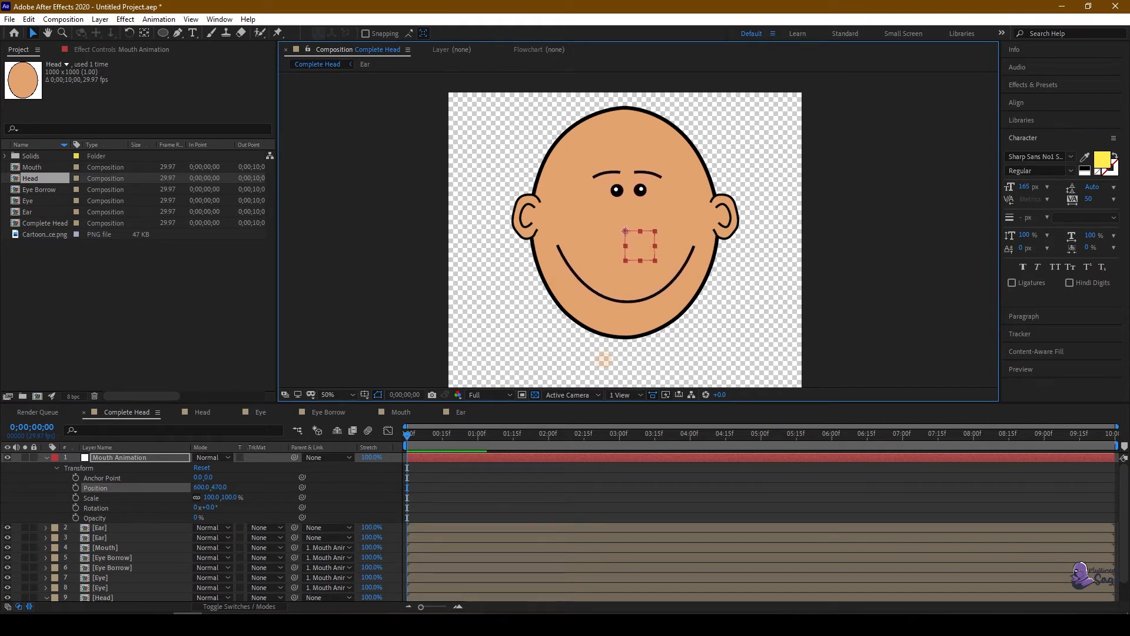
Step: Add a second null object to the Complete Head composition and rename it Ear Animation
left_click(172, 585)
right_click(176, 586)
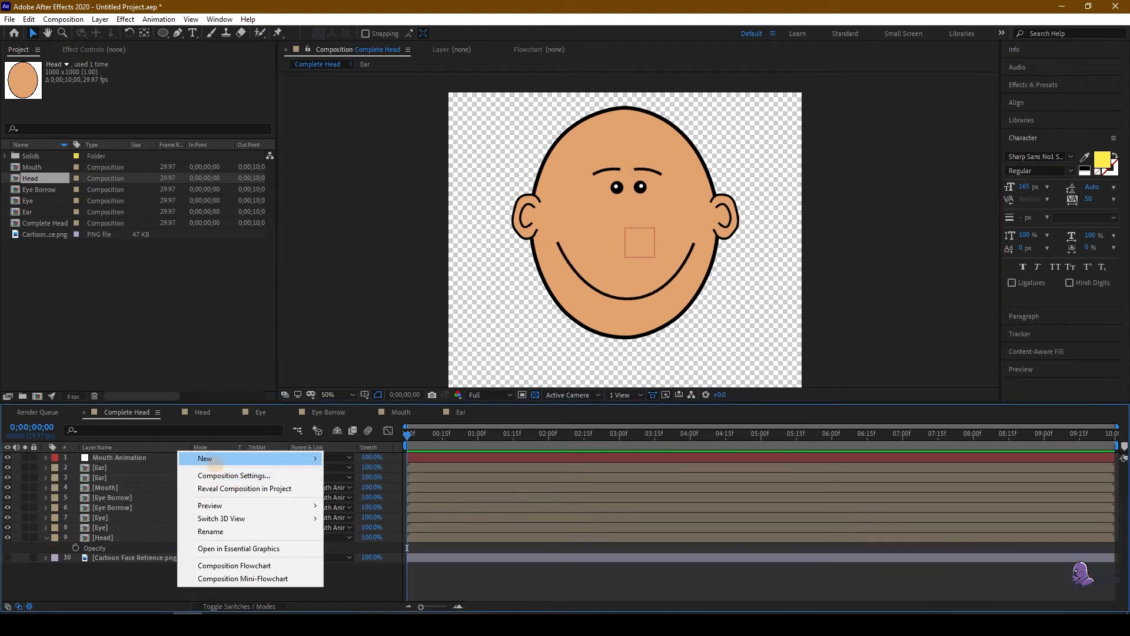
mouse_move(215, 465)
left_click(353, 527)
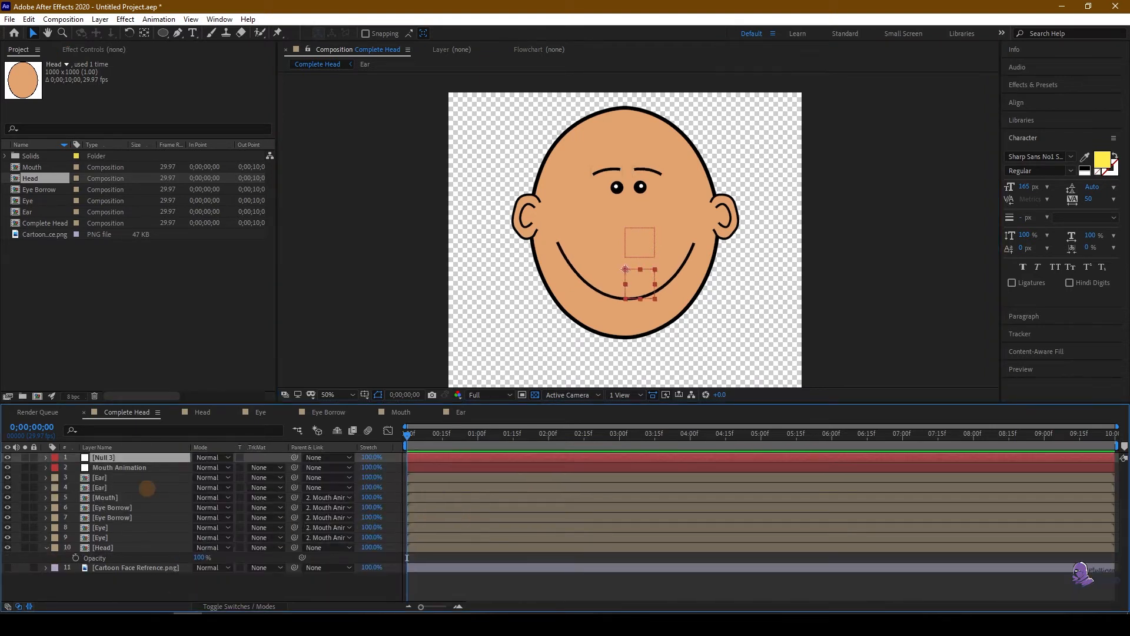
right_click(101, 458)
left_click(136, 436)
type("Ear Animation")
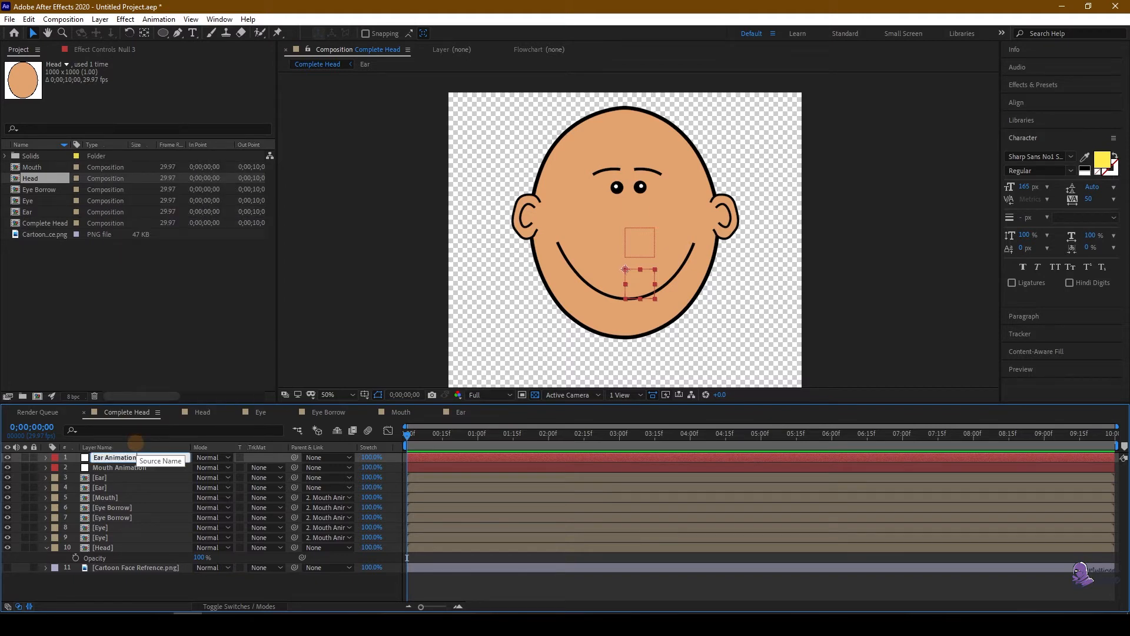
key("Return")
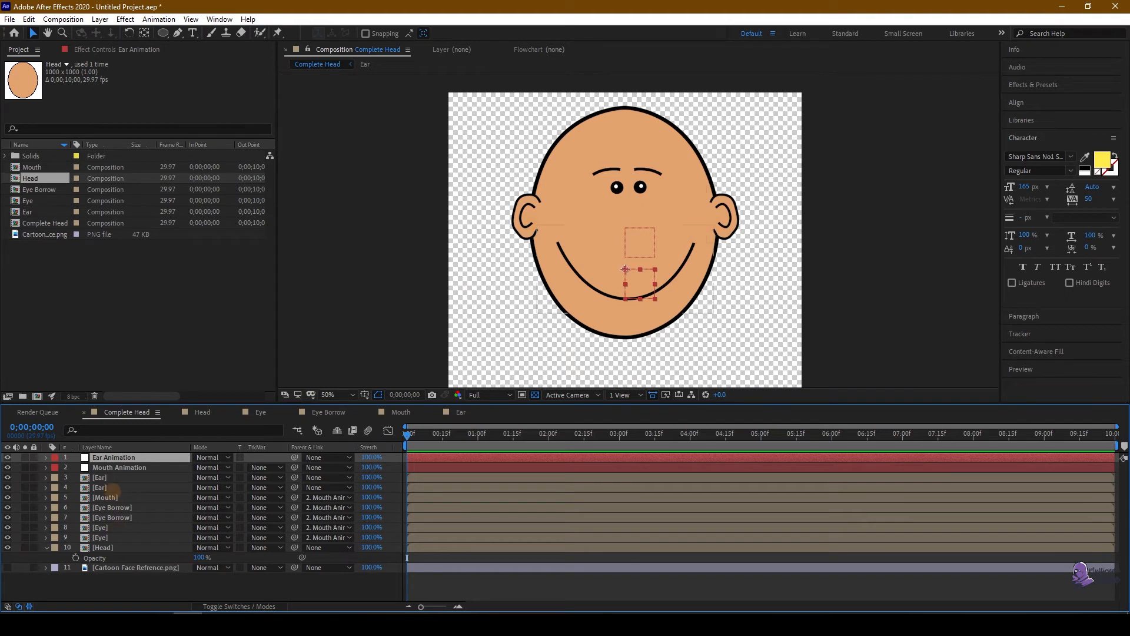
Step: Move the Ear Animation null up to the middle of the face, level with the ears
left_click(100, 478)
left_click(100, 487, "shift")
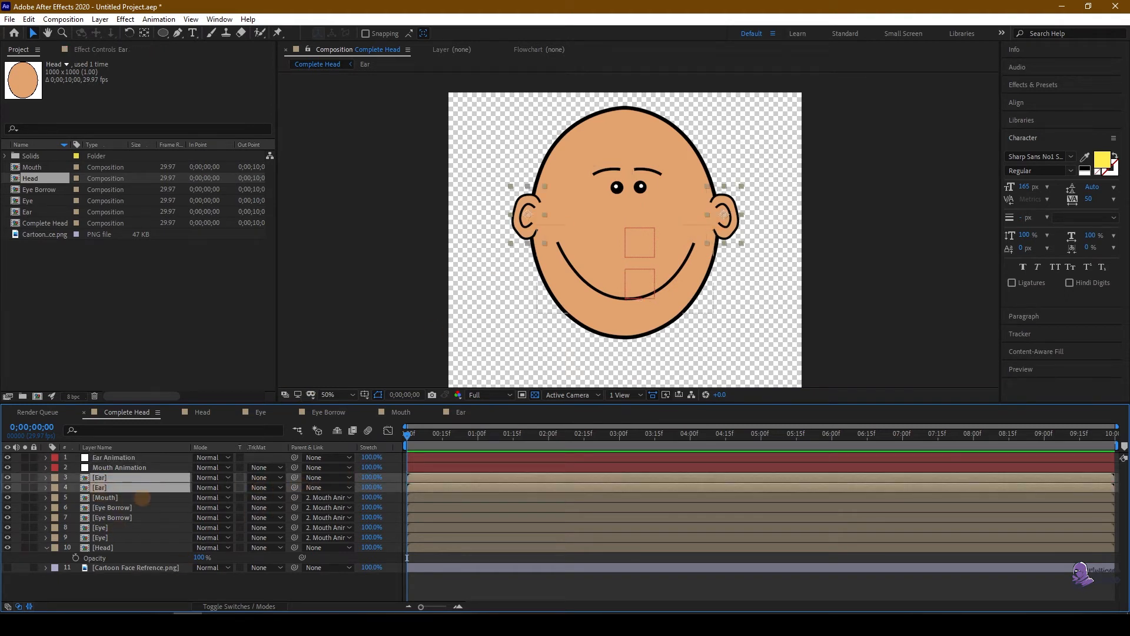
left_click(113, 458)
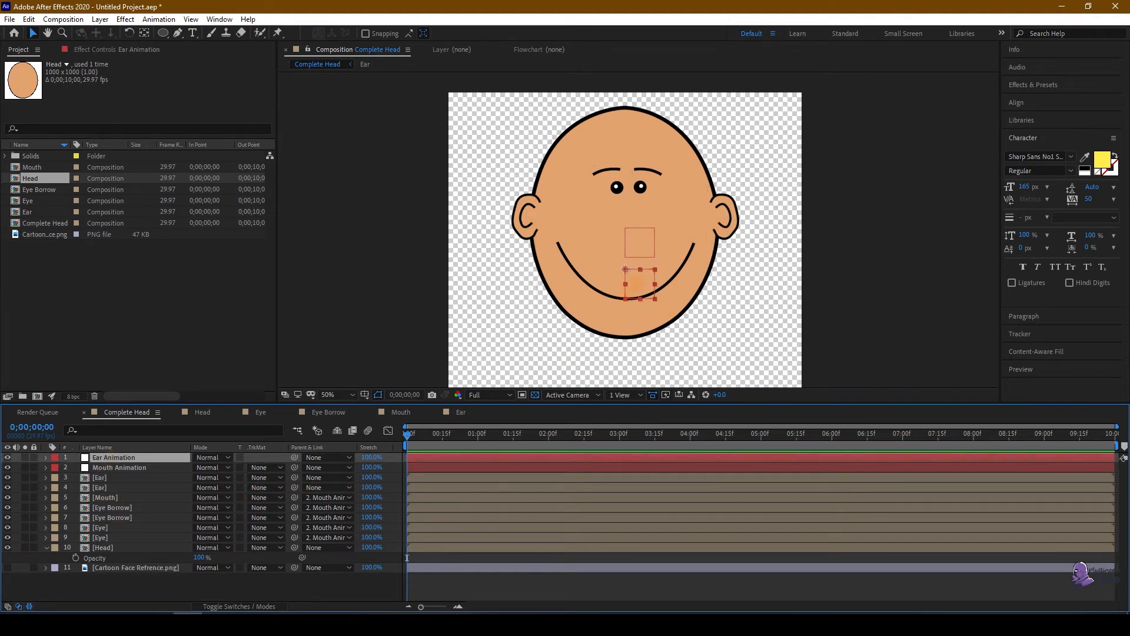
mouse_move(640, 242)
left_mouse_down()
mouse_move(633, 212)
mouse_move(643, 224)
left_mouse_up()
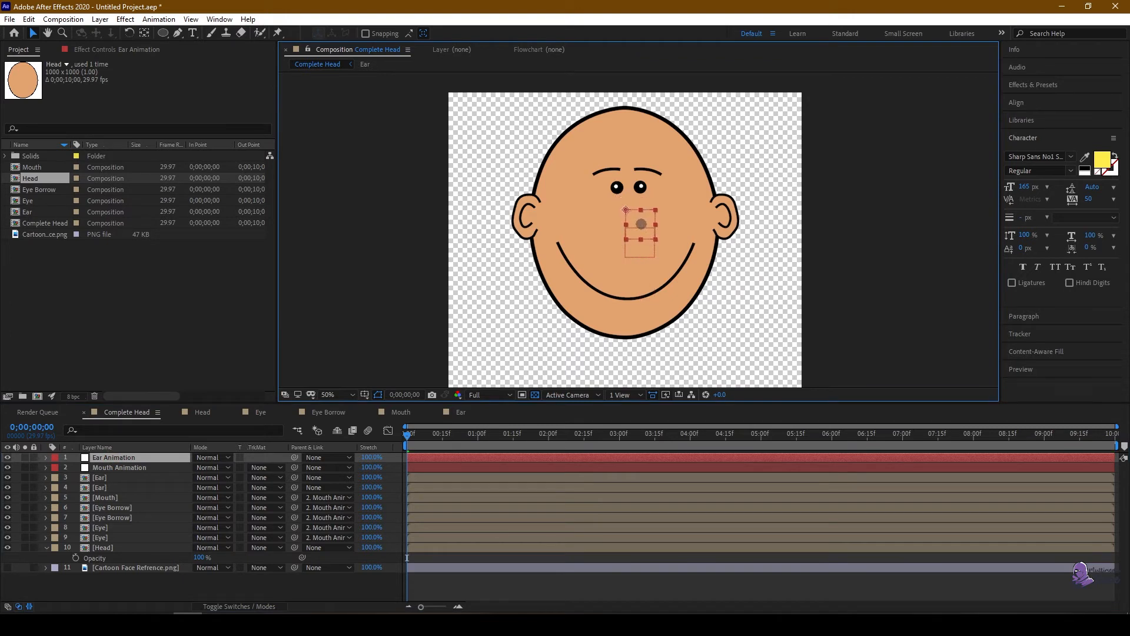
key("Return")
Step: Parent both Ear layers to the Ear Animation null and give them the Cyan label colour
left_click(101, 478)
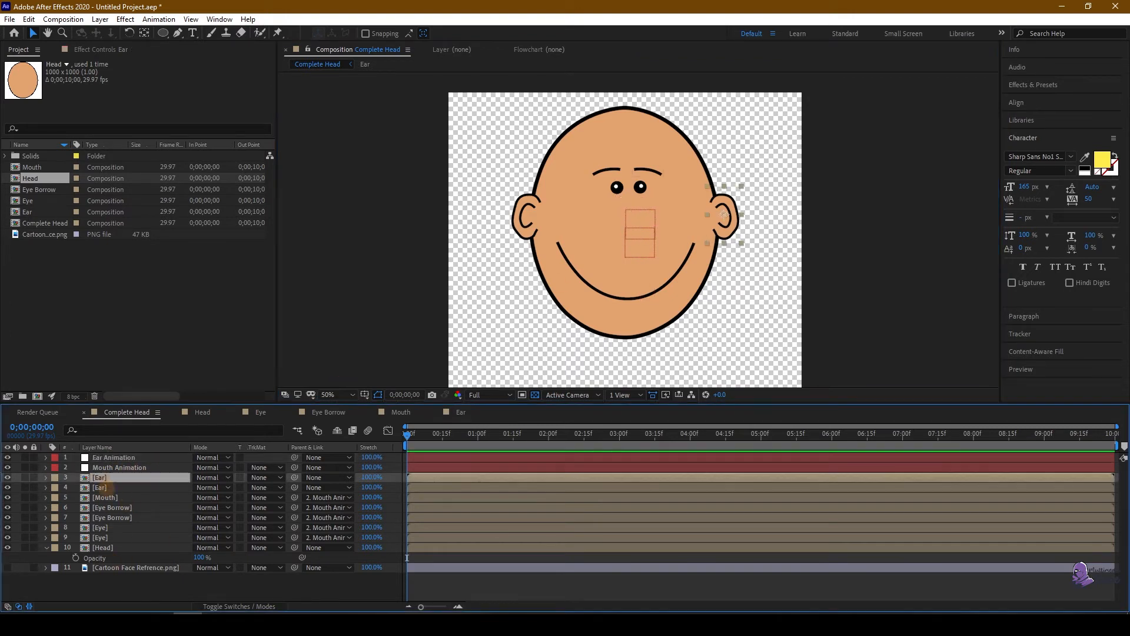
left_click(105, 488, "ctrl")
left_click_drag(294, 477, 113, 458)
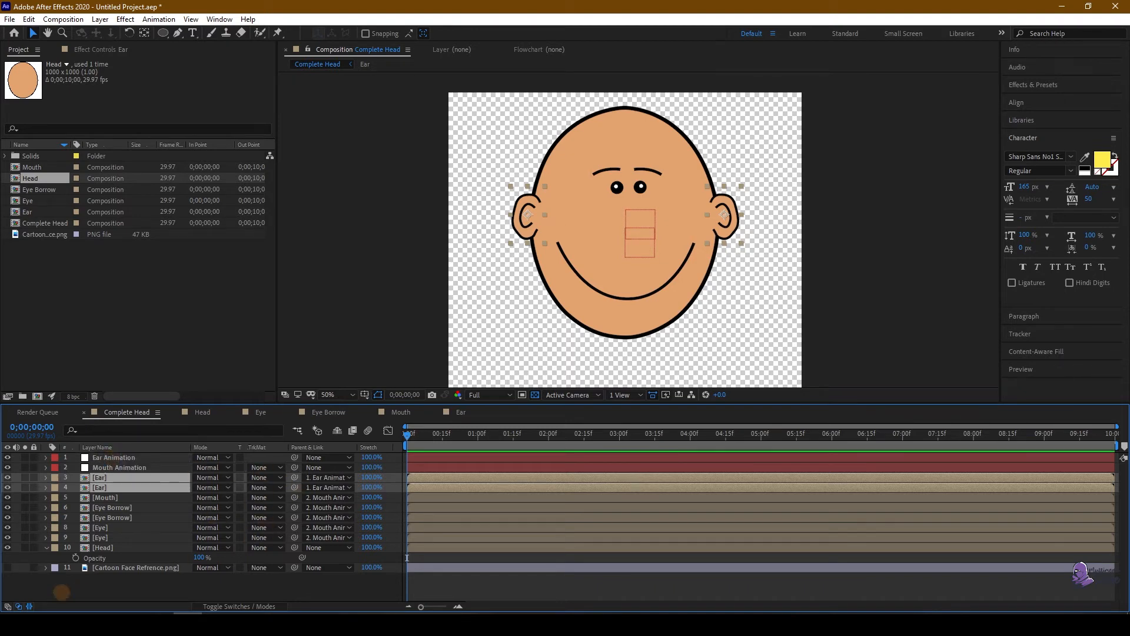
left_click(55, 488)
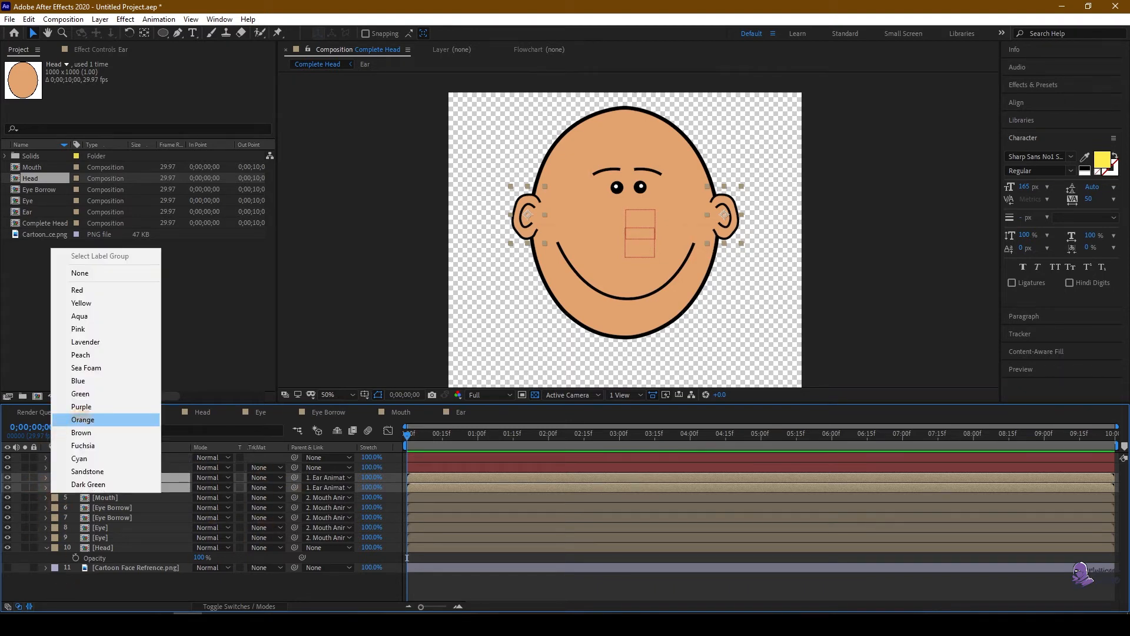
left_click(79, 458)
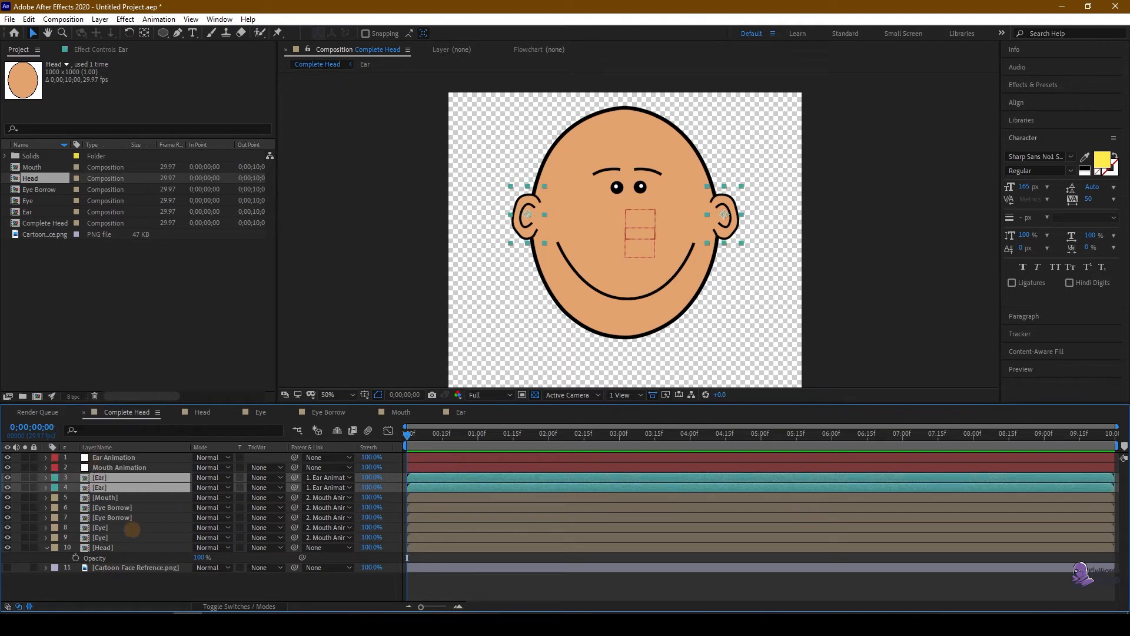
Step: Give the Mouth layer, both Eye Borrow layers and both Eye layers the Yellow label colour
left_click(104, 498)
left_click(110, 538, "shift")
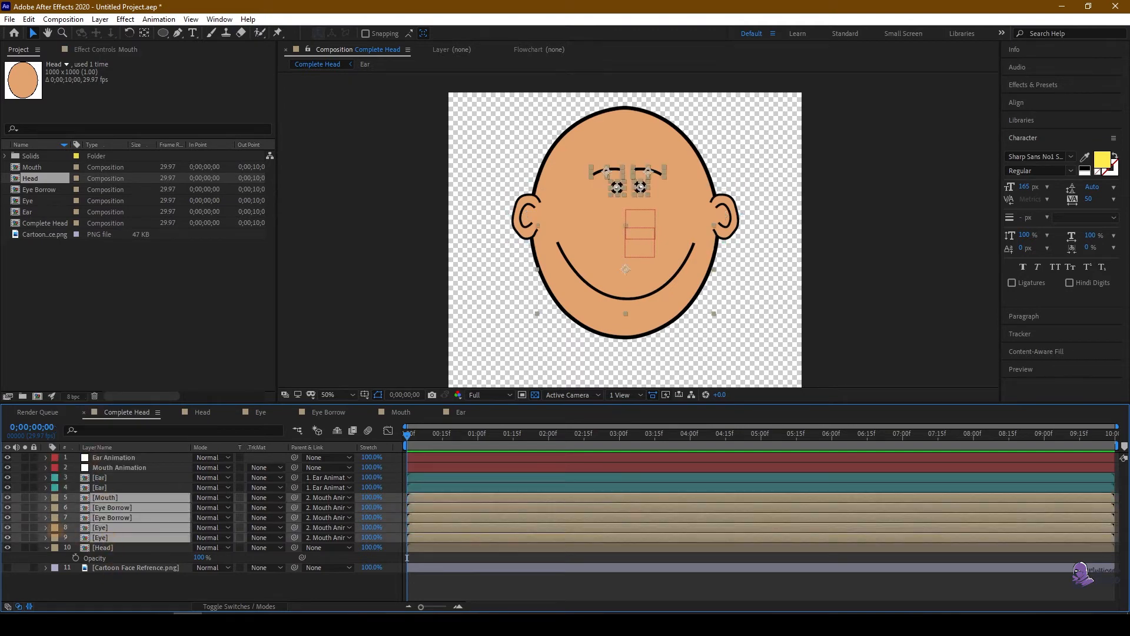
left_click(55, 507)
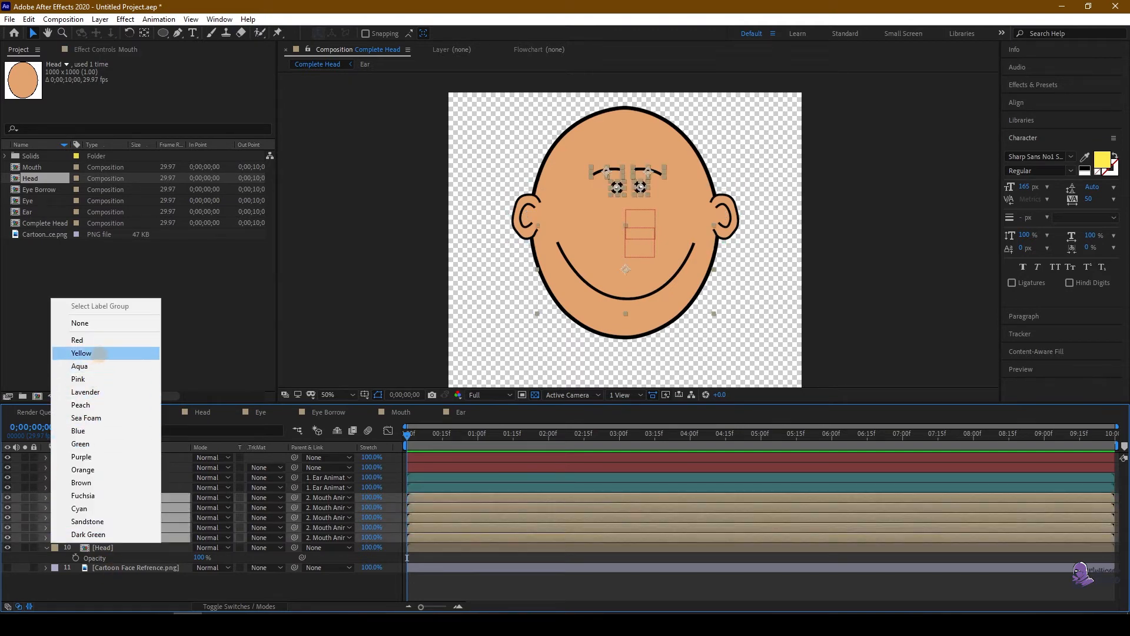
left_click(102, 342)
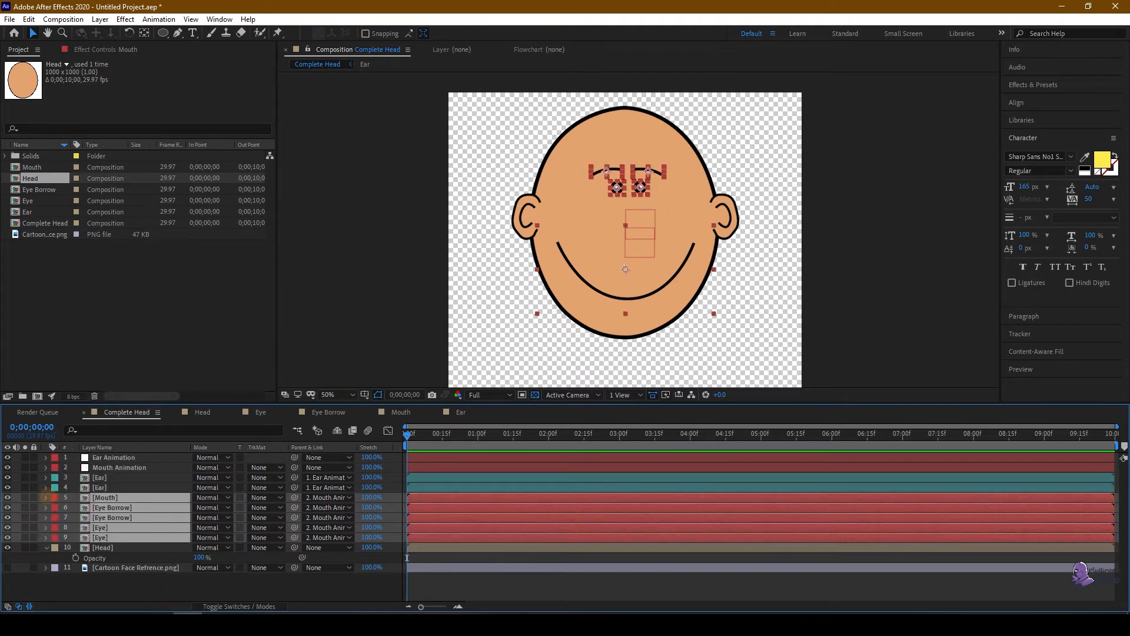
left_click(55, 498)
left_click(89, 309)
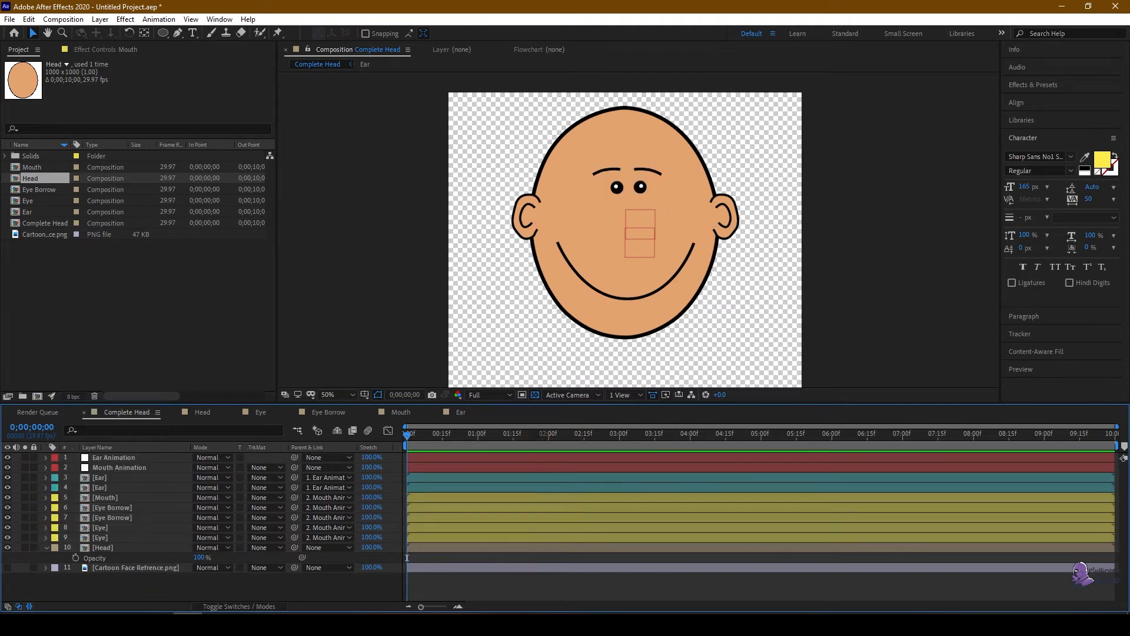
Step: End the Complete Head composition's work area at 0;00;03;00
left_click_drag(634, 435, 621, 462)
key("n")
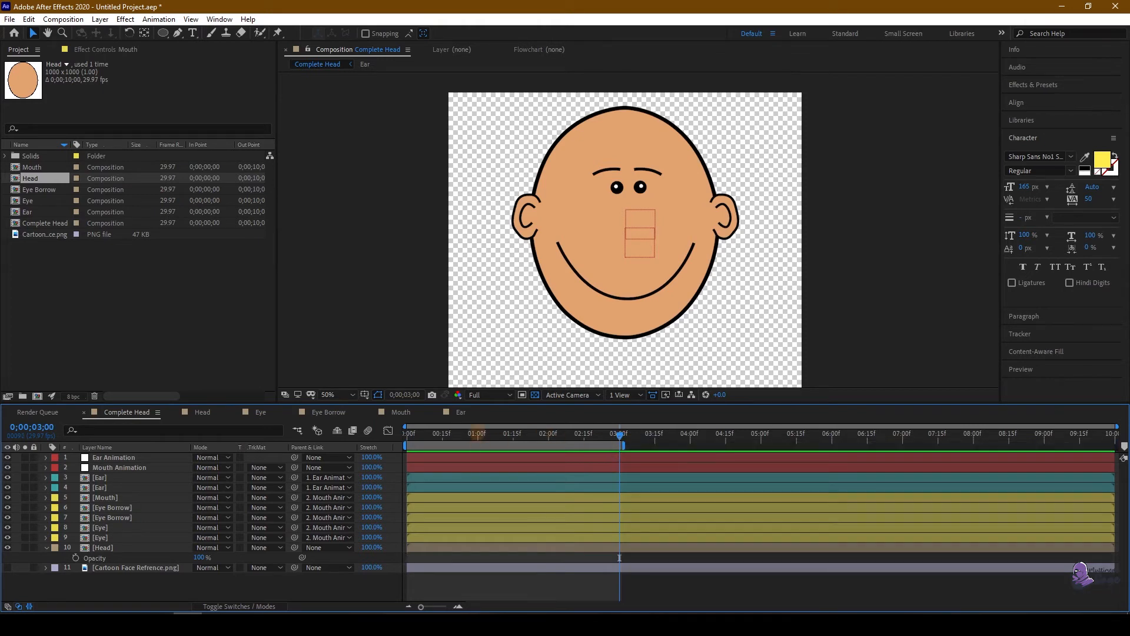
Step: Keyframe the Mouth Animation null's Position at the start, and shift its X position to 639.2 at 0;00;01;00
key("Home")
left_click(114, 469)
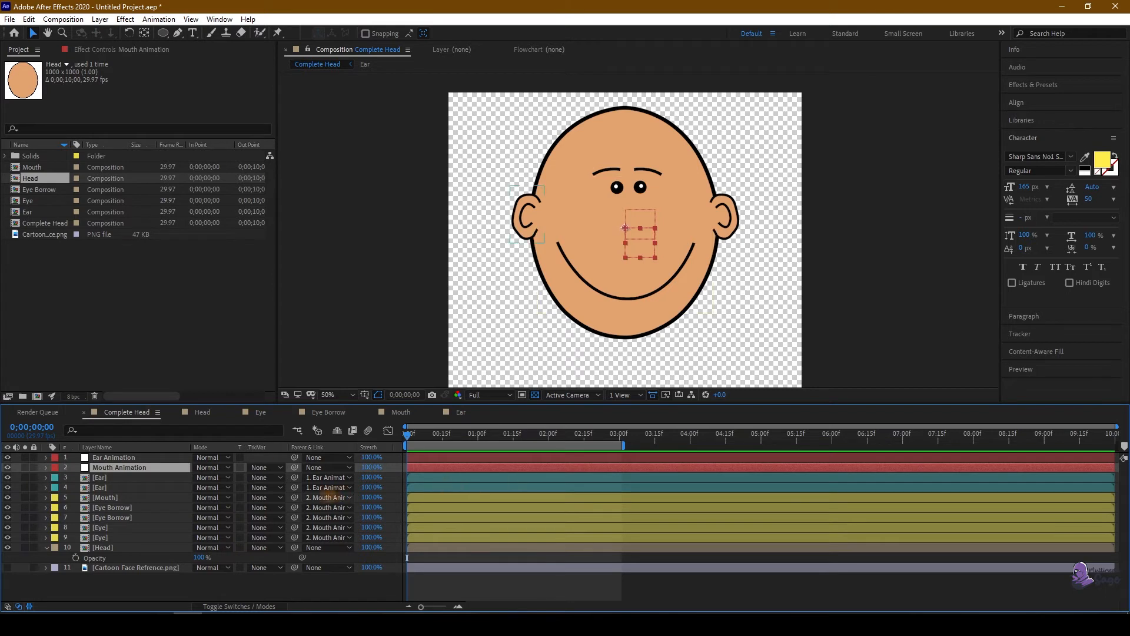
key("p")
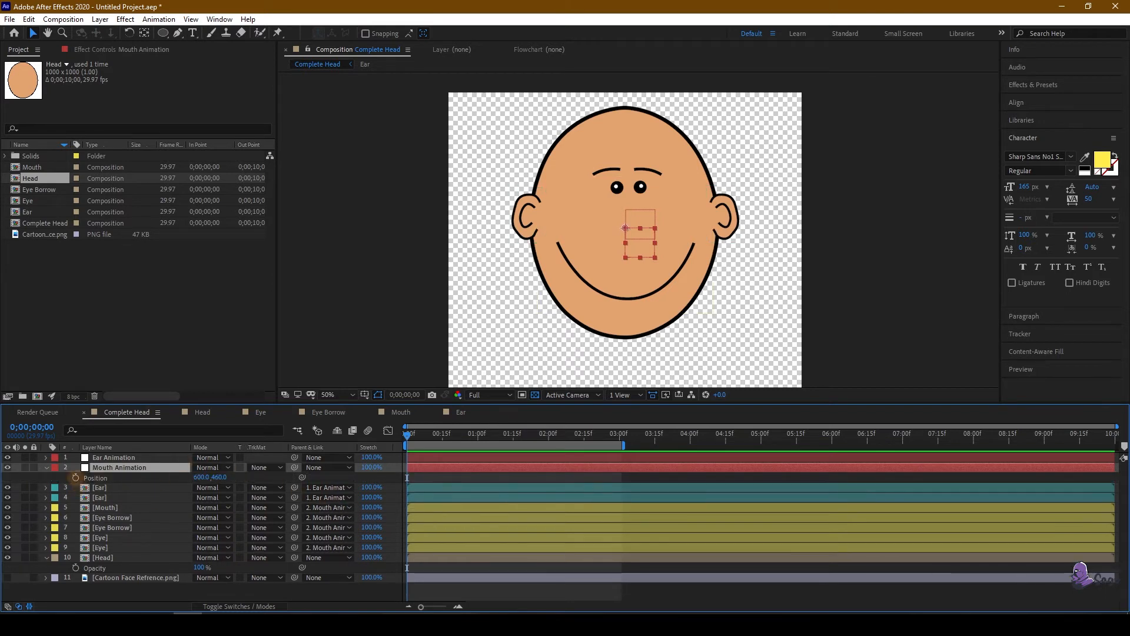
left_click(76, 478)
left_click_drag(466, 445, 416, 447)
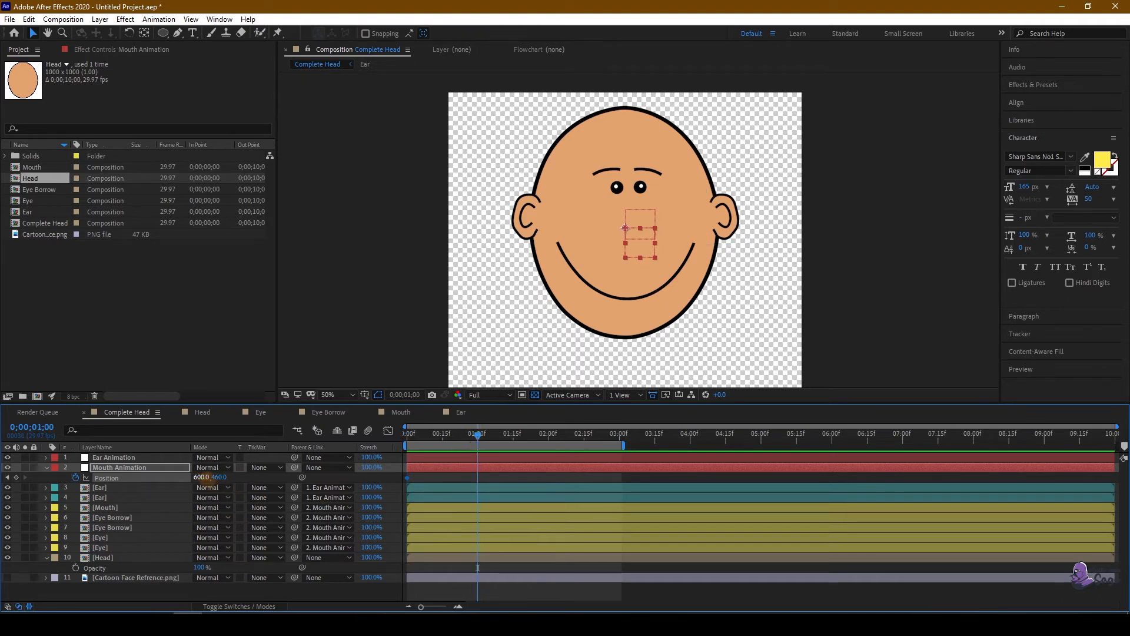
left_click_drag(201, 477, 456, 467)
Step: Keyframe the Ear Animation null's Position at the start, and shift its X position to 616.5 at 0;00;01;00
left_click(432, 457)
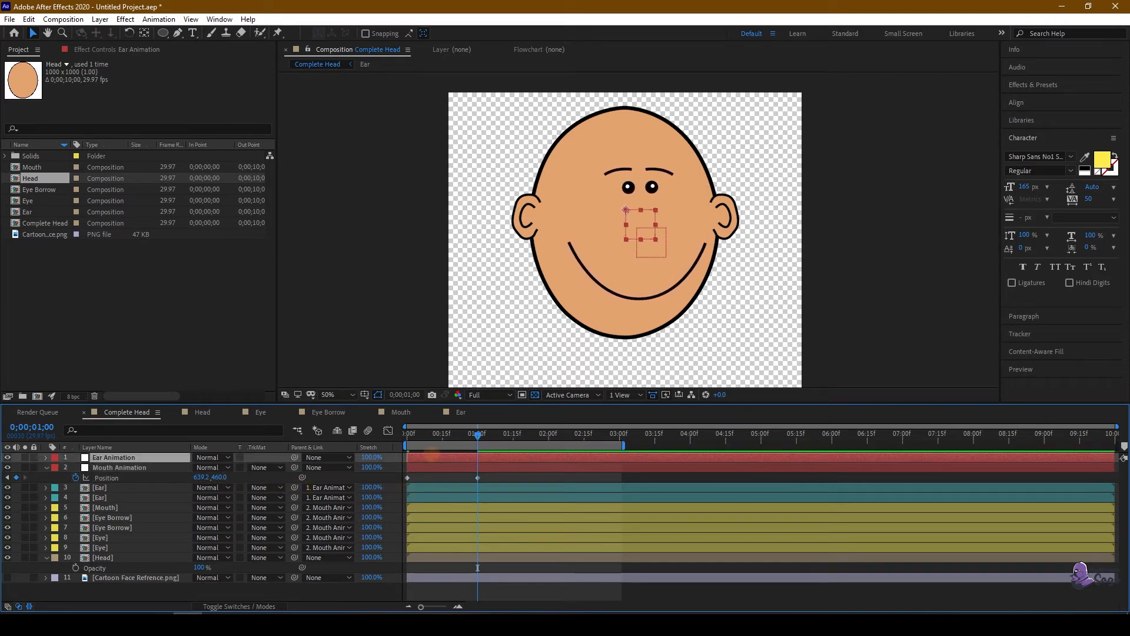
key("p")
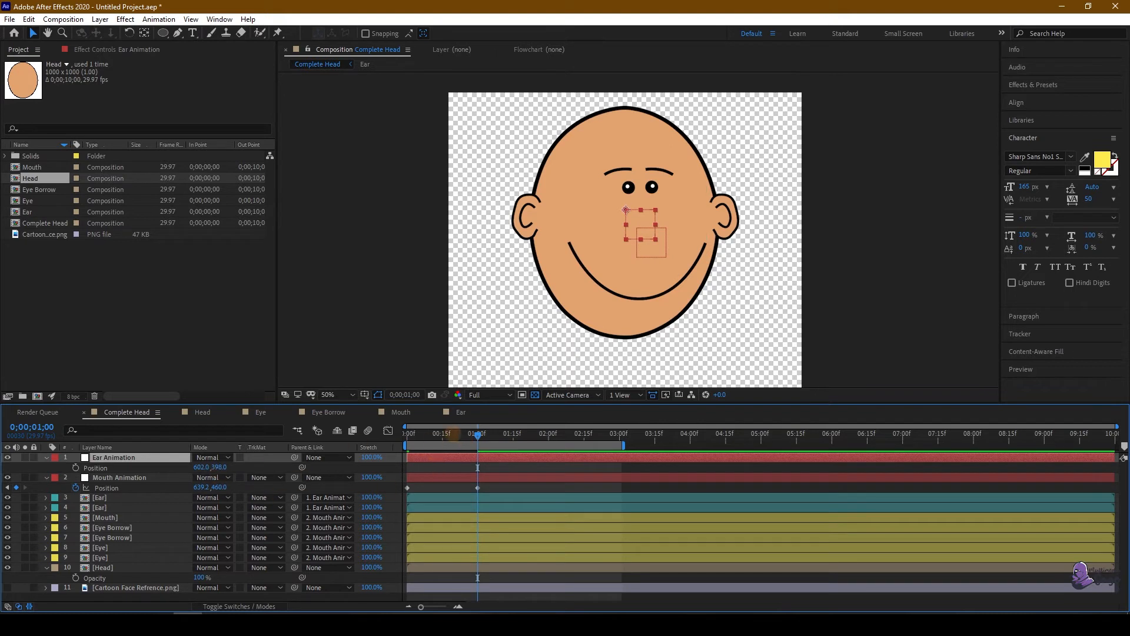
key("Home")
left_click(75, 467)
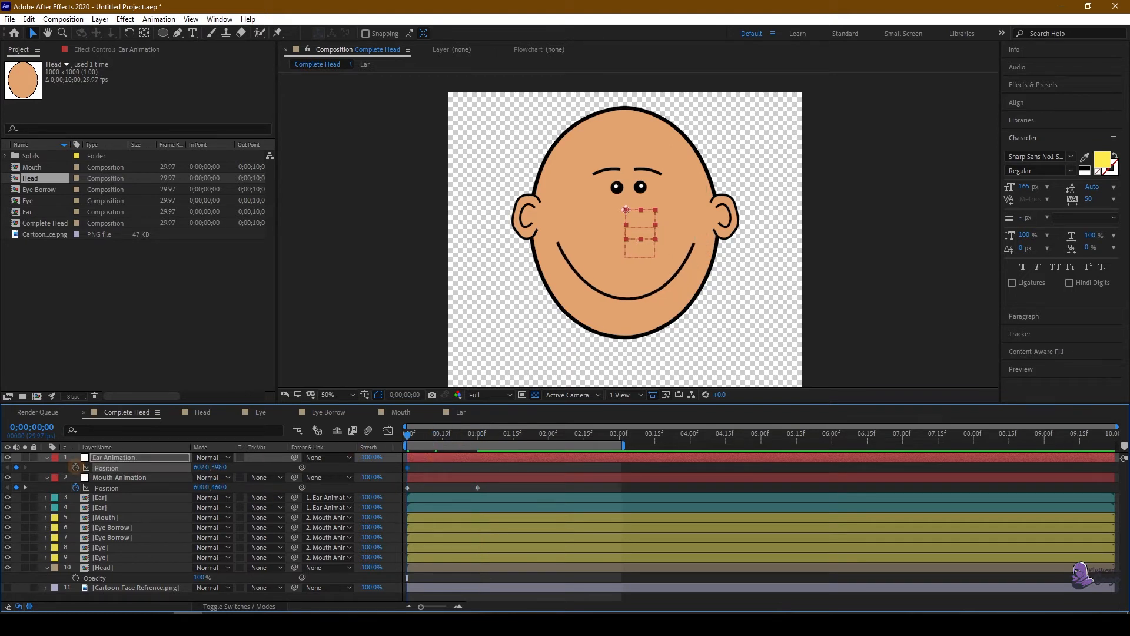
left_click_drag(407, 577, 478, 578)
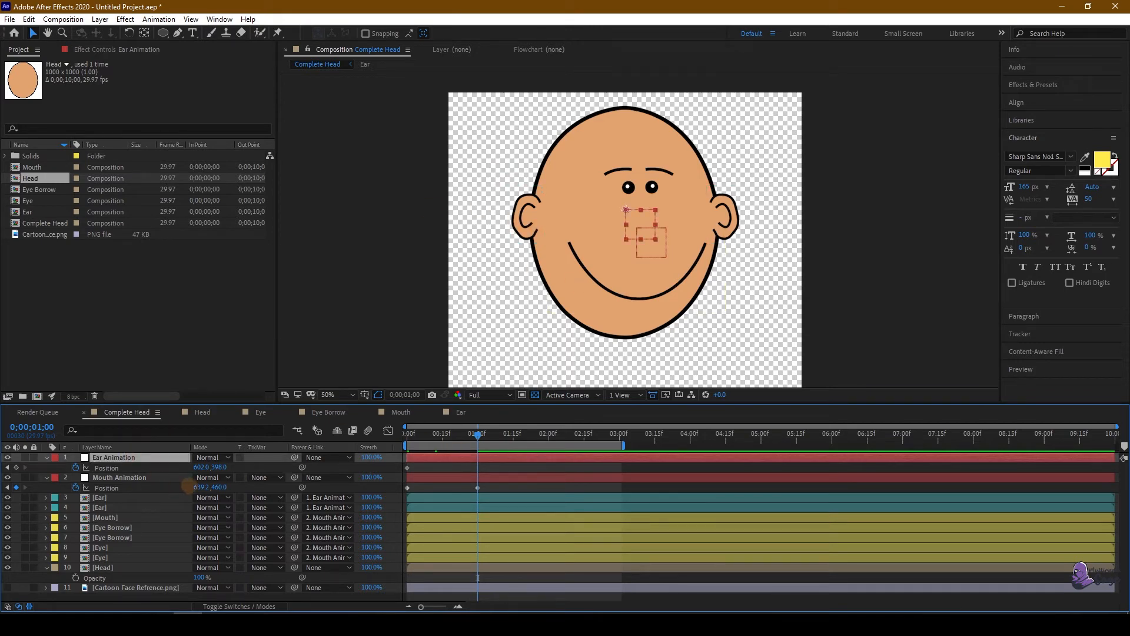
left_click(201, 467)
left_click_drag(201, 467, 283, 466)
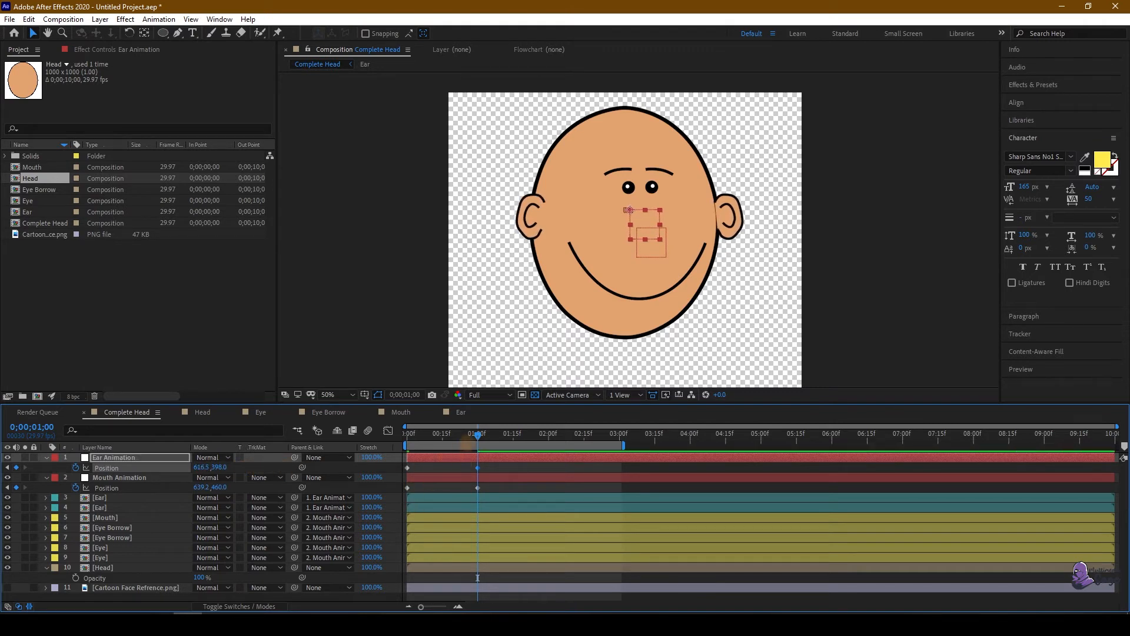
Step: Play the animation from the start to check the first sideways movement of the face and ears
key("Home")
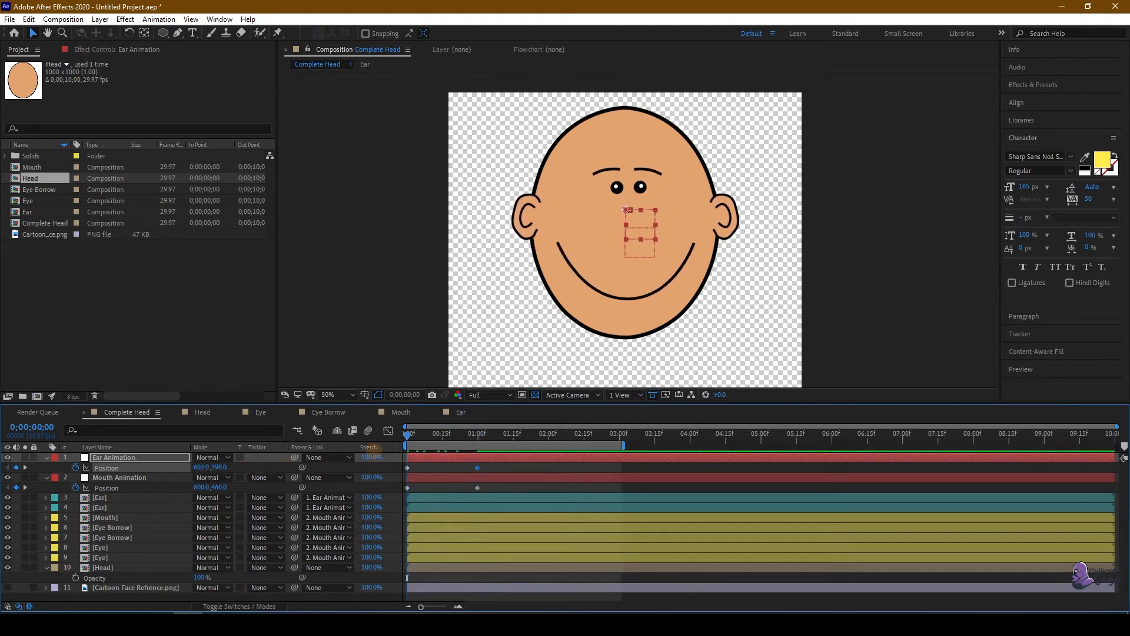
key("space")
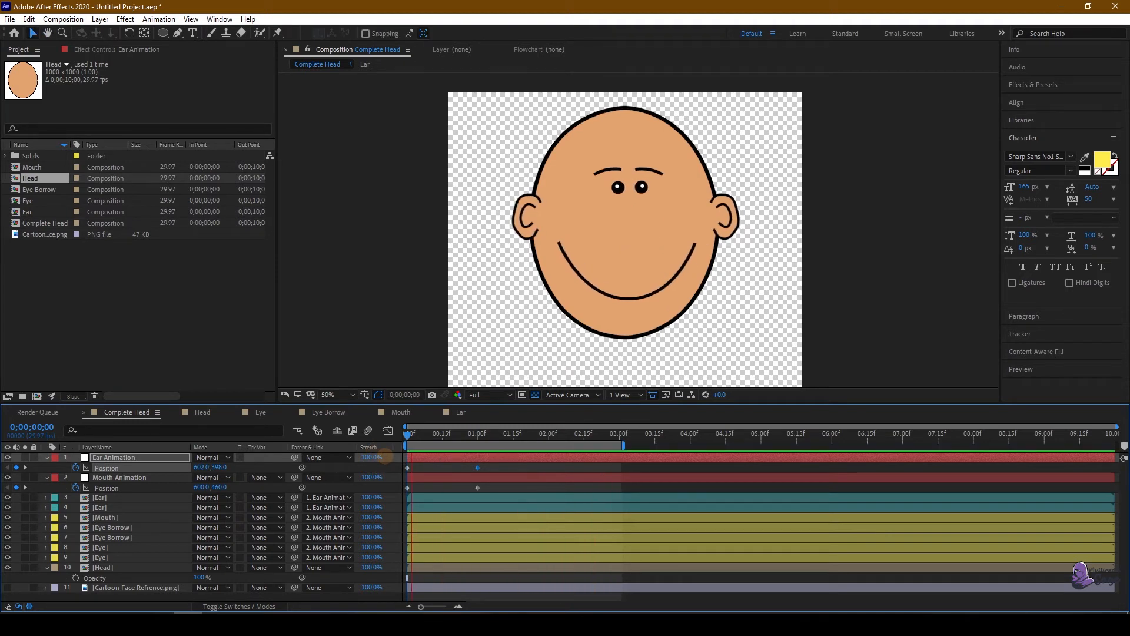
left_click(385, 458)
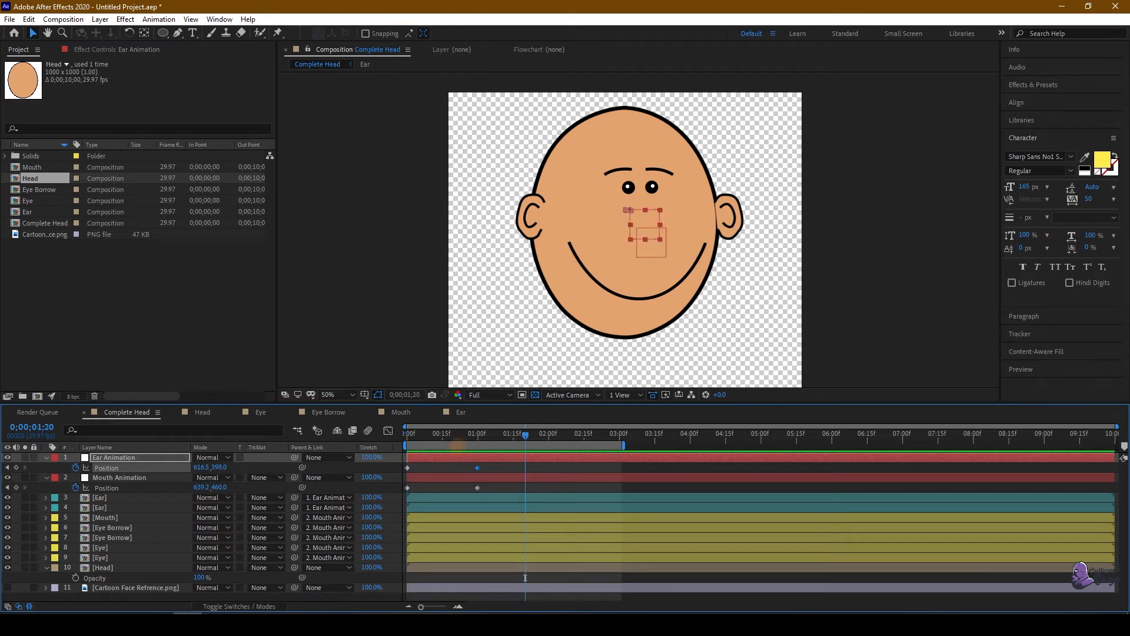
Step: At 0;00;02;01, shift the Mouth Animation null's X position to 564.2 and the Ear Animation null's to 585.5
left_click_drag(551, 514, 551, 516)
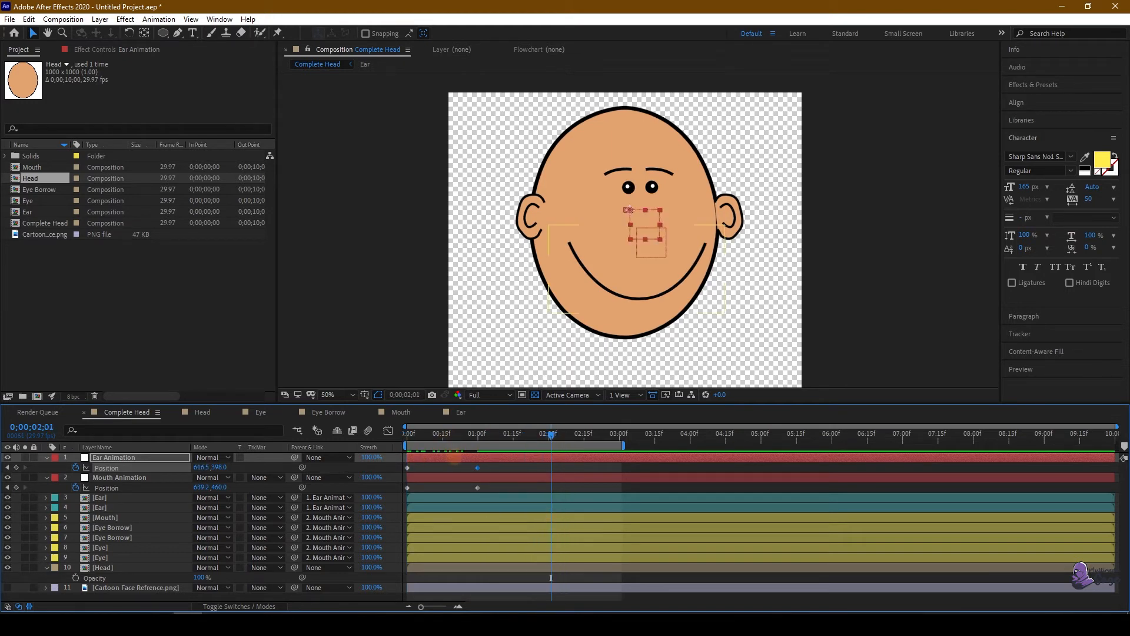
left_click(133, 477)
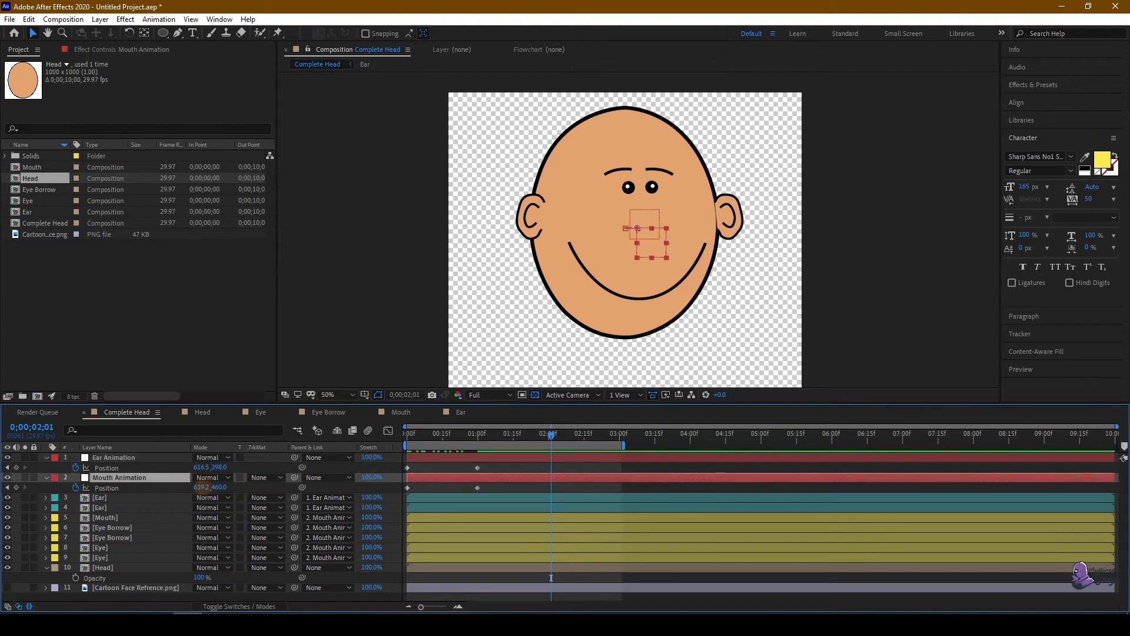
left_click_drag(200, 487, 153, 487)
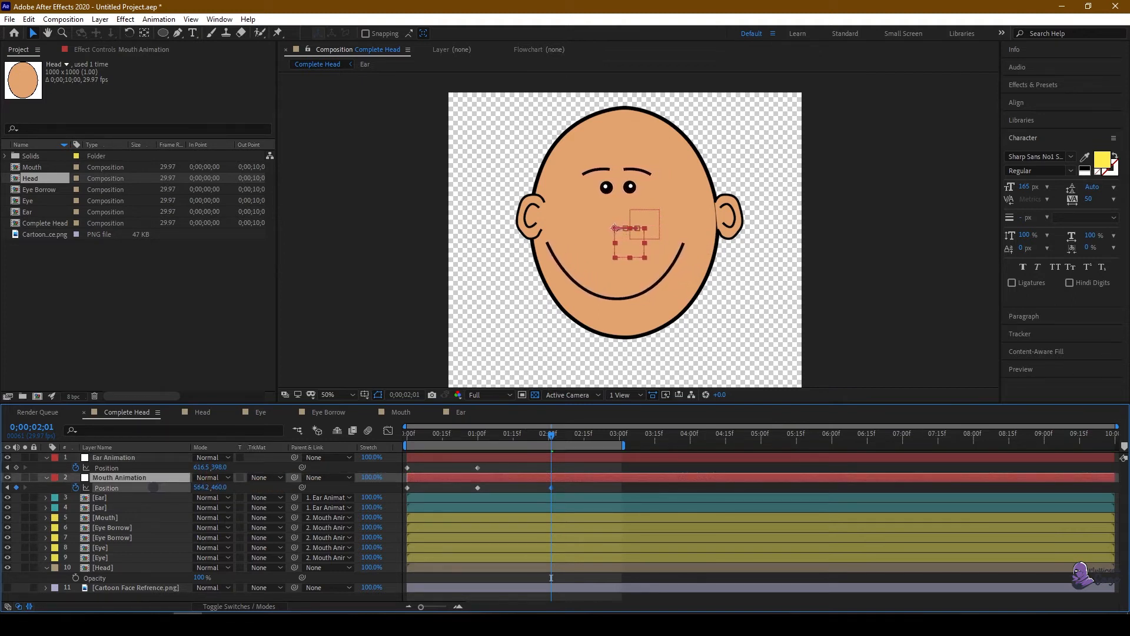
left_click_drag(214, 467, 184, 467)
left_click(184, 467)
Step: Set the Ear Animation null's X position to 611 at its 0;00;01;00 keyframe
key("j")
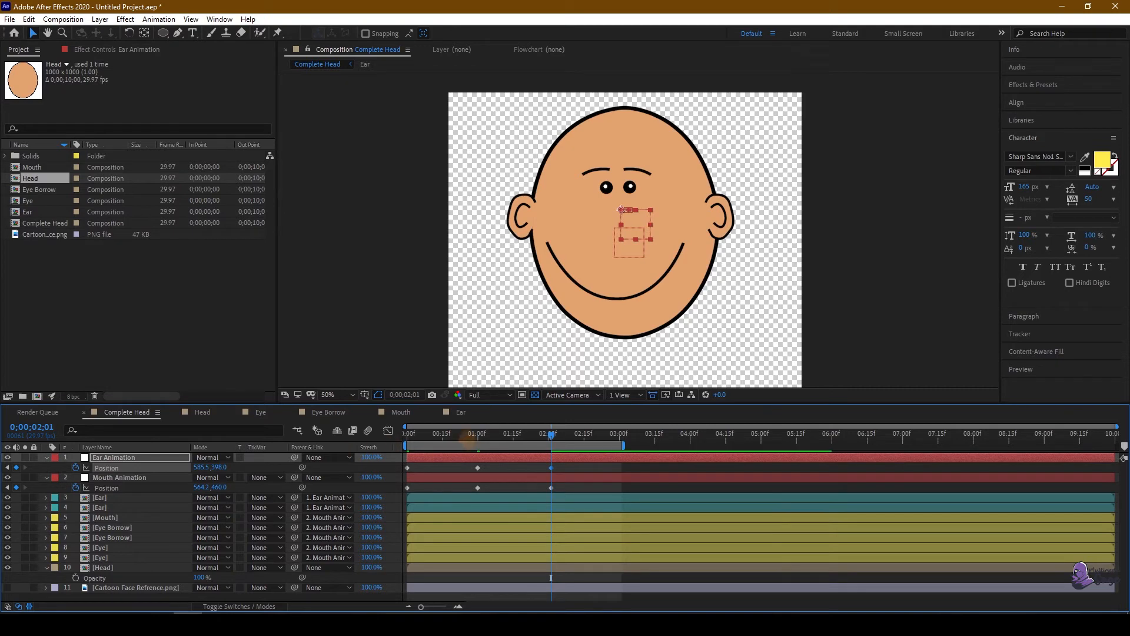
left_click(201, 467)
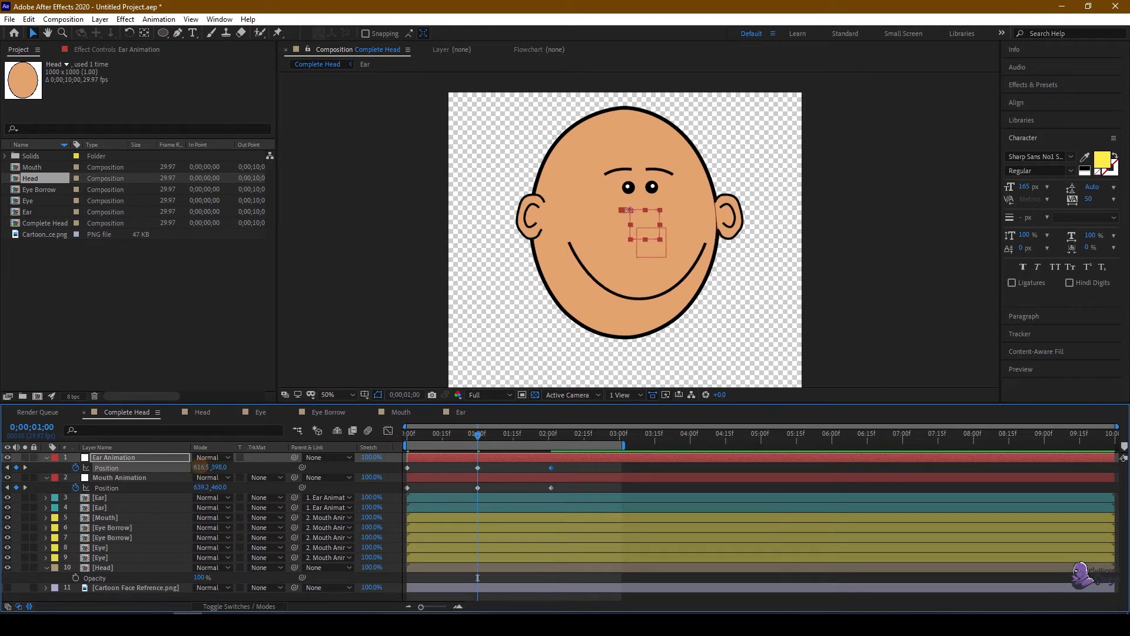
type("611")
key("Return")
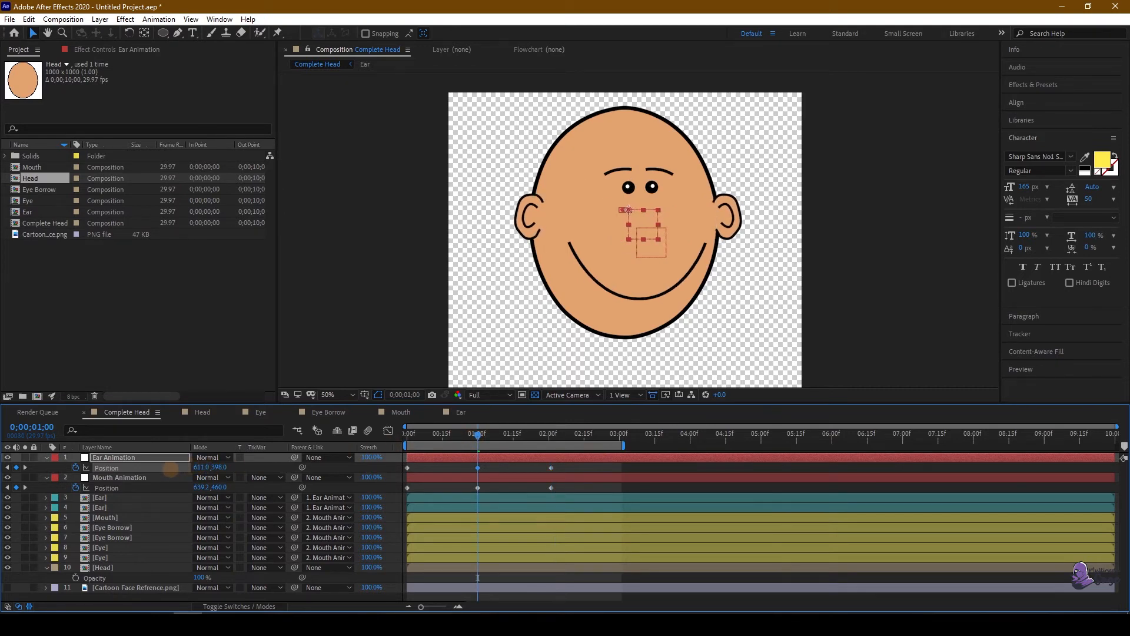
Step: Copy the starting Position keyframes of the Mouth Animation and Ear Animation nulls to 0;00;03;00
left_click(477, 577)
key("space")
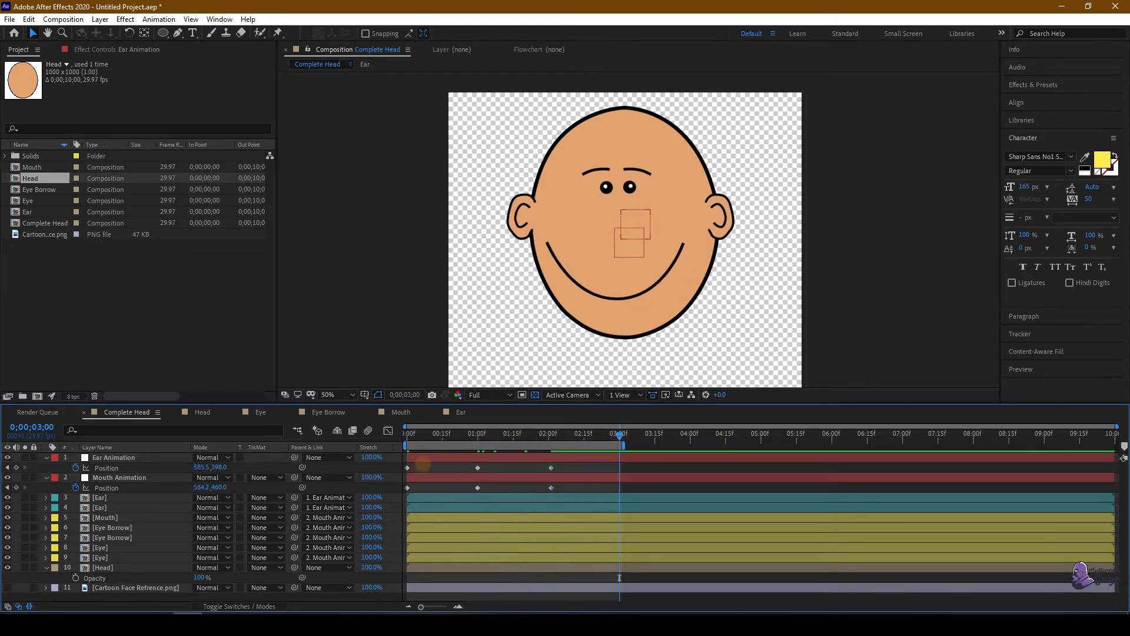
left_click(424, 459)
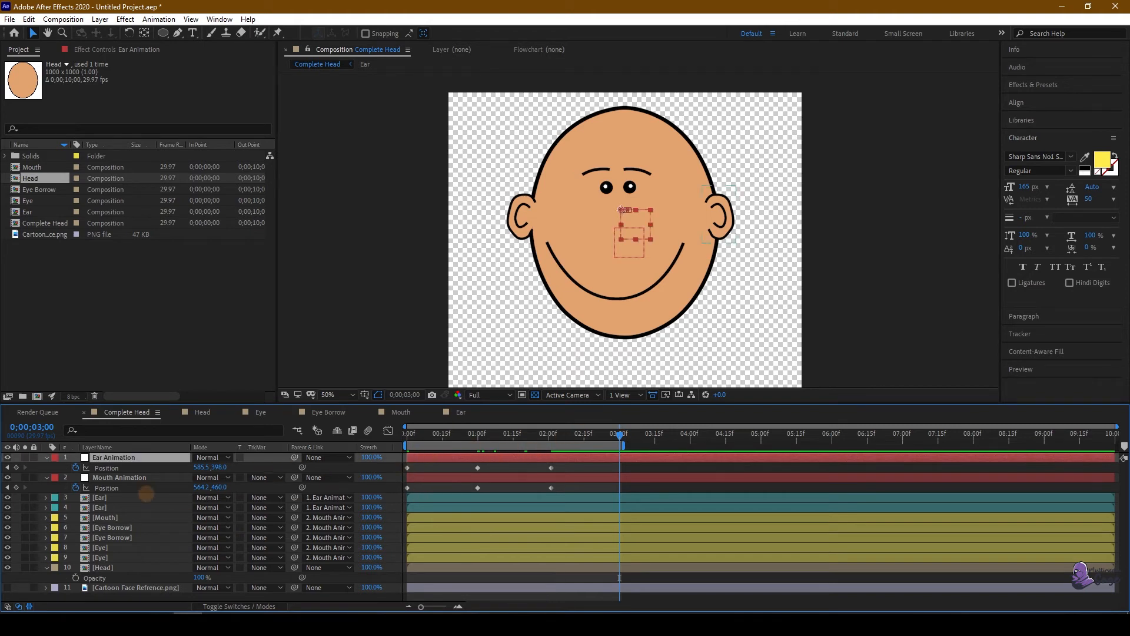
left_click(226, 479)
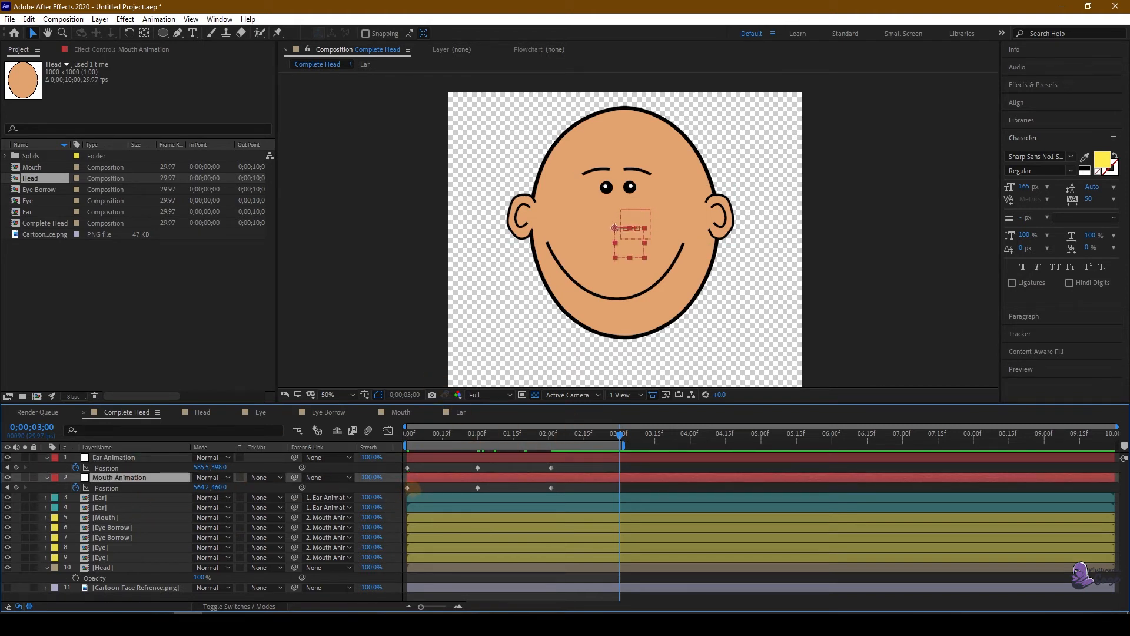
left_click(390, 488)
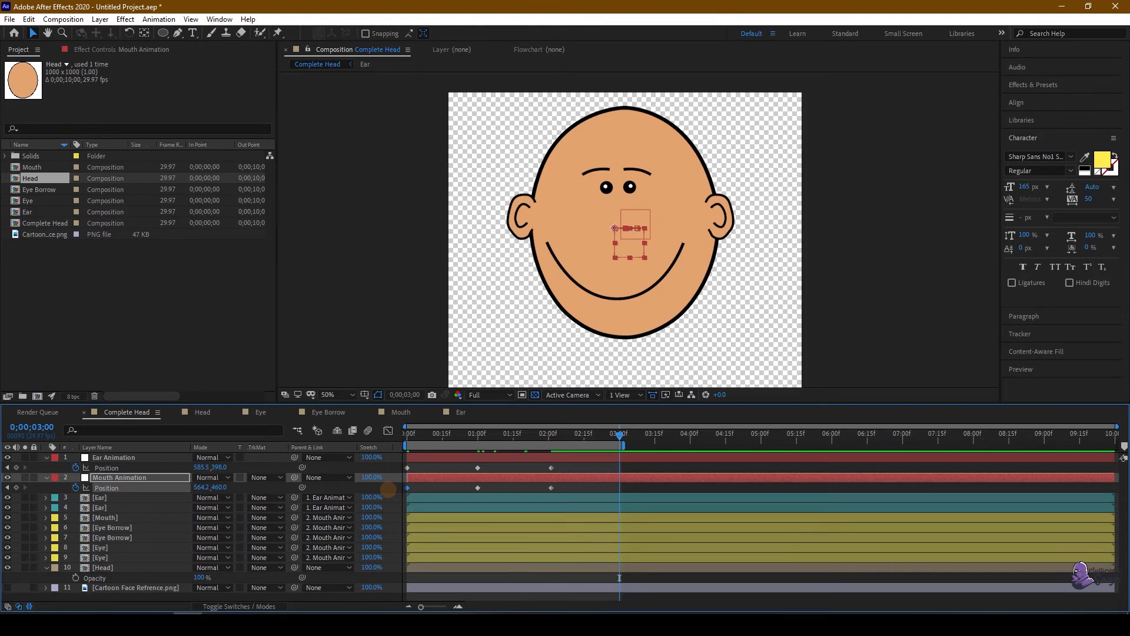
key("ctrl+v")
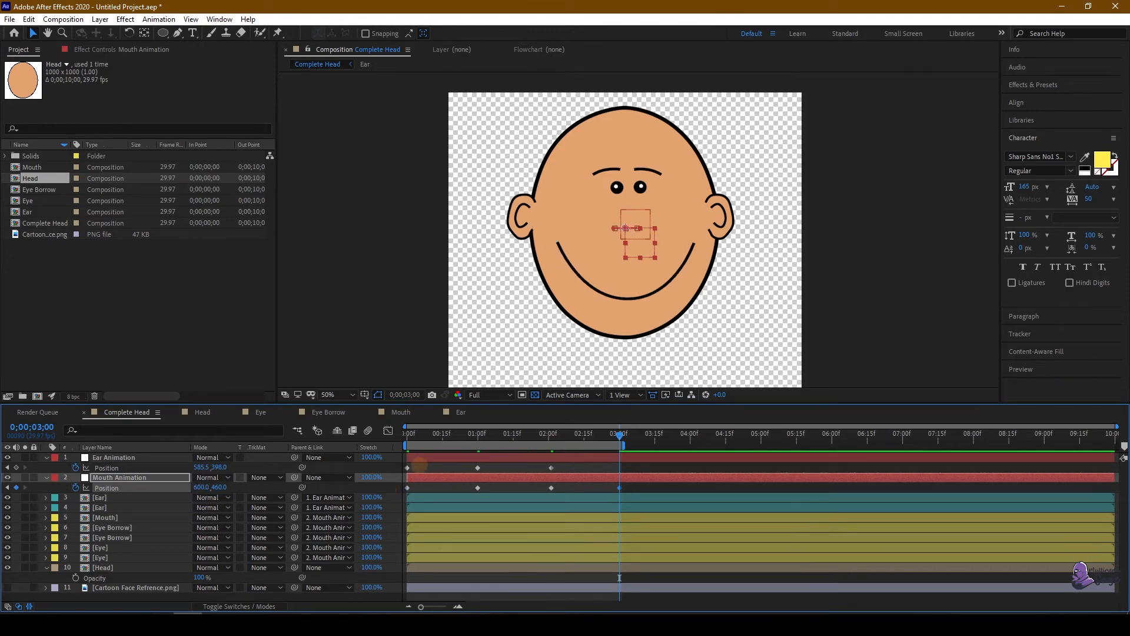
left_click(407, 468)
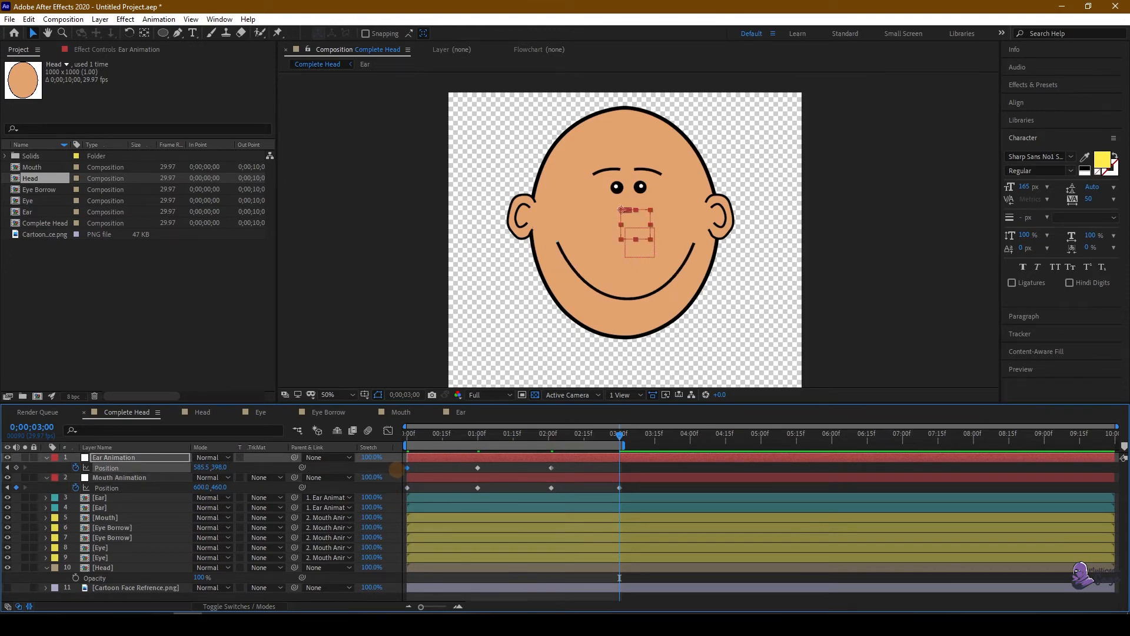
key("ctrl+v")
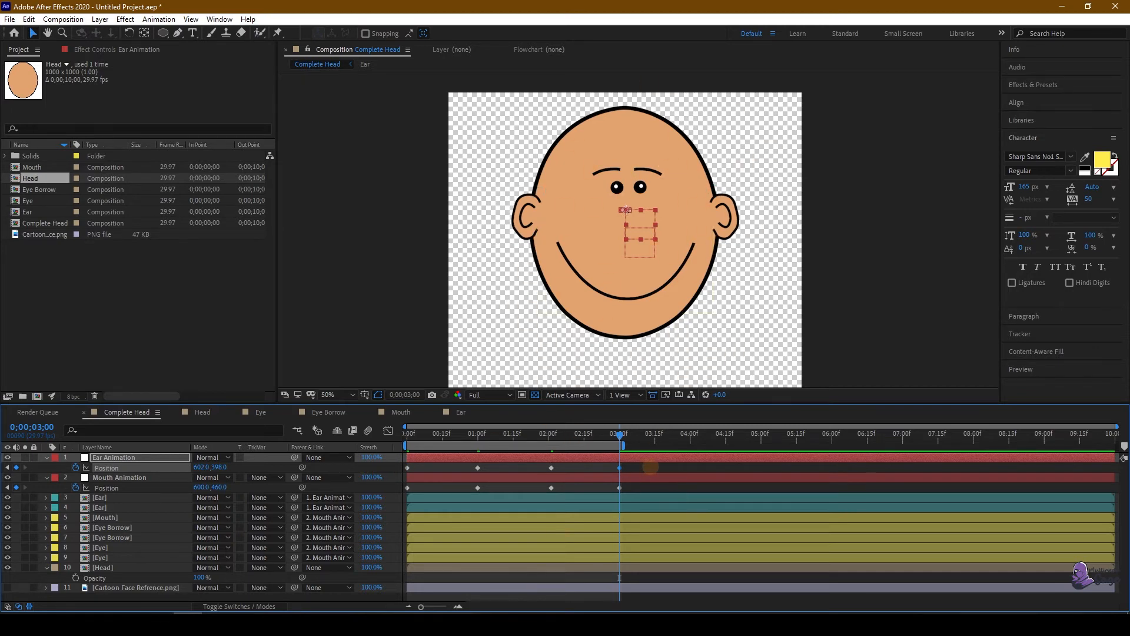
Step: Preview the full three-second head-turn animation
left_click(650, 466)
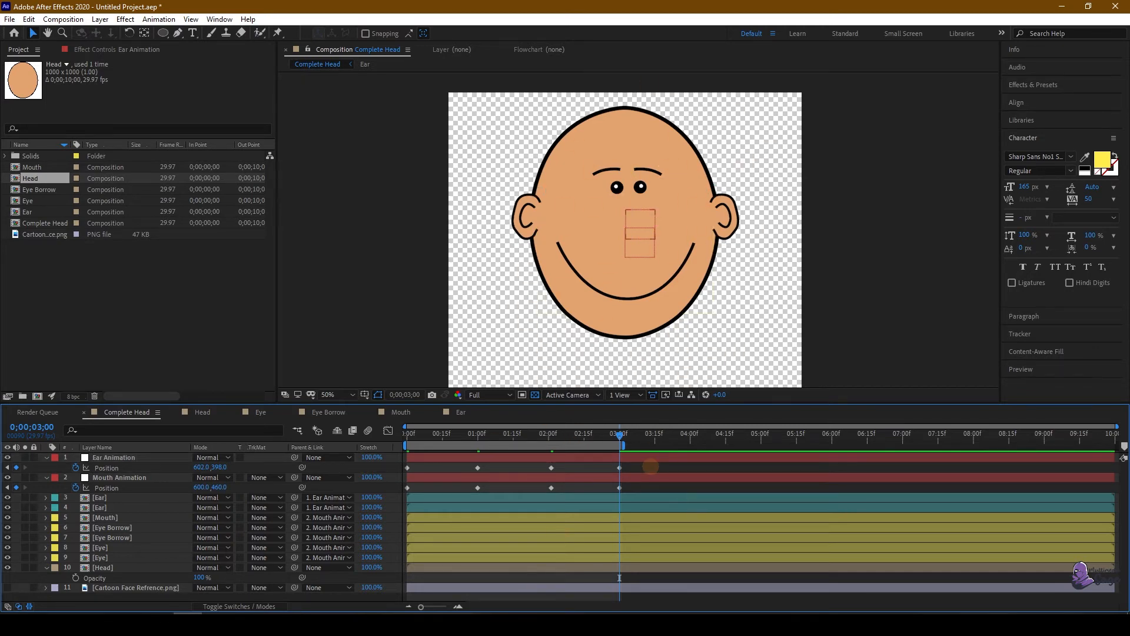
key("space")
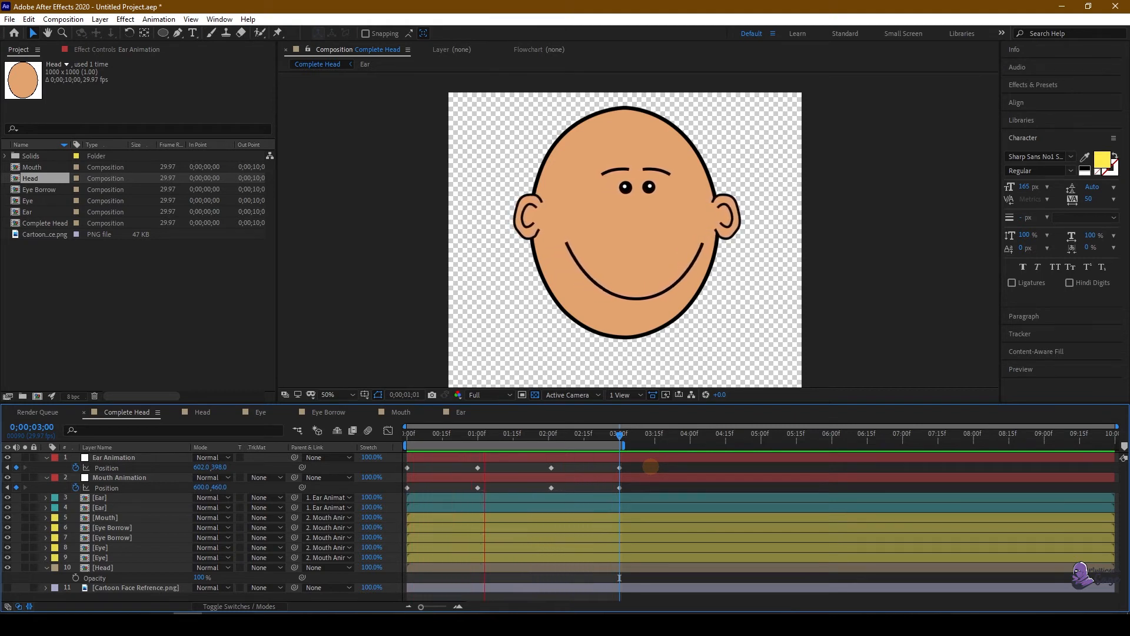
key("space")
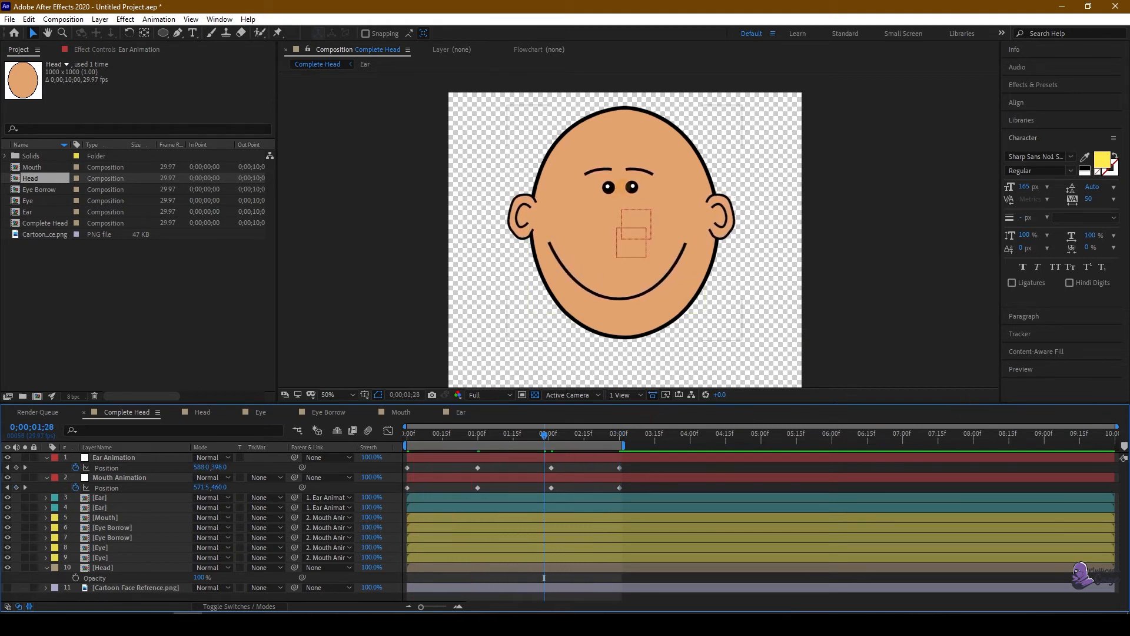
left_click(564, 498)
Step: Open the Eye composition and add a null object named Eye Blink Animation
left_click(108, 547)
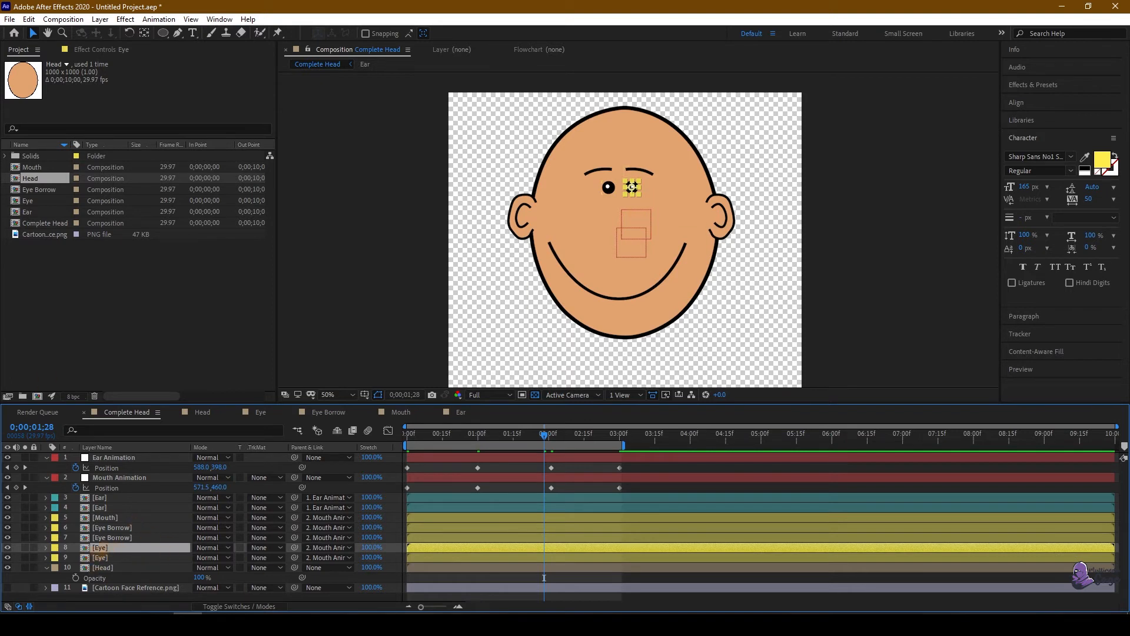
double_click(101, 548)
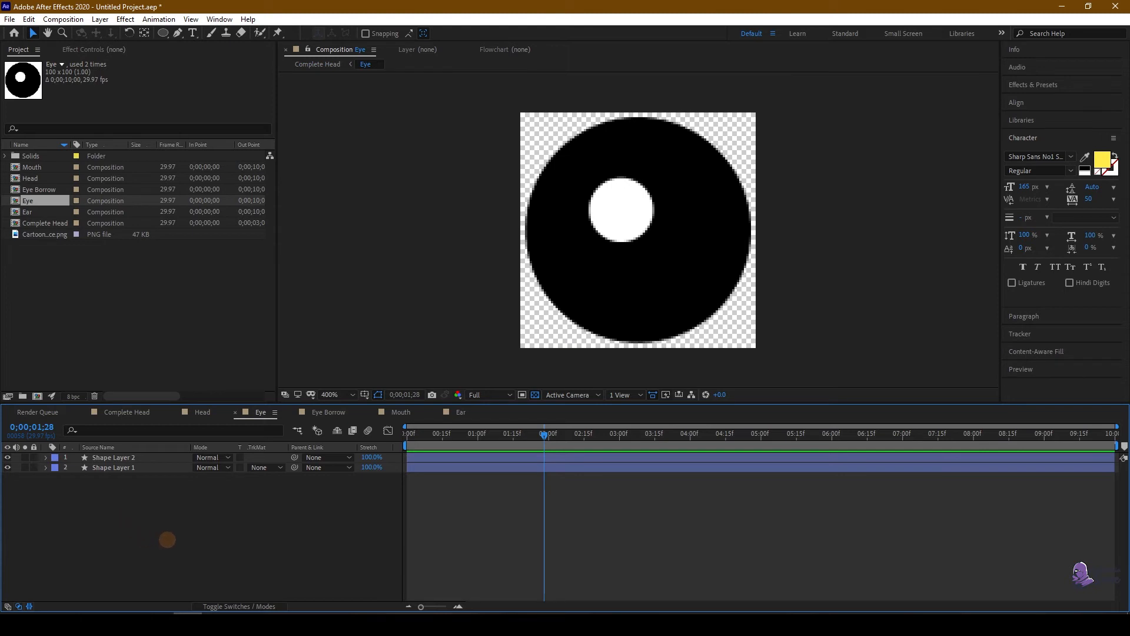
right_click(152, 527)
mouse_move(265, 391)
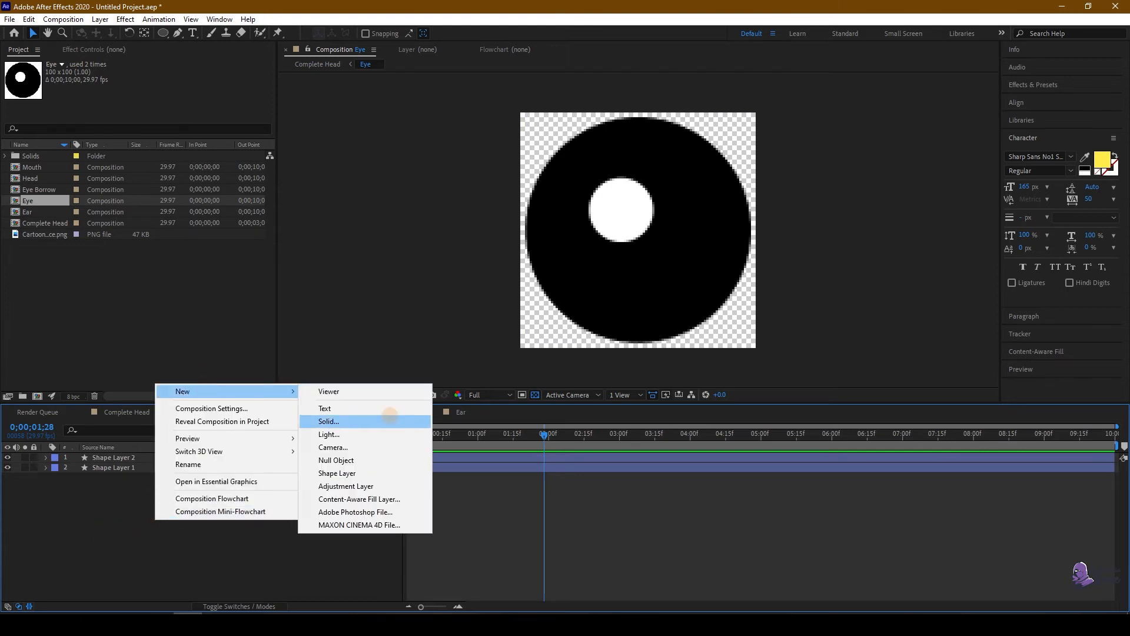
left_click(333, 460)
right_click(106, 458)
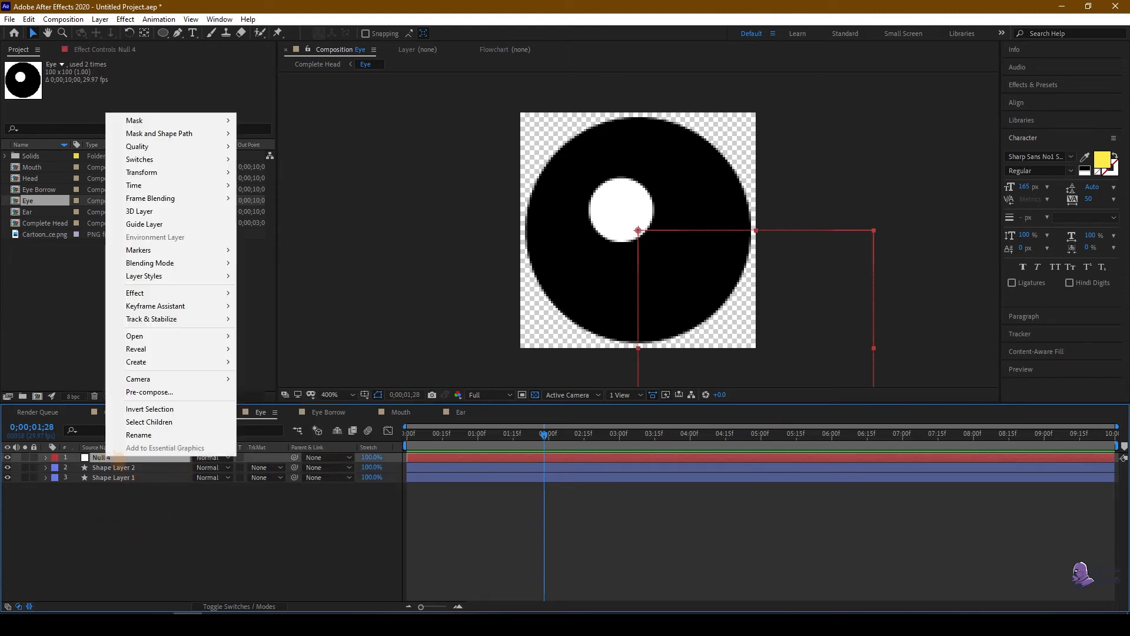
left_click(155, 440)
type("Eye Blink An")
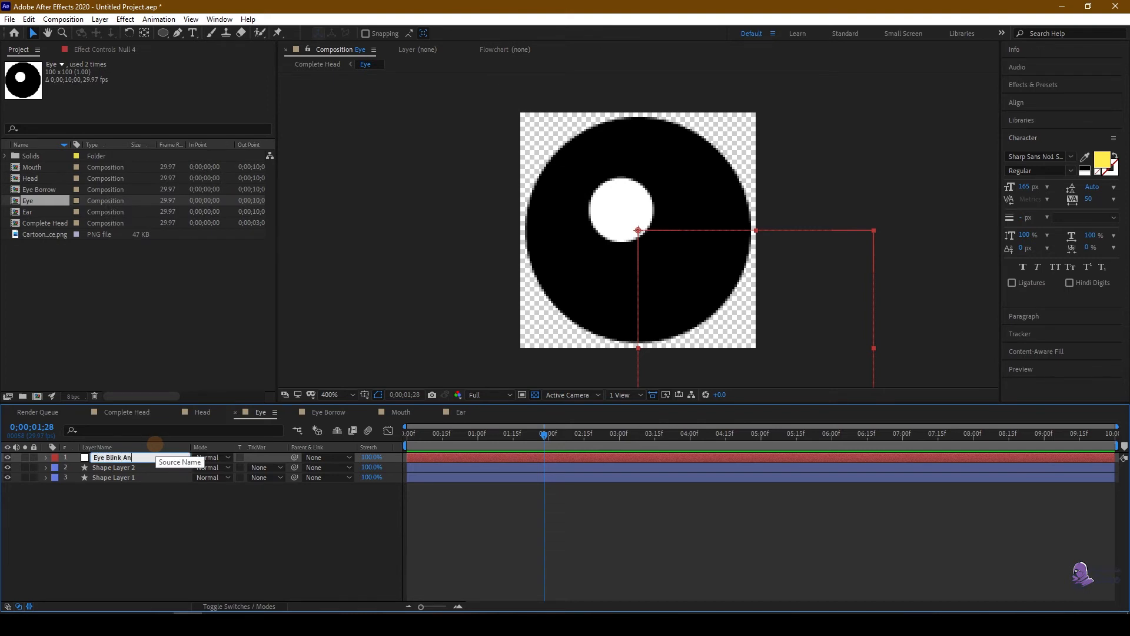
type("imation")
key("Return")
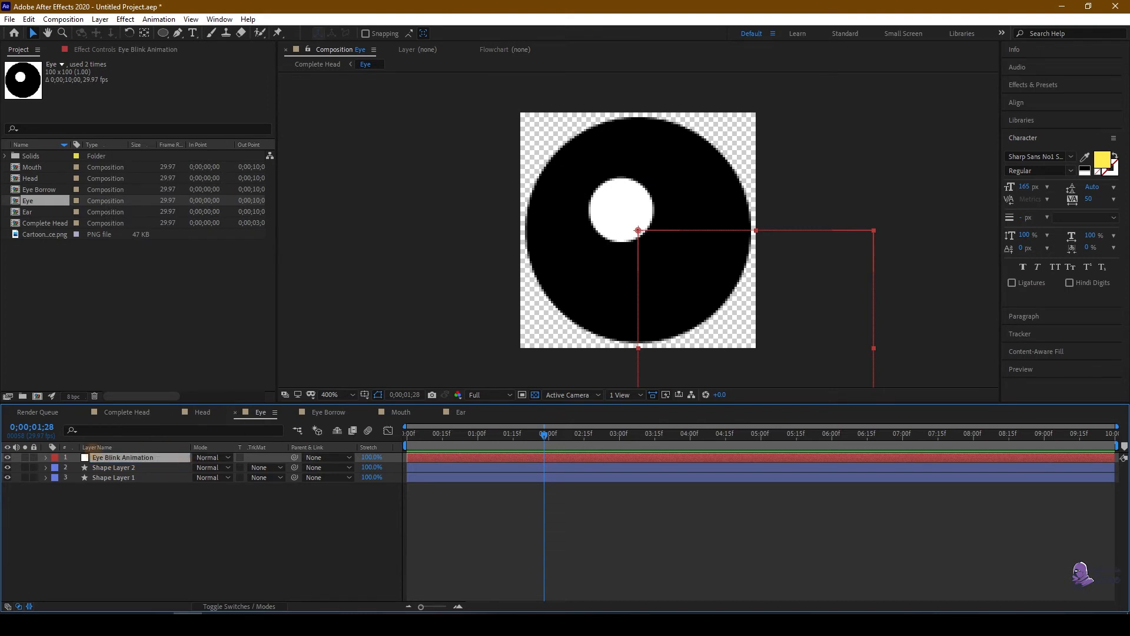
Step: Parent Shape Layer 1 and Shape Layer 2 of the eye to the Eye Blink Animation null
left_click(139, 505)
left_click(114, 467)
key("Home")
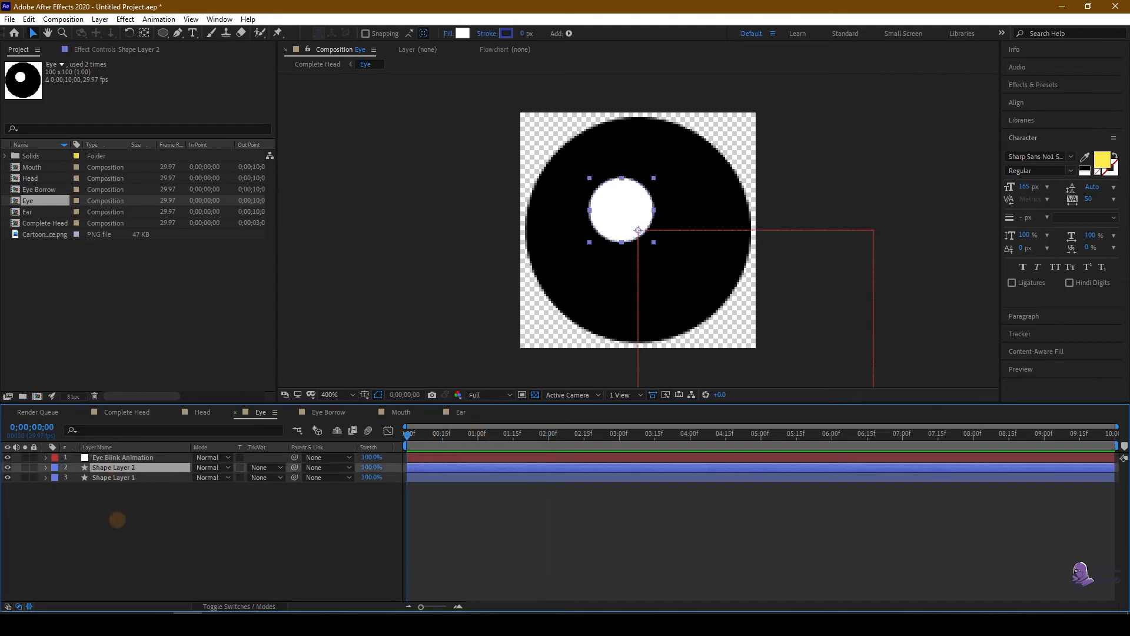
left_click(117, 519)
left_click(117, 478)
left_click(118, 468, "ctrl")
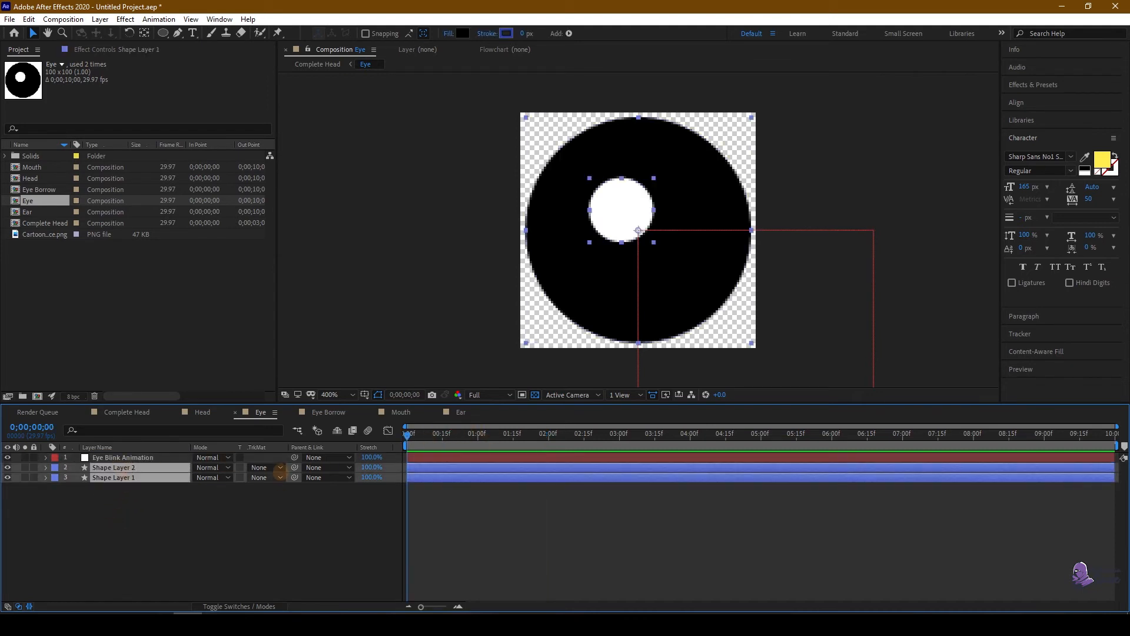
left_click_drag(294, 467, 141, 458)
Step: Set a Scale keyframe on the Eye Blink Animation null at 0;00;01;00, keeping 100%
left_click(102, 457)
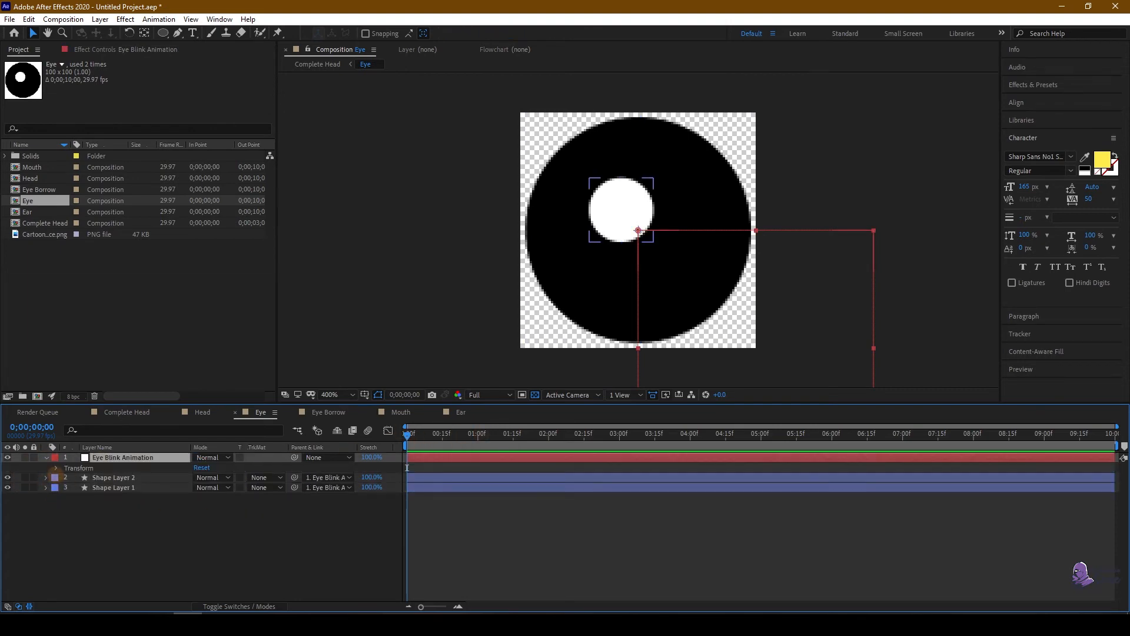
left_click(47, 458)
left_click(47, 458)
left_click(46, 458)
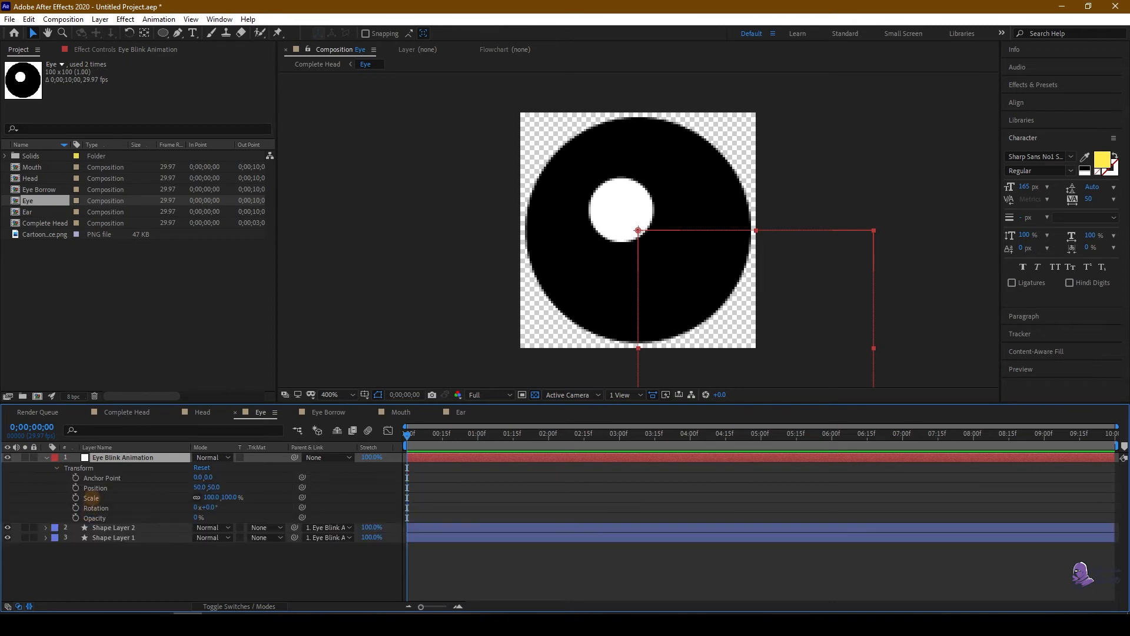
left_click(91, 498)
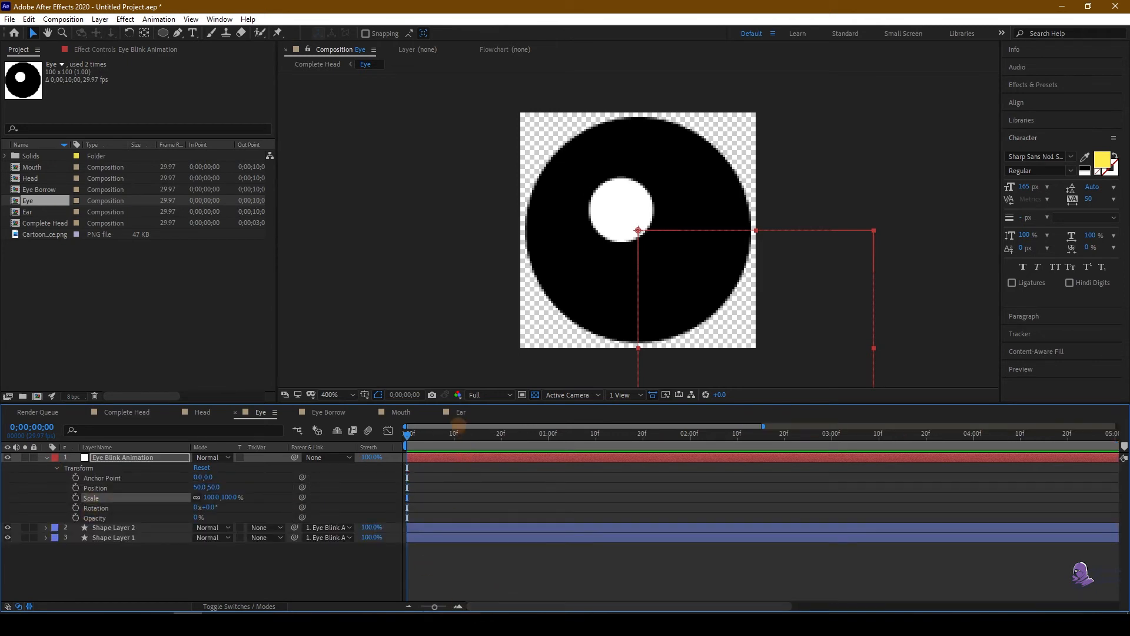
left_click(459, 606)
left_click(475, 607)
left_click(408, 607)
left_click_drag(451, 434, 501, 457)
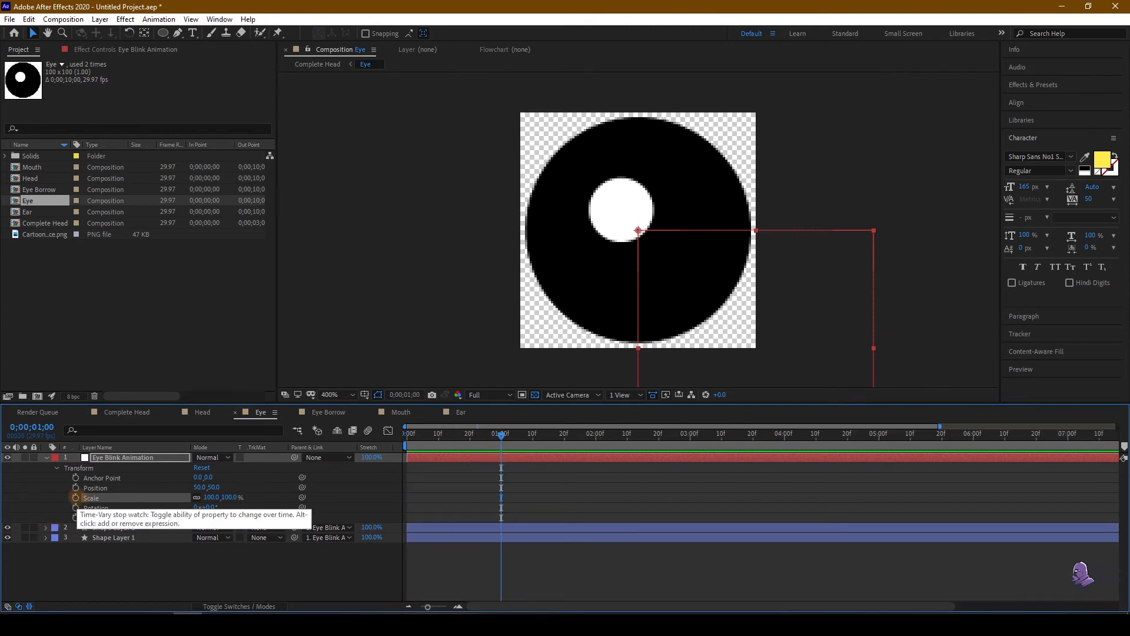
left_click(75, 498)
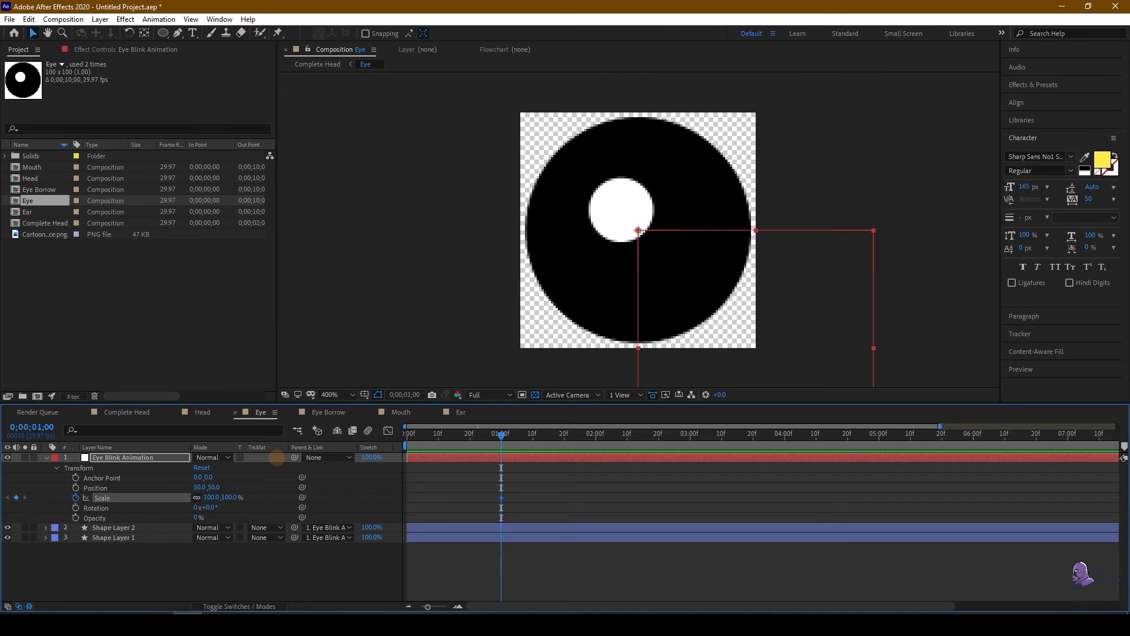
Step: At 0;00;01;10, unlink the null's scale proportions and set its vertical scale to 0% to close the eye
key("Page_Down")
key("Page_Down")
key("Page_Down")
key("Page_Down")
key("Page_Down")
key("Page_Down")
key("Page_Down")
key("Page_Down")
key("Page_Down")
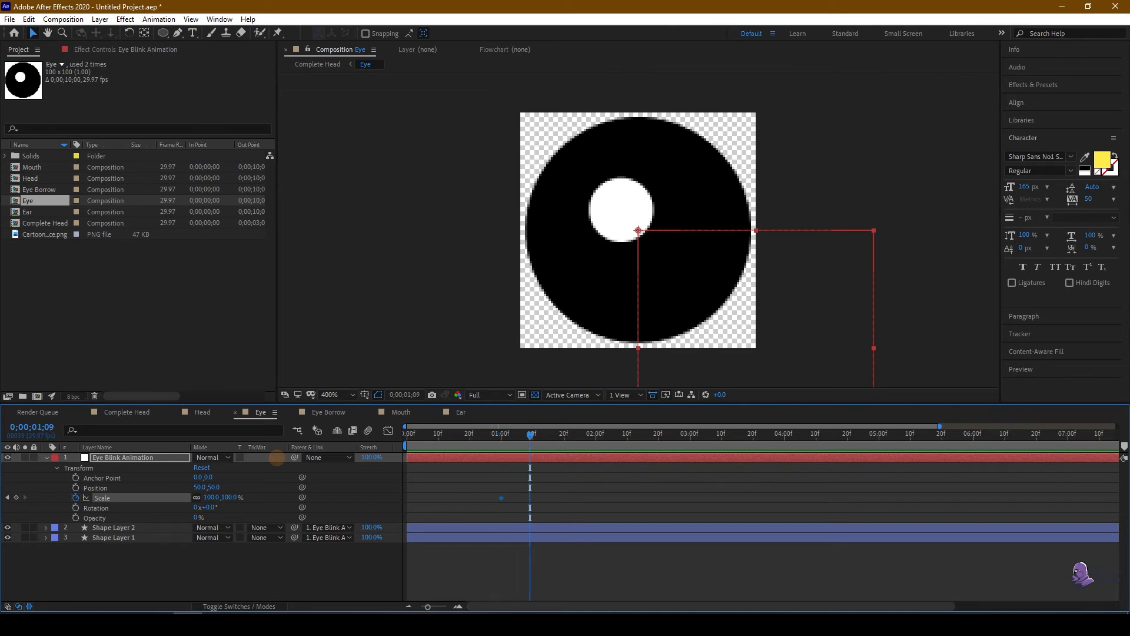
key("Page_Down")
left_click(209, 498)
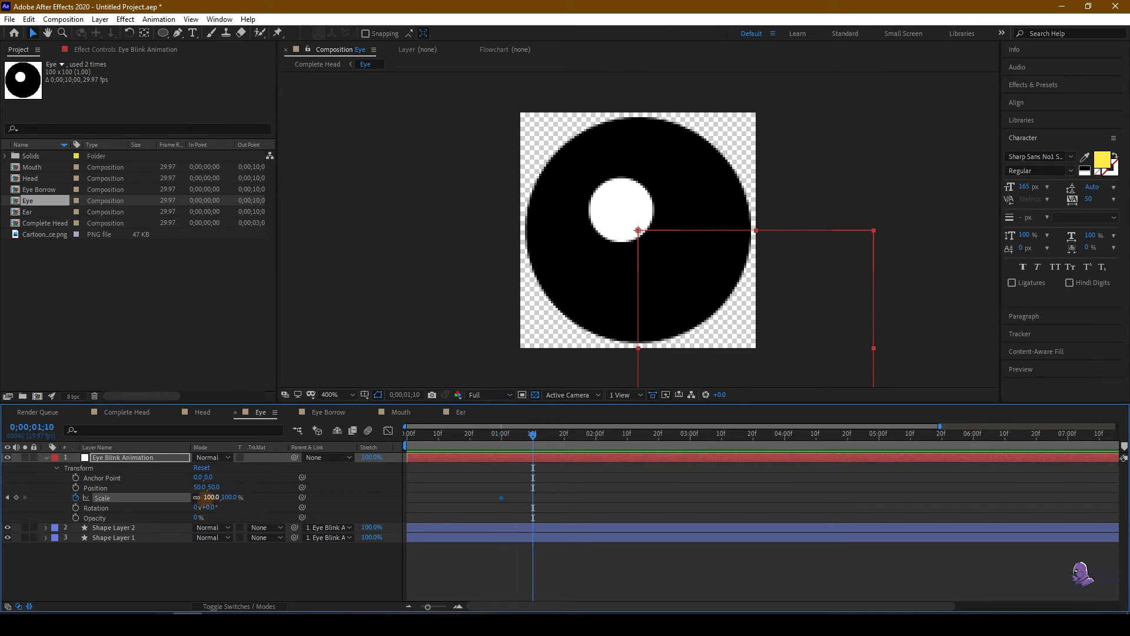
left_click(229, 497)
left_click(230, 498)
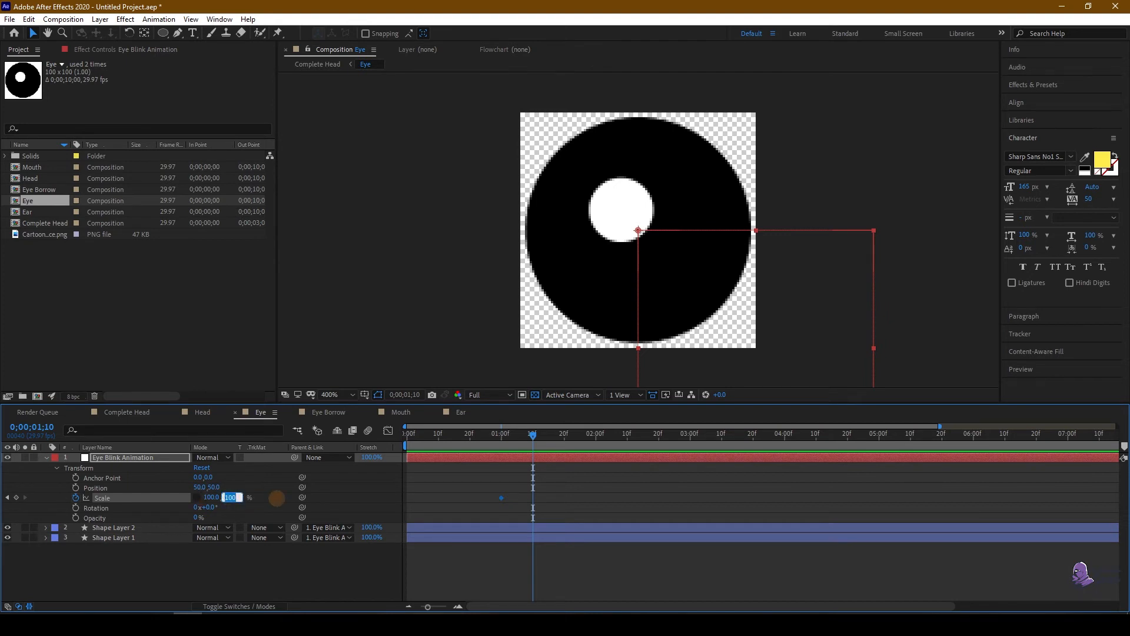
key("Return")
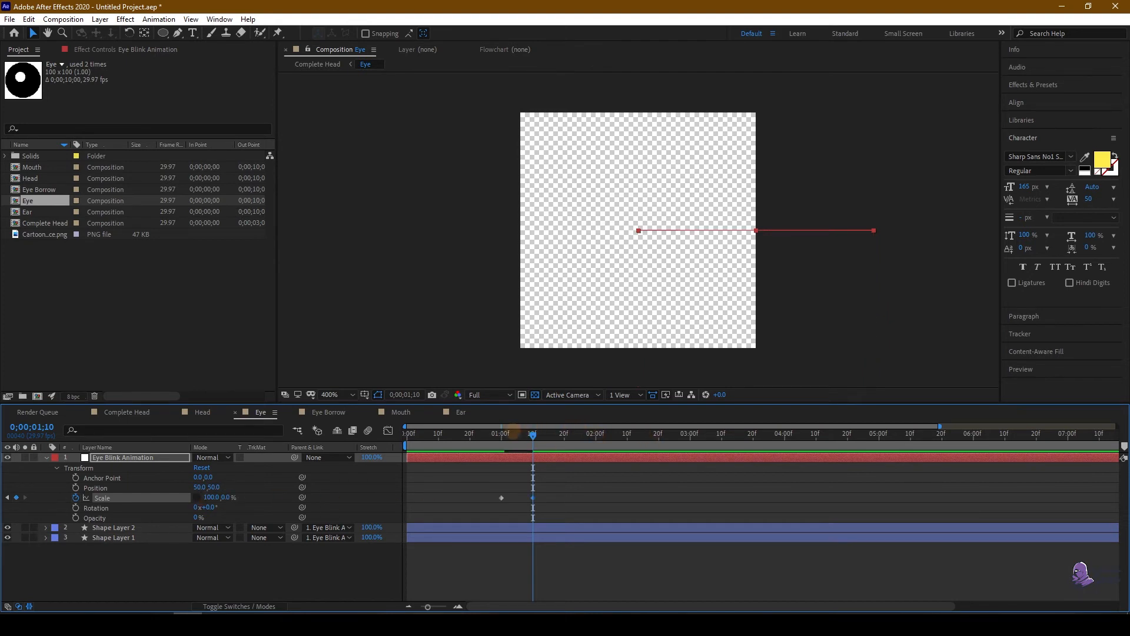
Step: At 0;00;01;21, set the Eye Blink Animation null's vertical scale to 100% to reopen the eye
left_click_drag(512, 434, 567, 448)
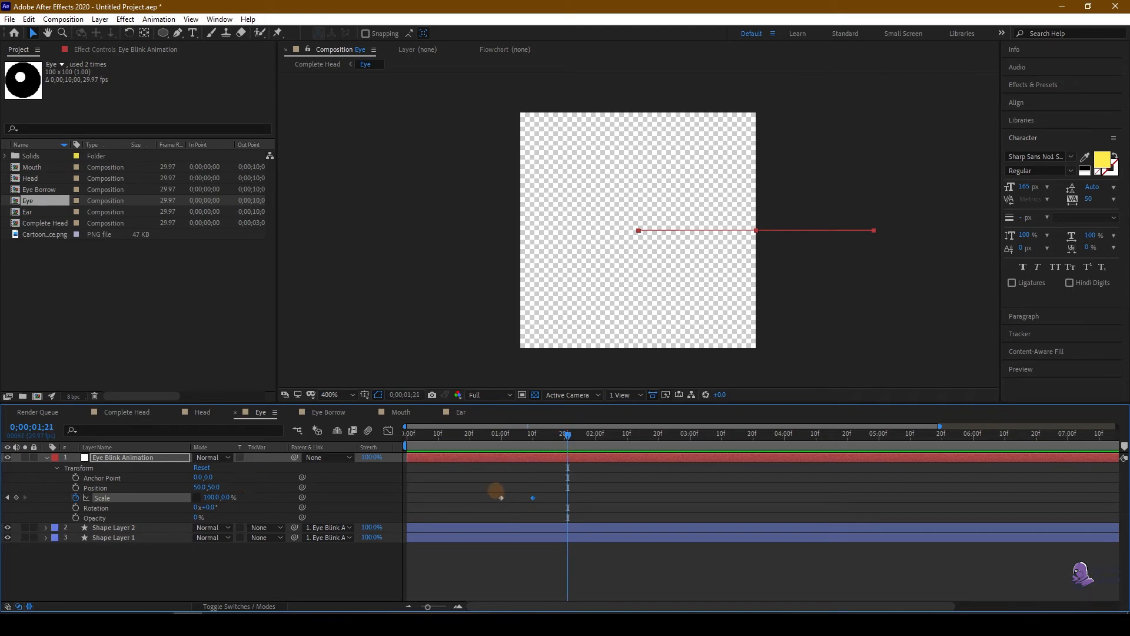
left_click(226, 497)
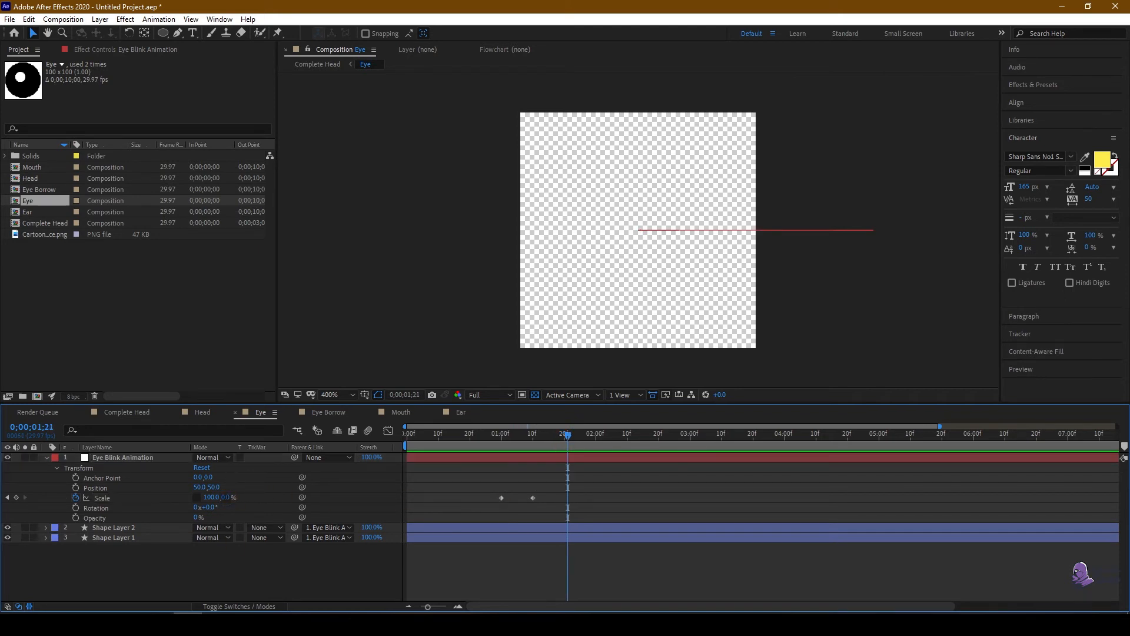
left_click(226, 497)
type("100")
key("Return")
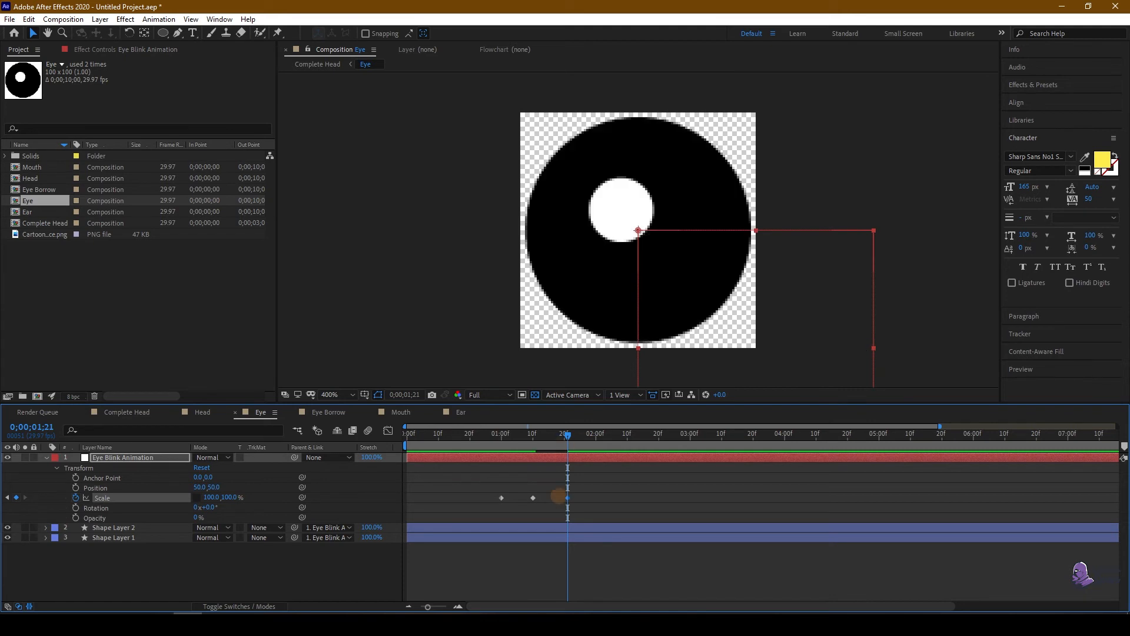
Step: Preview the eye blink over the first two seconds to check its speed
key("shift+Page_Down")
key("Page_Up")
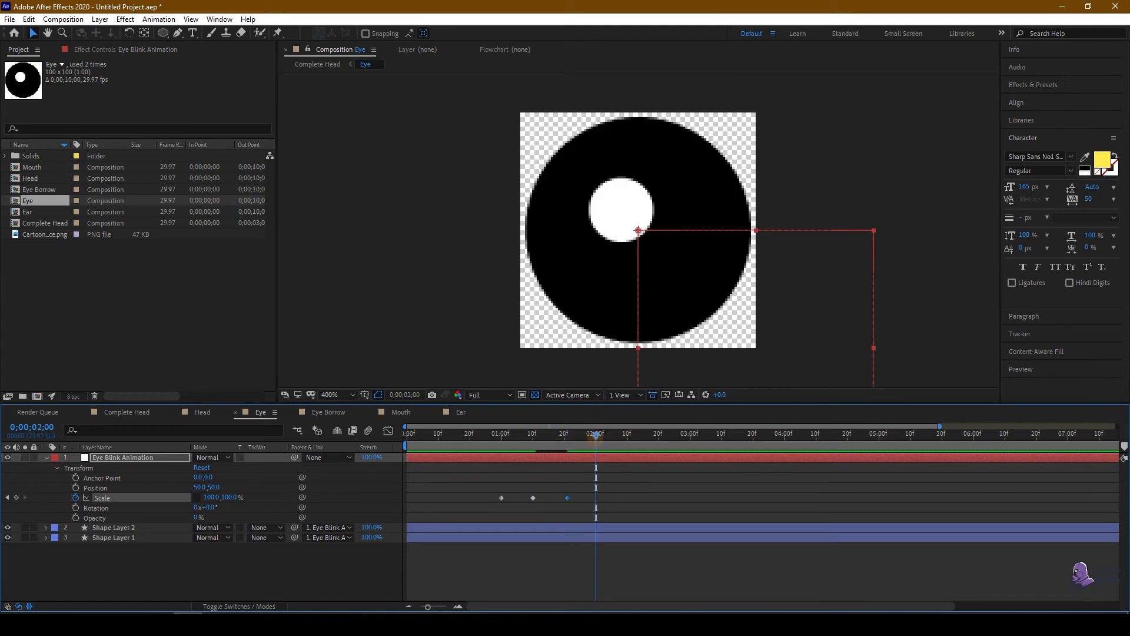
key("space")
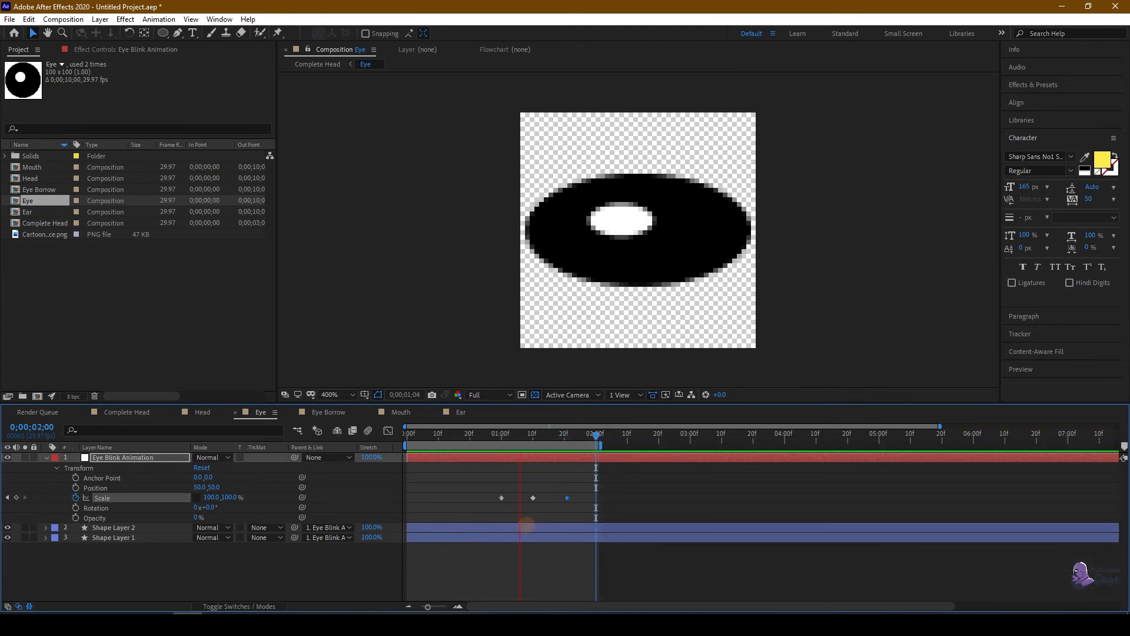
key("space")
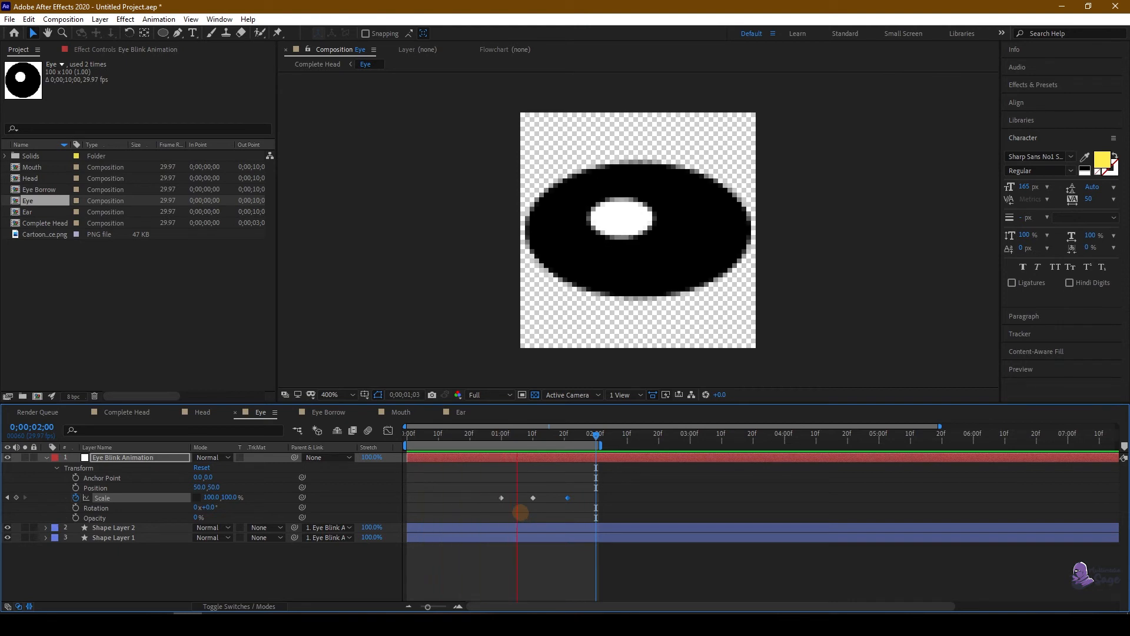
key("space")
left_click(512, 470)
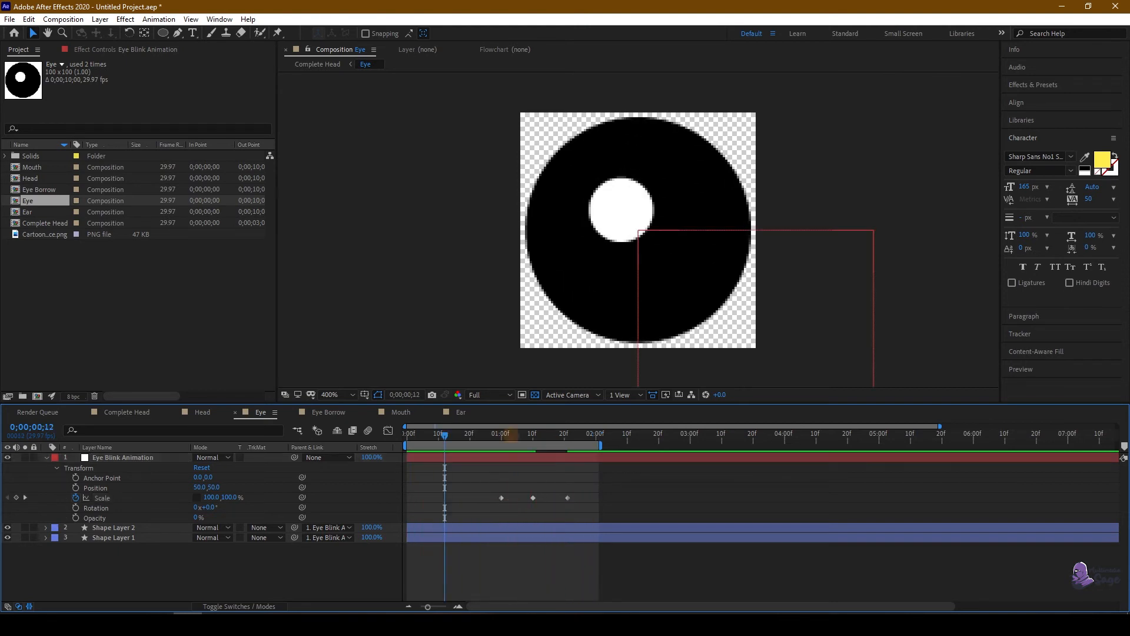
key("space")
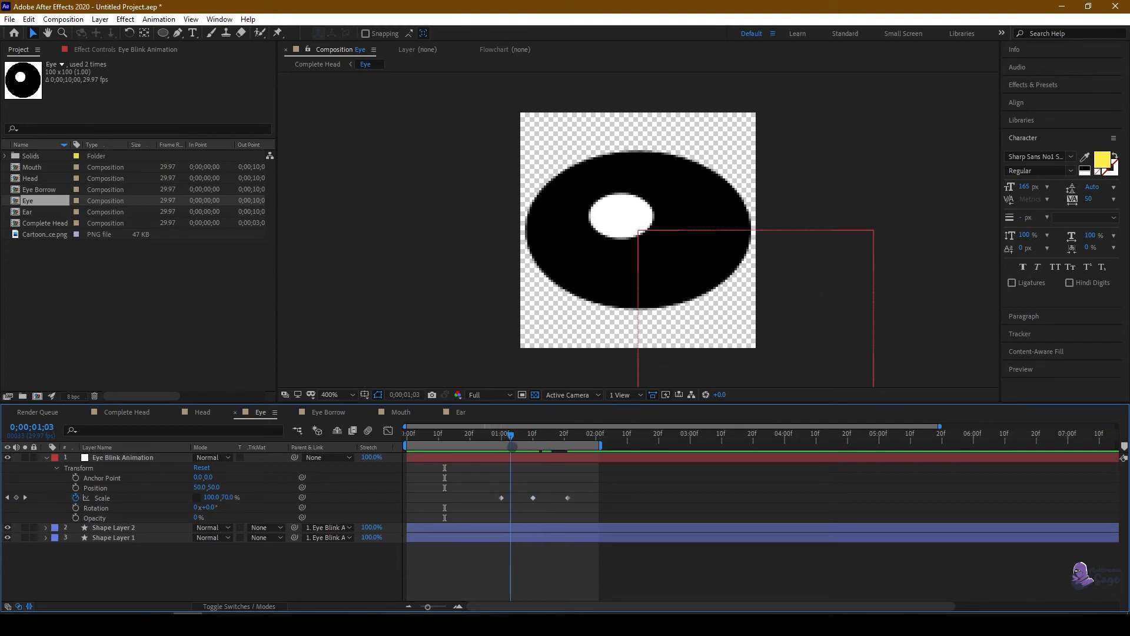
Step: Speed up the blink by moving the first Scale keyframe to 0;00;01;03 and the last one closer to the closed-eye keyframe, and preview it
left_click(502, 529)
left_click_drag(502, 497, 553, 499)
left_click(492, 456)
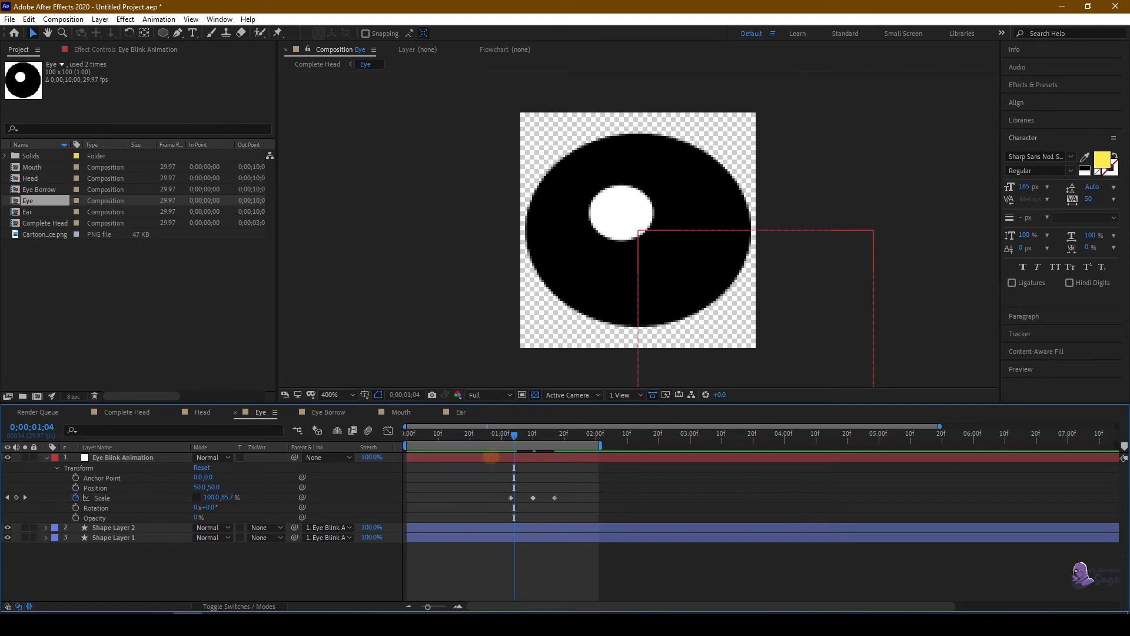
key("space")
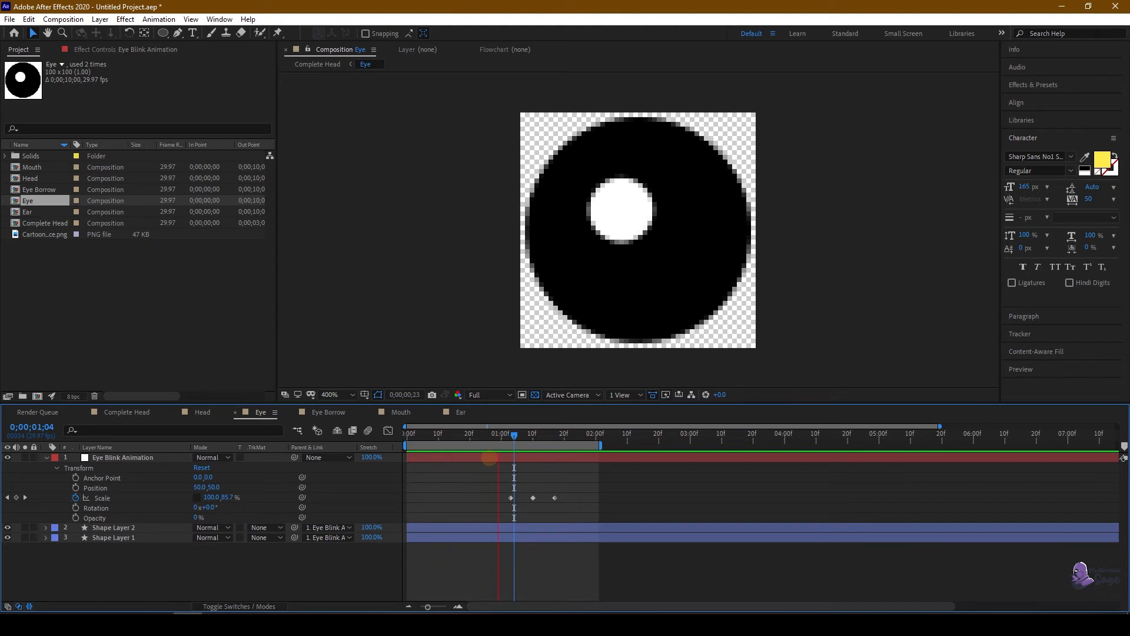
left_click(459, 583)
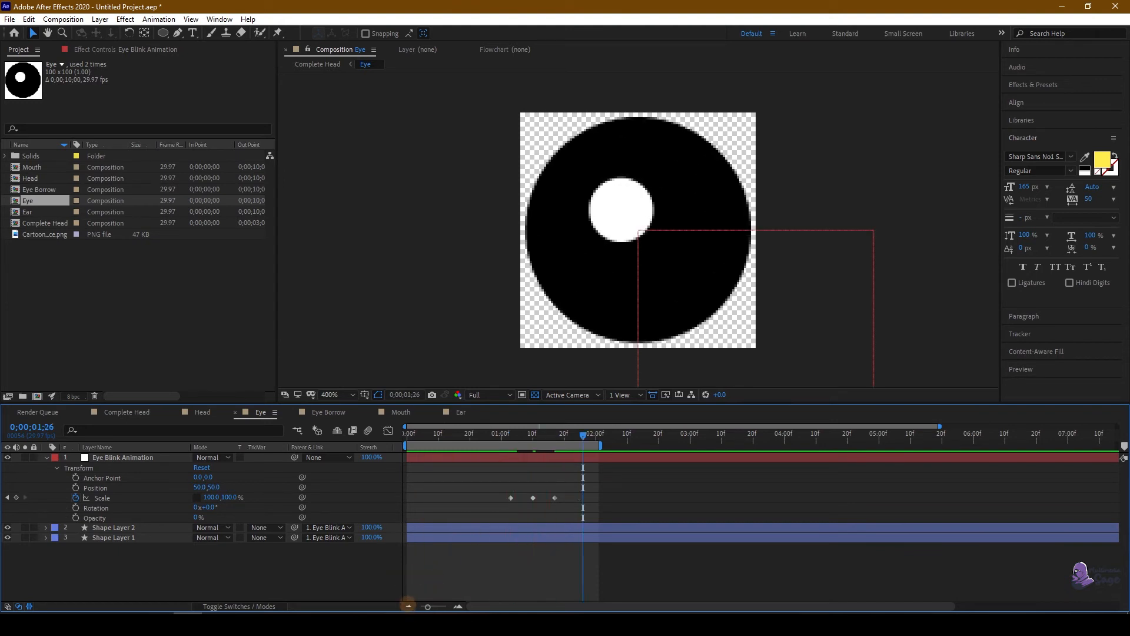
Step: Restore the full work area and copy the three blink keyframes to 0;00;03;22, just past 0;00;06;00 and 0;00;08;10
left_click(408, 606)
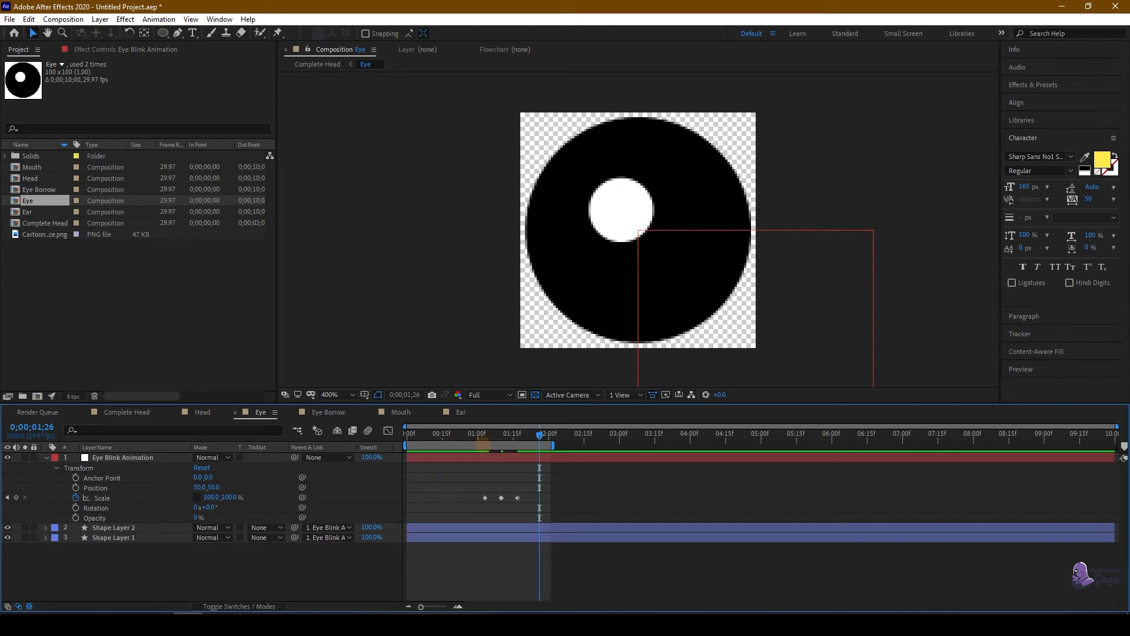
double_click(483, 443)
left_click_drag(455, 483, 528, 506)
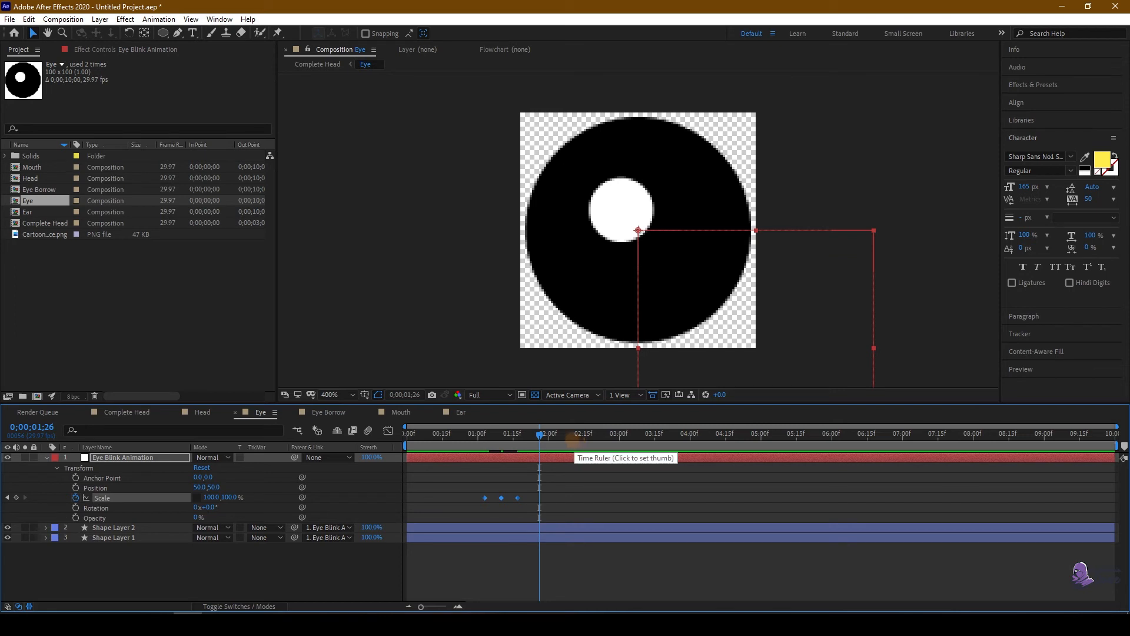
left_click_drag(568, 439, 671, 481)
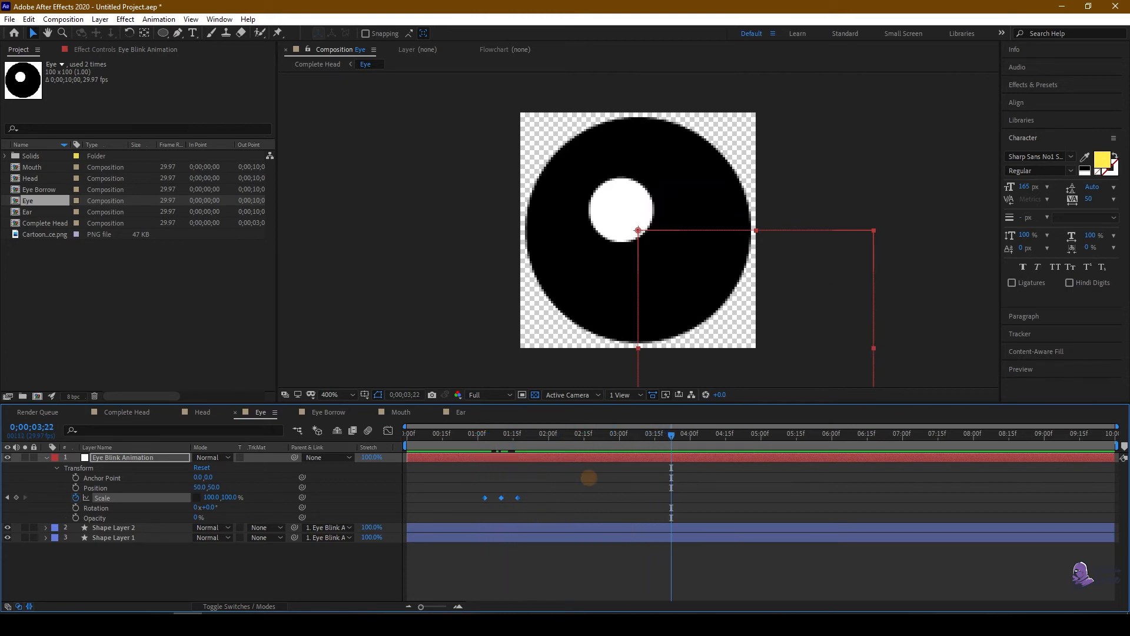
left_click_drag(683, 434, 998, 441)
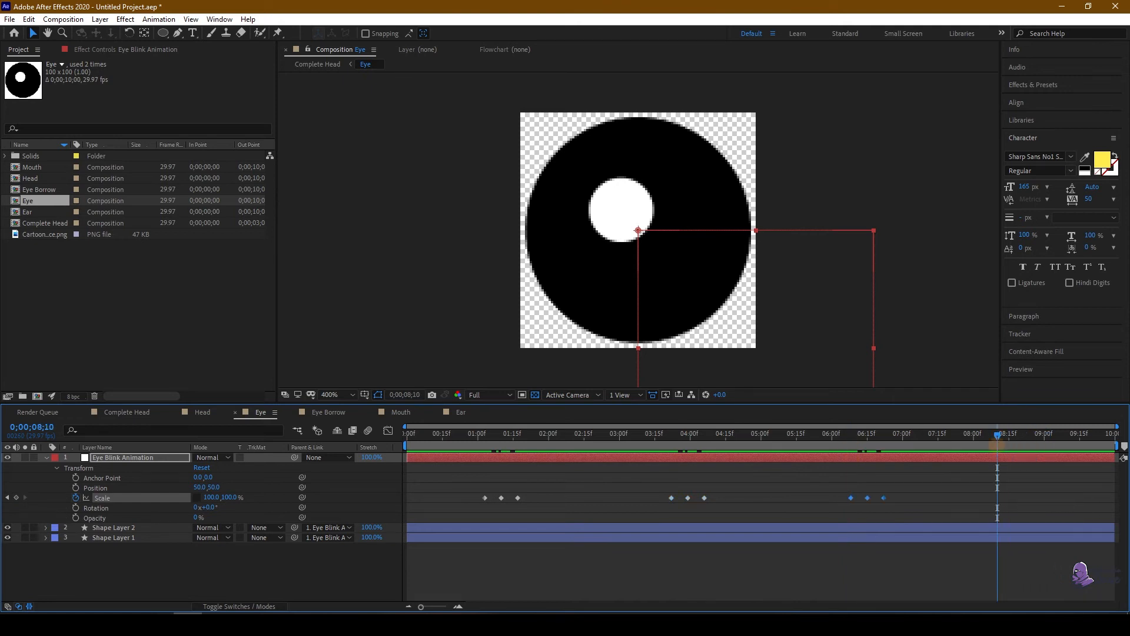
left_click(972, 482)
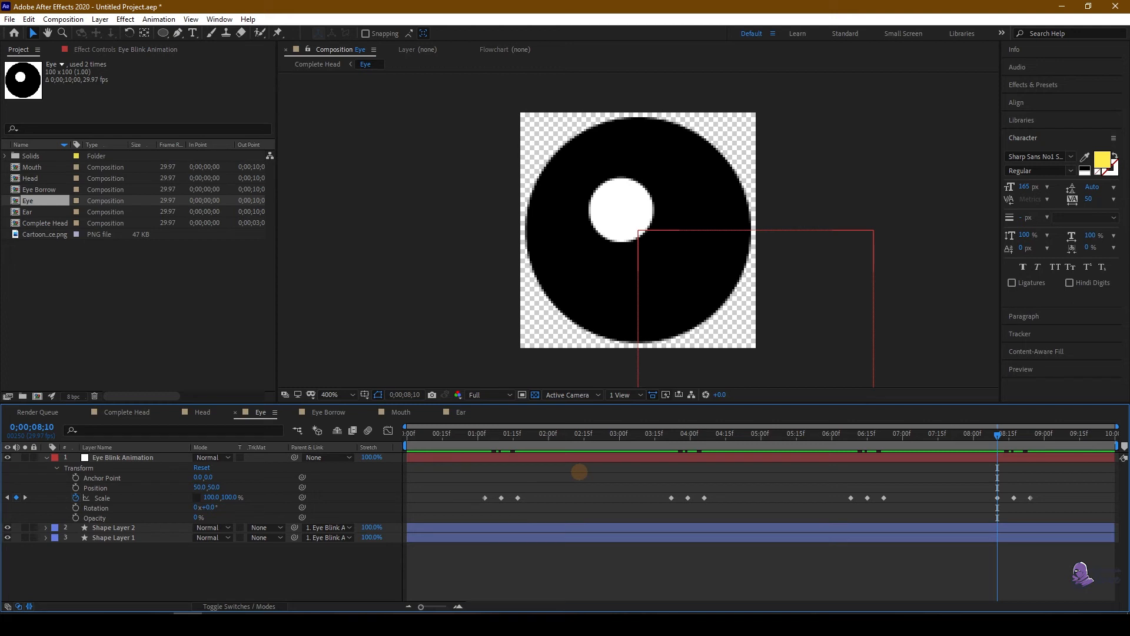
Step: Scrub through the repeated blinks to the end of the Eye composition and return to the Complete Head composition
left_click_drag(478, 436, 1112, 434)
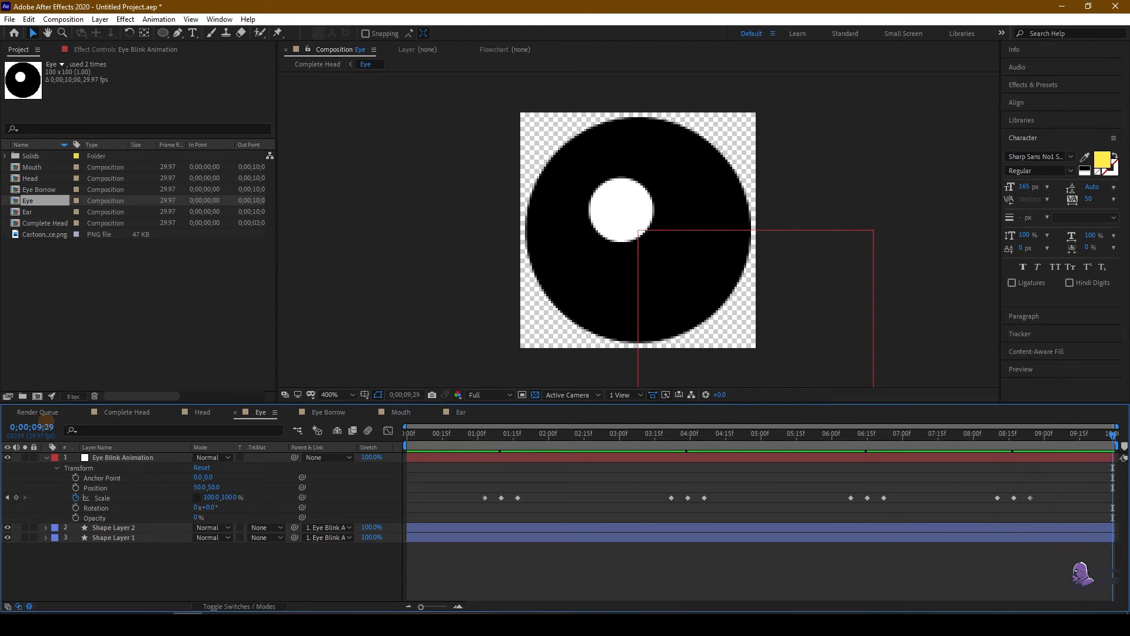
left_click(128, 412)
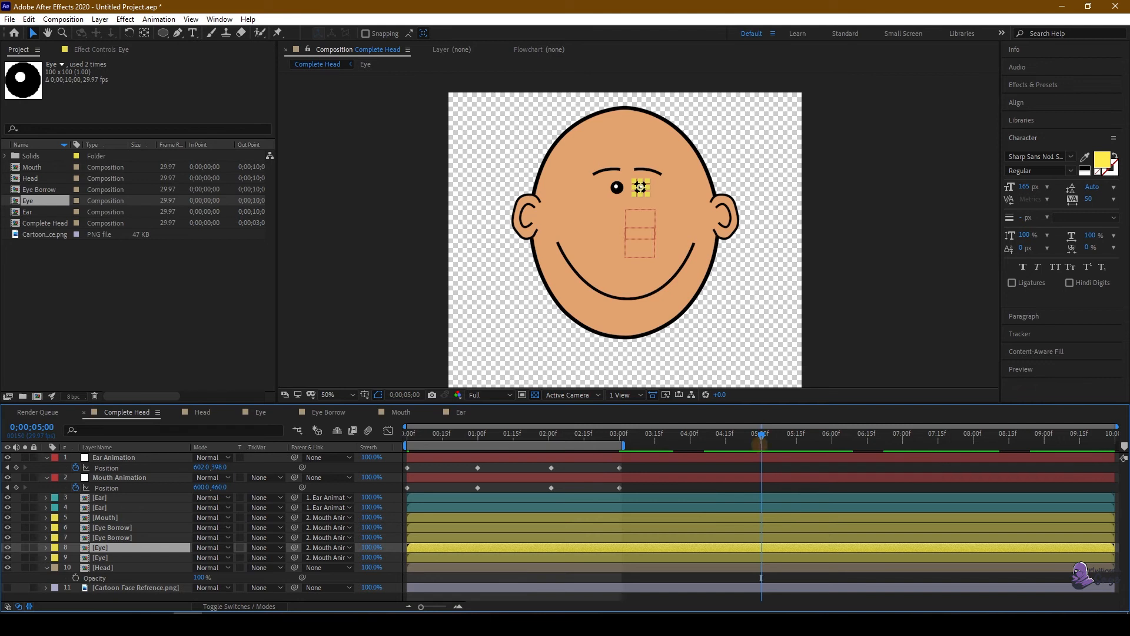
Step: End the Complete Head work area at 0;00;05;00 and preview the head turn with the blinks
key("n")
key("space")
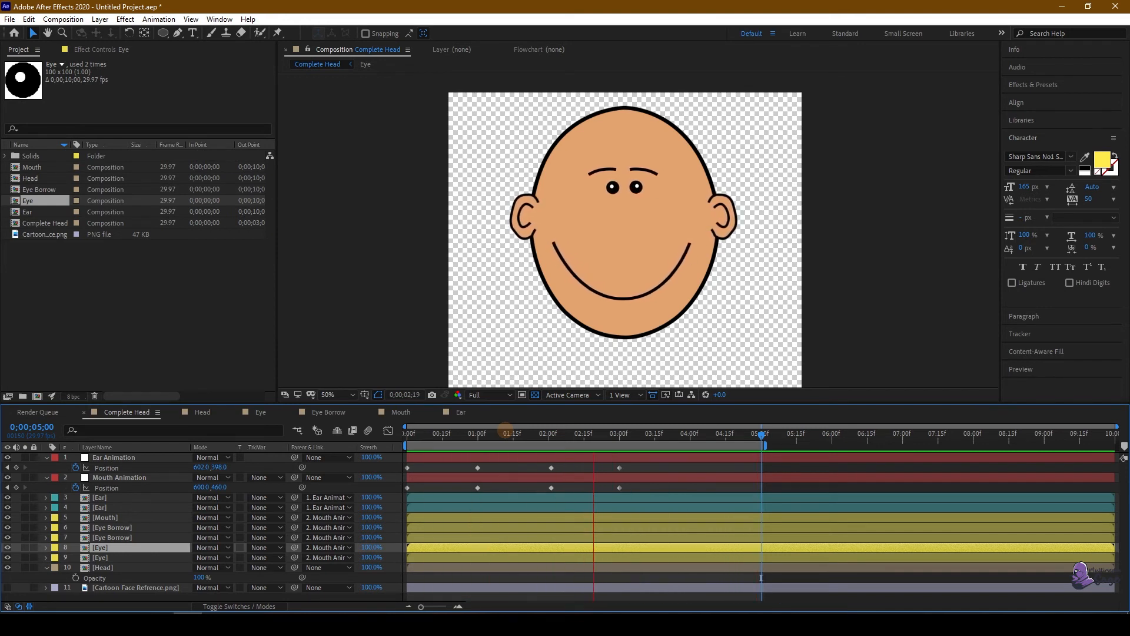
key("Home")
Step: Move to 0;00;02;01 in Complete Head and open the Eye Borrow composition
left_click(477, 434)
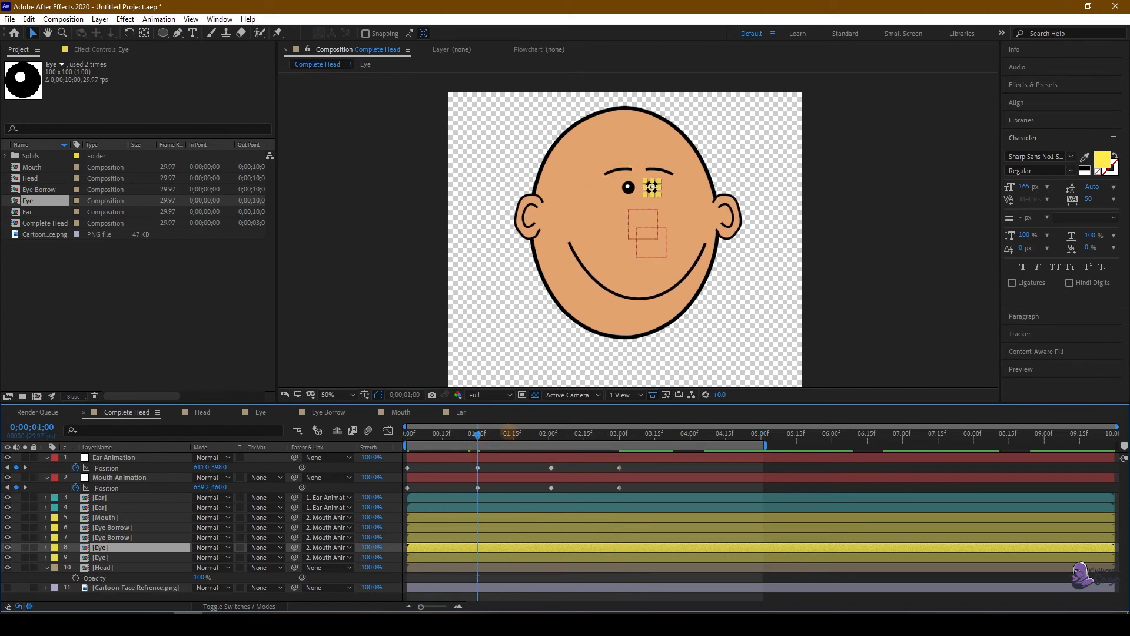
left_click_drag(510, 434, 551, 434)
key("ctrl+shift+a")
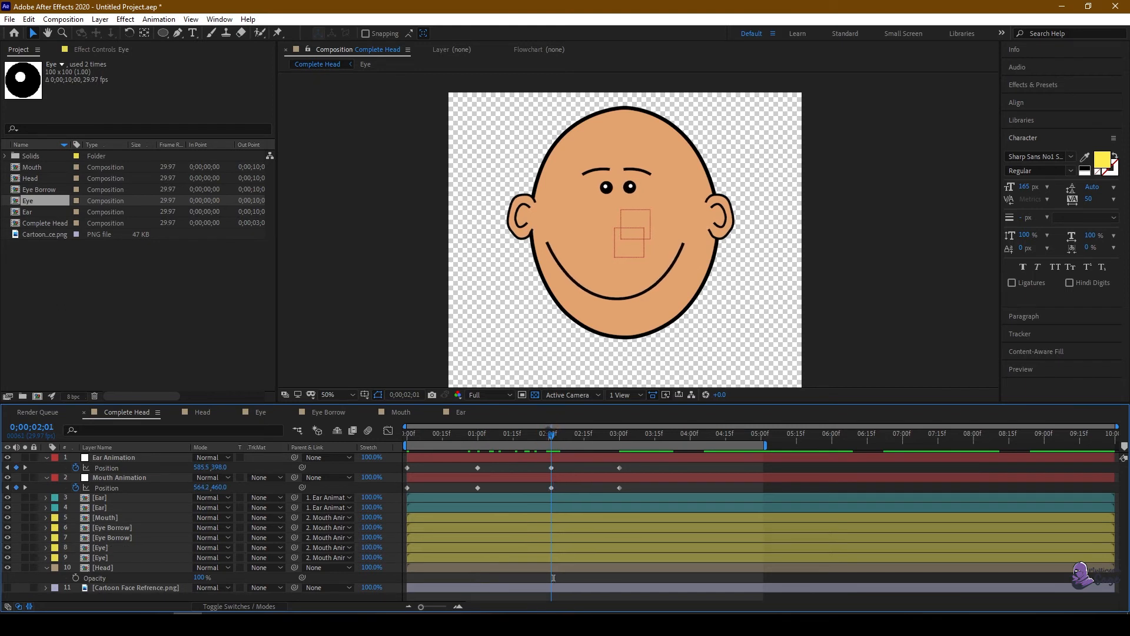
left_click(109, 527)
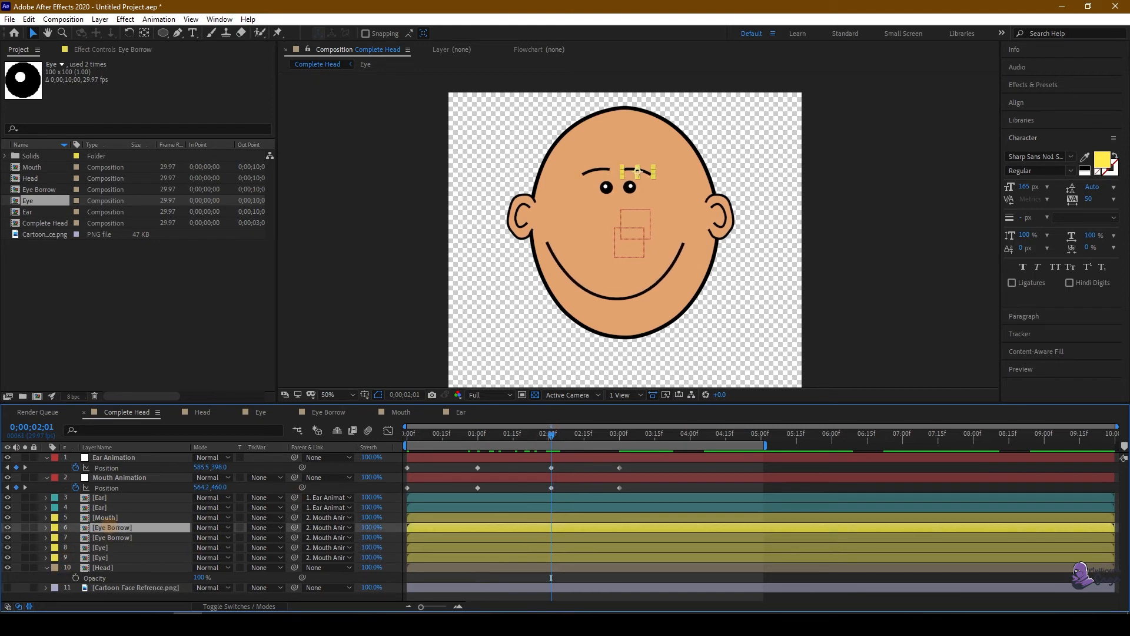
double_click(99, 527)
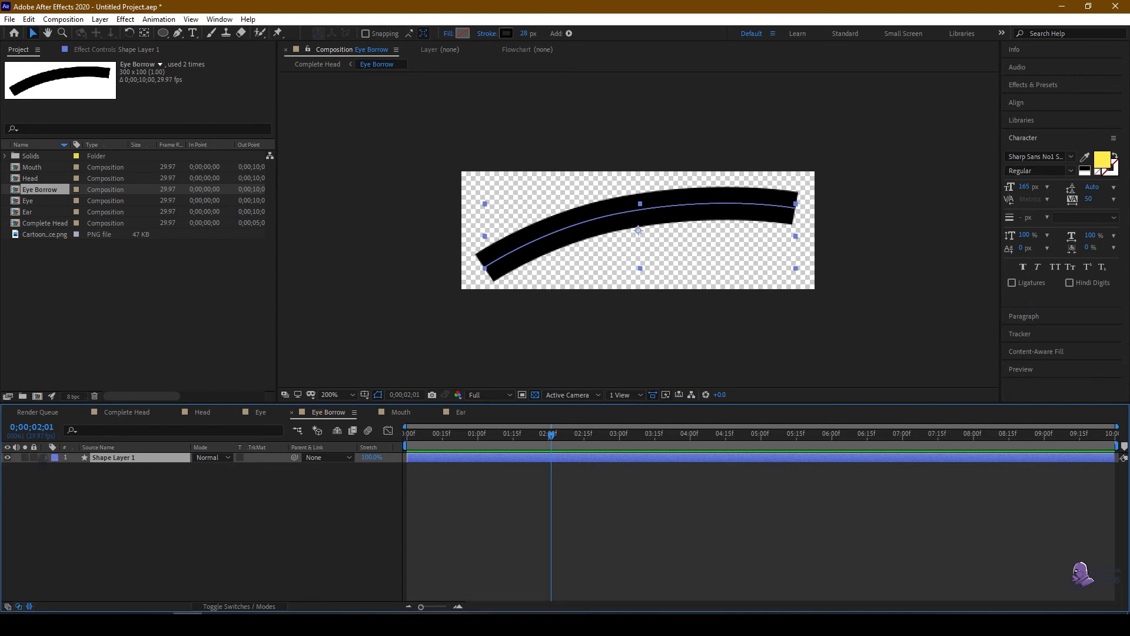
Step: Reveal Shape Layer 1's Path 1 and add a Path keyframe at 0;00;02;01
left_click(45, 457)
left_click(56, 467)
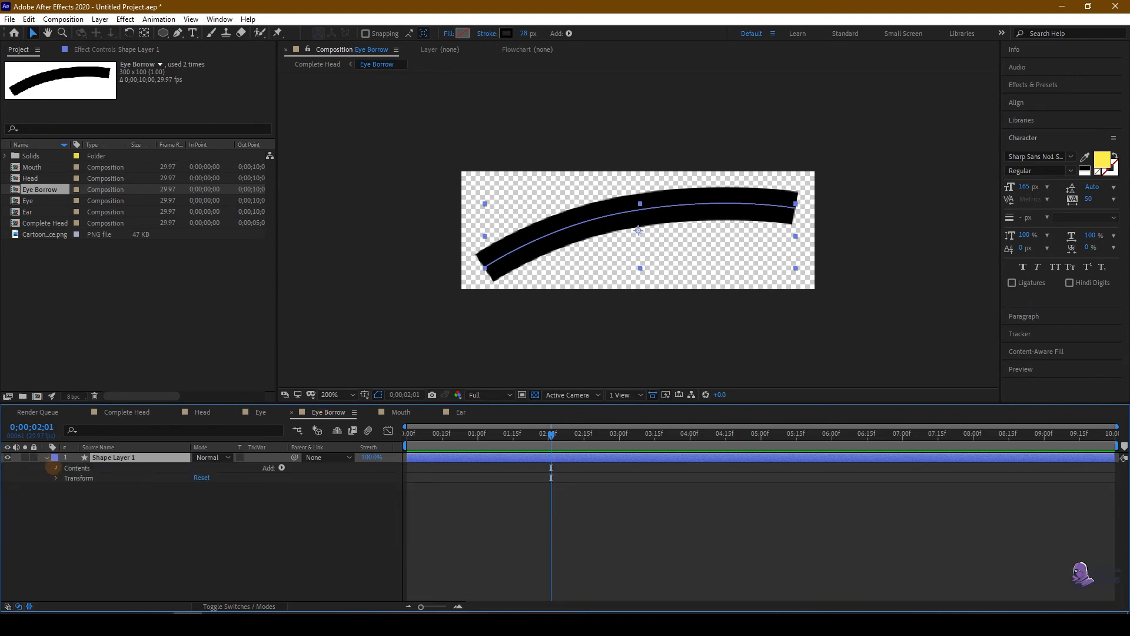
left_click(55, 467)
left_click(46, 457)
left_click(47, 458)
left_click(56, 467)
left_click(55, 468)
left_click(93, 487)
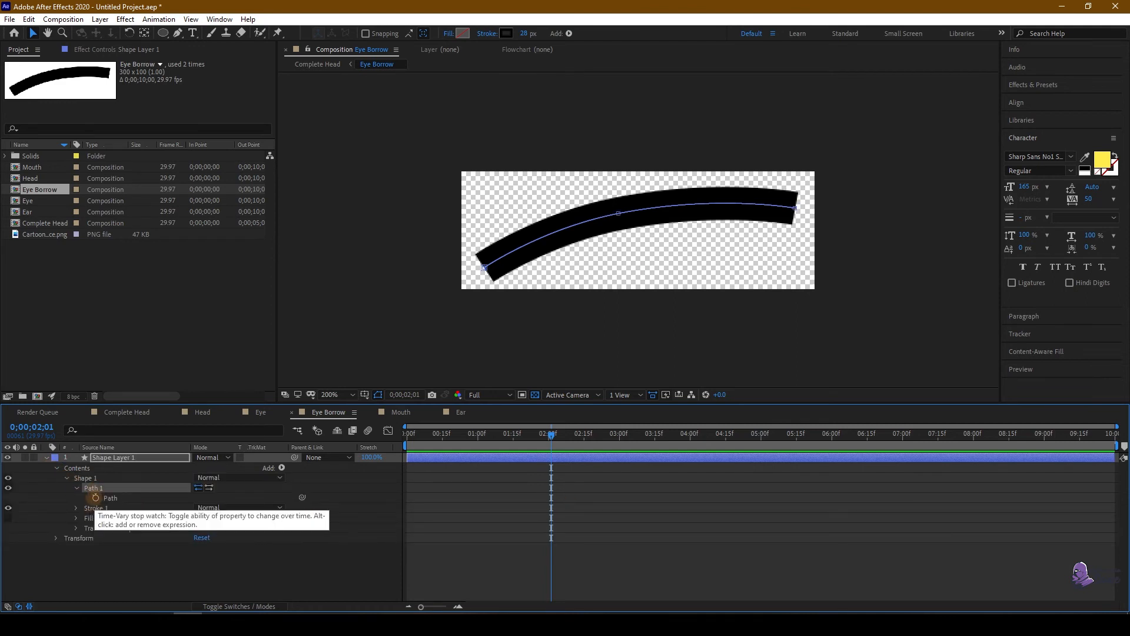
left_click(95, 498)
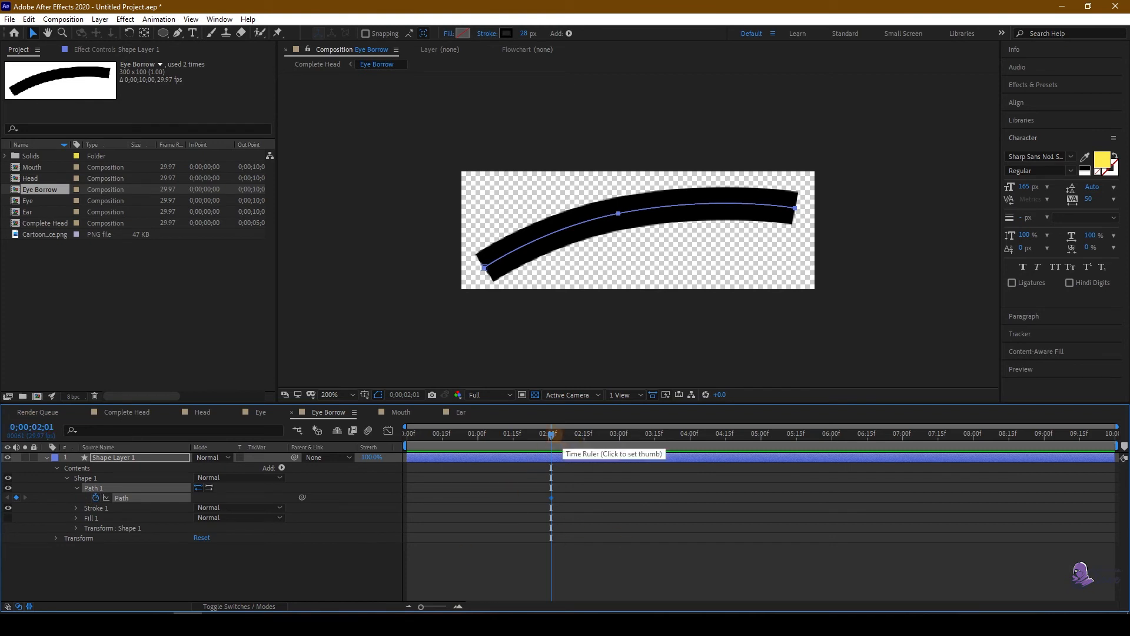
Step: Switch to the browser, look up "Cartoon eyebrow expression" images as a reference, and return to After Effects
left_click_drag(561, 440, 573, 437)
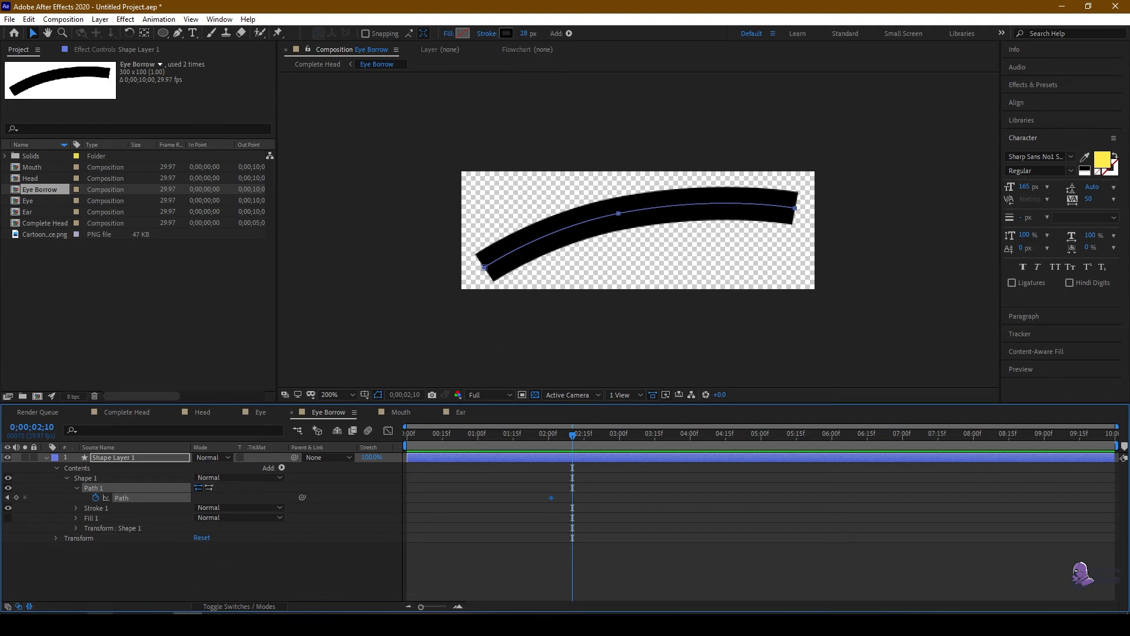
left_click(96, 601)
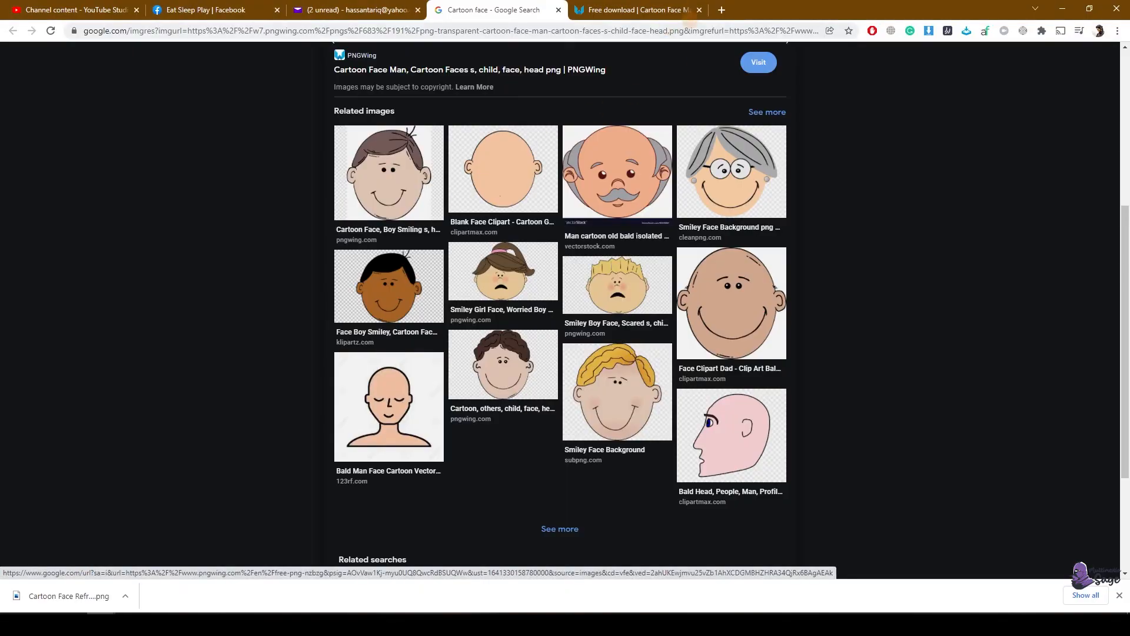
key("ctrl+shift+t")
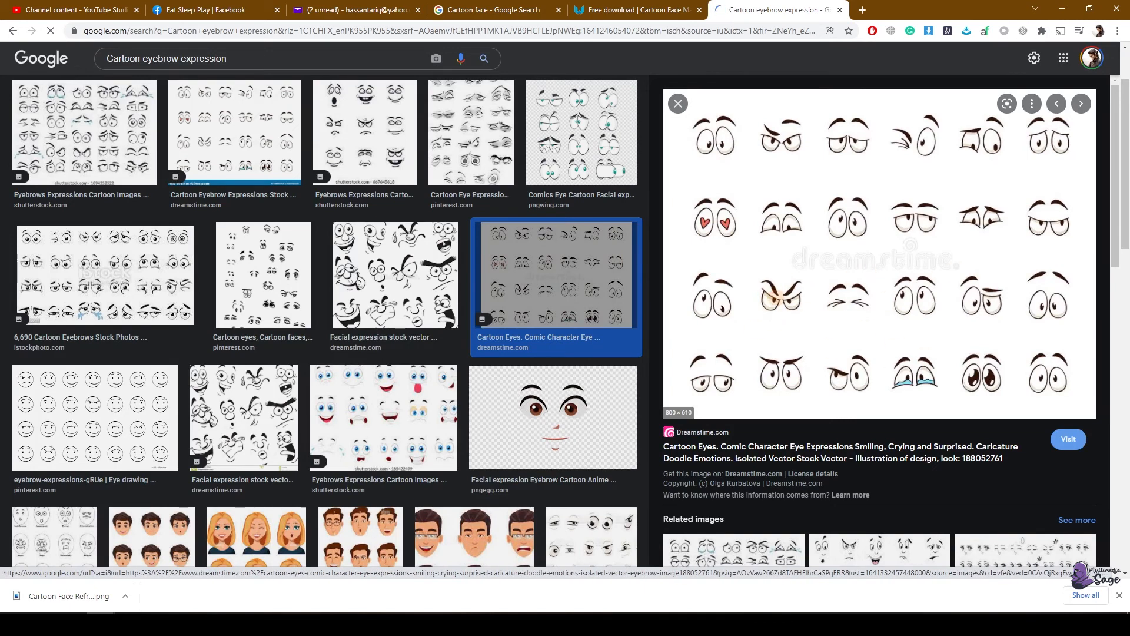
key("alt+Tab")
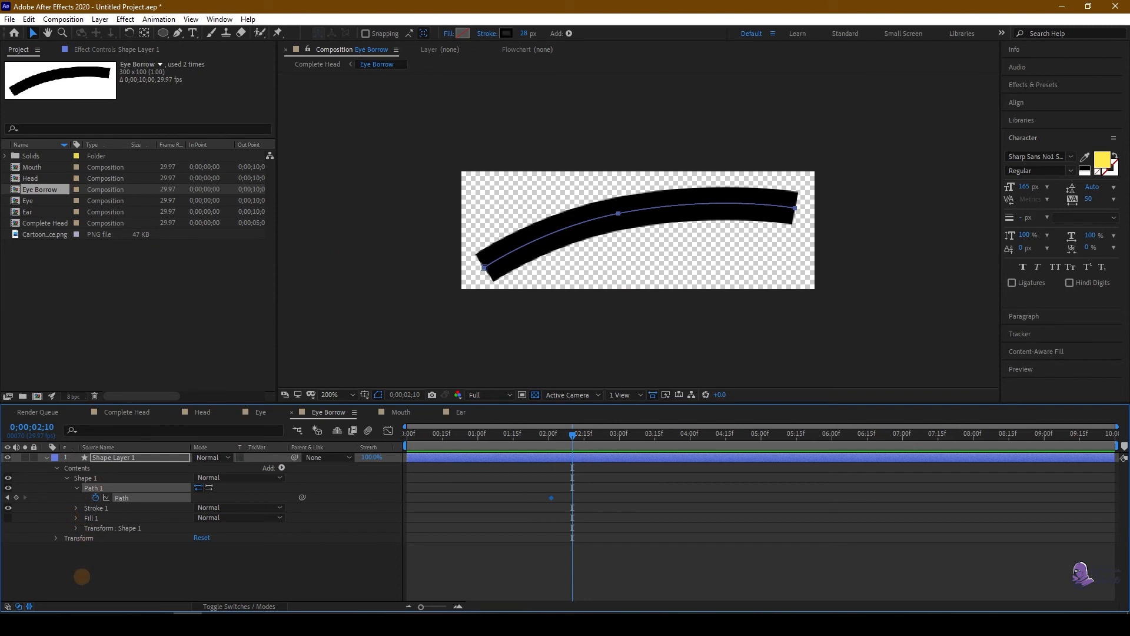
Step: At 0;00;02;15, lower the eyebrow path's right end and raise its left end to match the reference's angry brow
left_click(82, 577)
left_click(101, 490)
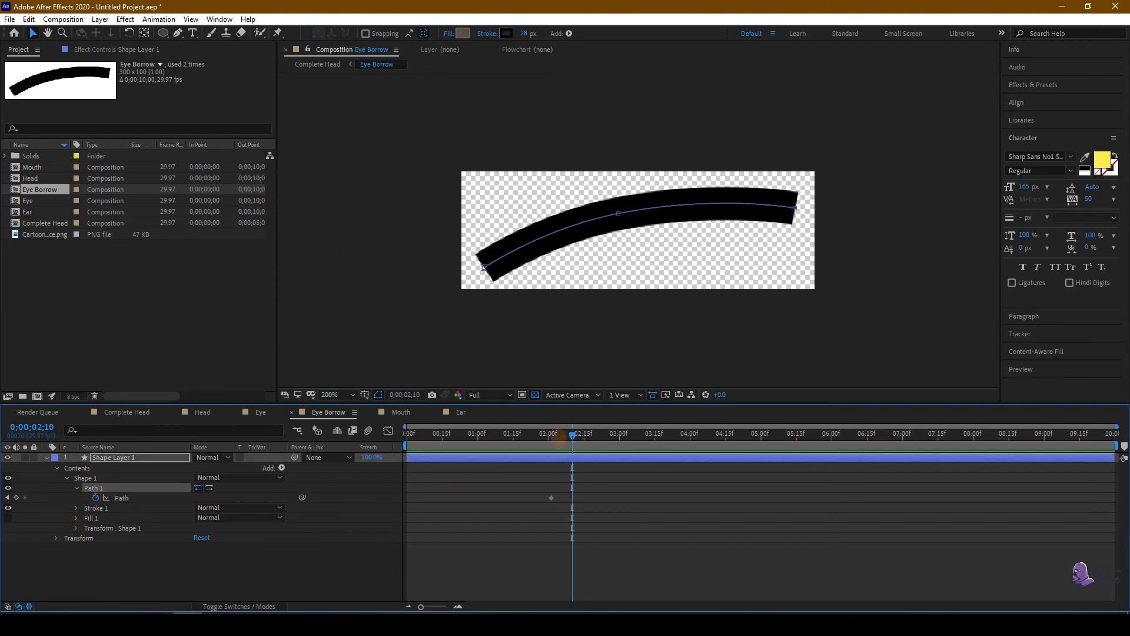
left_click_drag(560, 436, 584, 435)
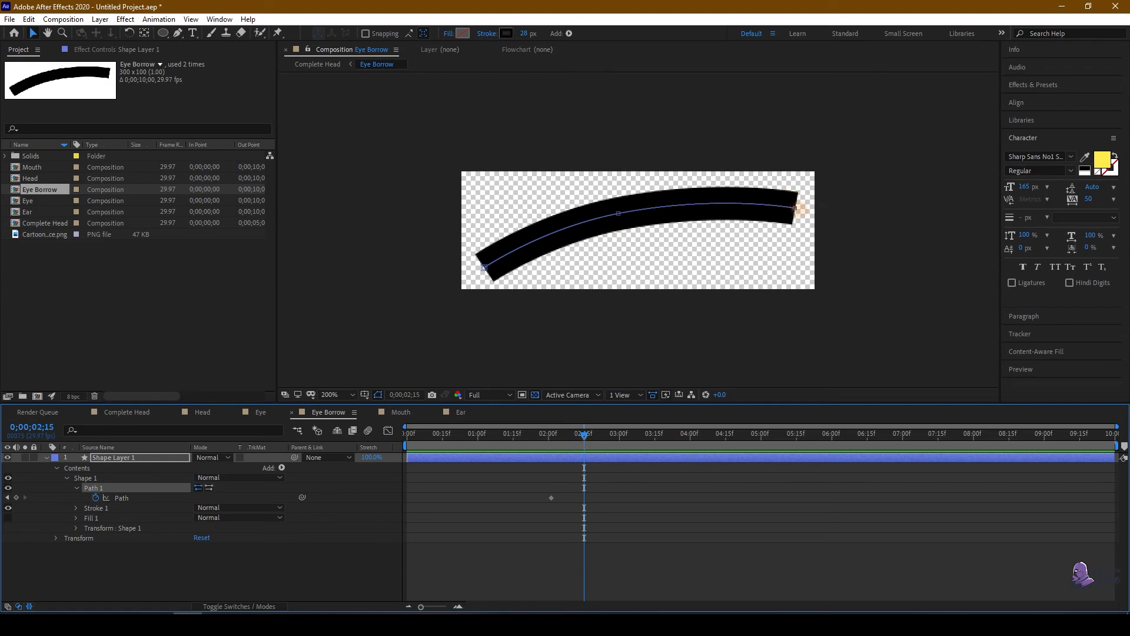
key("alt+Tab")
key("alt+Tab")
left_click_drag(796, 208, 795, 280)
left_click_drag(484, 268, 472, 183)
key("alt+Tab")
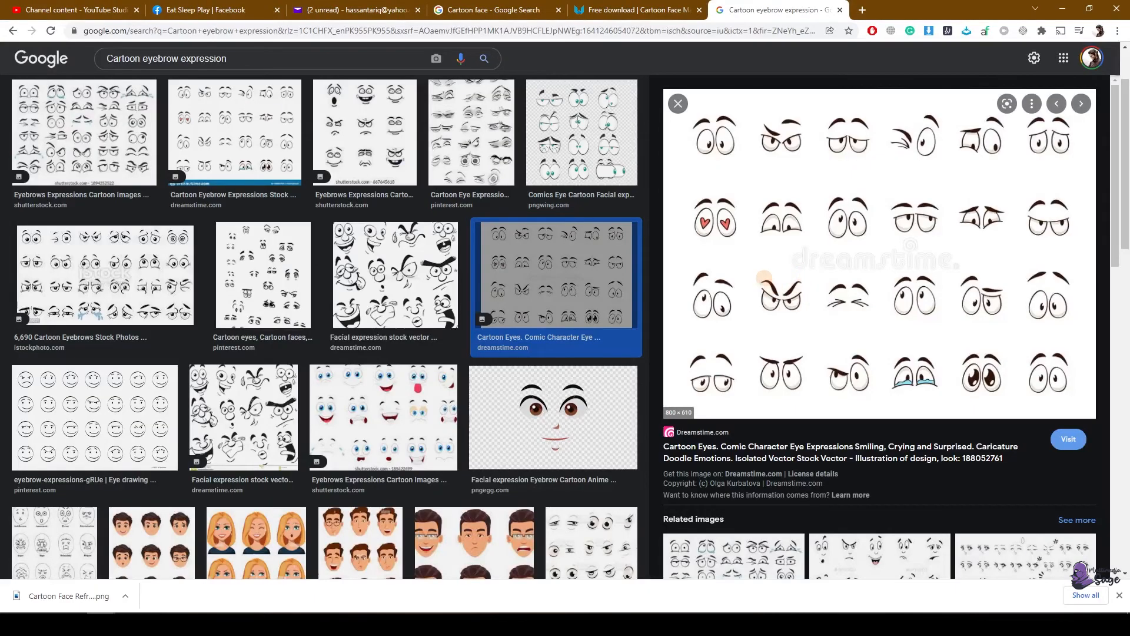
key("alt+Tab")
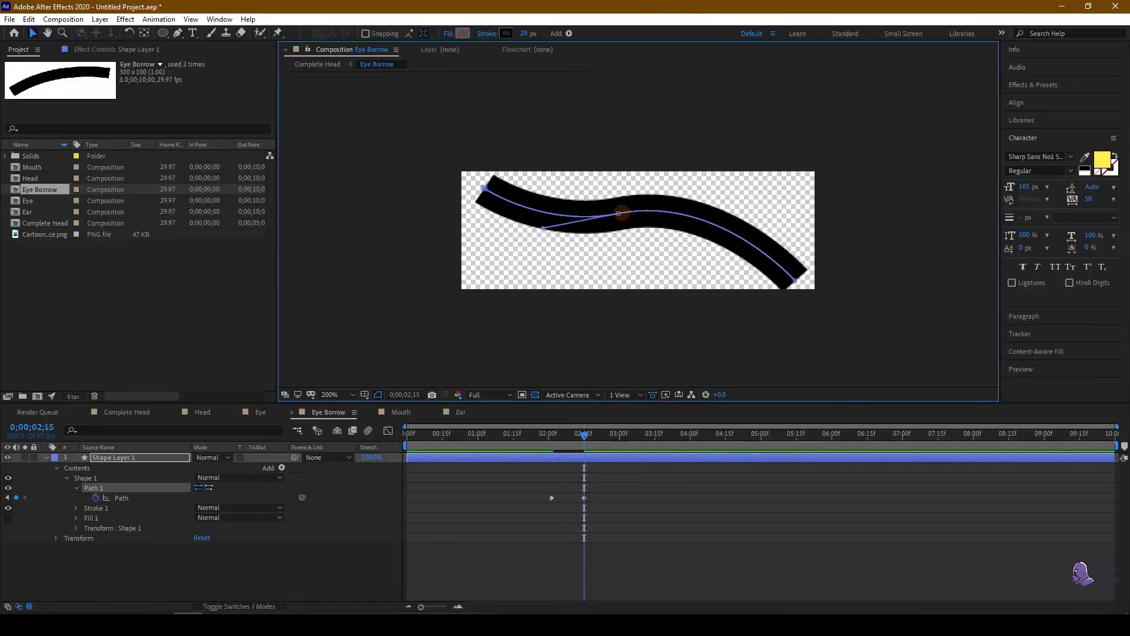
Step: Refine the frown by lowering the middle point slightly, shortening its right curve handle, and raising the right end a little
left_click_drag(621, 213, 623, 234)
left_click_drag(724, 216, 697, 225)
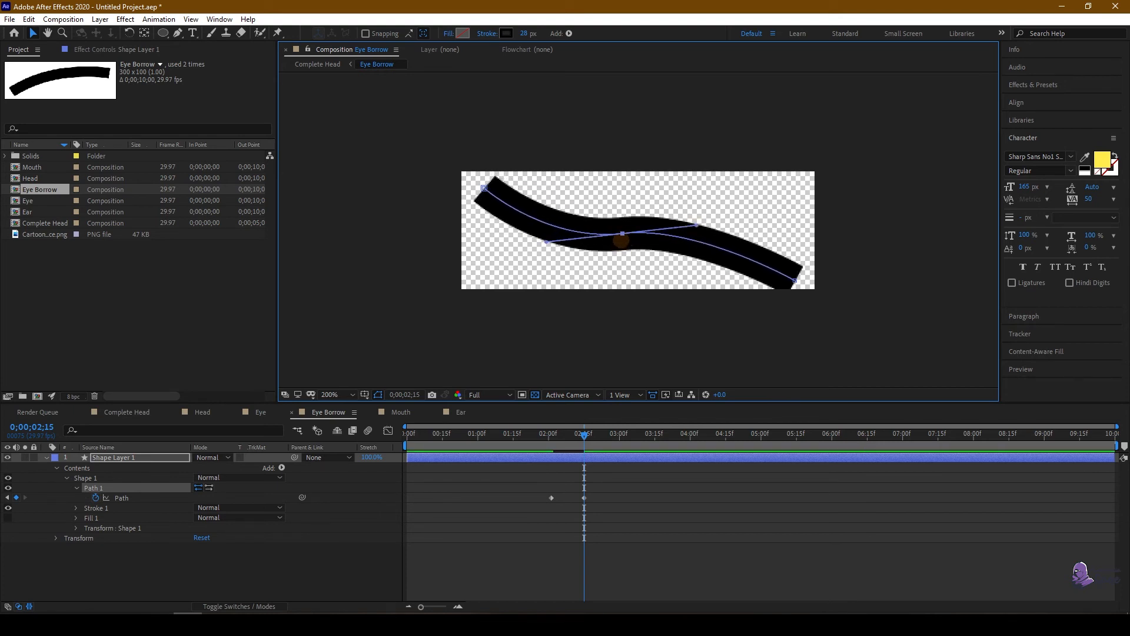
left_click_drag(621, 240, 623, 225)
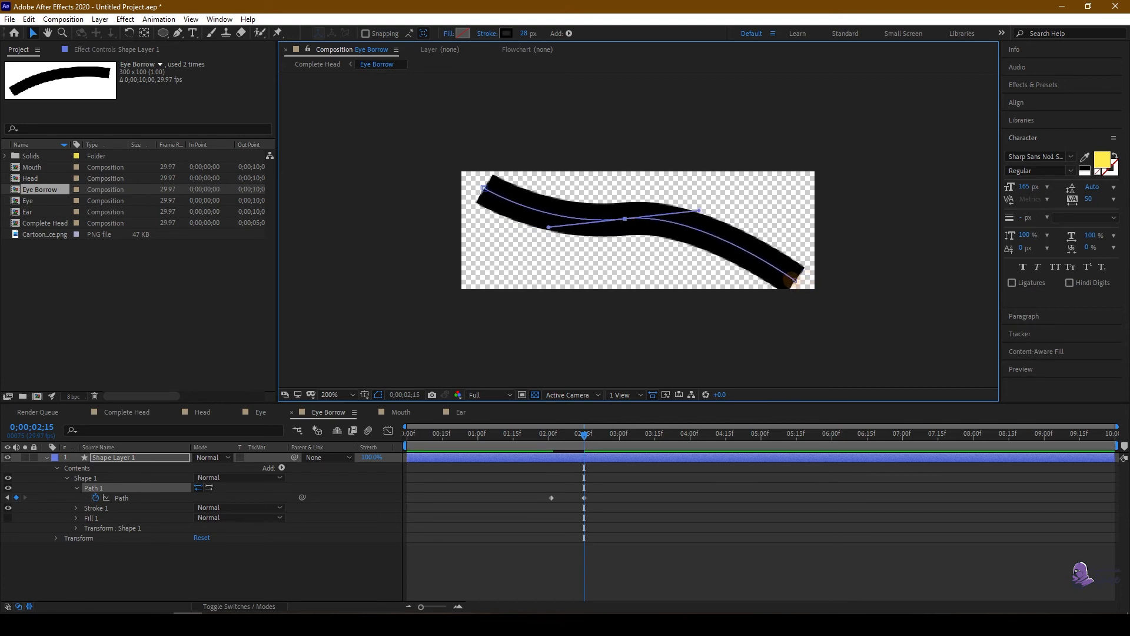
left_click_drag(795, 281, 788, 270)
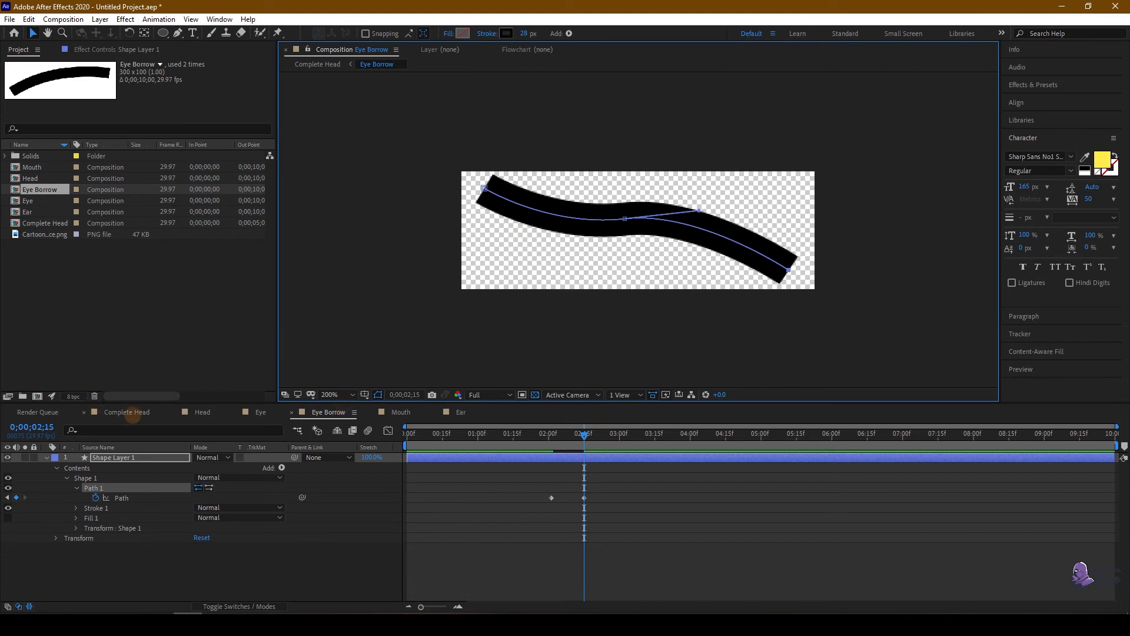
Step: Check the eyebrow movement on the Complete Head at 0;00;02;15, 0;00;01;18 and 0;00;03;01
left_click(127, 412)
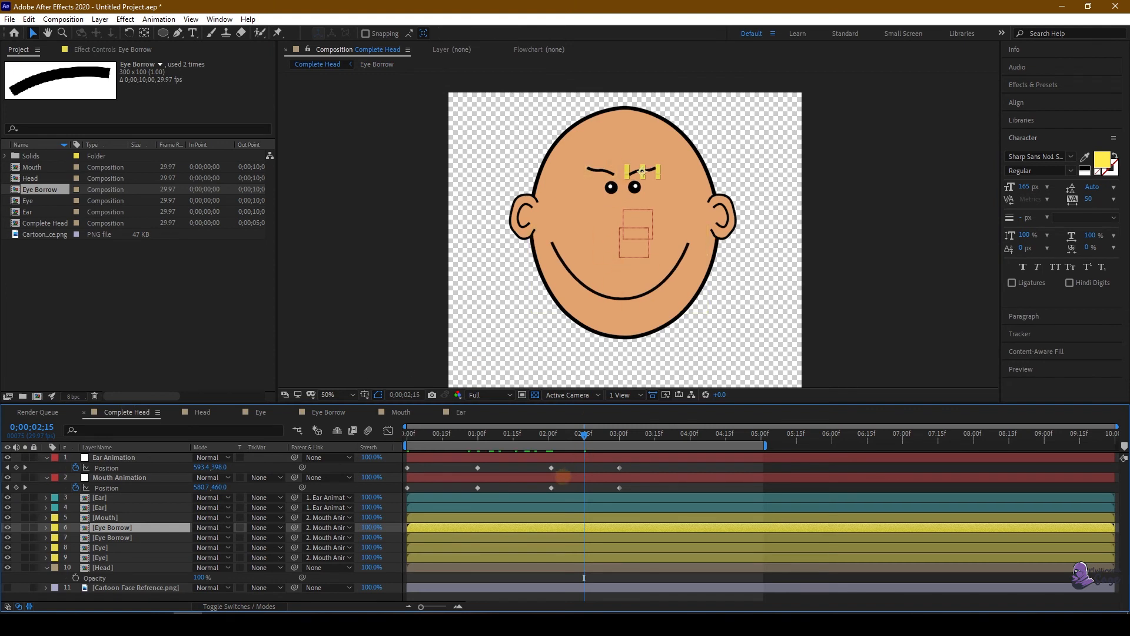
left_click(584, 578)
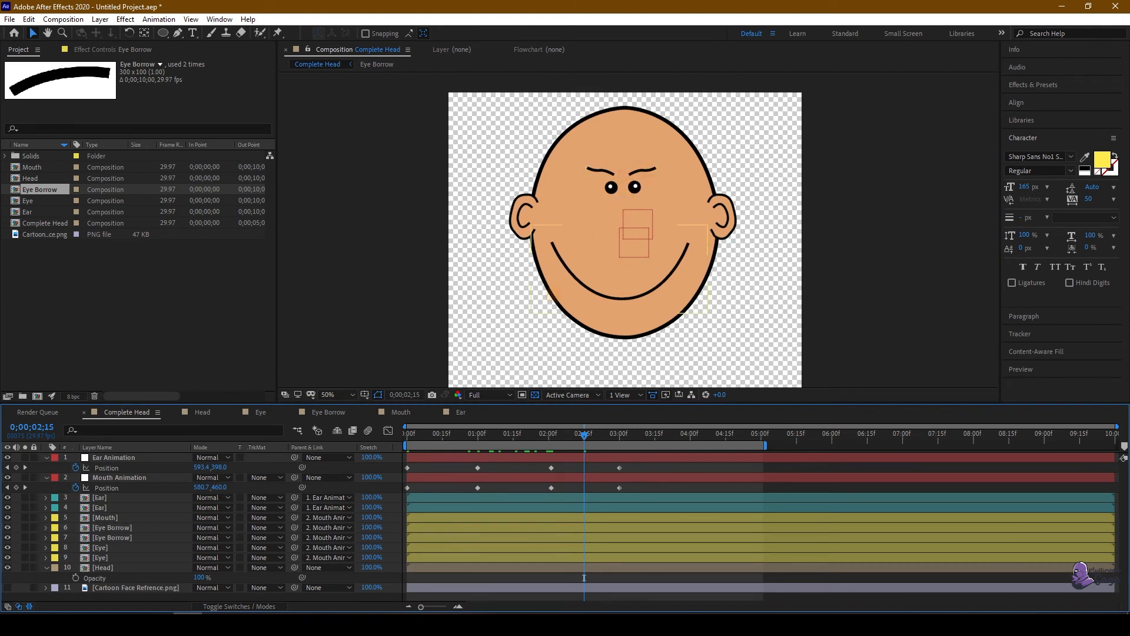
left_click(461, 412)
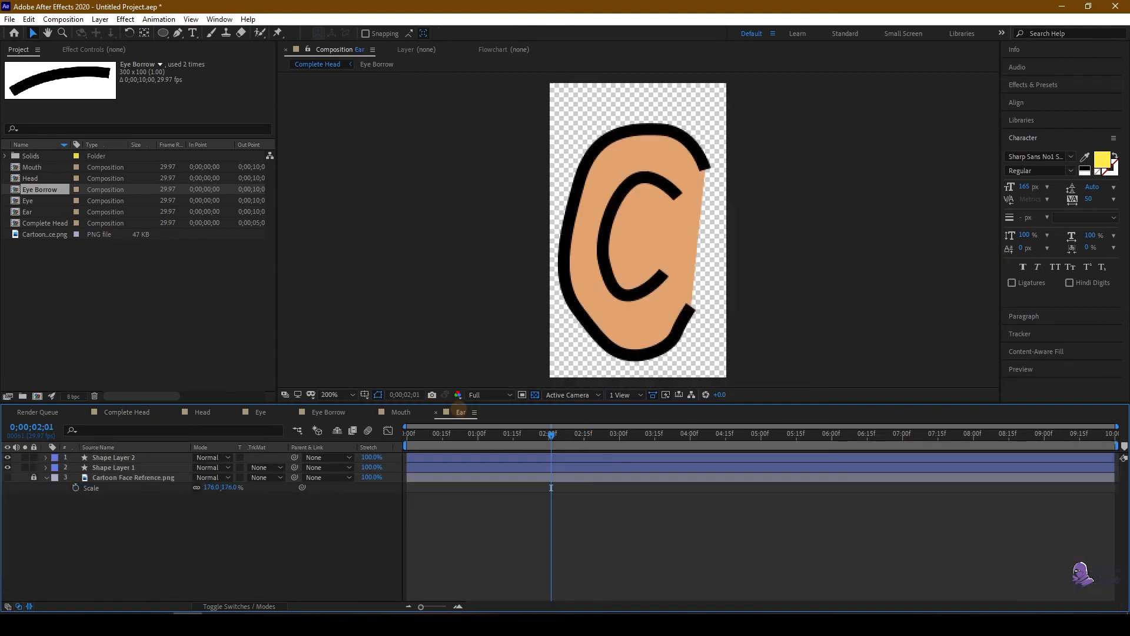
left_click(330, 412)
left_click_drag(563, 437, 520, 435)
left_click(120, 411)
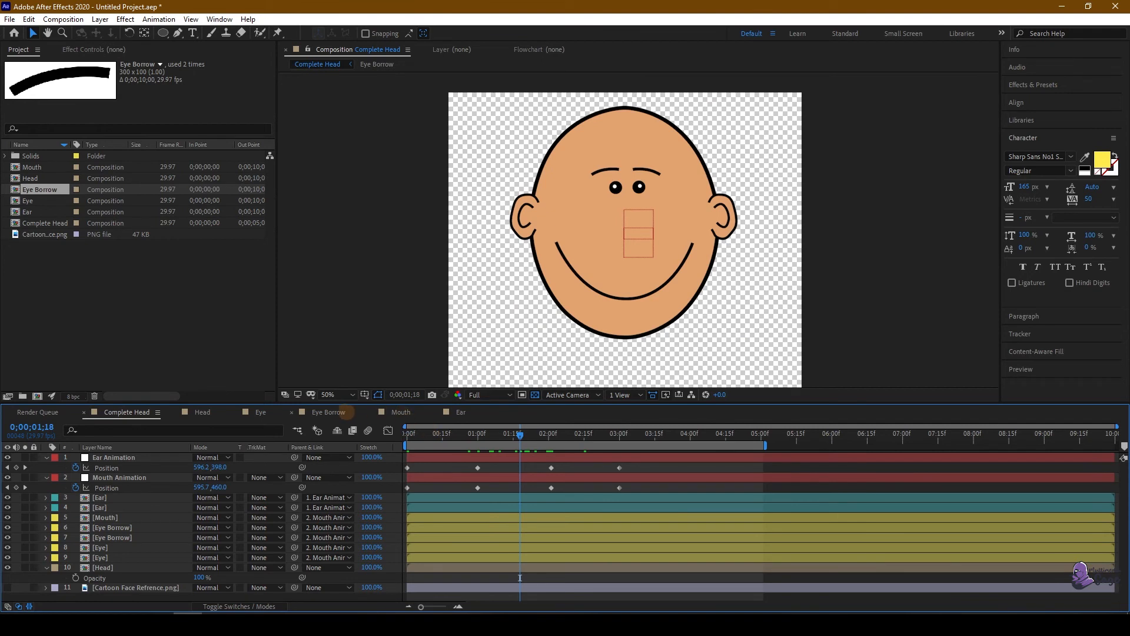
left_click(346, 411)
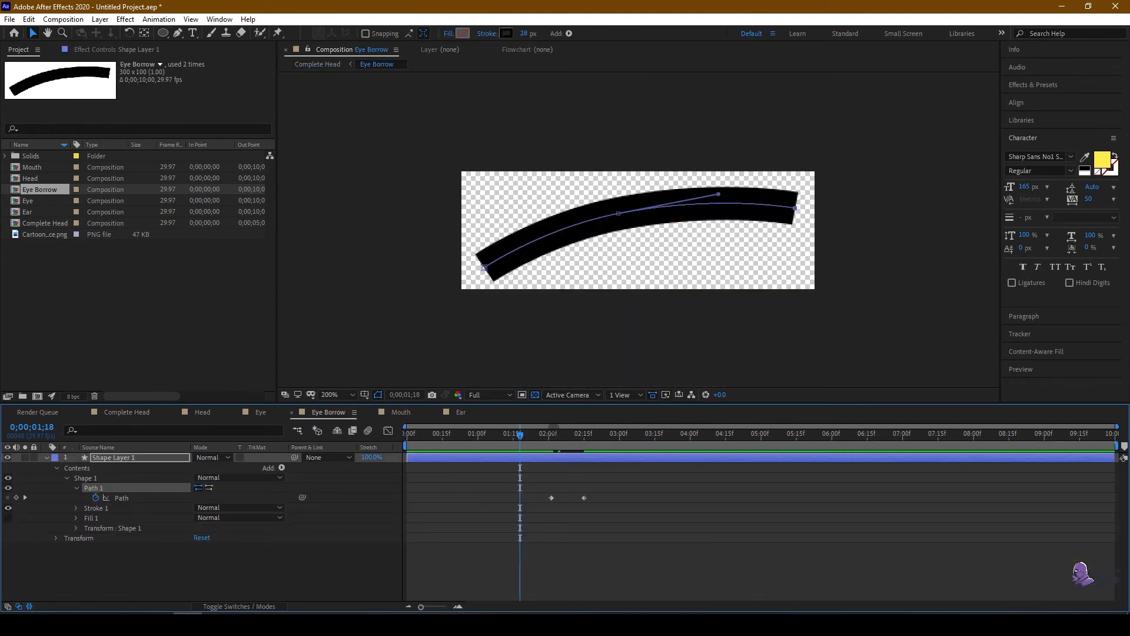
left_click_drag(548, 434, 622, 434)
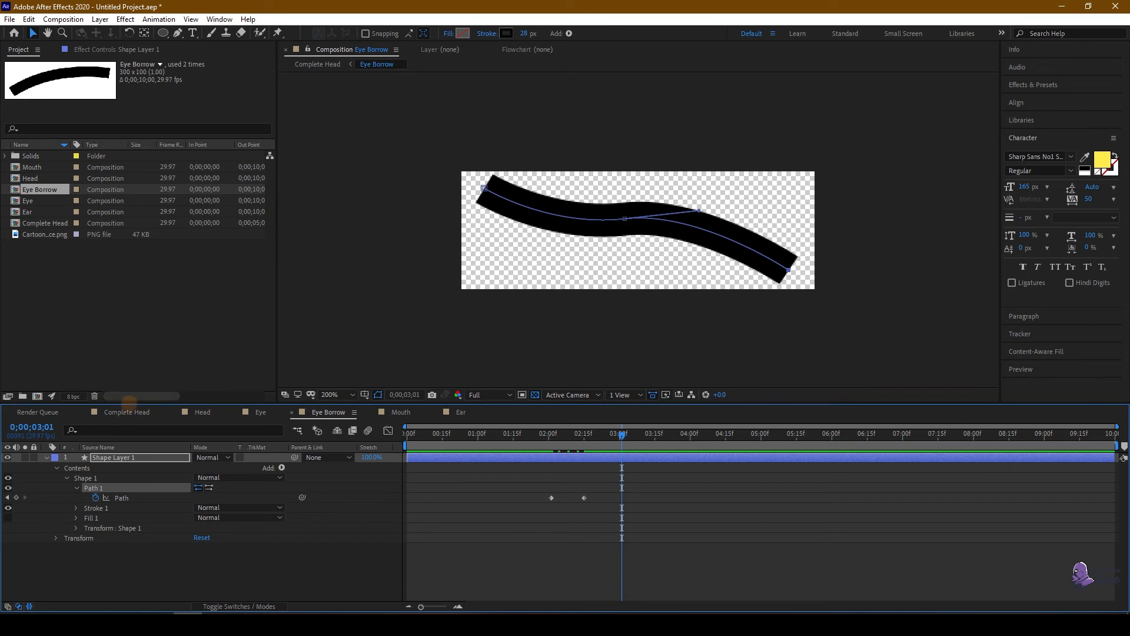
left_click(126, 412)
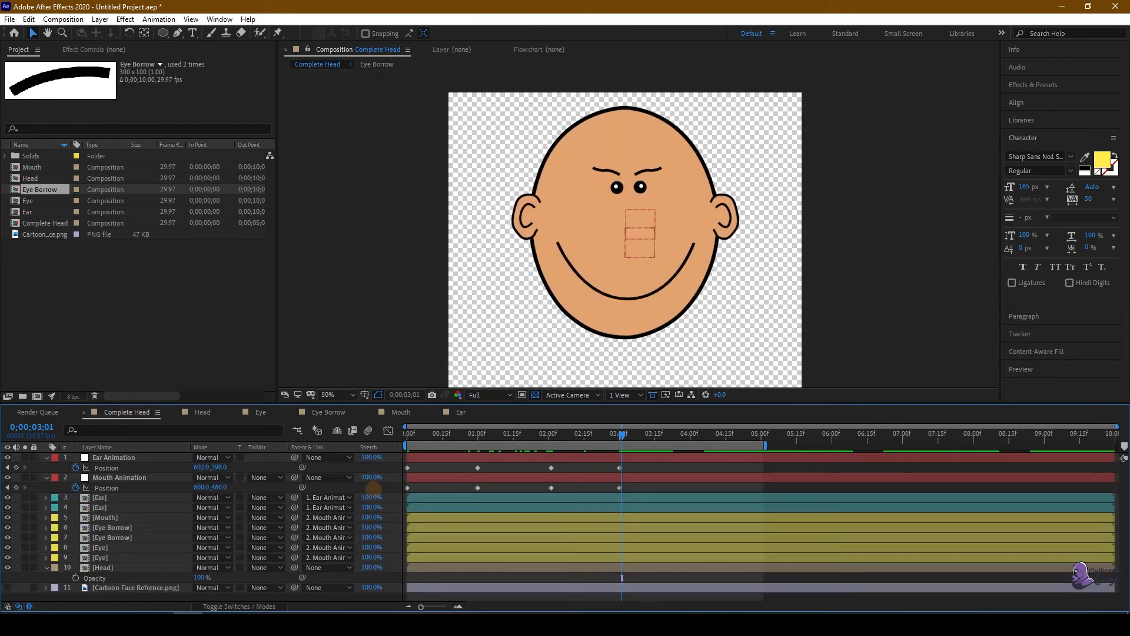
Step: In the Eye Borrow composition, copy the frown Path keyframe from 0;00;02;15 to 0;00;05;00
left_click(401, 412)
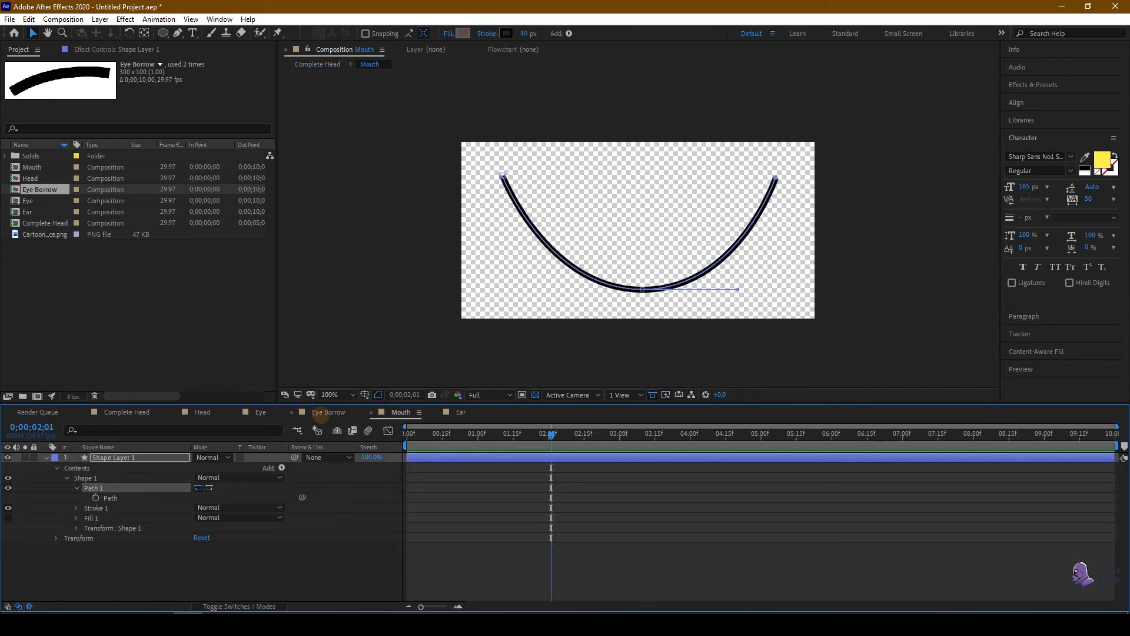
left_click(321, 414)
left_click(538, 479)
left_click(549, 434)
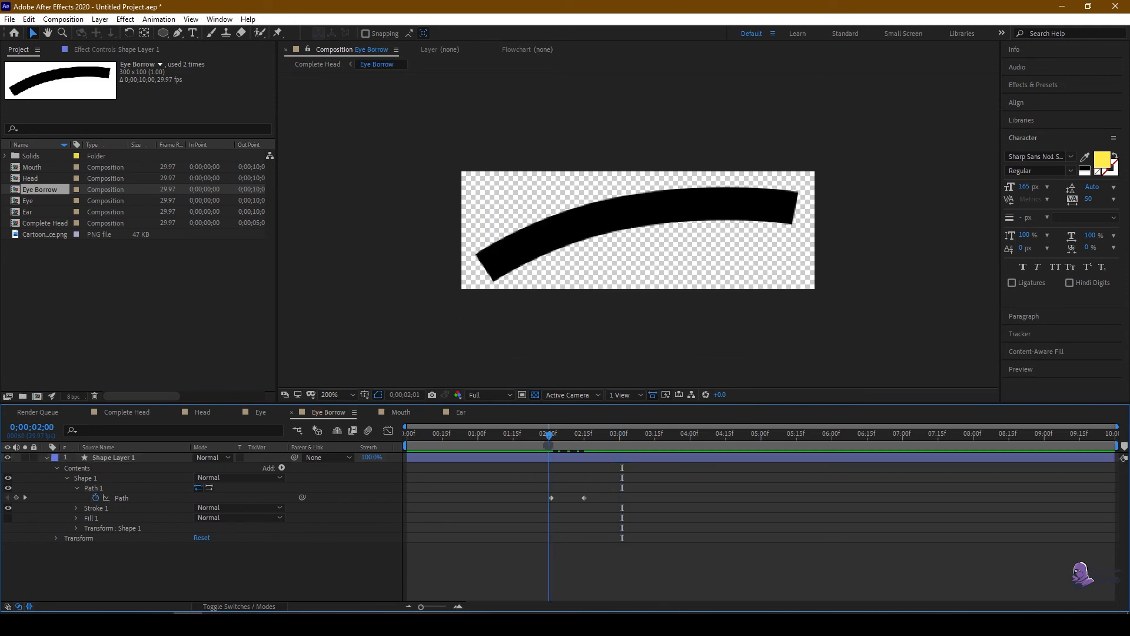
left_click_drag(549, 434, 762, 434)
left_click(747, 487)
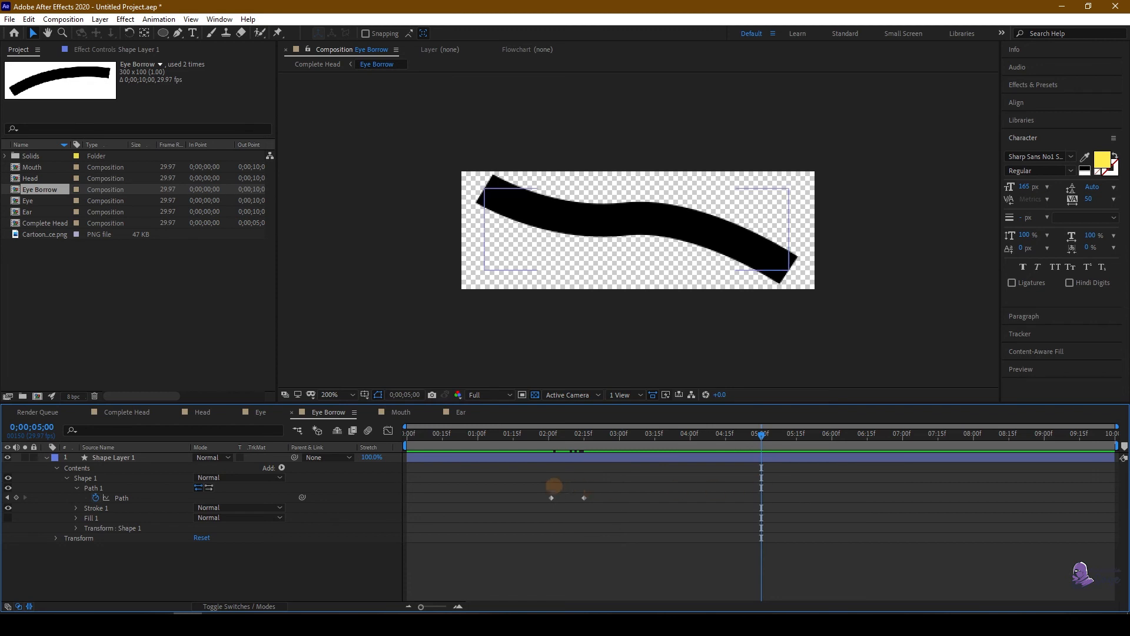
left_click(575, 495)
left_click(593, 485)
left_click(584, 498)
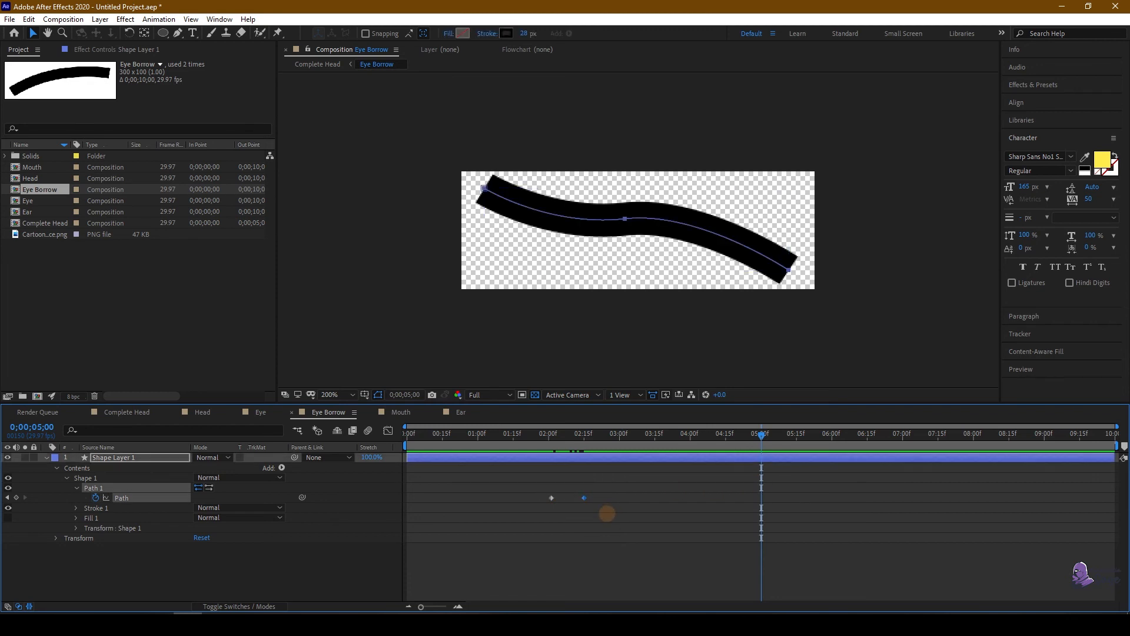
Step: Copy the arched-brow Path keyframe from 0;00;02;01 to 0;00;05;15
left_click_drag(766, 440, 796, 441)
left_click_drag(543, 480, 560, 505)
key("ctrl+c")
key("ctrl+v")
left_click(606, 506)
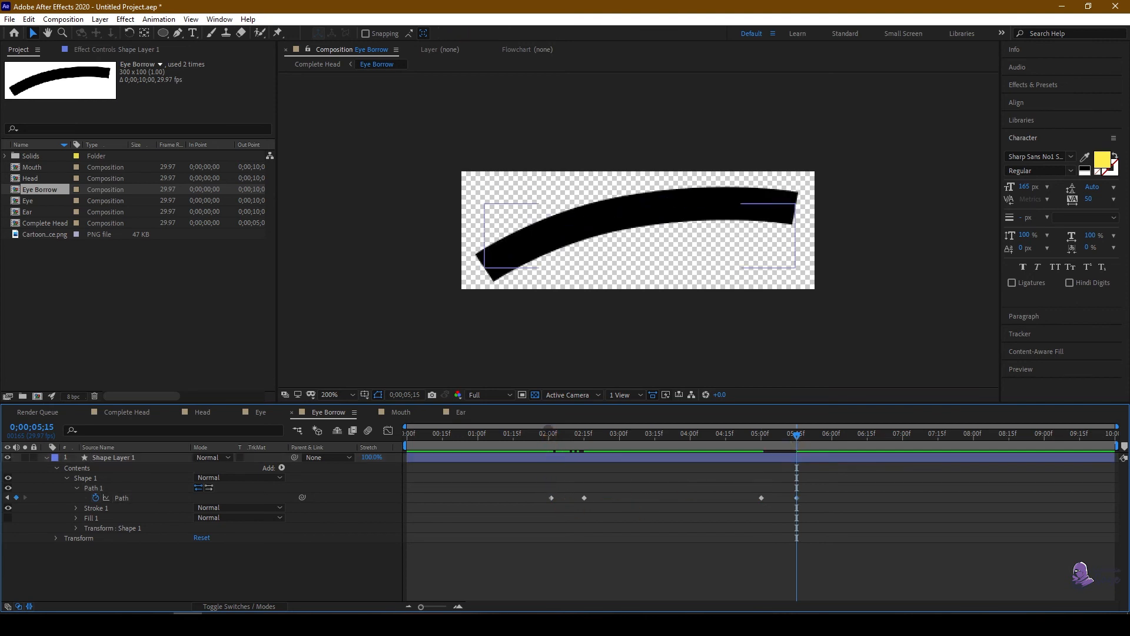
Step: Preview the eyebrow animation from 0;00;01;25 to just past its last keyframe
left_click(533, 434)
left_click_drag(532, 434, 537, 434)
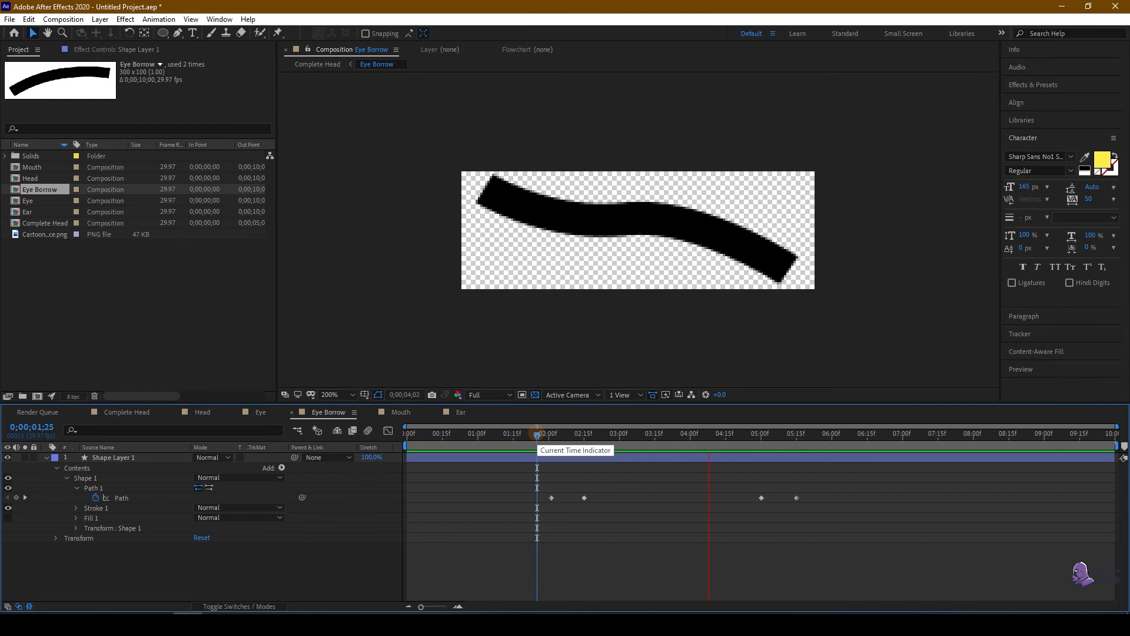
key("space")
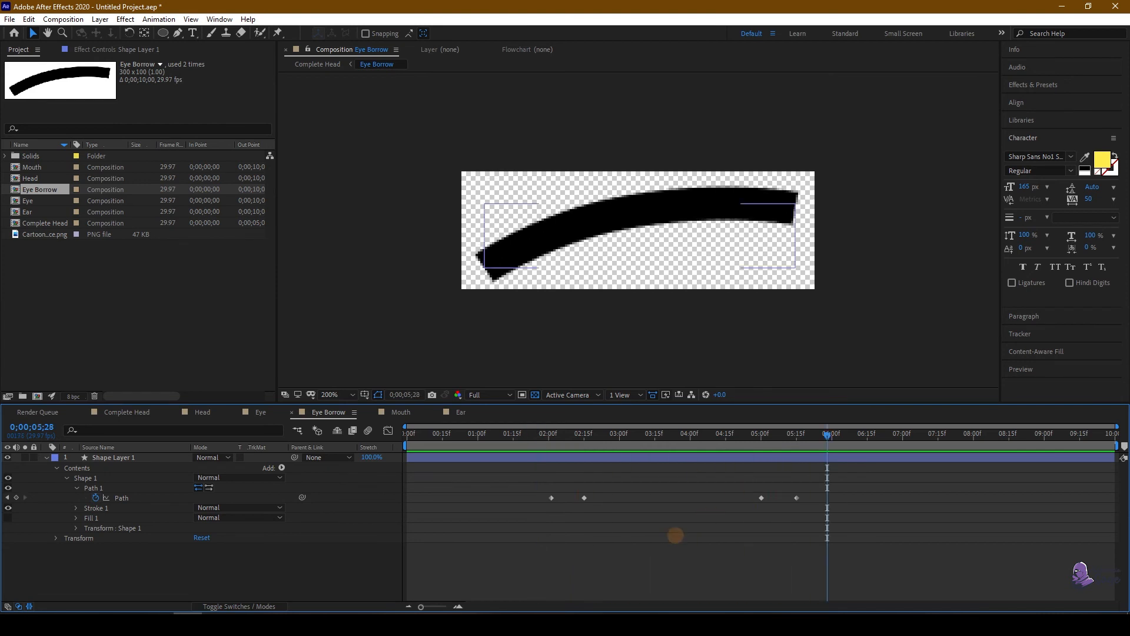
Step: Return to the Complete Head composition and end its work area at 0;00;06;00
left_click(127, 411)
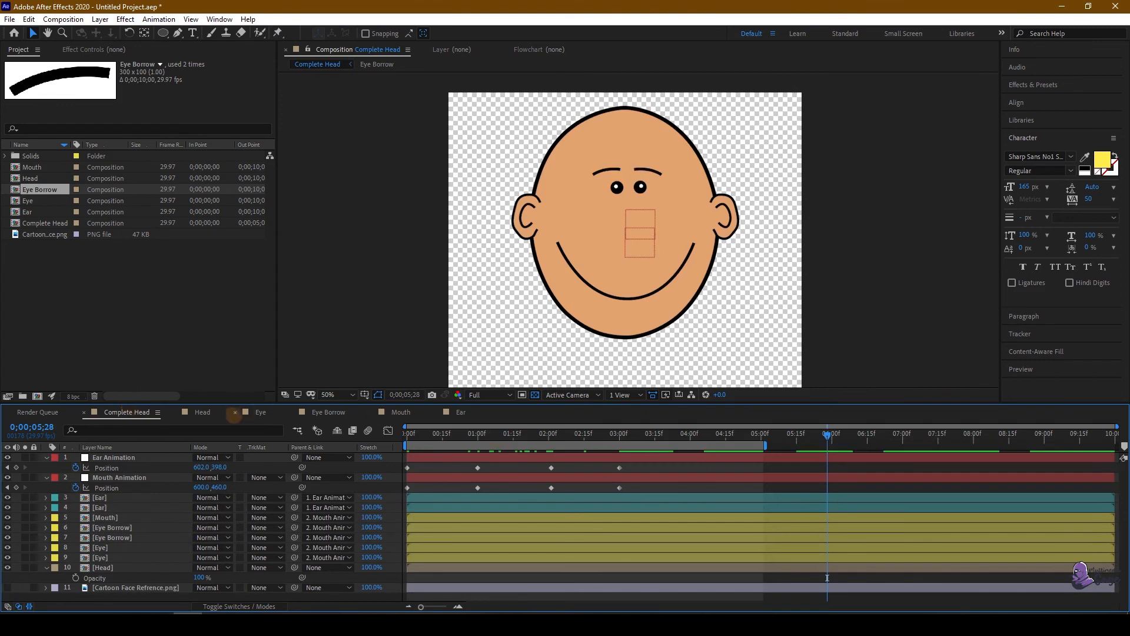
key("space")
key("n")
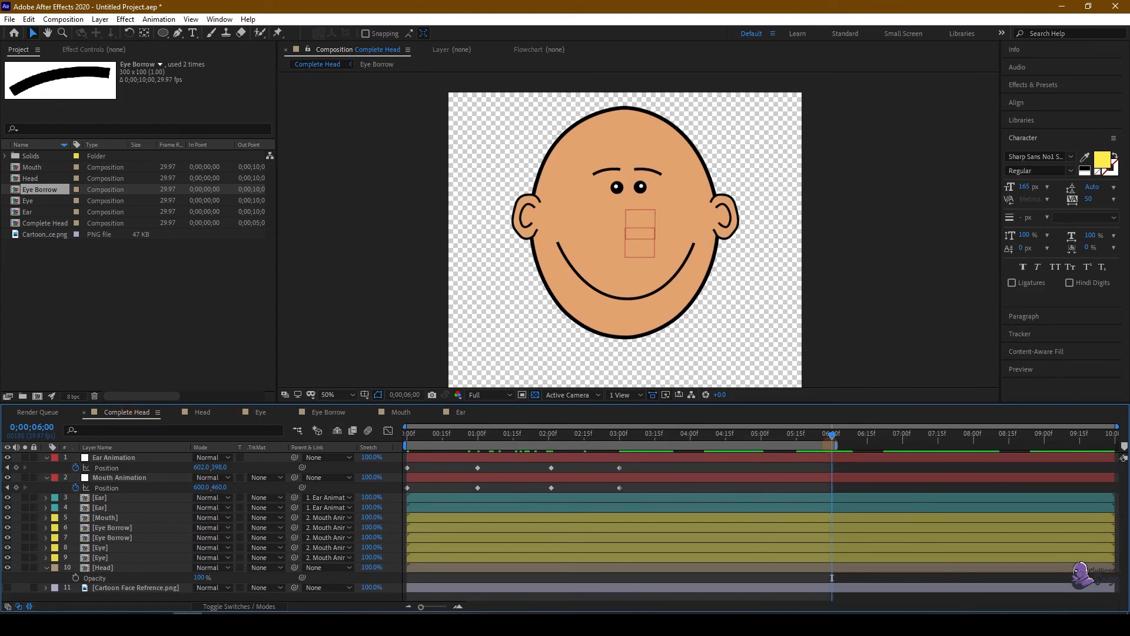
Step: Preview the Complete Head animation through its work area and scrub back over the opening second
key("space")
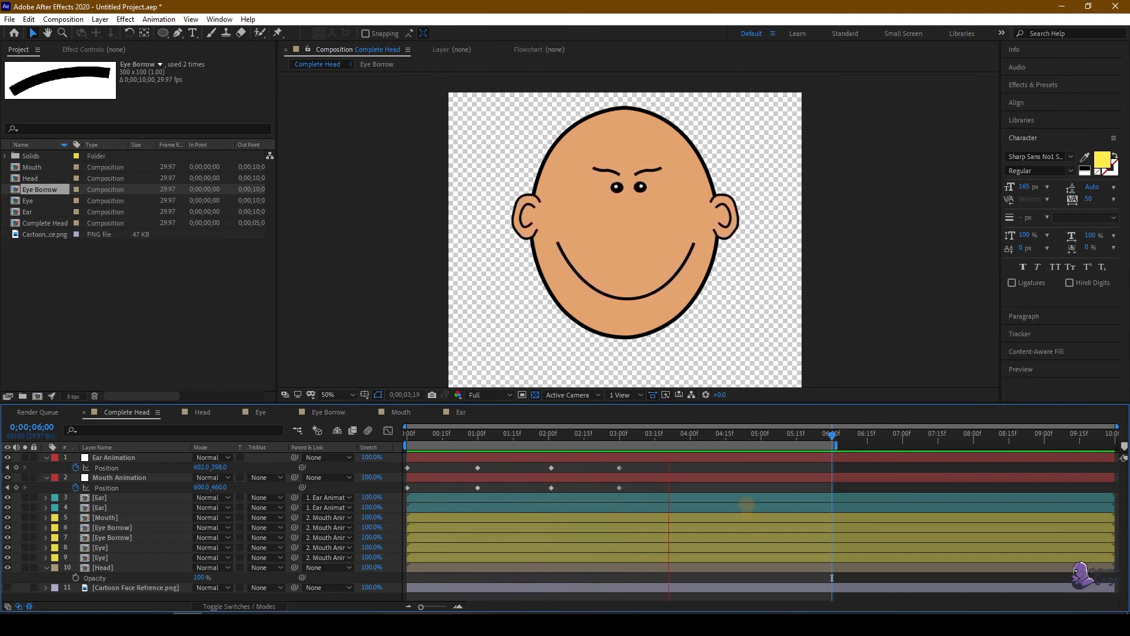
key("space")
left_click_drag(622, 435, 421, 436)
mouse_move(471, 485)
left_mouse_down()
mouse_move(580, 493)
mouse_move(537, 502)
mouse_move(611, 496)
mouse_move(492, 498)
mouse_move(471, 474)
left_mouse_up()
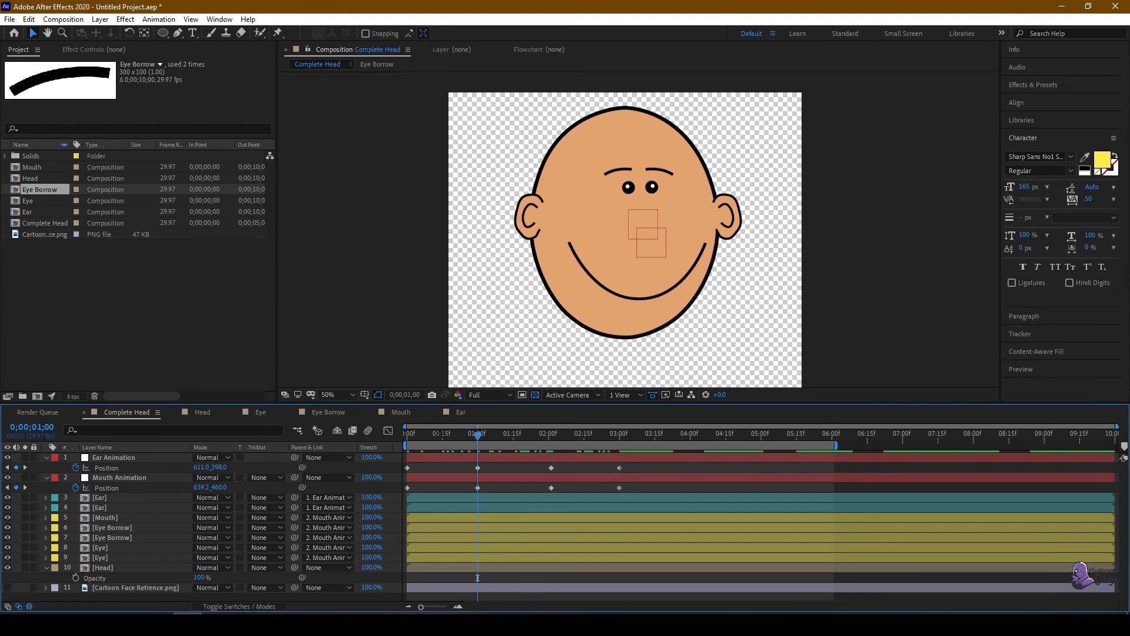
Step: Duplicate the Ear Animation null's Position keyframes from 0;00;01;00 through 0;00;03;00 so that the copies start at 0;00;04;00
key("Home")
left_click(620, 434)
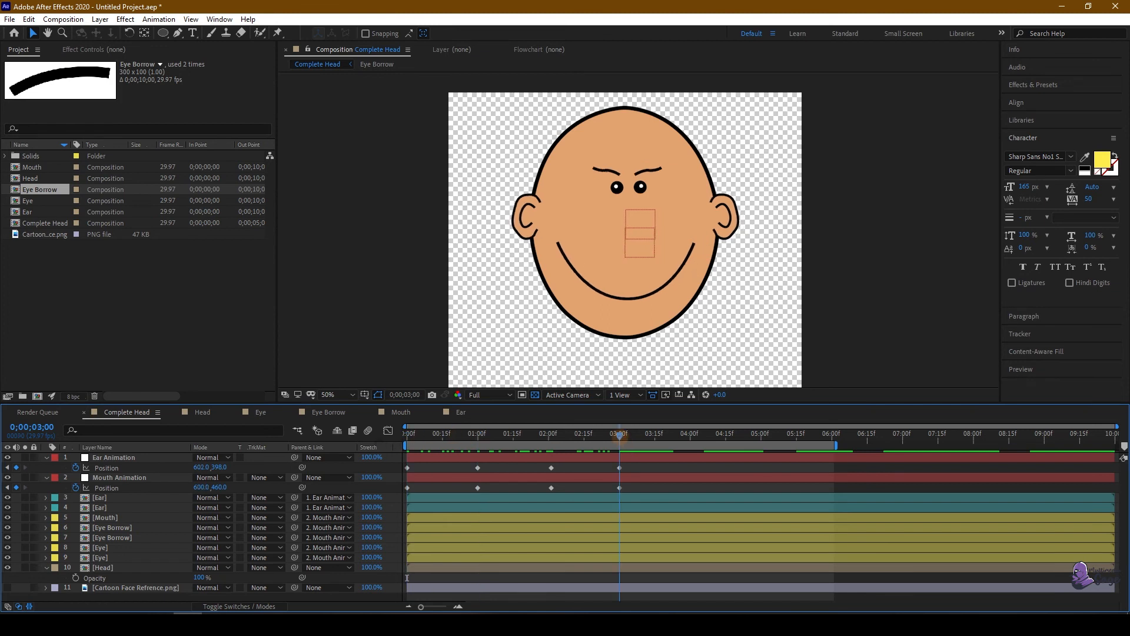
left_click_drag(463, 463, 640, 472)
left_click(690, 435)
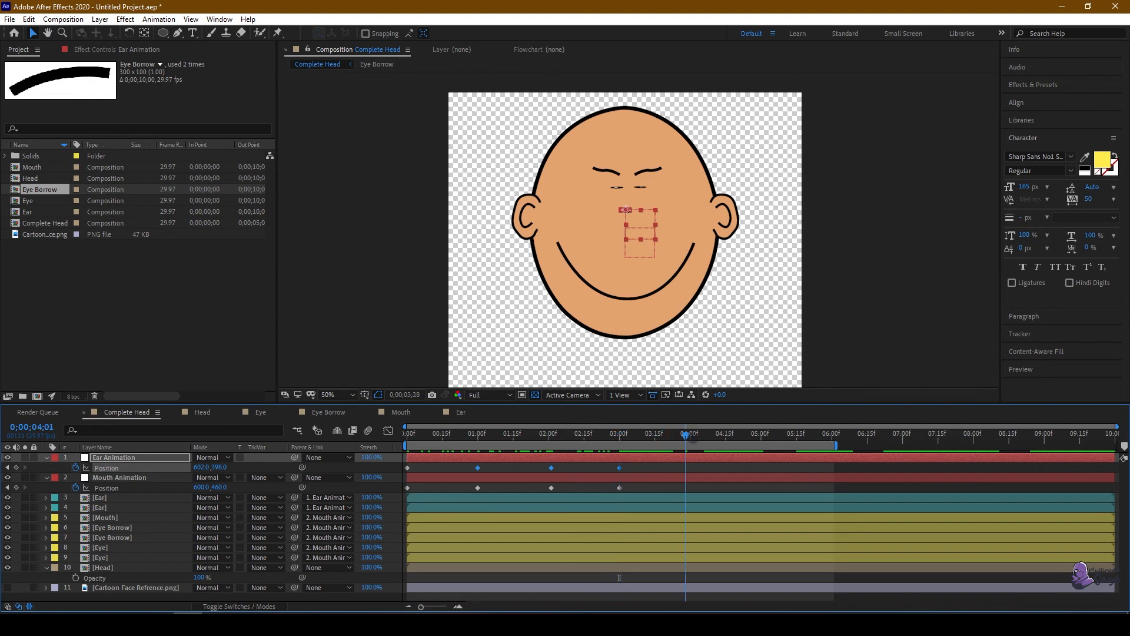
key("ctrl+v")
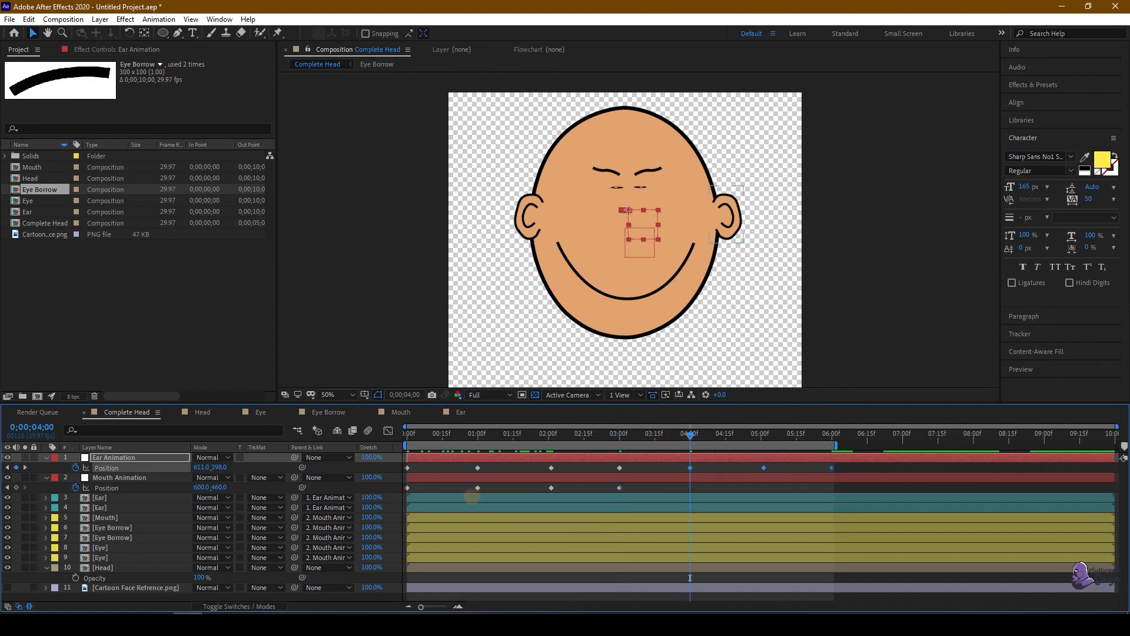
Step: Duplicate the Mouth Animation null's Position keyframes from 0;00;01;00 through 0;00;03;00 at 0;00;04;00 and preview the repeated head turn
left_click_drag(452, 486, 636, 492)
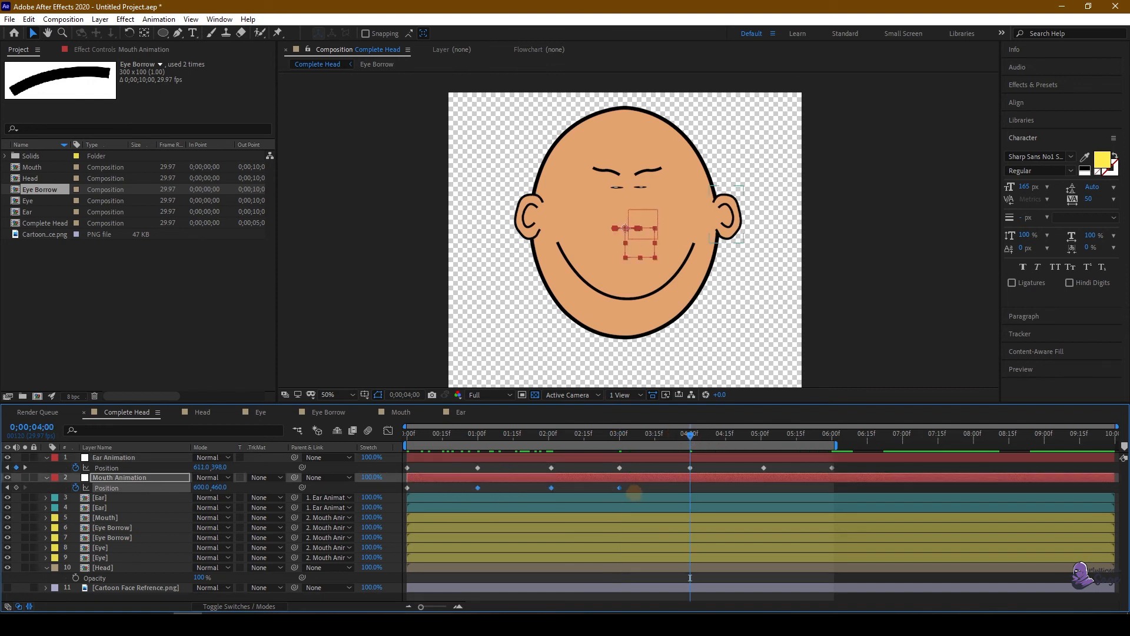
key("ctrl+c")
key("ctrl+v")
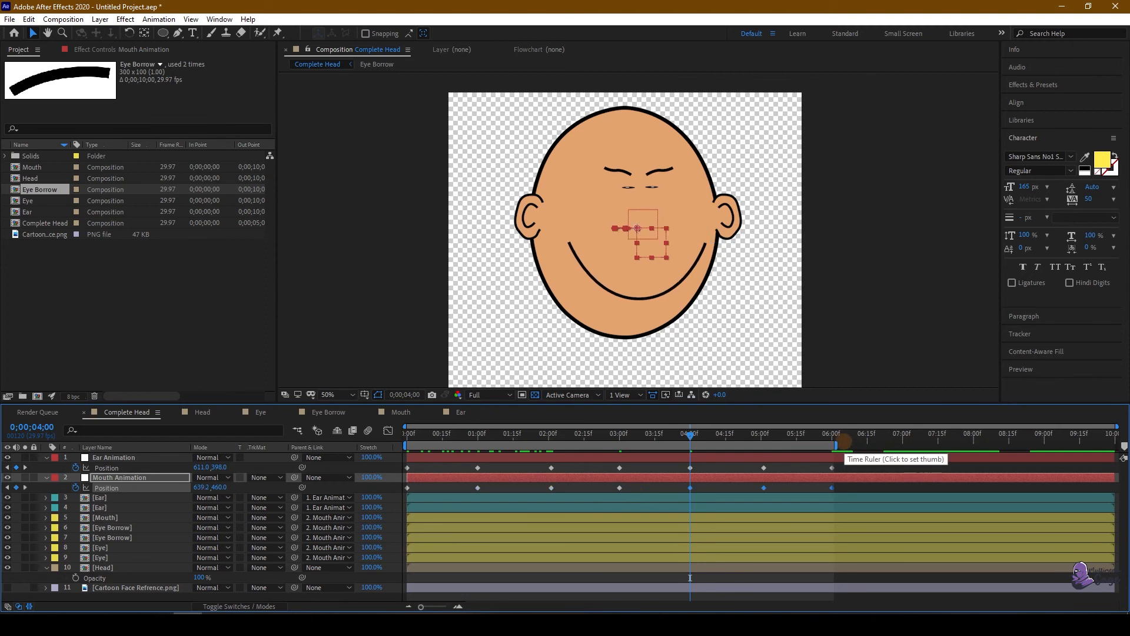
key("space")
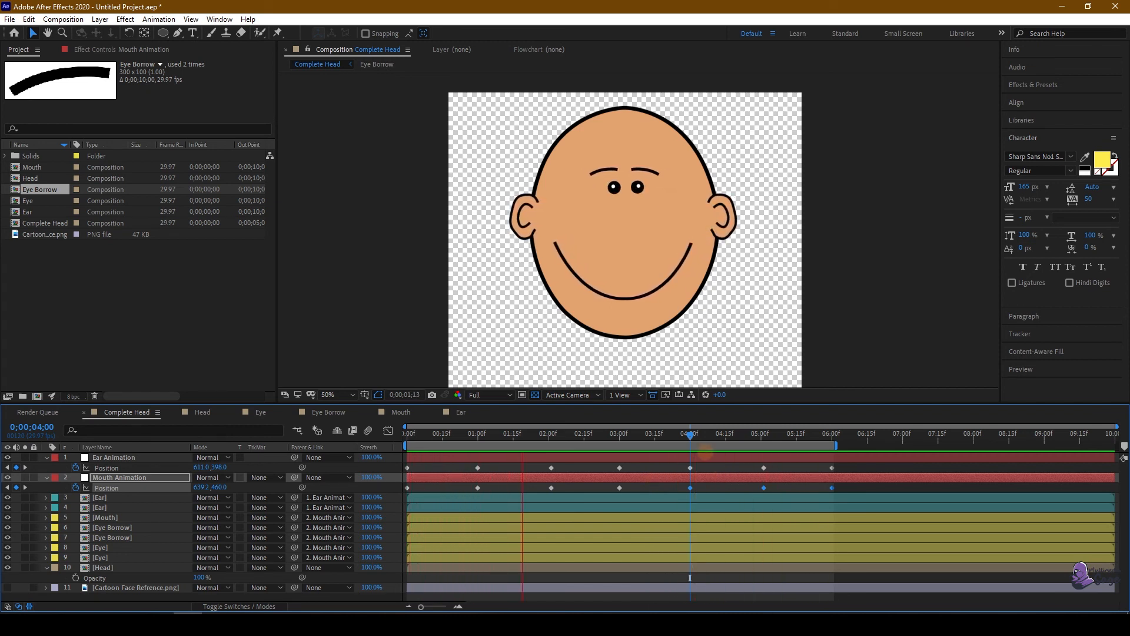
key("space")
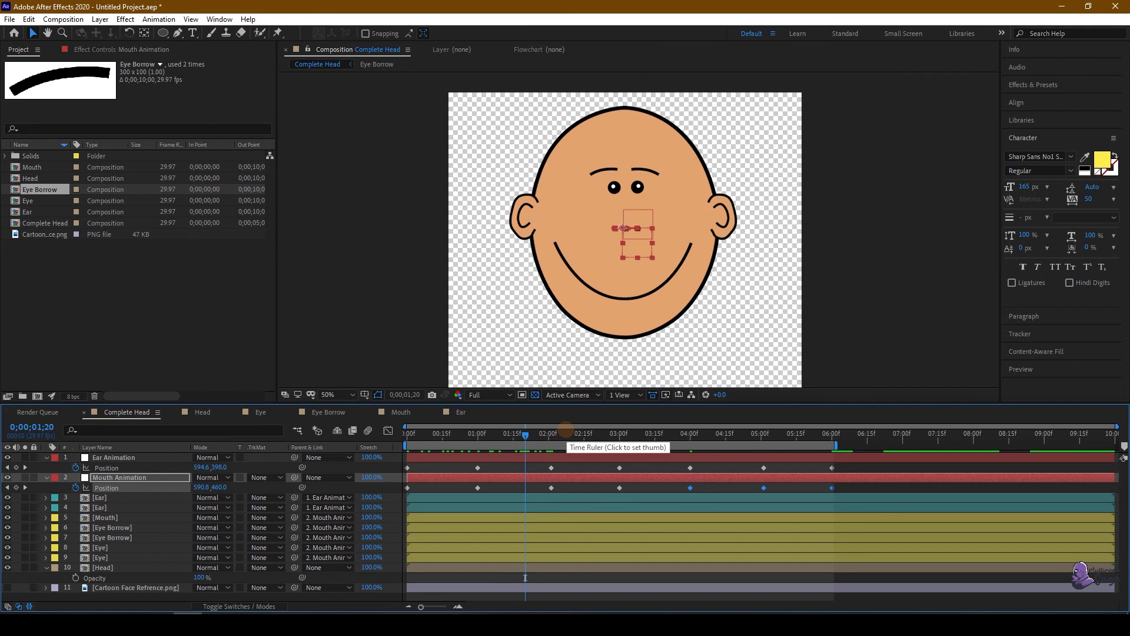
Step: Switch to the browser and enlarge a facial expression sheet from the "cartoon mouth expression" image results as a reference
left_click(127, 616)
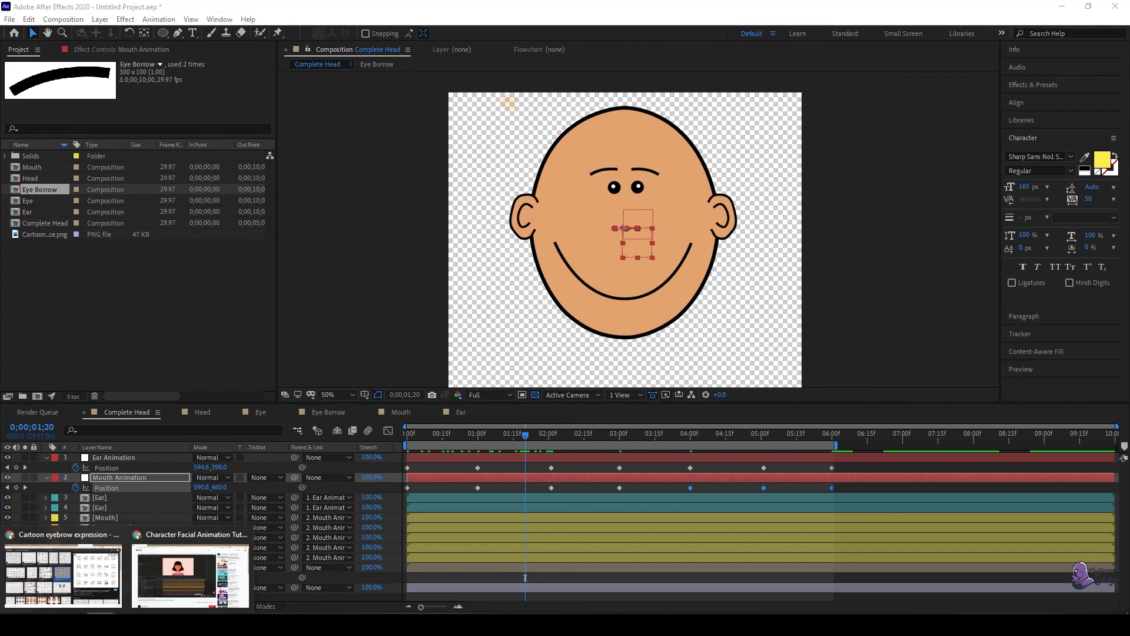
left_click(63, 574)
left_click(901, 10)
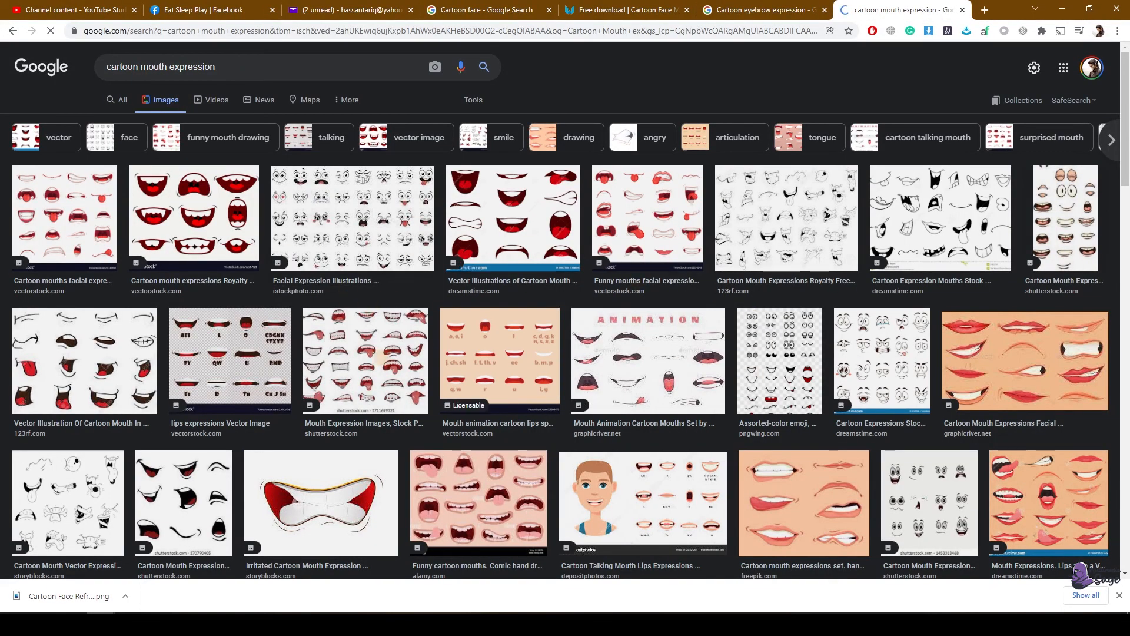
left_click(353, 218)
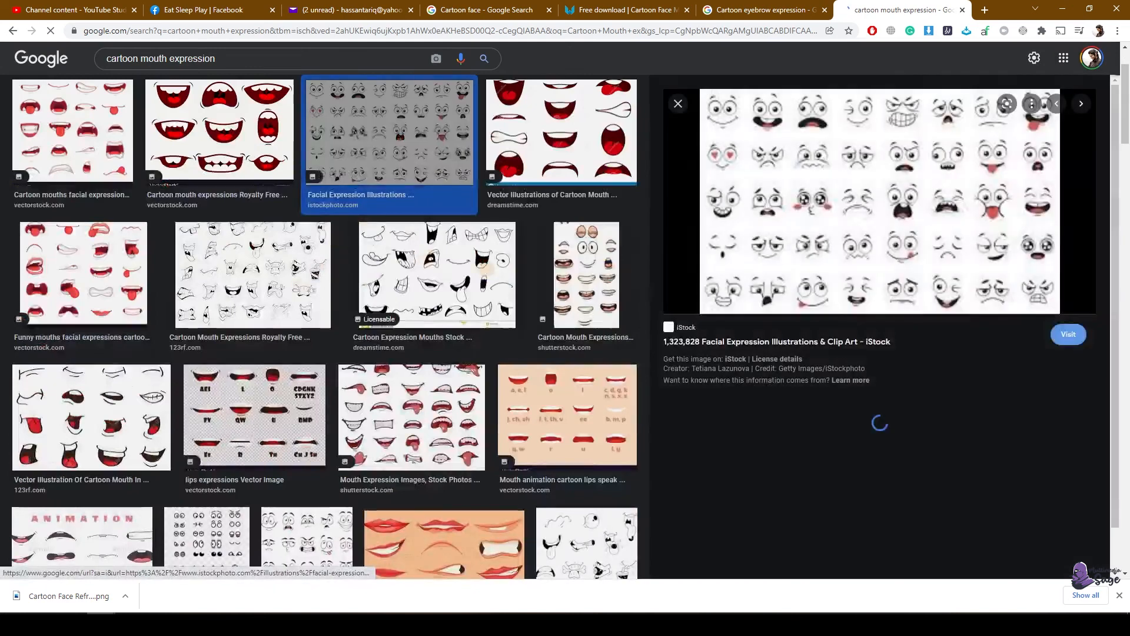
right_click(817, 183)
left_click(825, 190)
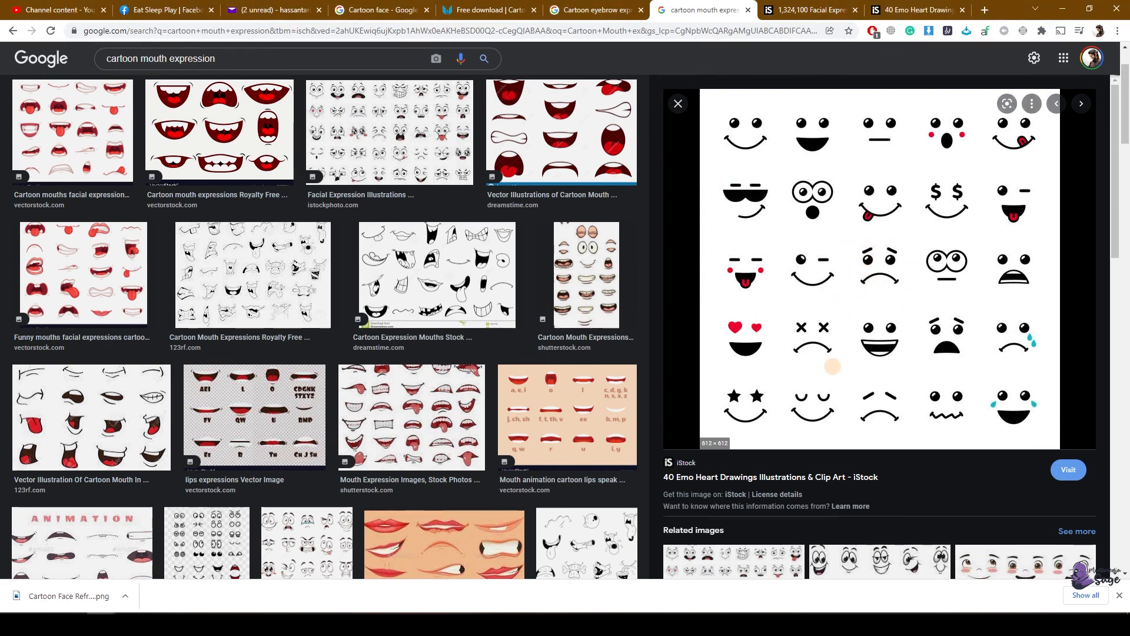
Step: Switch back to After Effects and check in the Eye Borrow composition when the first frown begins, then return to Complete Head
key("alt+Tab")
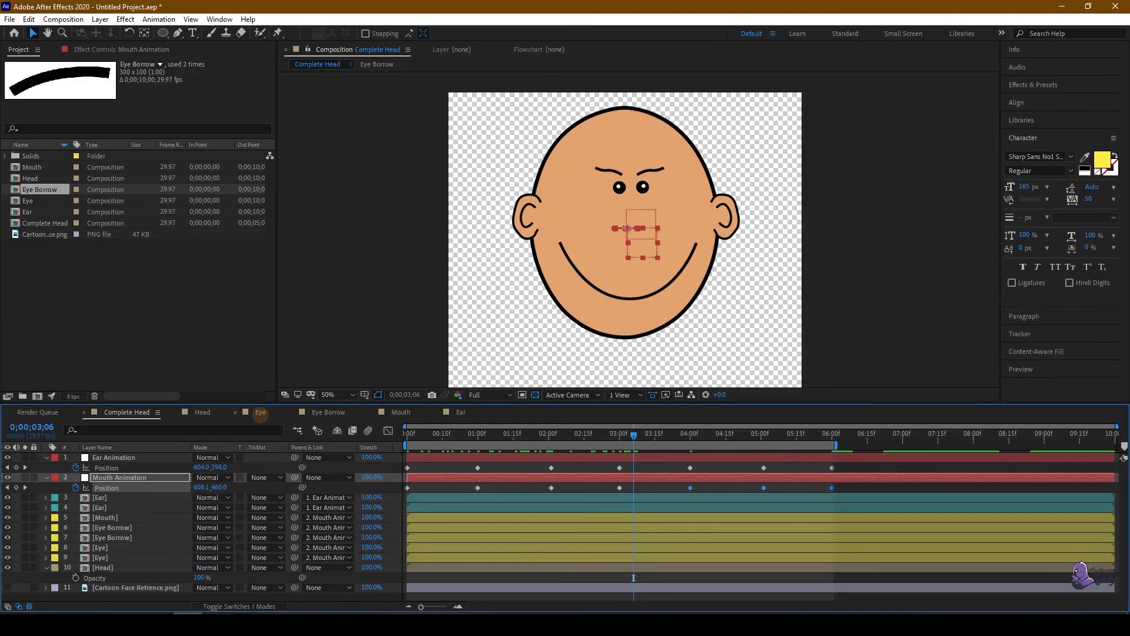
left_click(260, 412)
left_click(329, 413)
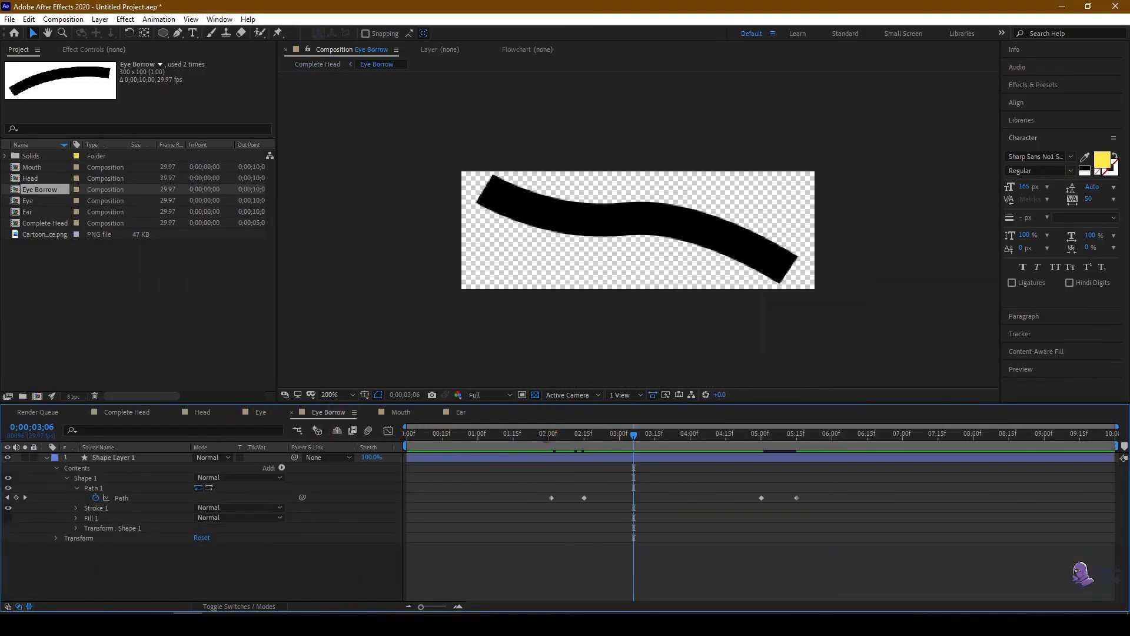
mouse_move(545, 440)
left_mouse_down()
mouse_move(597, 441)
mouse_move(553, 439)
left_mouse_up()
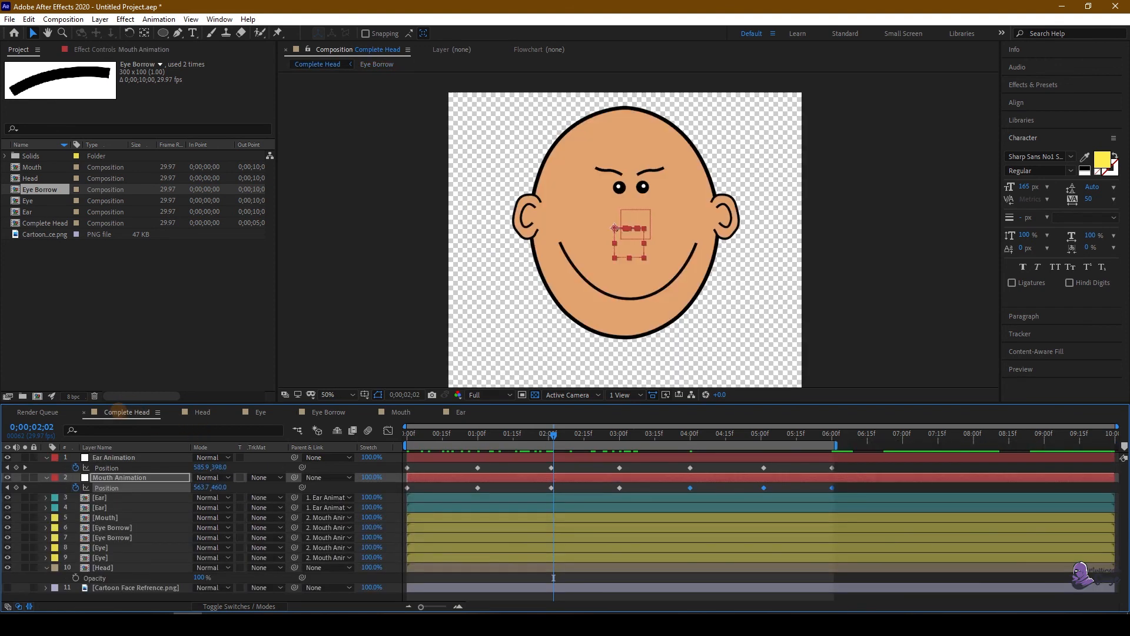
left_click(123, 412)
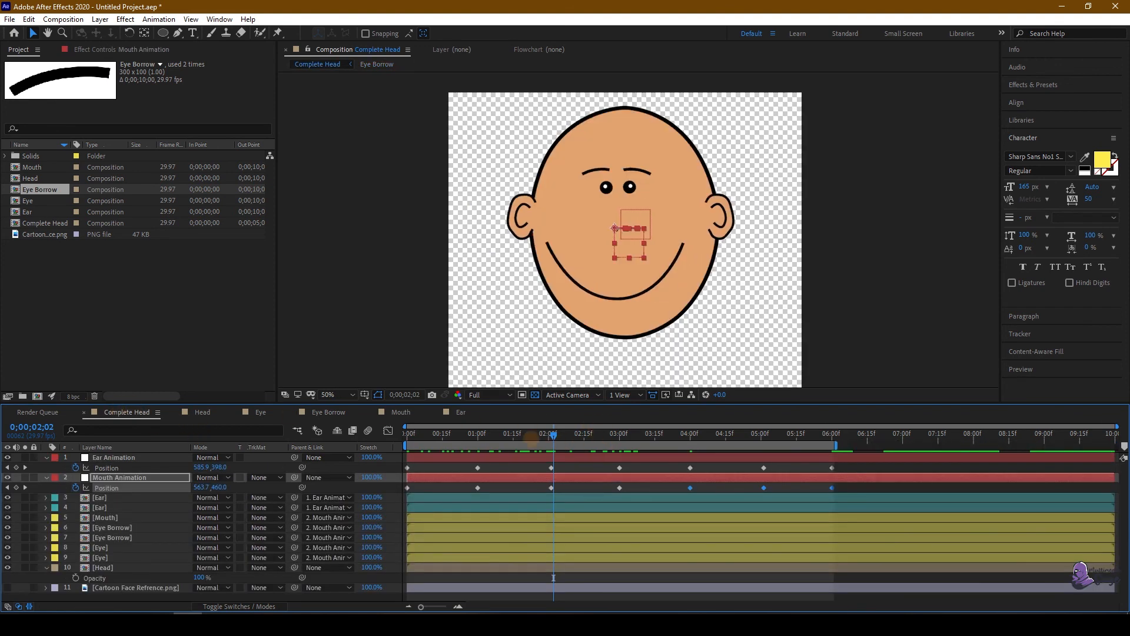
Step: Move to 0;00;02;00, open the Mouth composition and set a Path keyframe for the smile
left_click_drag(554, 577, 548, 578)
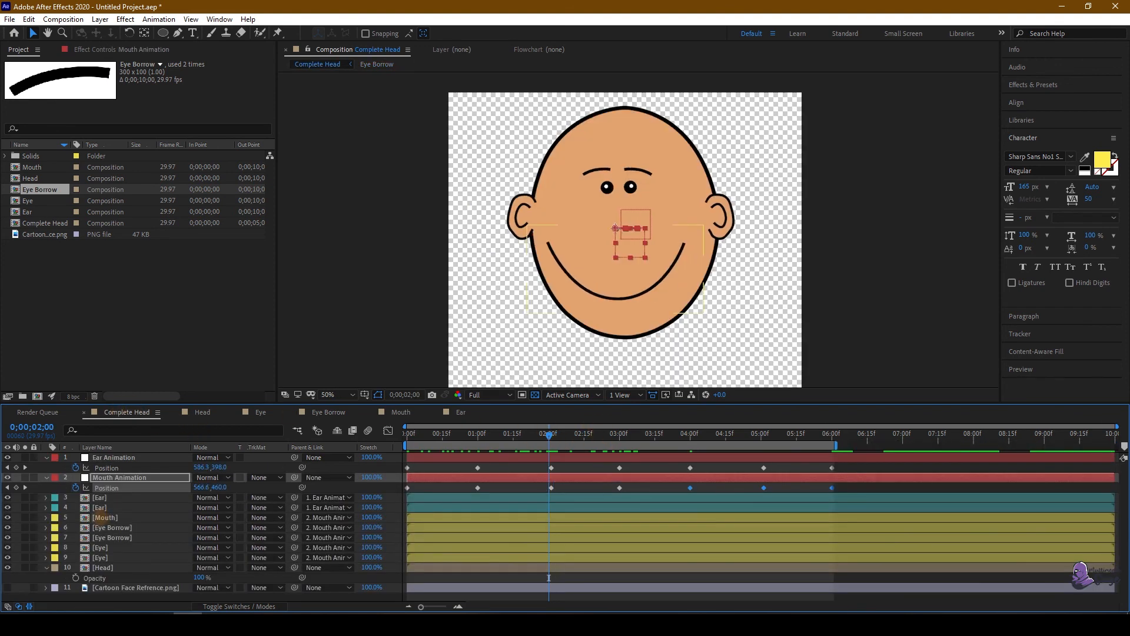
double_click(103, 516)
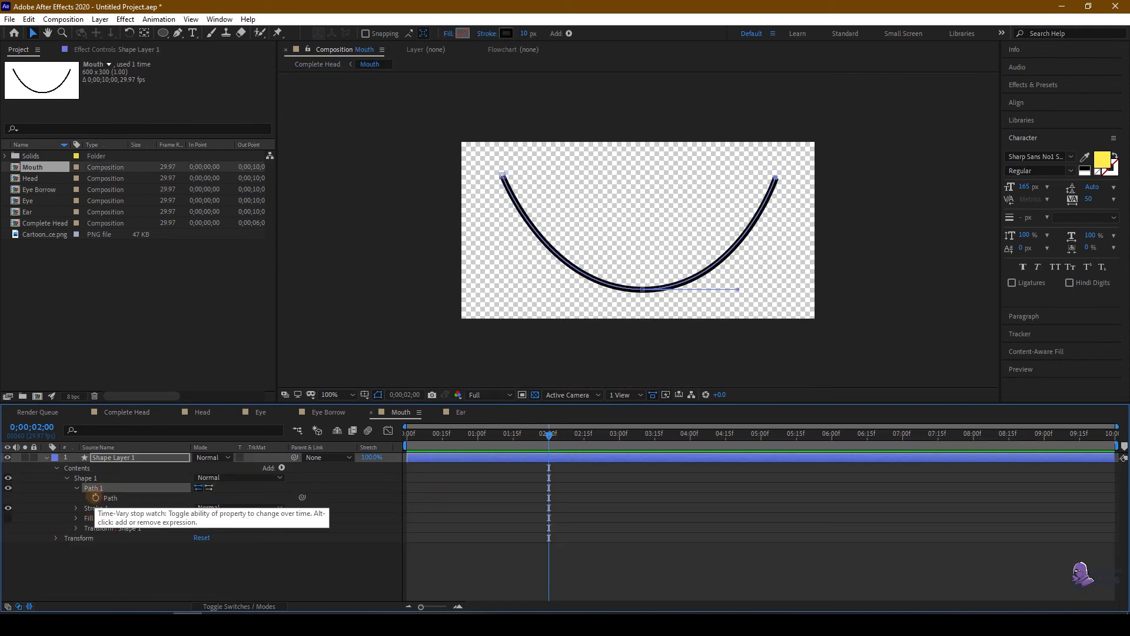
left_click(96, 497)
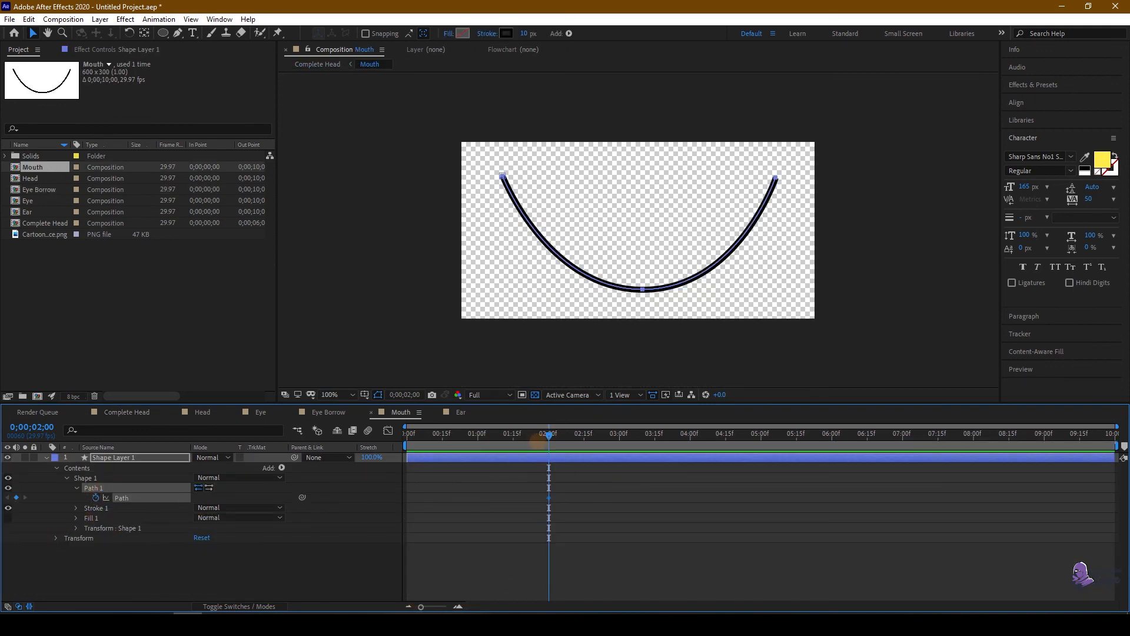
Step: At 0;00;02;15, consult the mouth reference in the browser and raise the mouth path's middle point level with its ends
left_click_drag(549, 435, 583, 435)
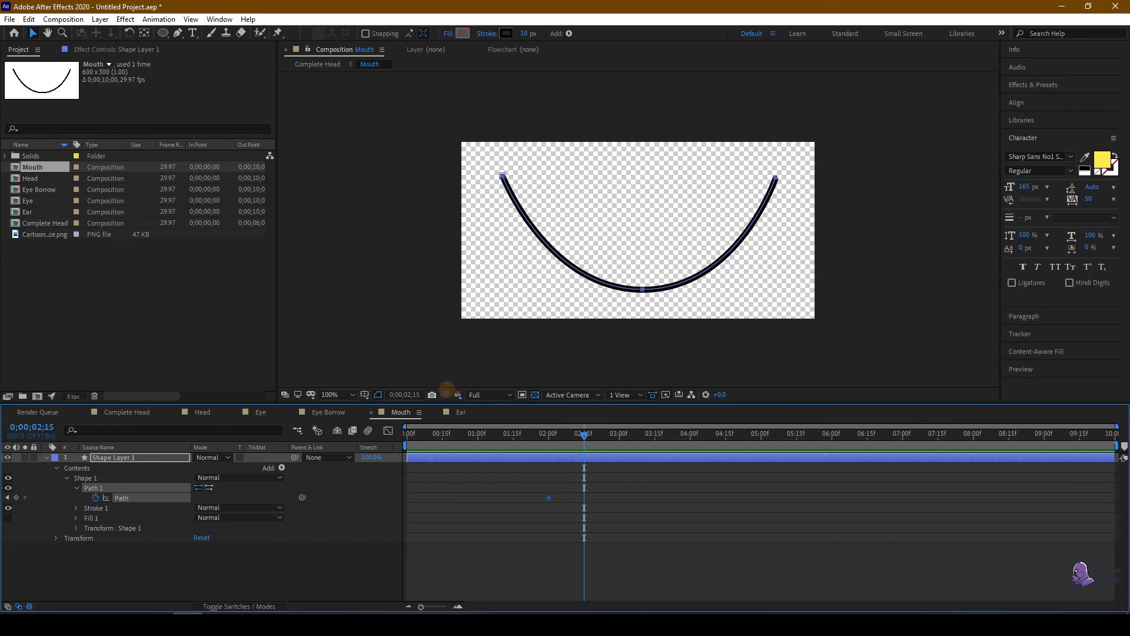
key("alt+Tab")
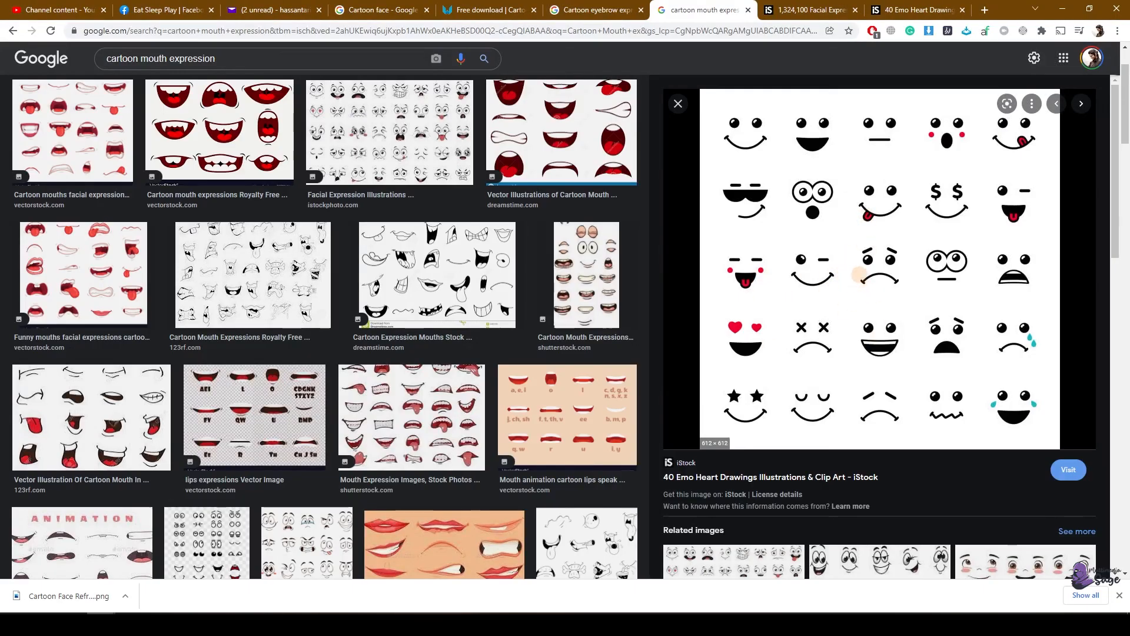
key("alt+Tab")
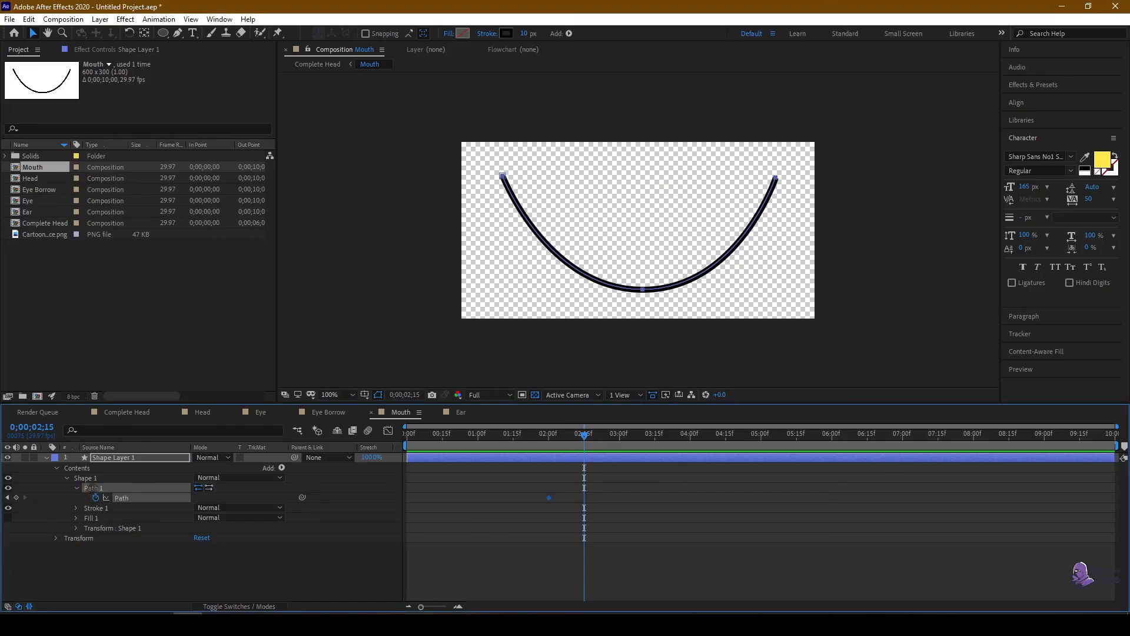
left_click(641, 298)
left_click(641, 290)
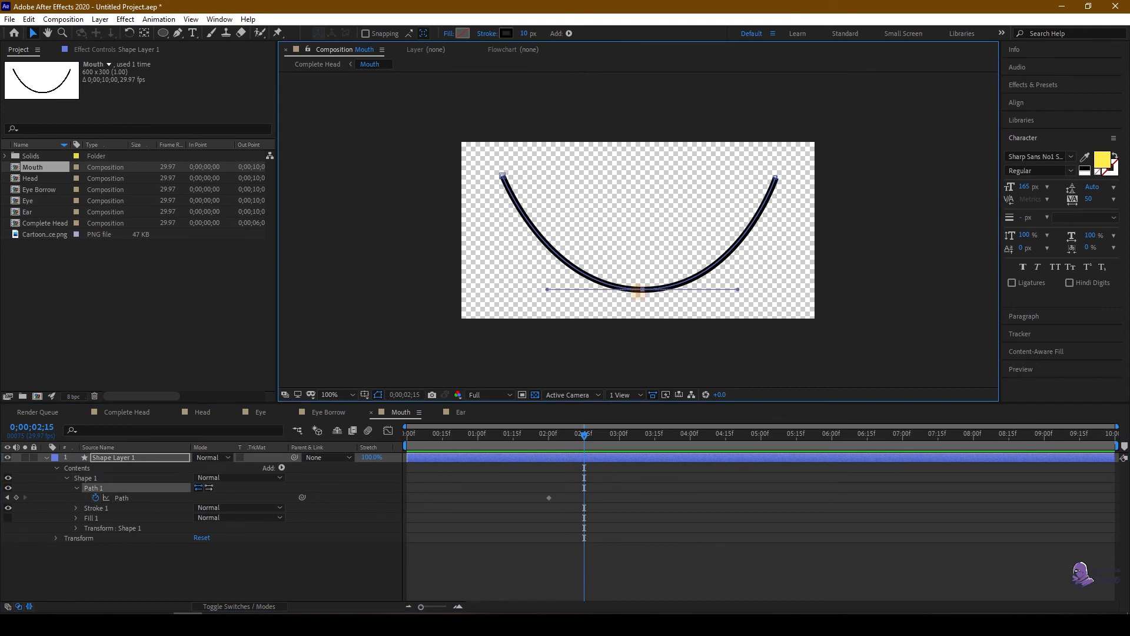
left_click_drag(643, 292, 643, 174)
Step: Lower both end points of the mouth path to form a frown and shift its keyframe slightly earlier
left_click(502, 175)
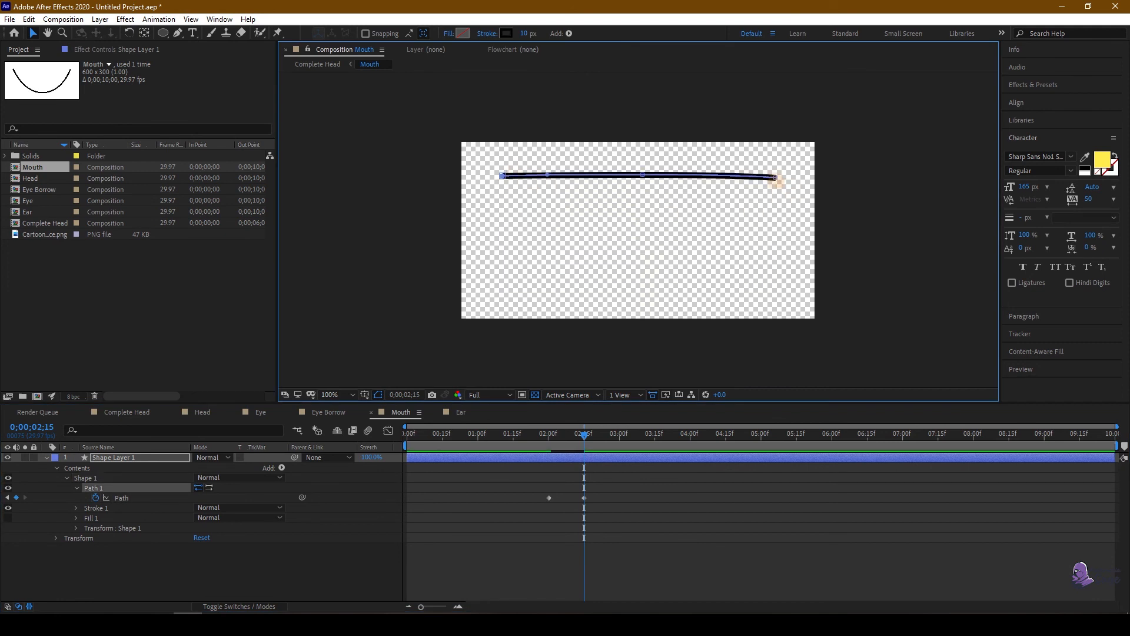
left_click_drag(775, 177, 778, 270)
left_click(656, 186)
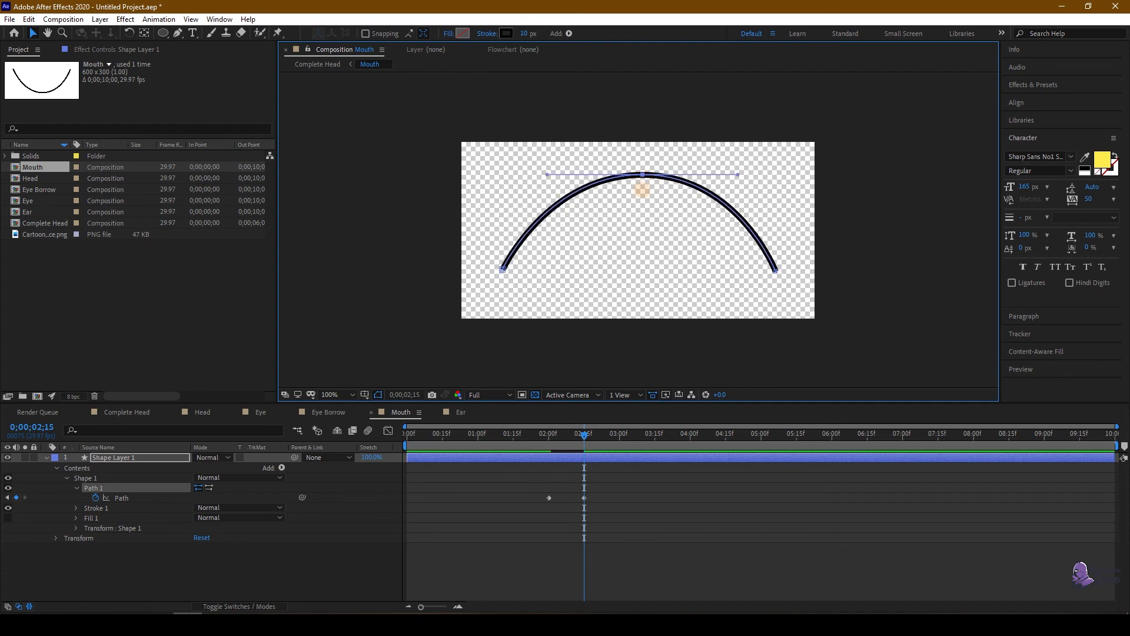
left_click(640, 175)
left_click(94, 487)
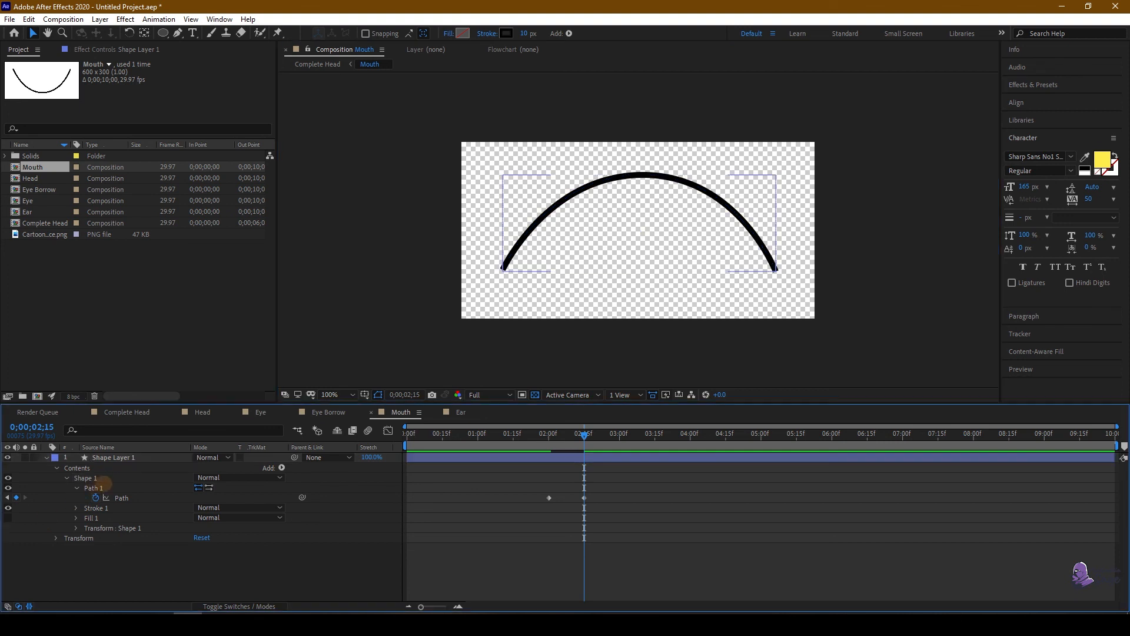
left_click(627, 176)
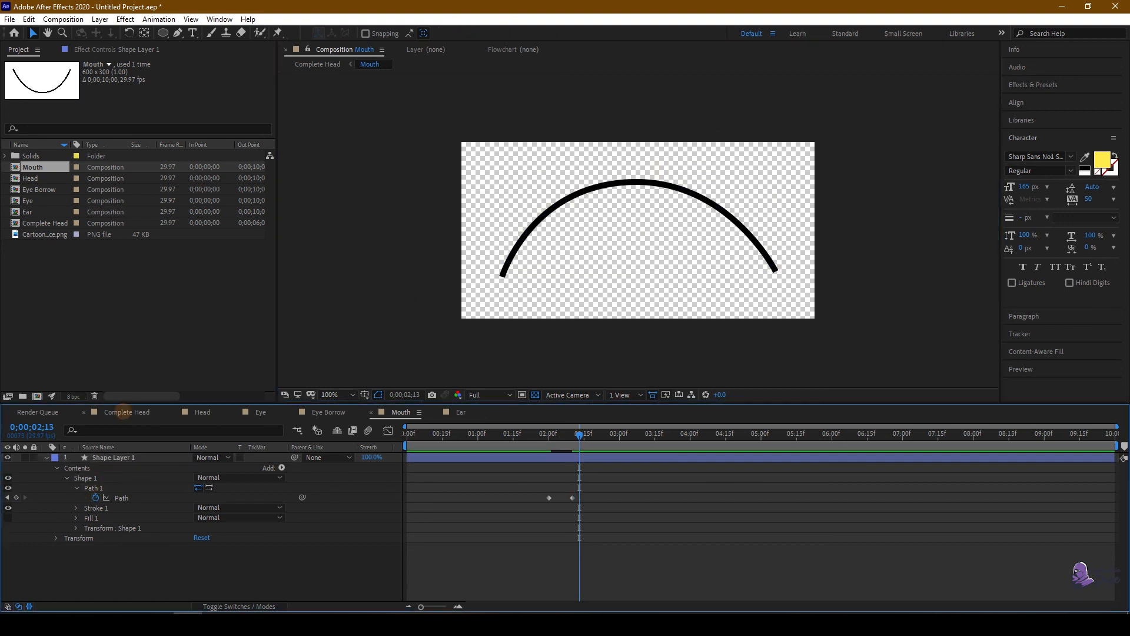
Step: Check the second frown's timing in Eye Borrow and add a matching frown Path keyframe in Mouth at 0;00;05;00
left_click(329, 412)
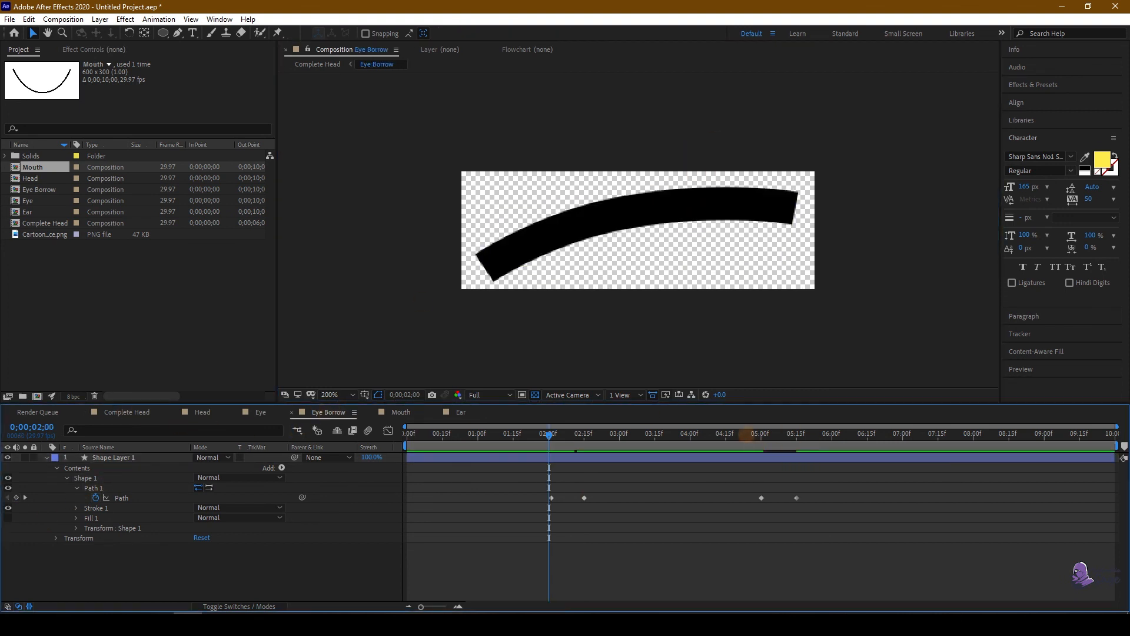
left_click(761, 434)
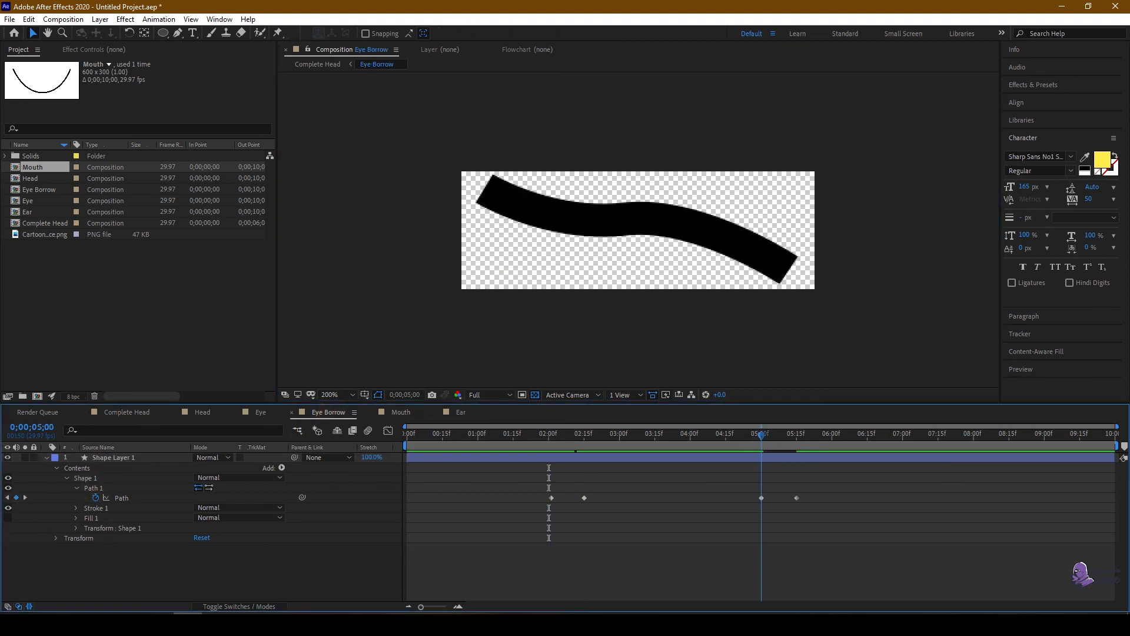
left_click(407, 412)
left_click_drag(651, 434, 762, 434)
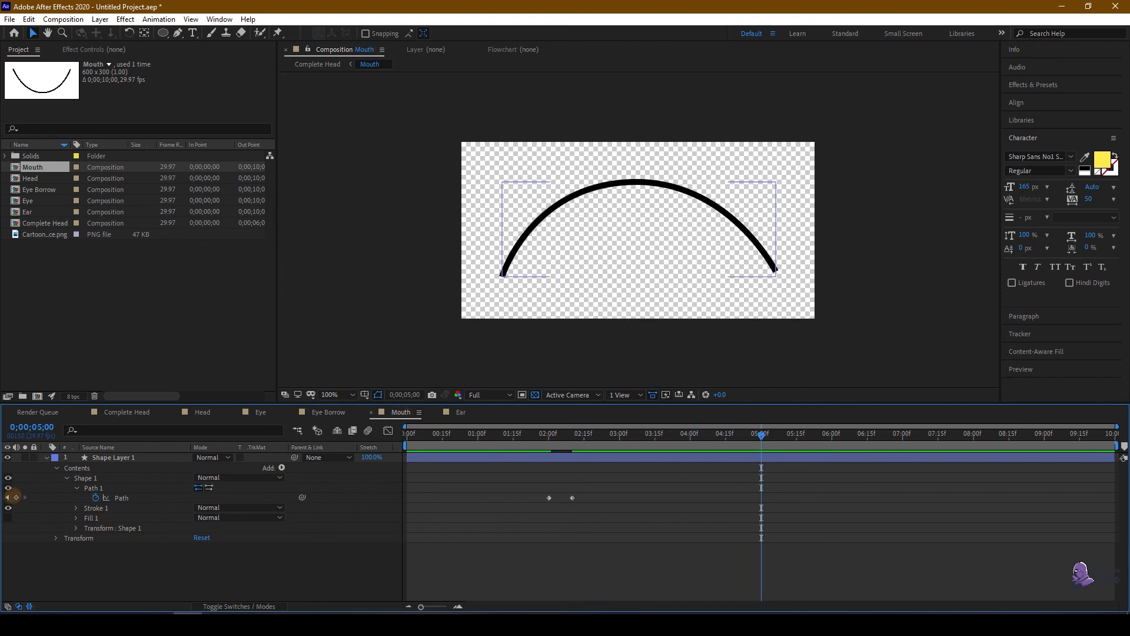
left_click(17, 497)
Step: Copy the smile Path keyframe from 0;00;02;00 to 0;00;05;11 in the Mouth composition
left_click_drag(761, 434, 788, 434)
left_click_drag(521, 481, 561, 520)
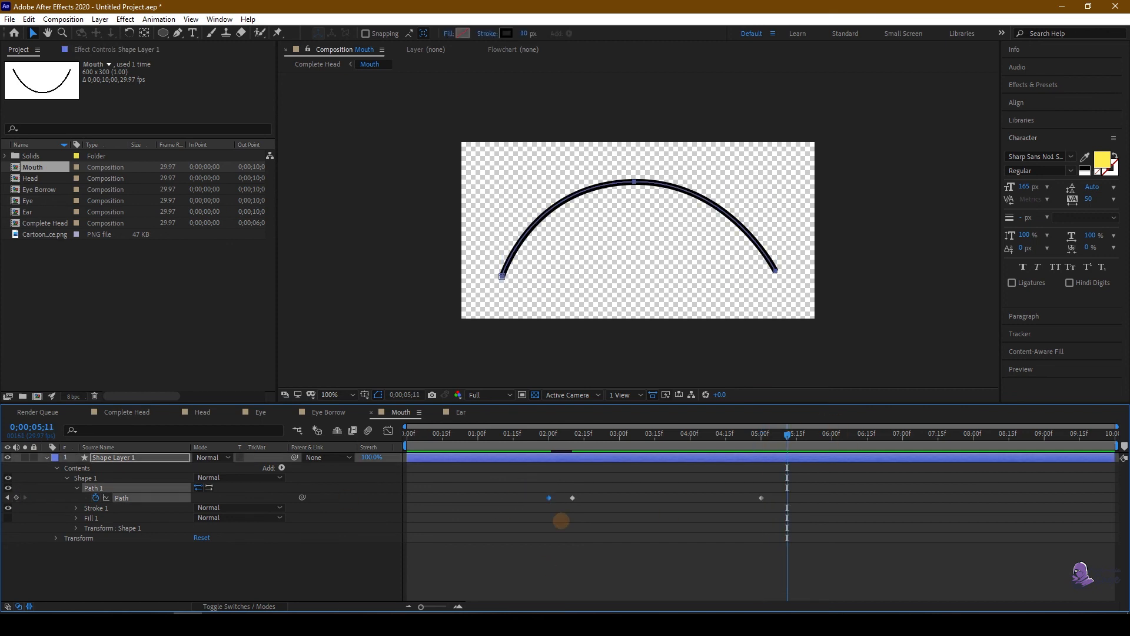
key("ctrl+c")
key("ctrl+v")
left_click(652, 554)
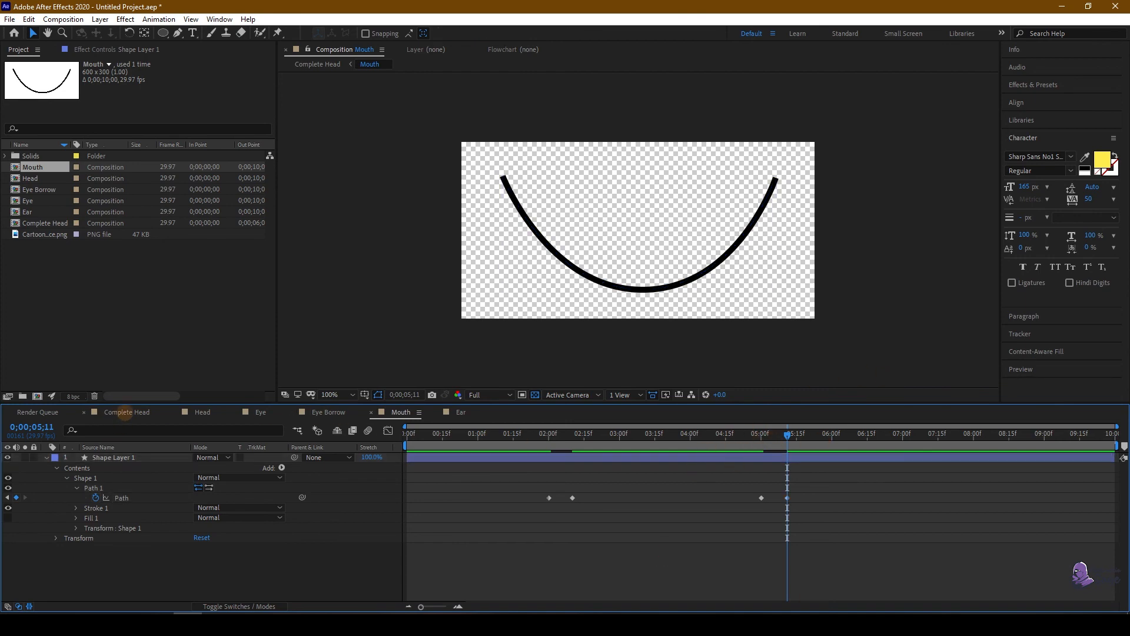
Step: Return to the Complete Head composition and preview the mouth expressions together with the head turn
left_click(126, 412)
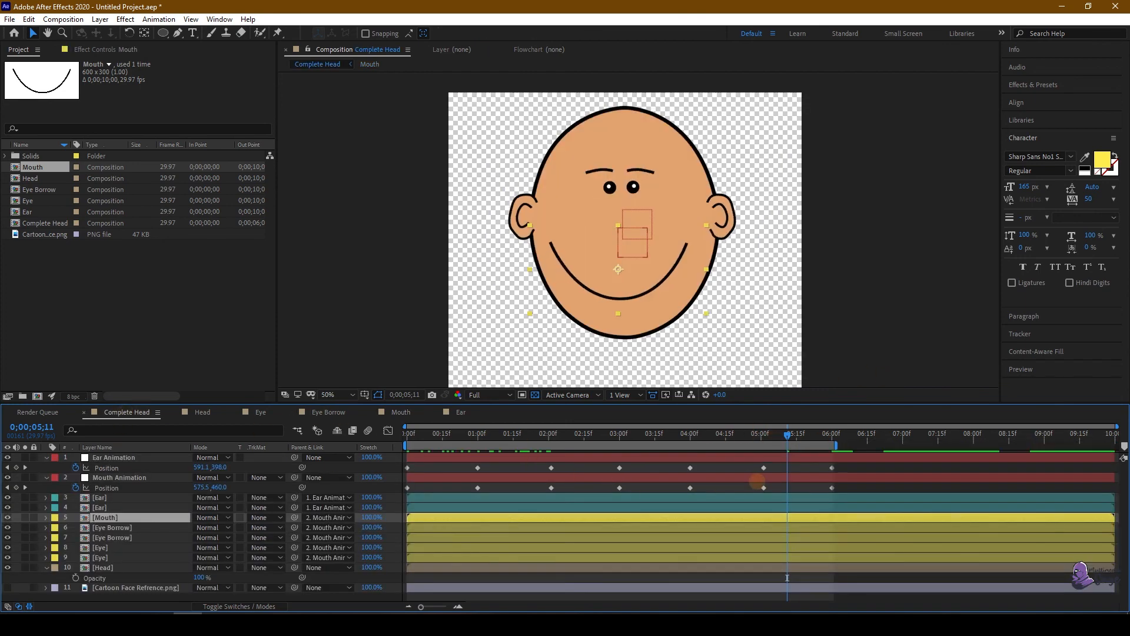
key("space")
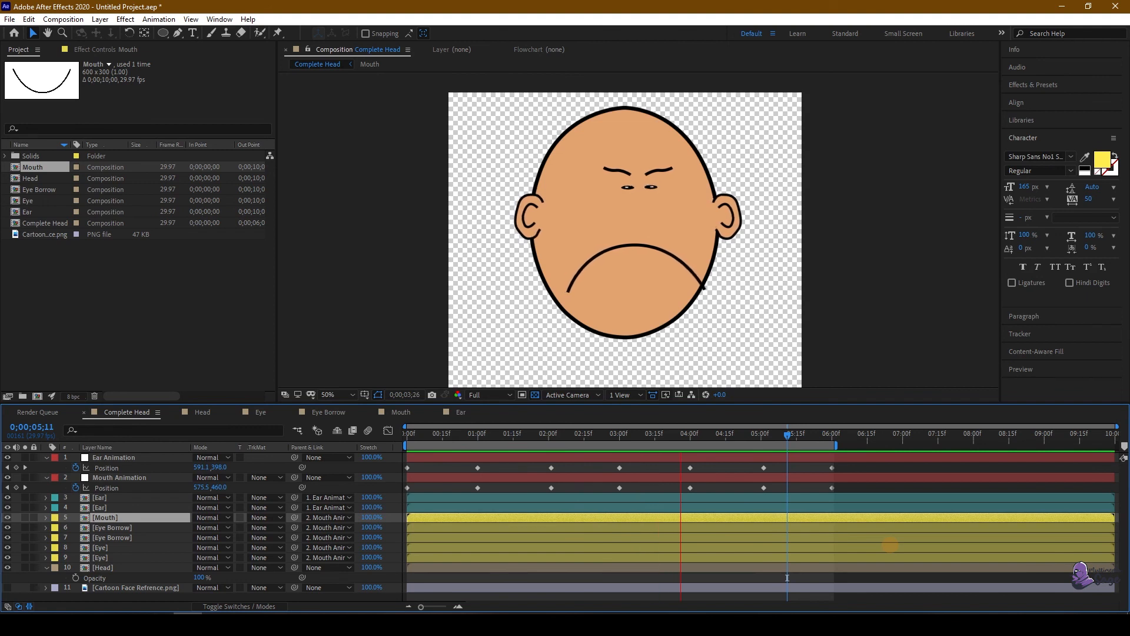
Step: In the Mouth composition, raise both end points of the frown path at 0;00;02;10 to make a shallower frown
left_click(401, 412)
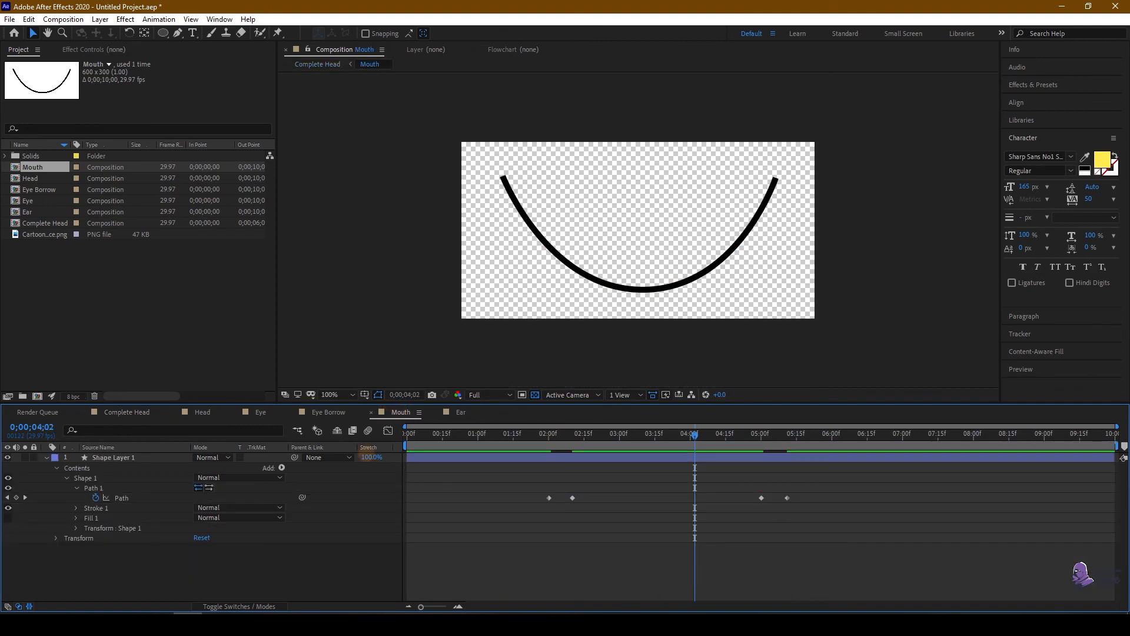
key("j")
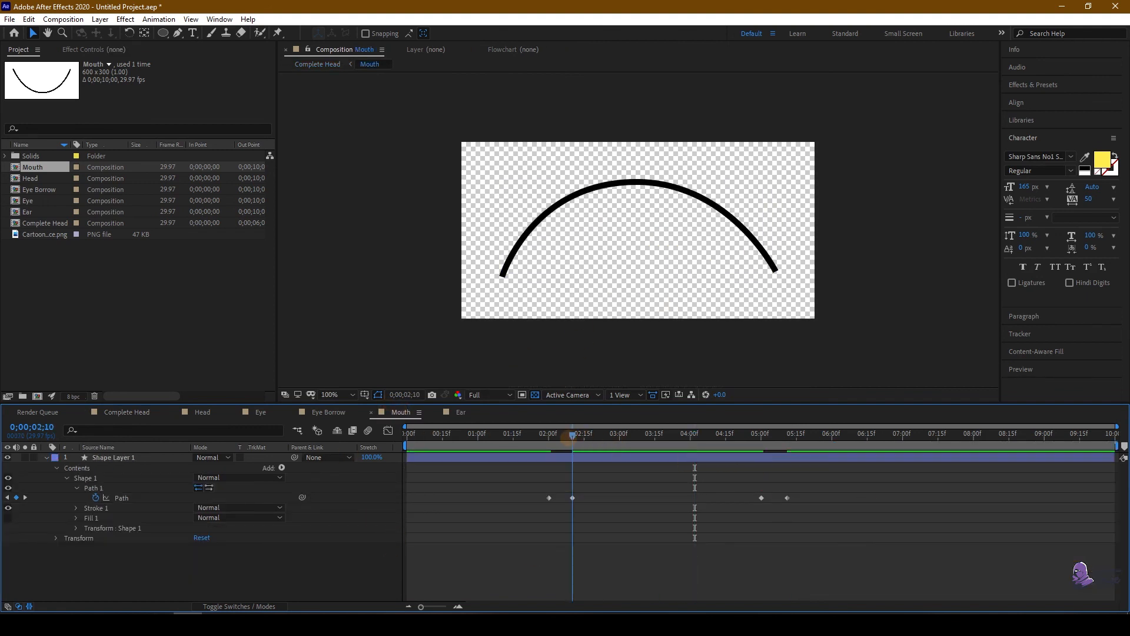
double_click(503, 272)
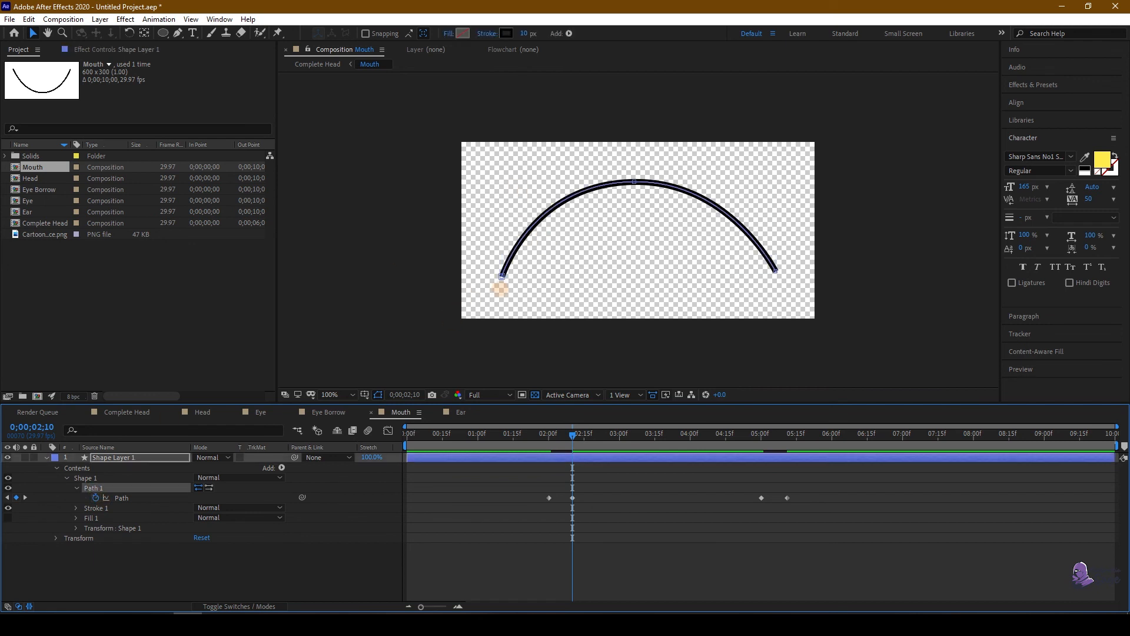
left_click(502, 277)
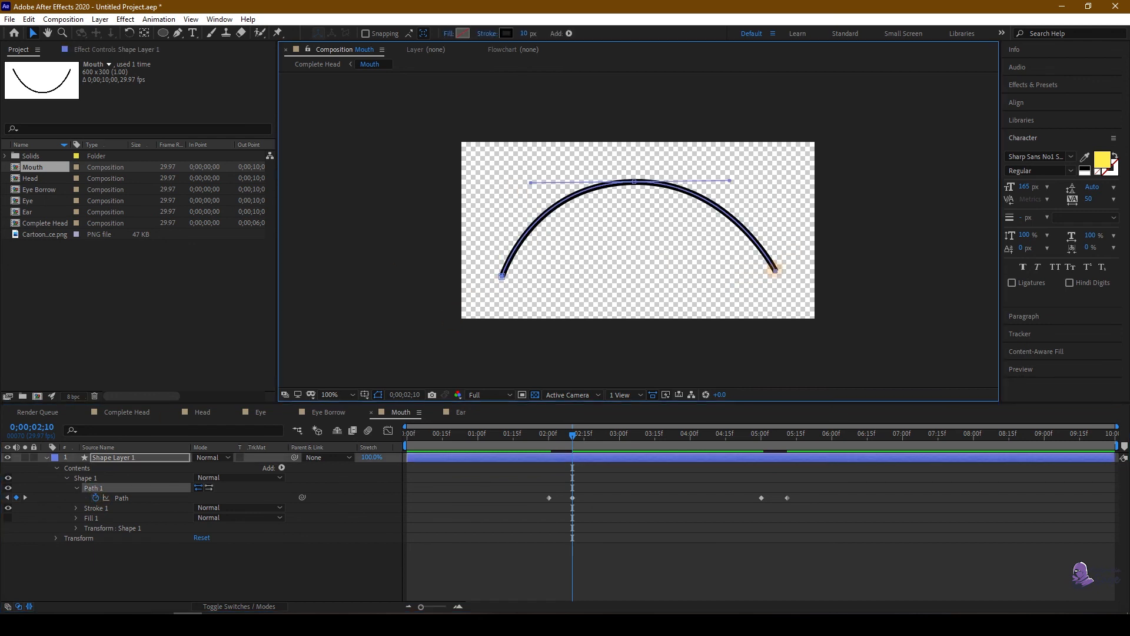
left_click_drag(775, 270, 776, 243)
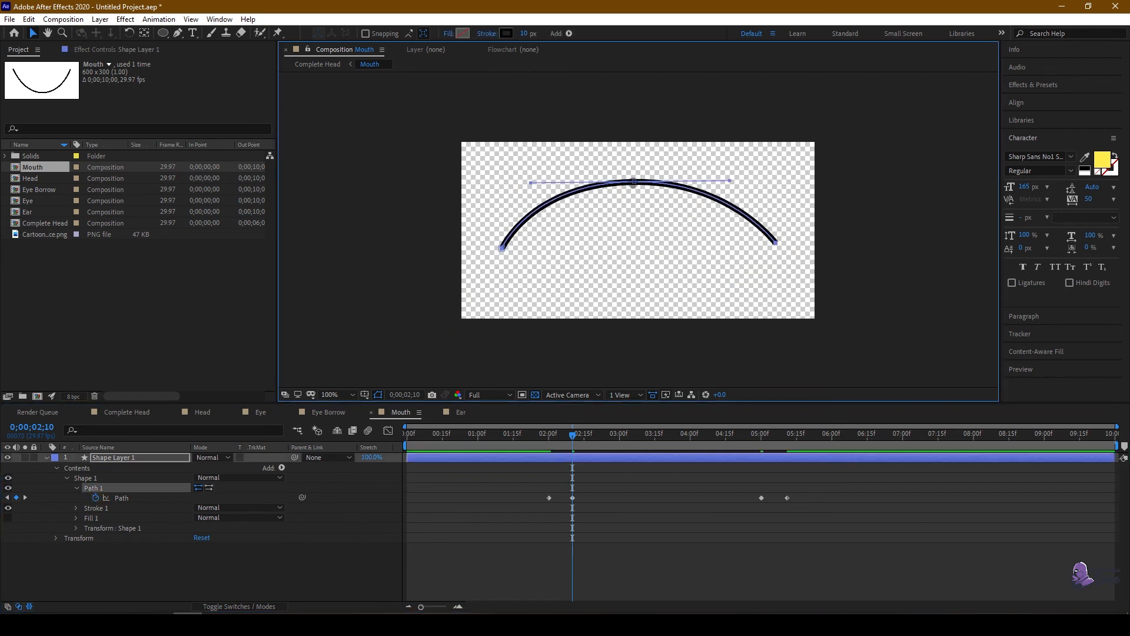
Step: Copy the frown Path keyframe from 0;00;02;10 over the one at 0;00;05;00 and preview the result in the Complete Head composition
left_click(573, 497)
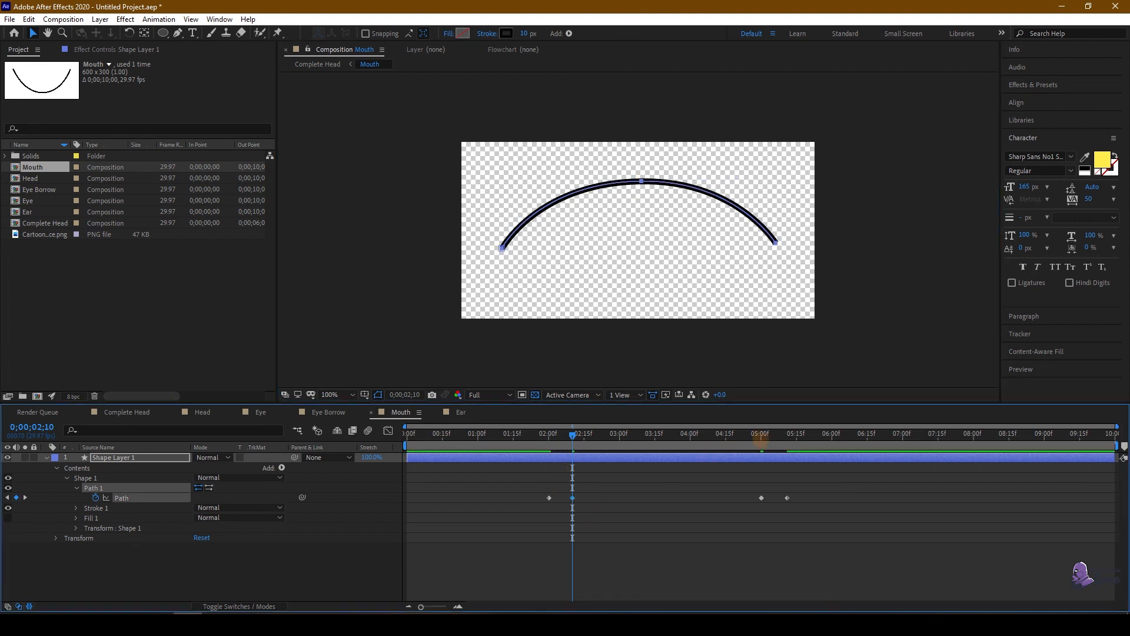
left_click(760, 435)
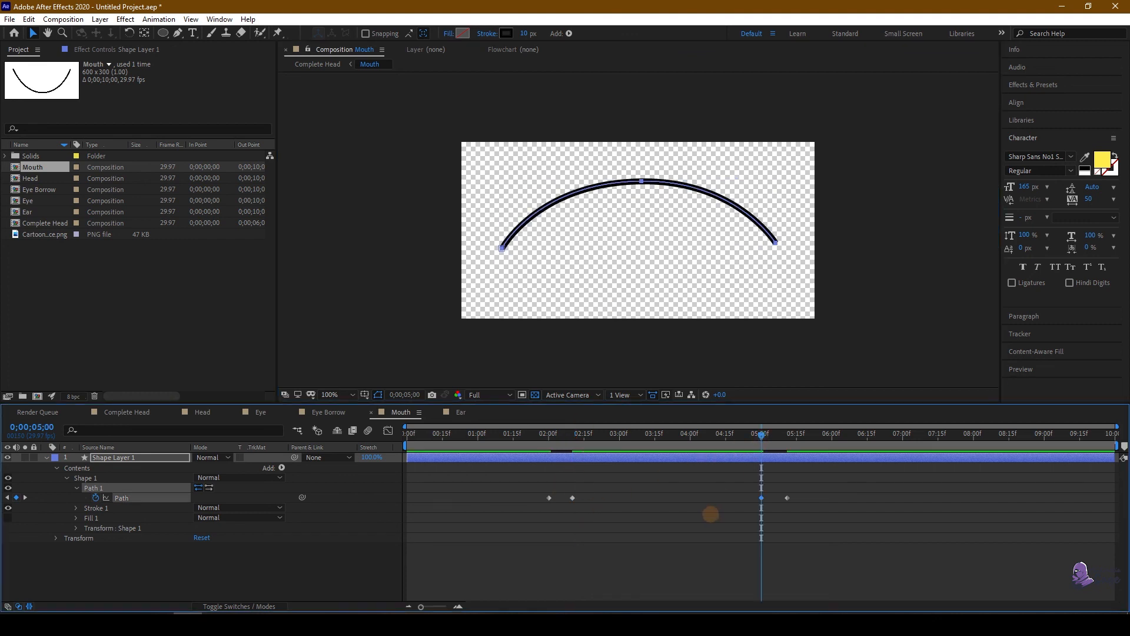
left_click(716, 556)
left_click(125, 412)
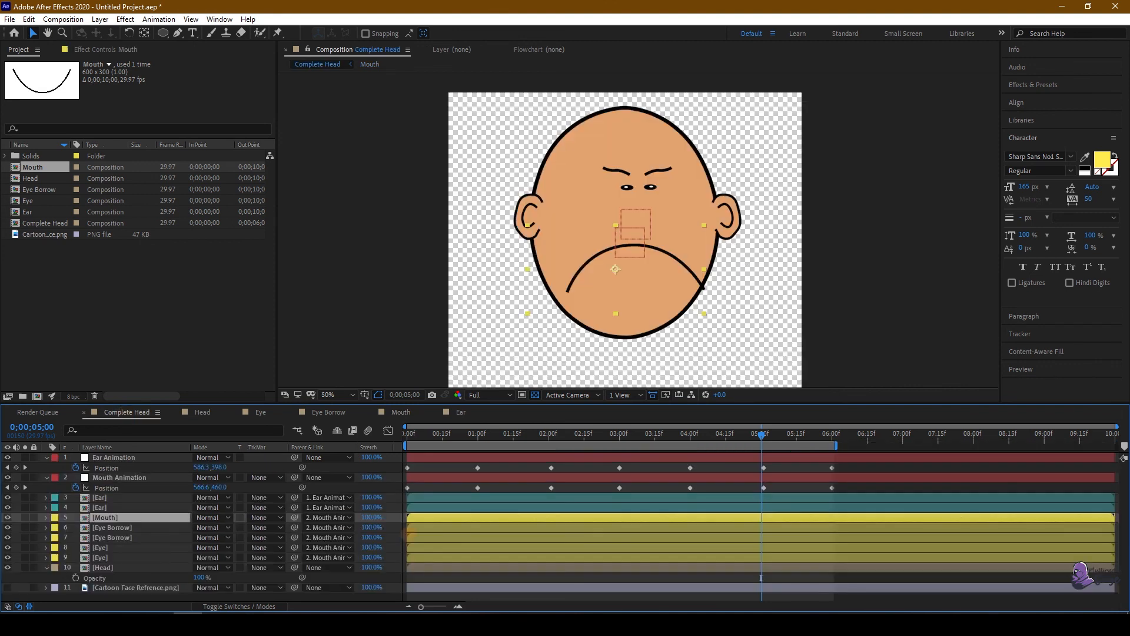
key("space")
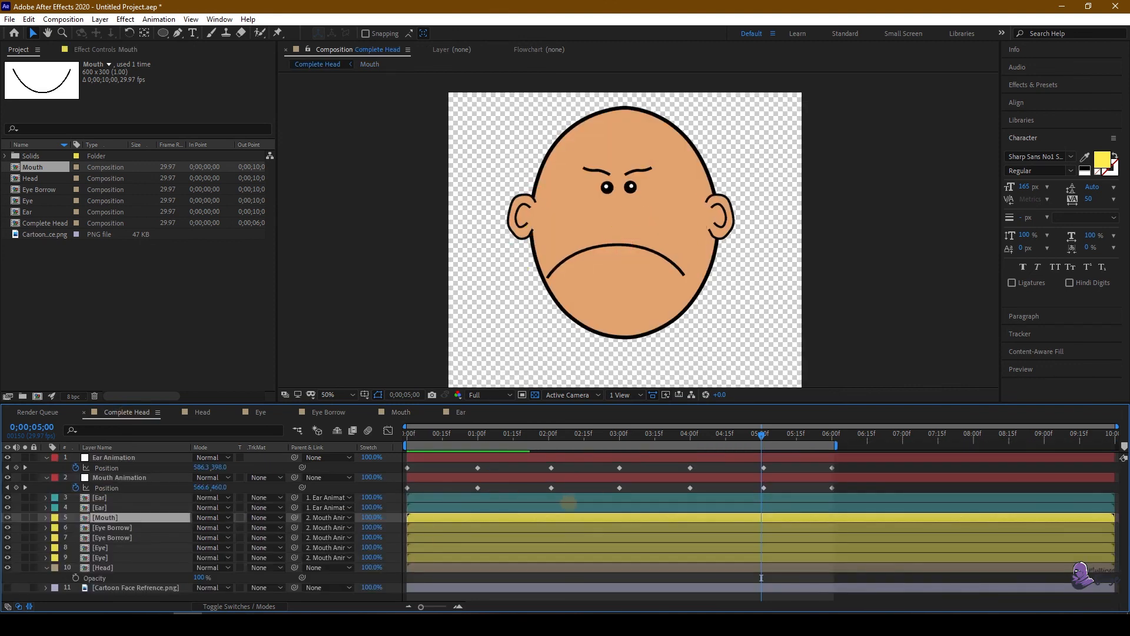